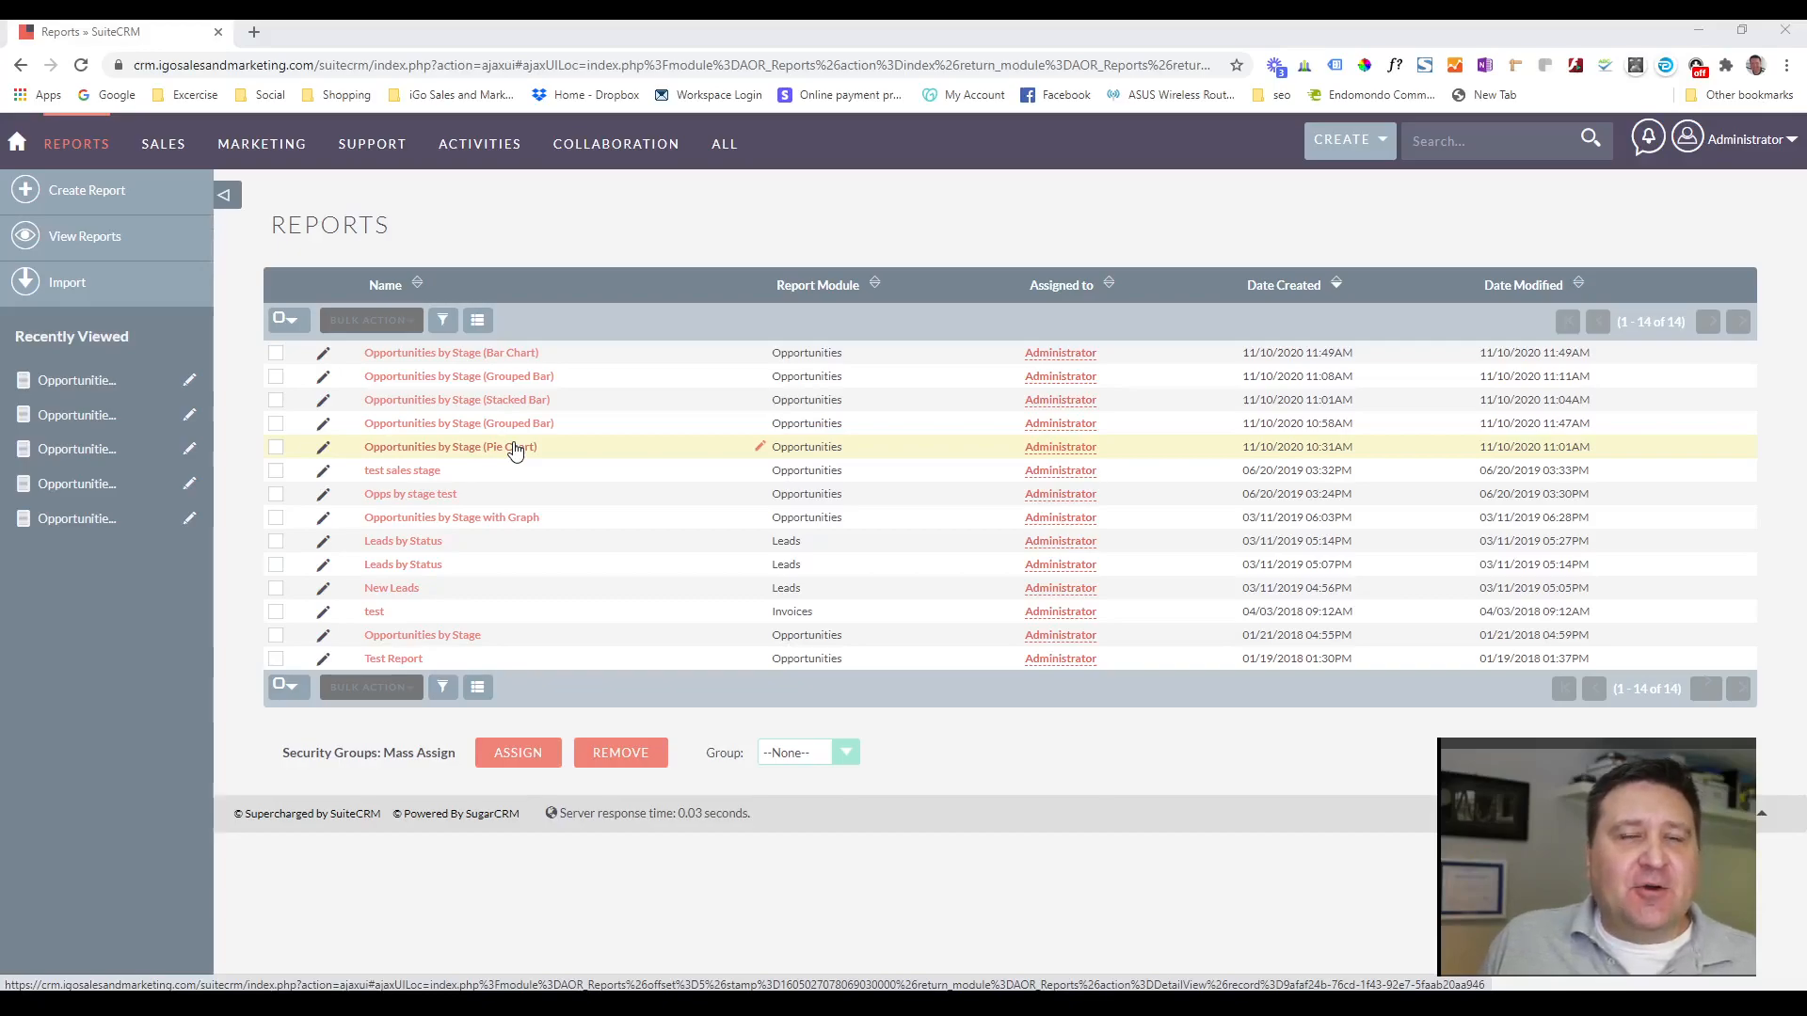
# Open the Opportunities by Stage (Bar Chart) report and examine the bars for each stage and the per-stage amount tables.
pyautogui.click(499, 354)
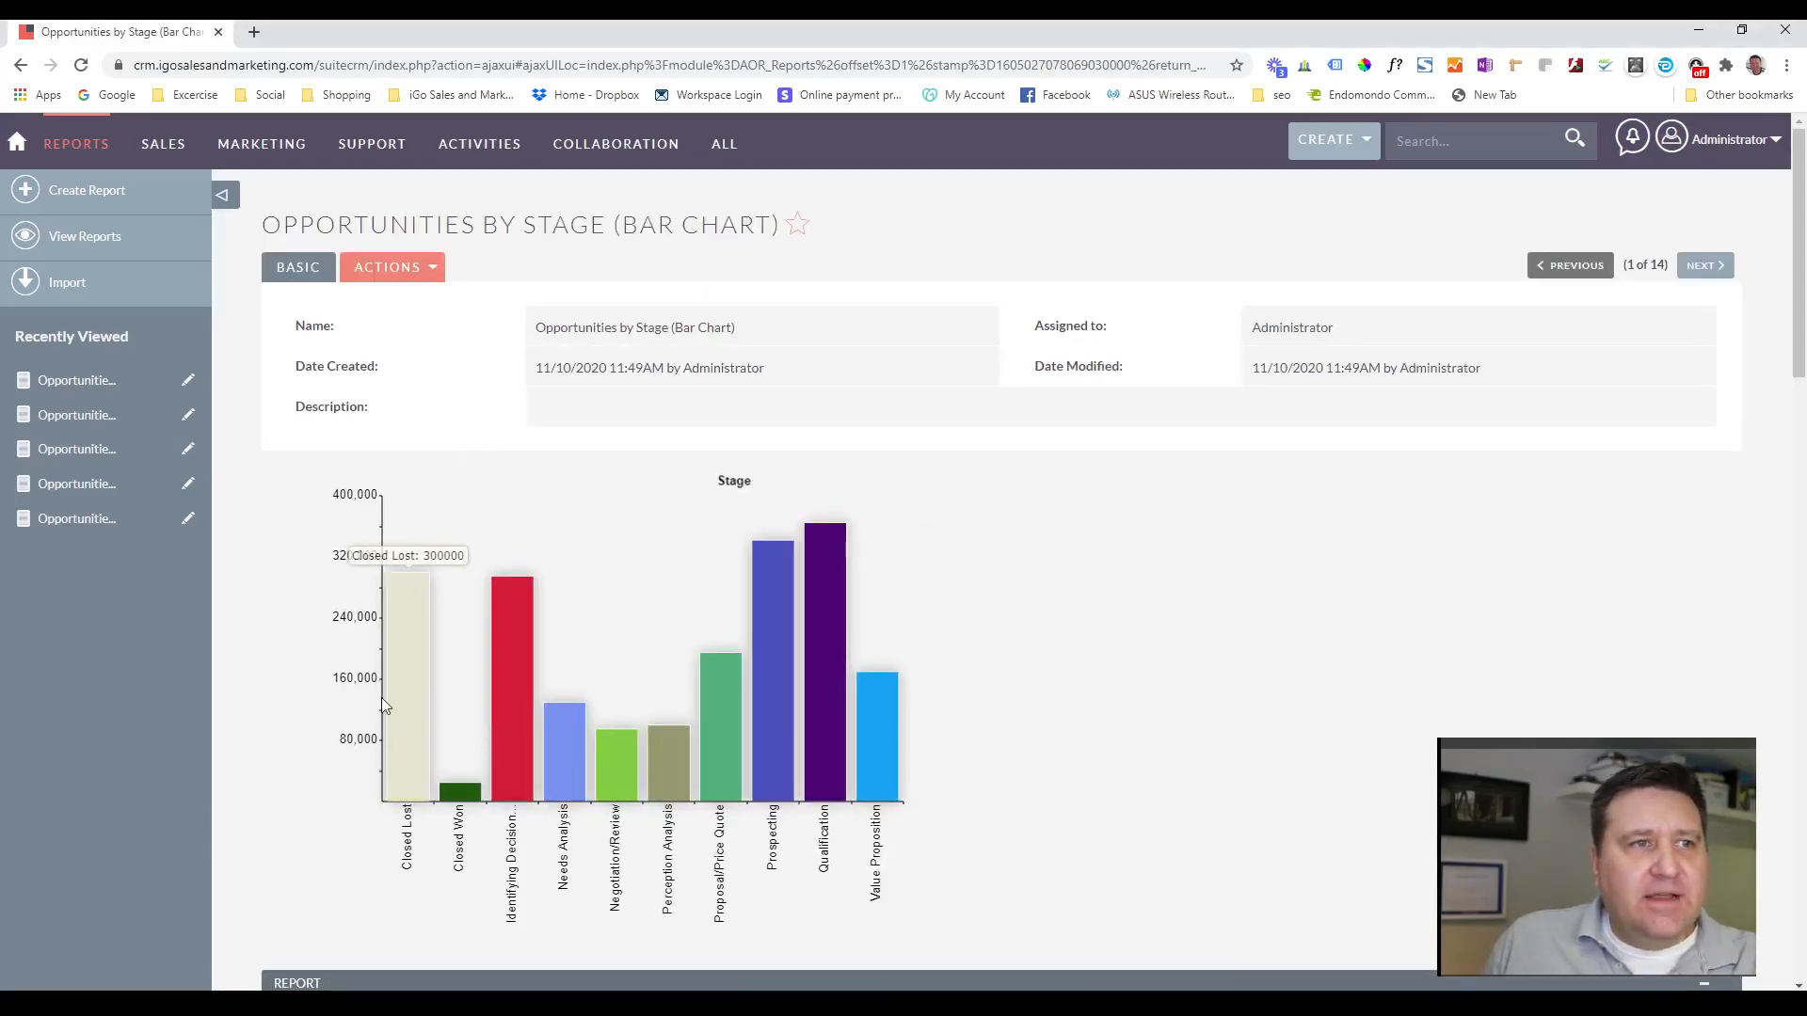
pyautogui.moveTo(527, 736)
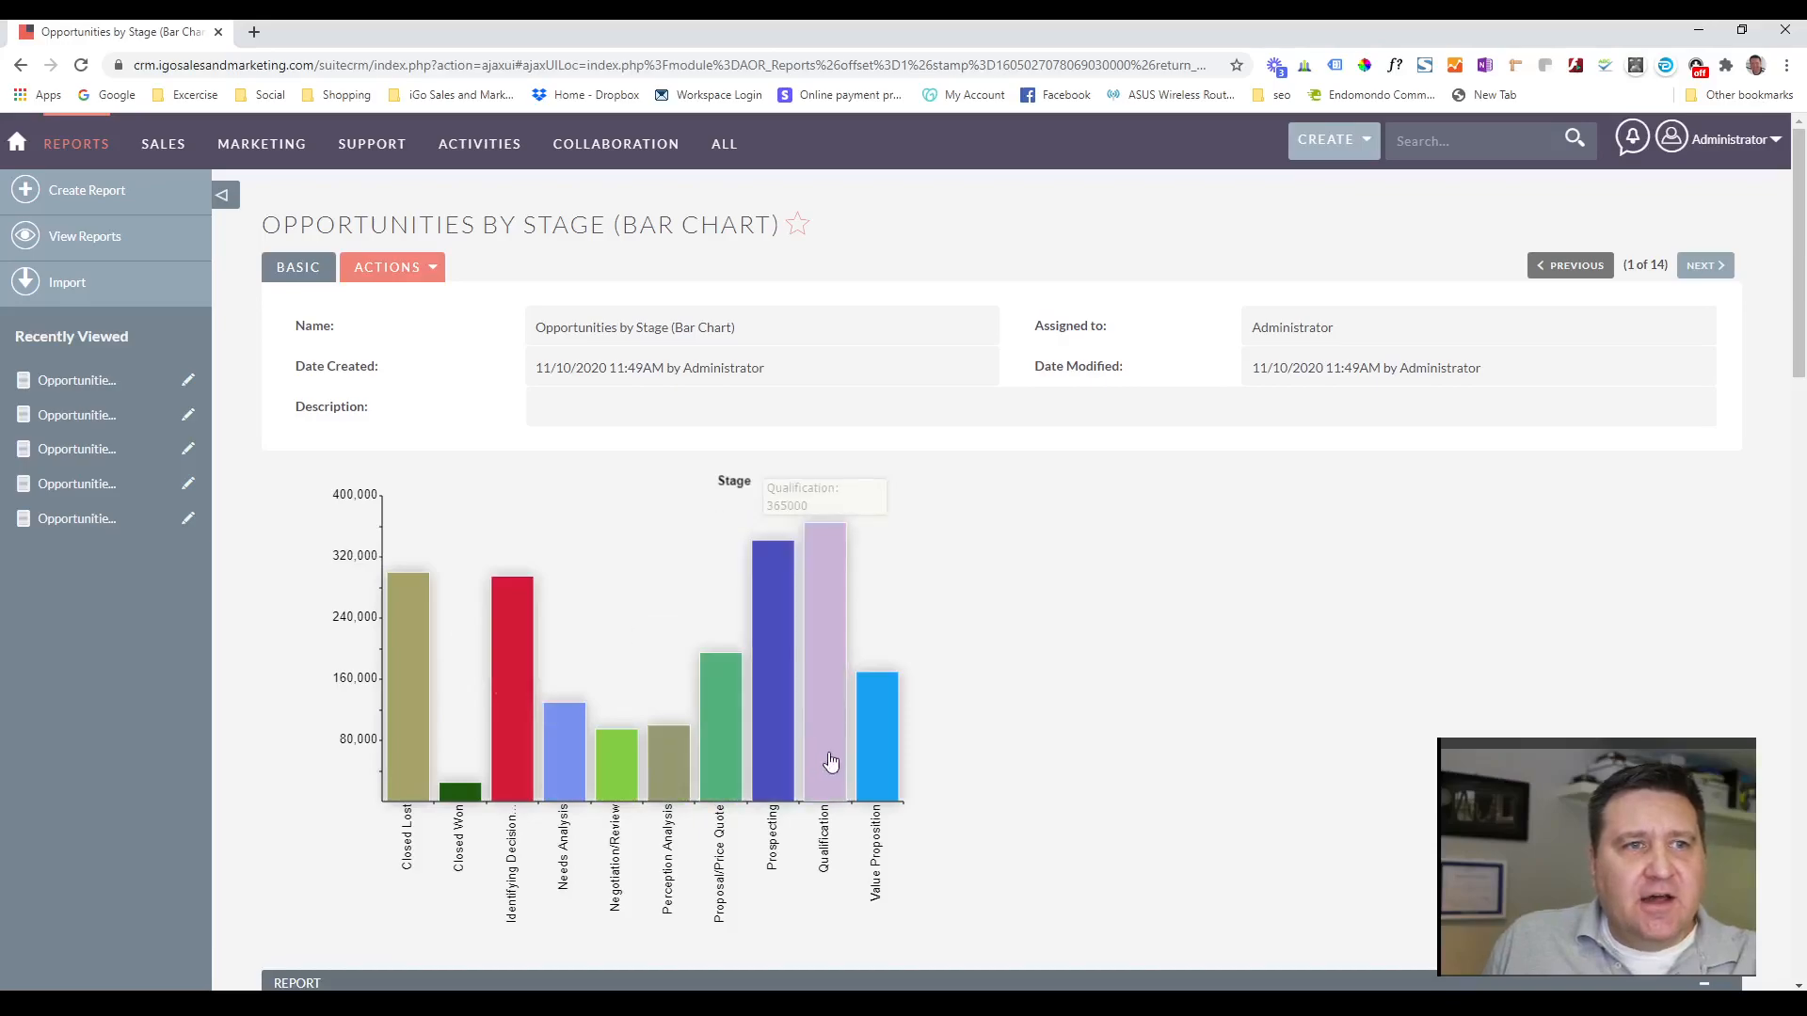
pyautogui.moveTo(892, 763)
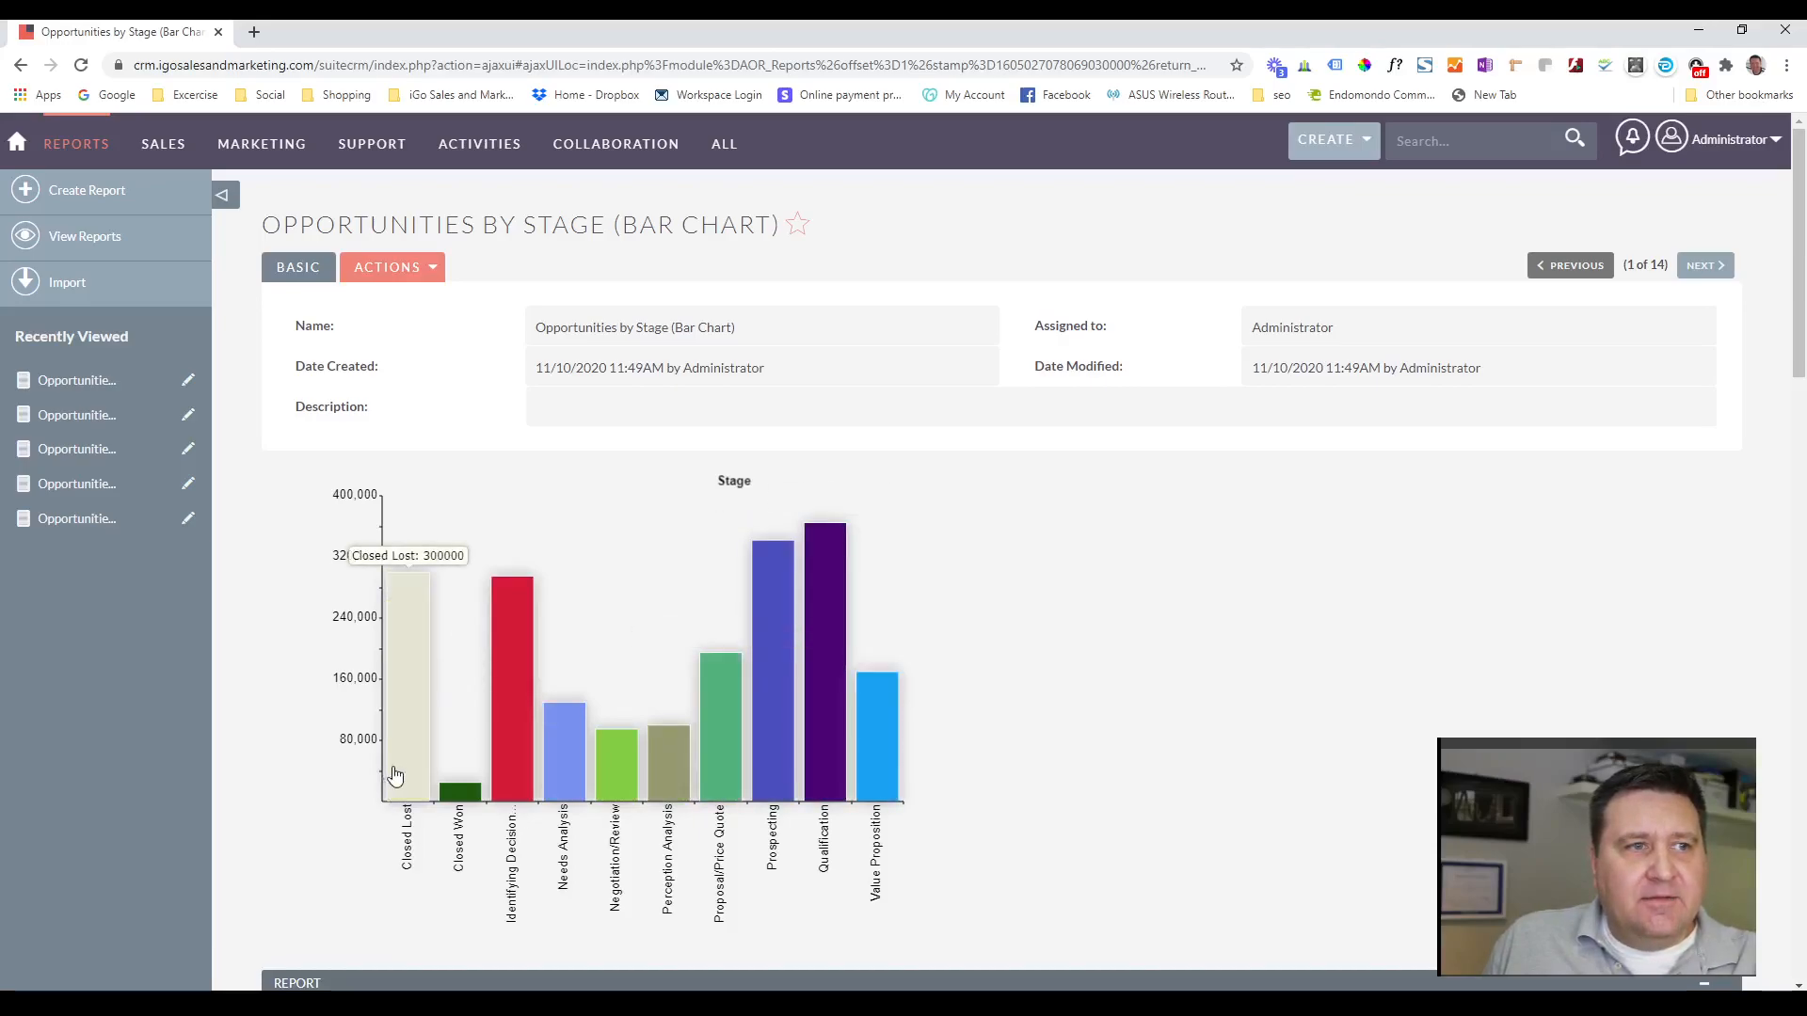
pyautogui.moveTo(490, 806)
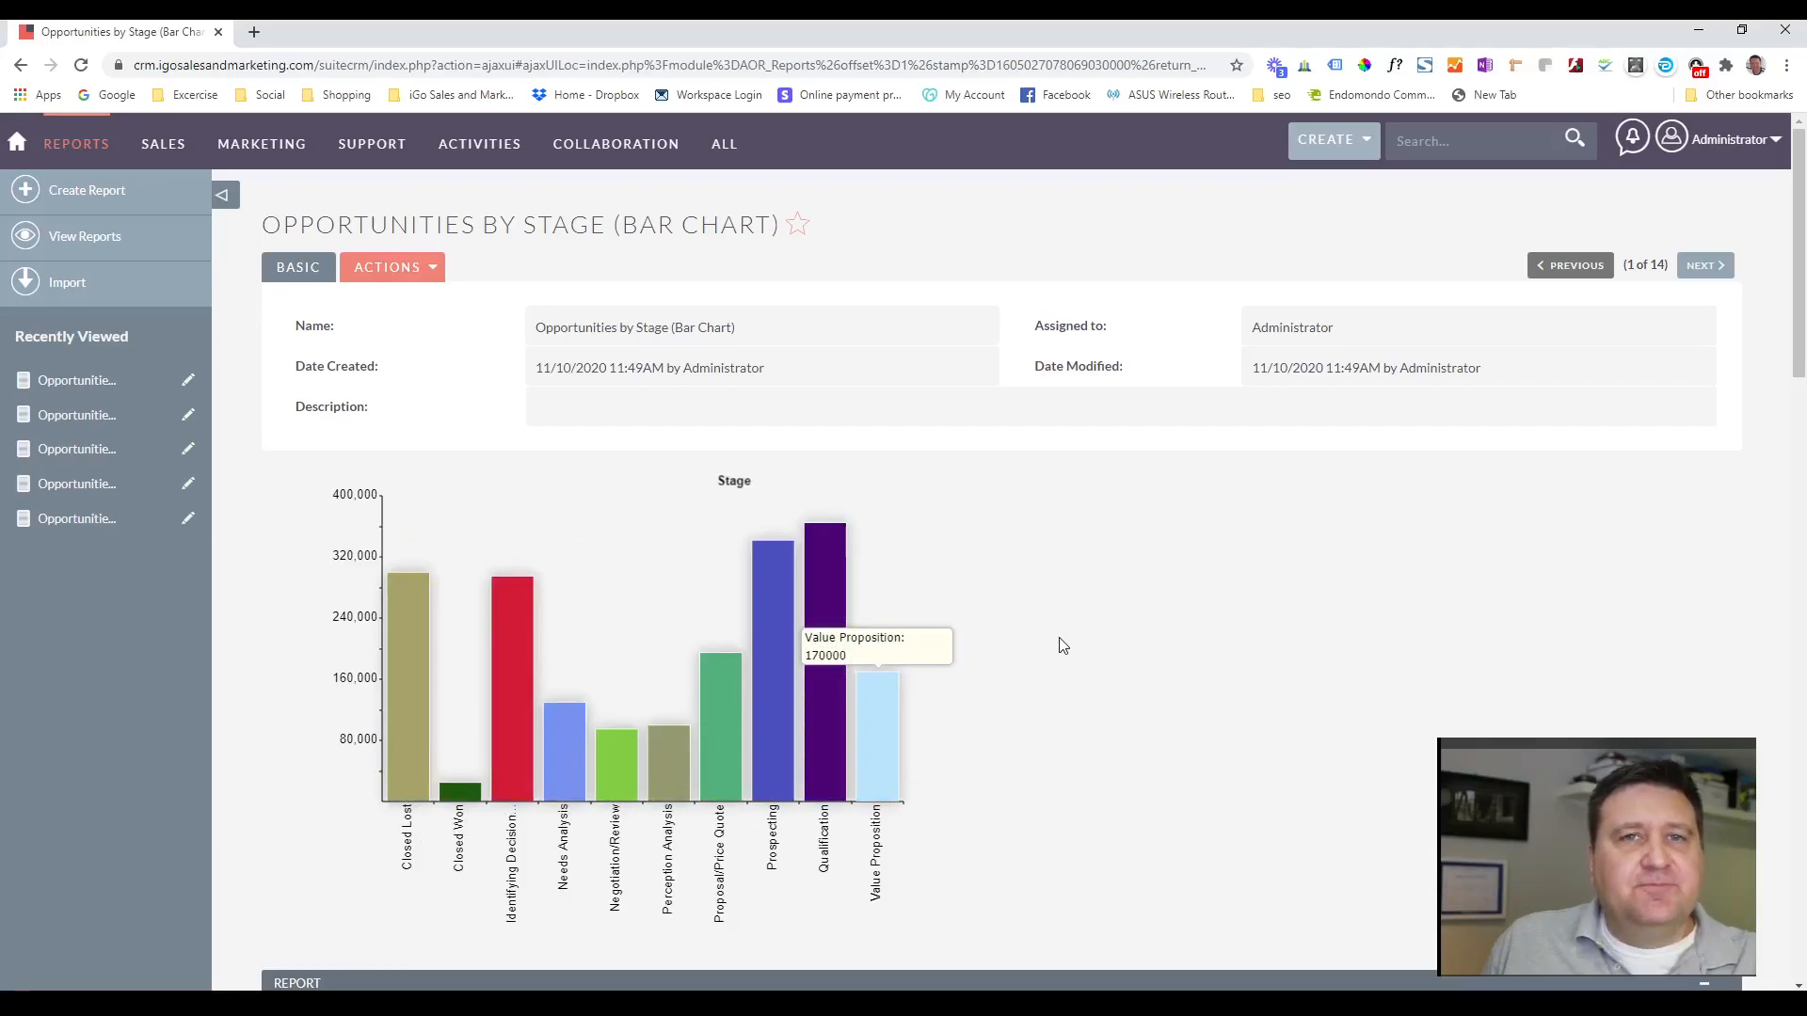
pyautogui.scroll(-4, 1063, 649)
pyautogui.scroll(-2, 1005, 501)
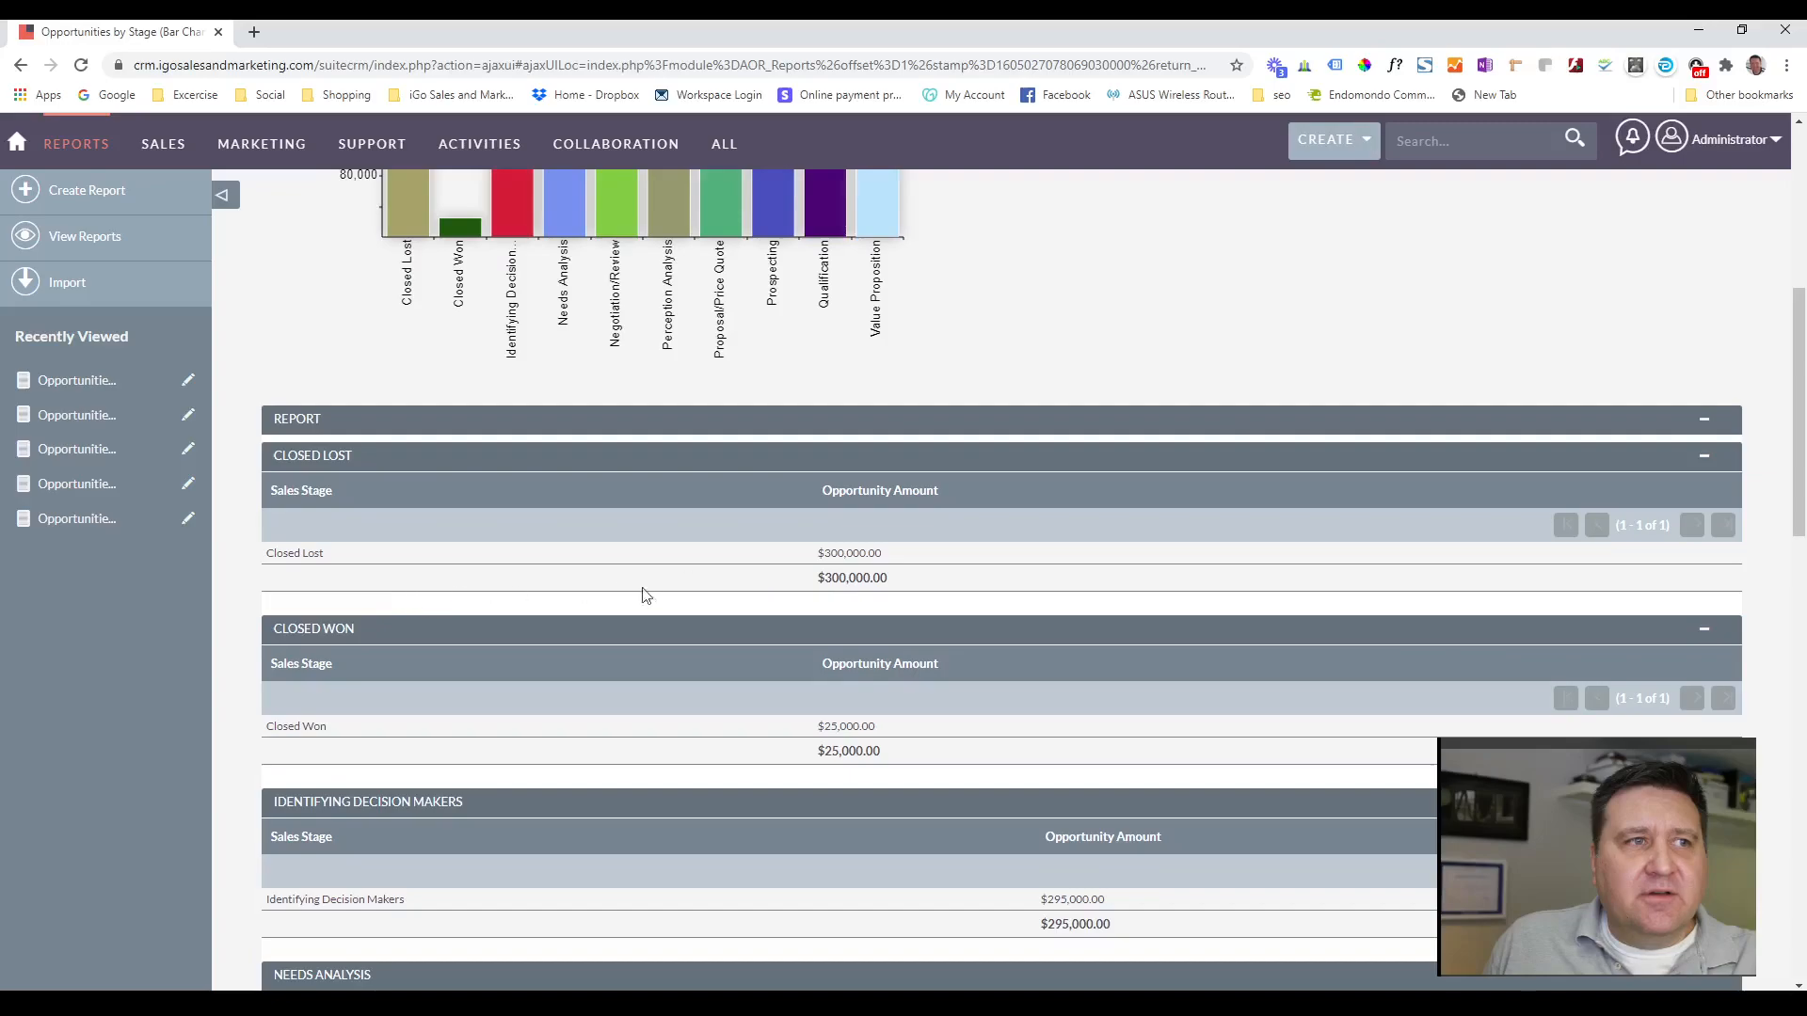
pyautogui.scroll(-1, 662, 527)
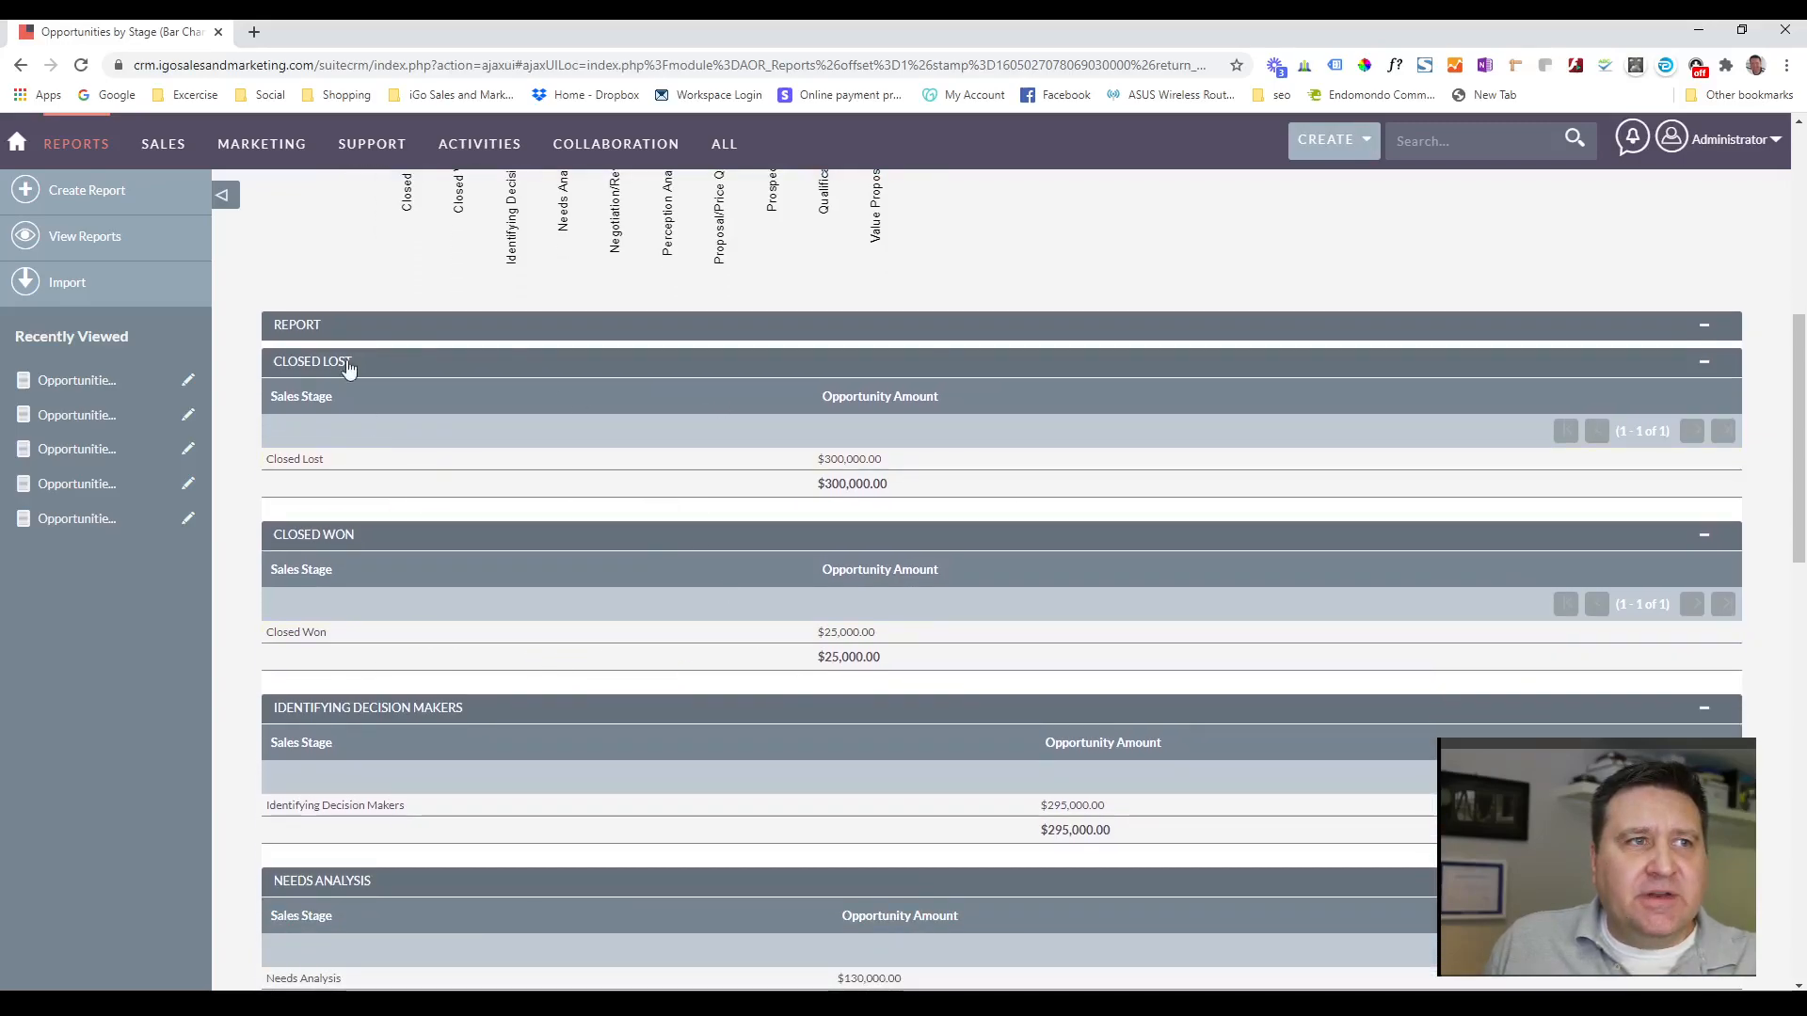
pyautogui.scroll(-2, 350, 799)
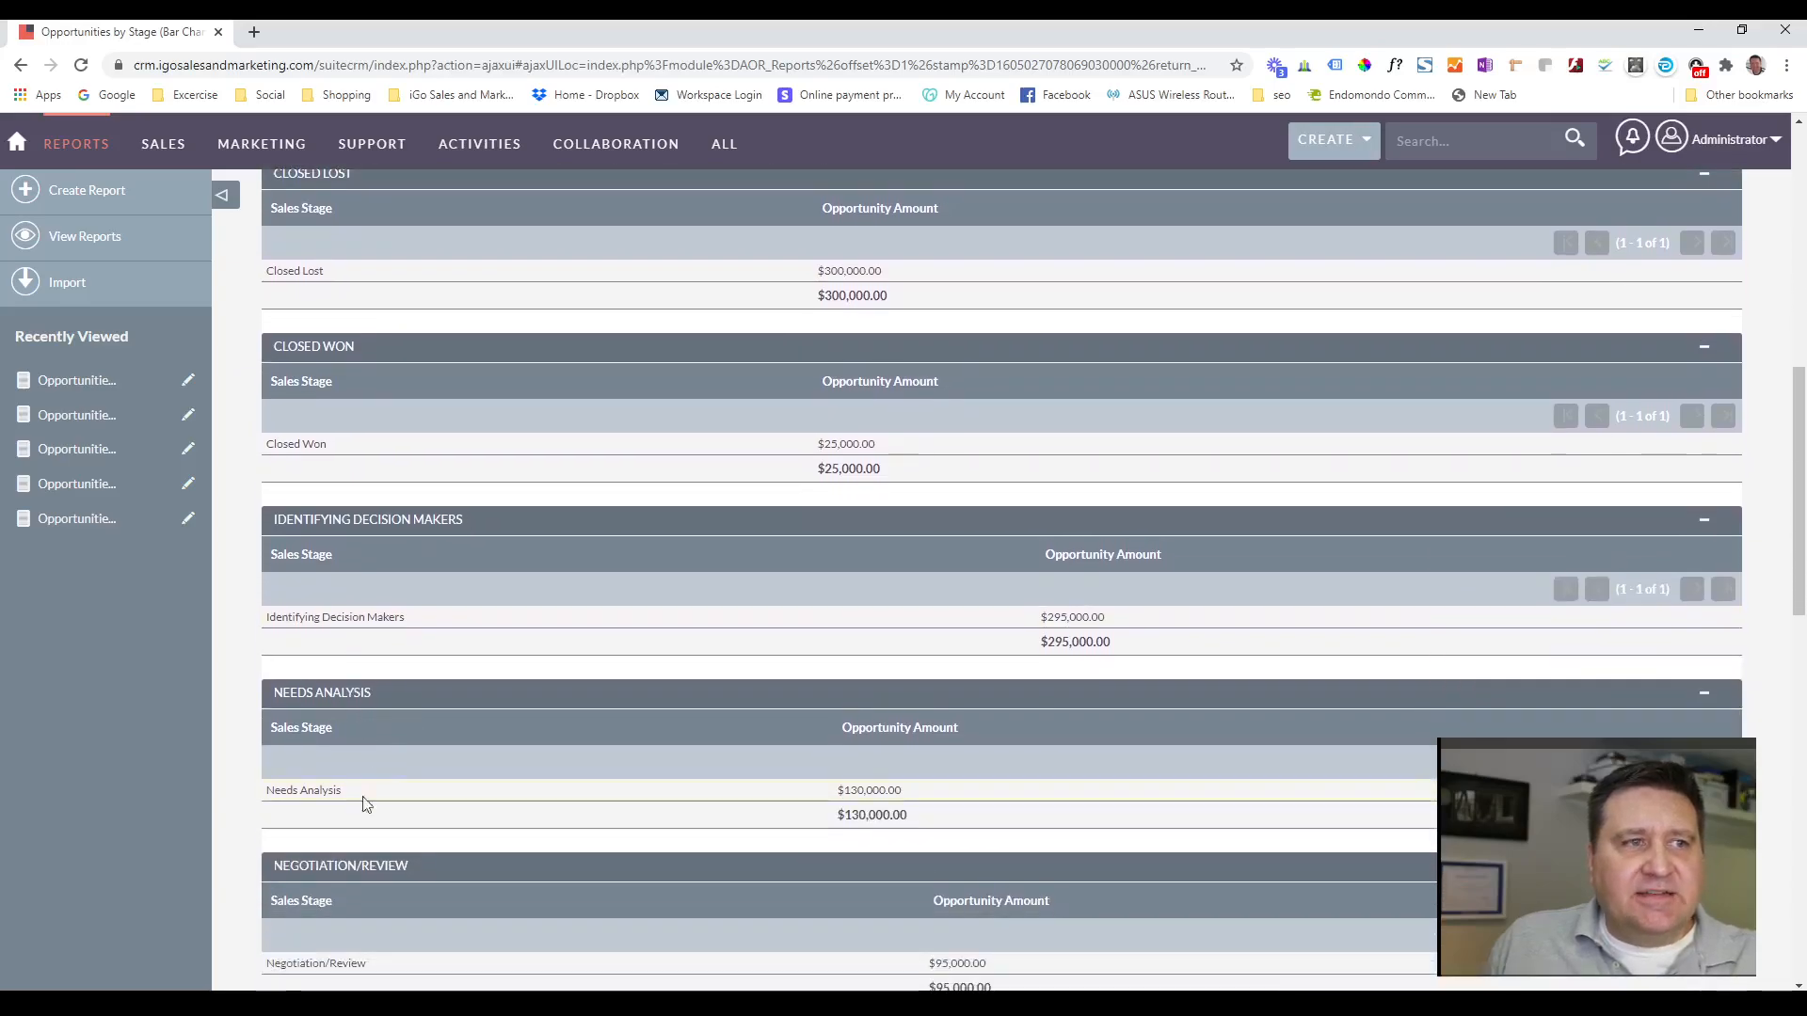
pyautogui.scroll(-2, 358, 795)
pyautogui.scroll(-1, 659, 762)
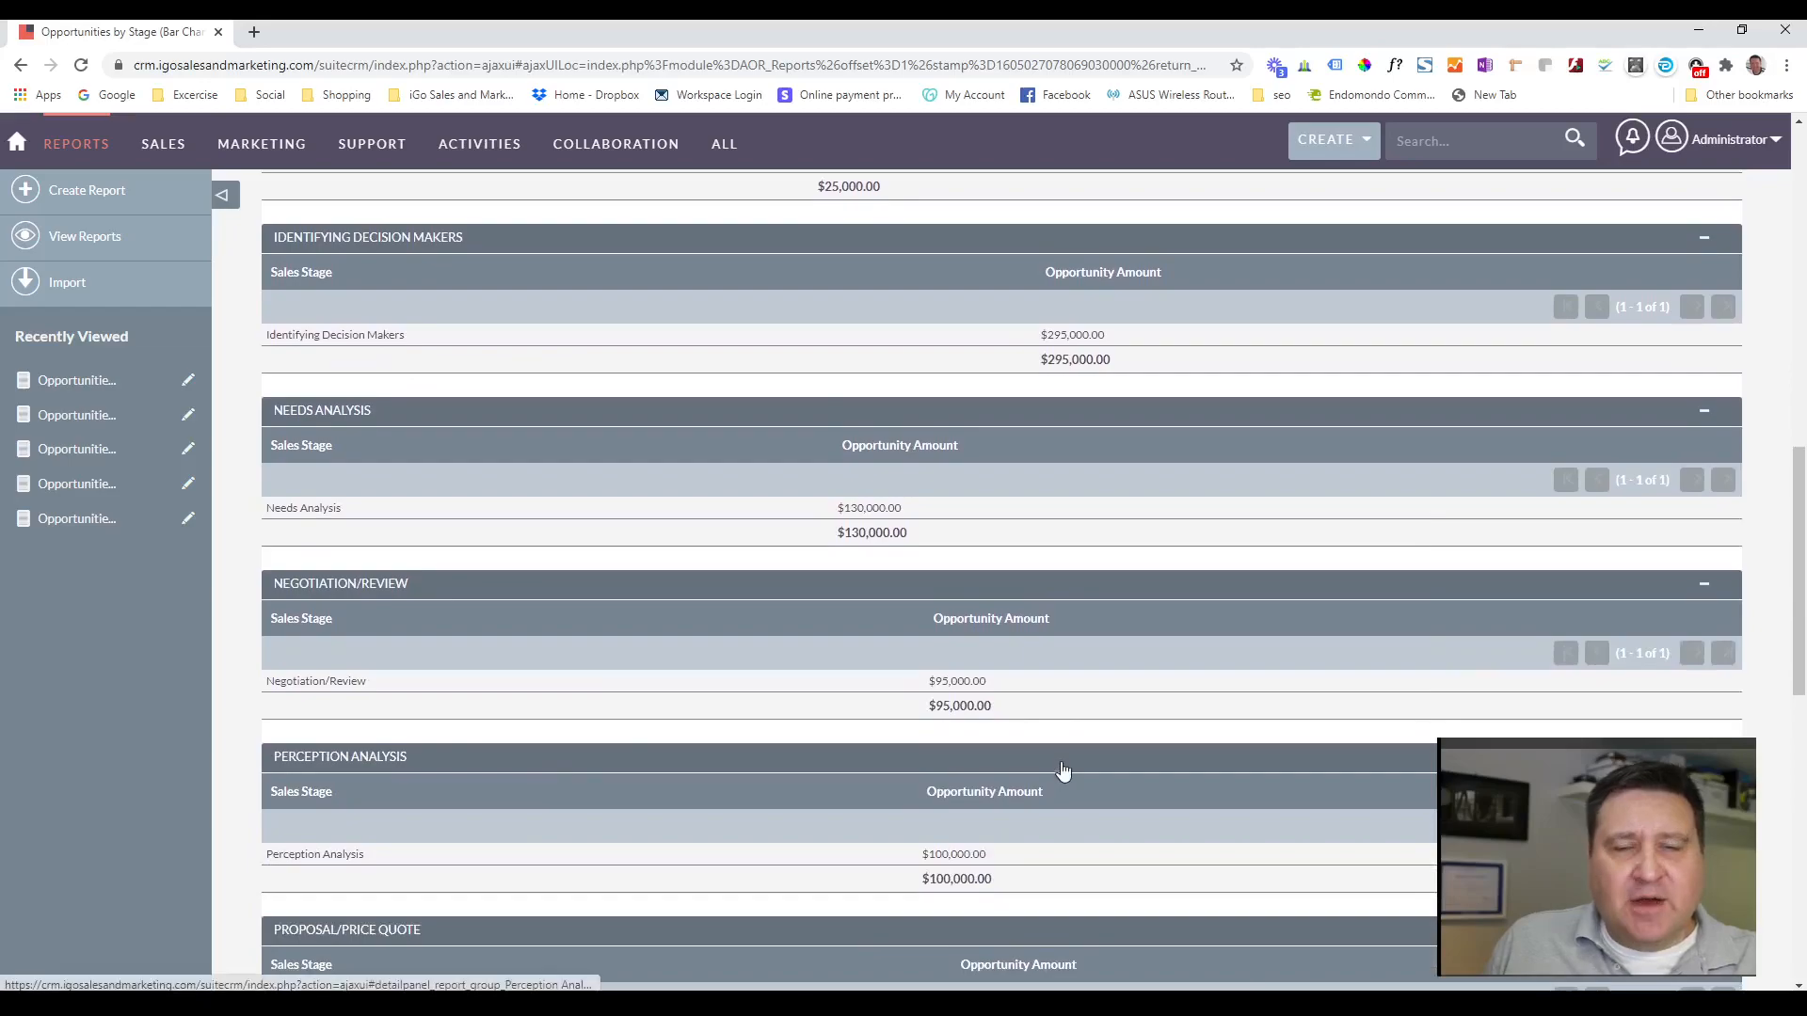
pyautogui.scroll(10, 1059, 758)
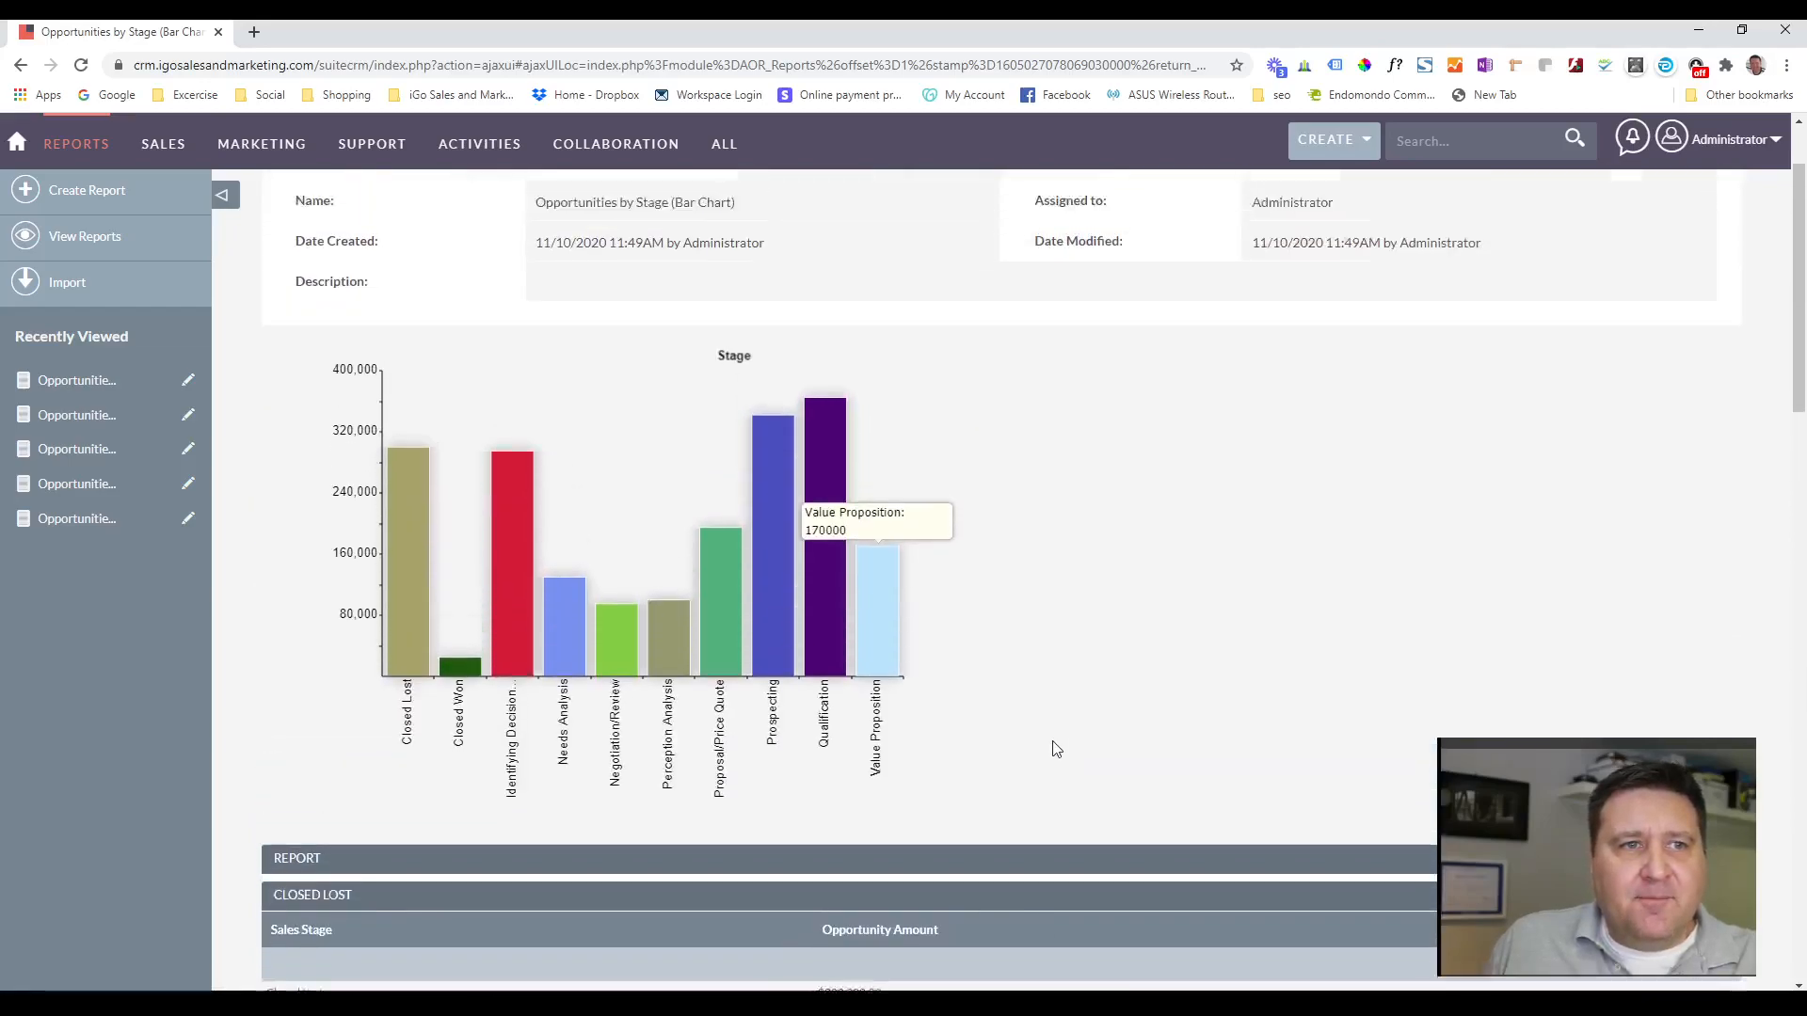
pyautogui.scroll(1, 1056, 748)
pyautogui.scroll(-1, 1057, 746)
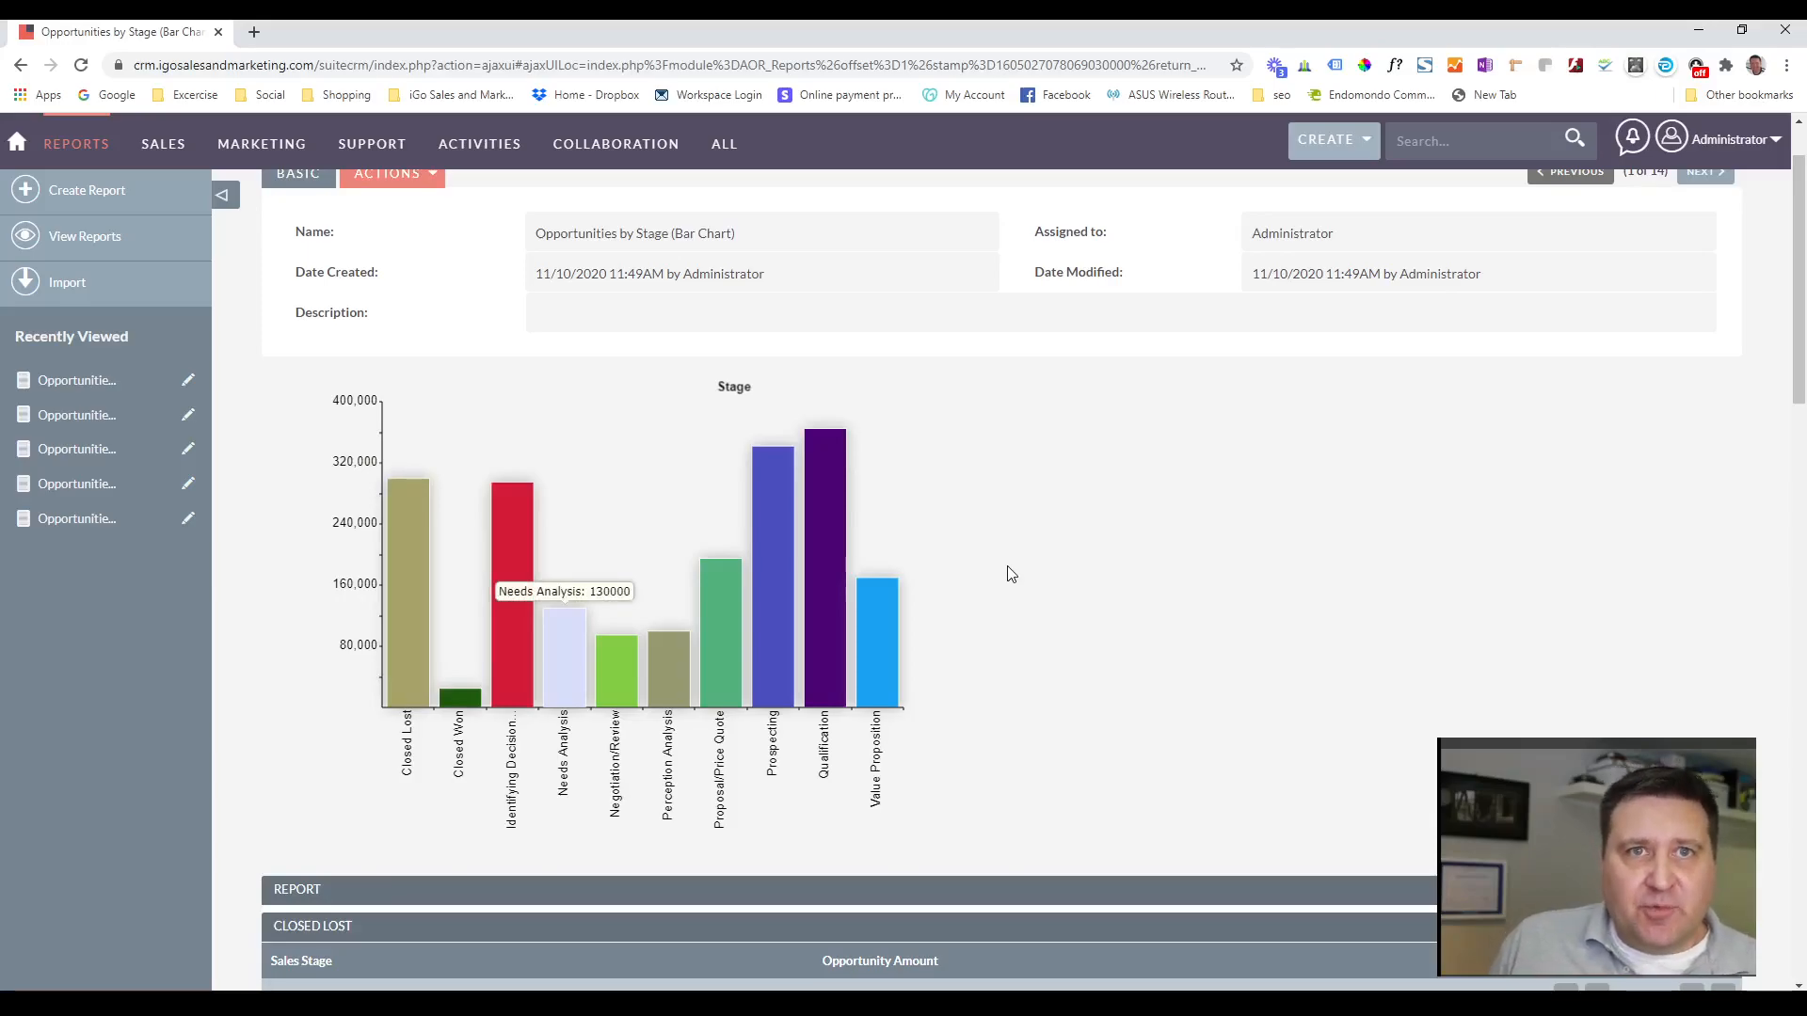
pyautogui.scroll(1, 1010, 574)
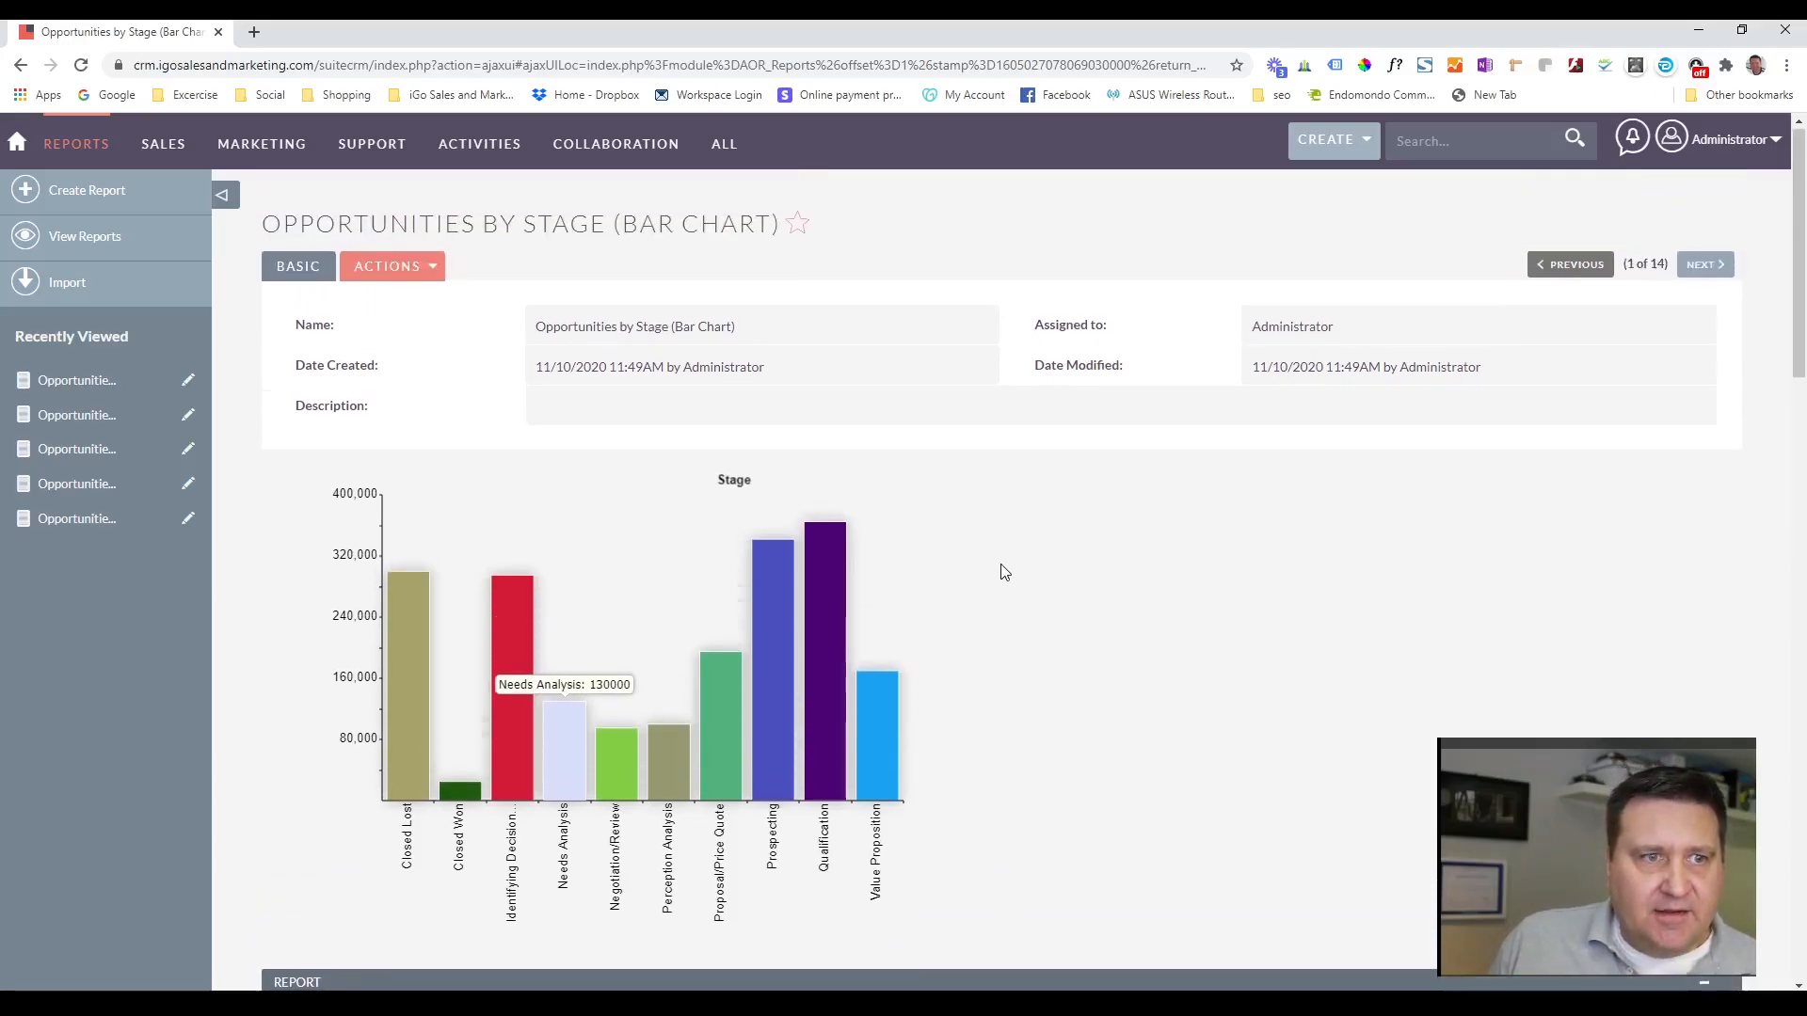
# Edit the report and add the Opportunities fields Account Name, Date Created, ID and Opportunity Name.
pyautogui.moveTo(428, 274)
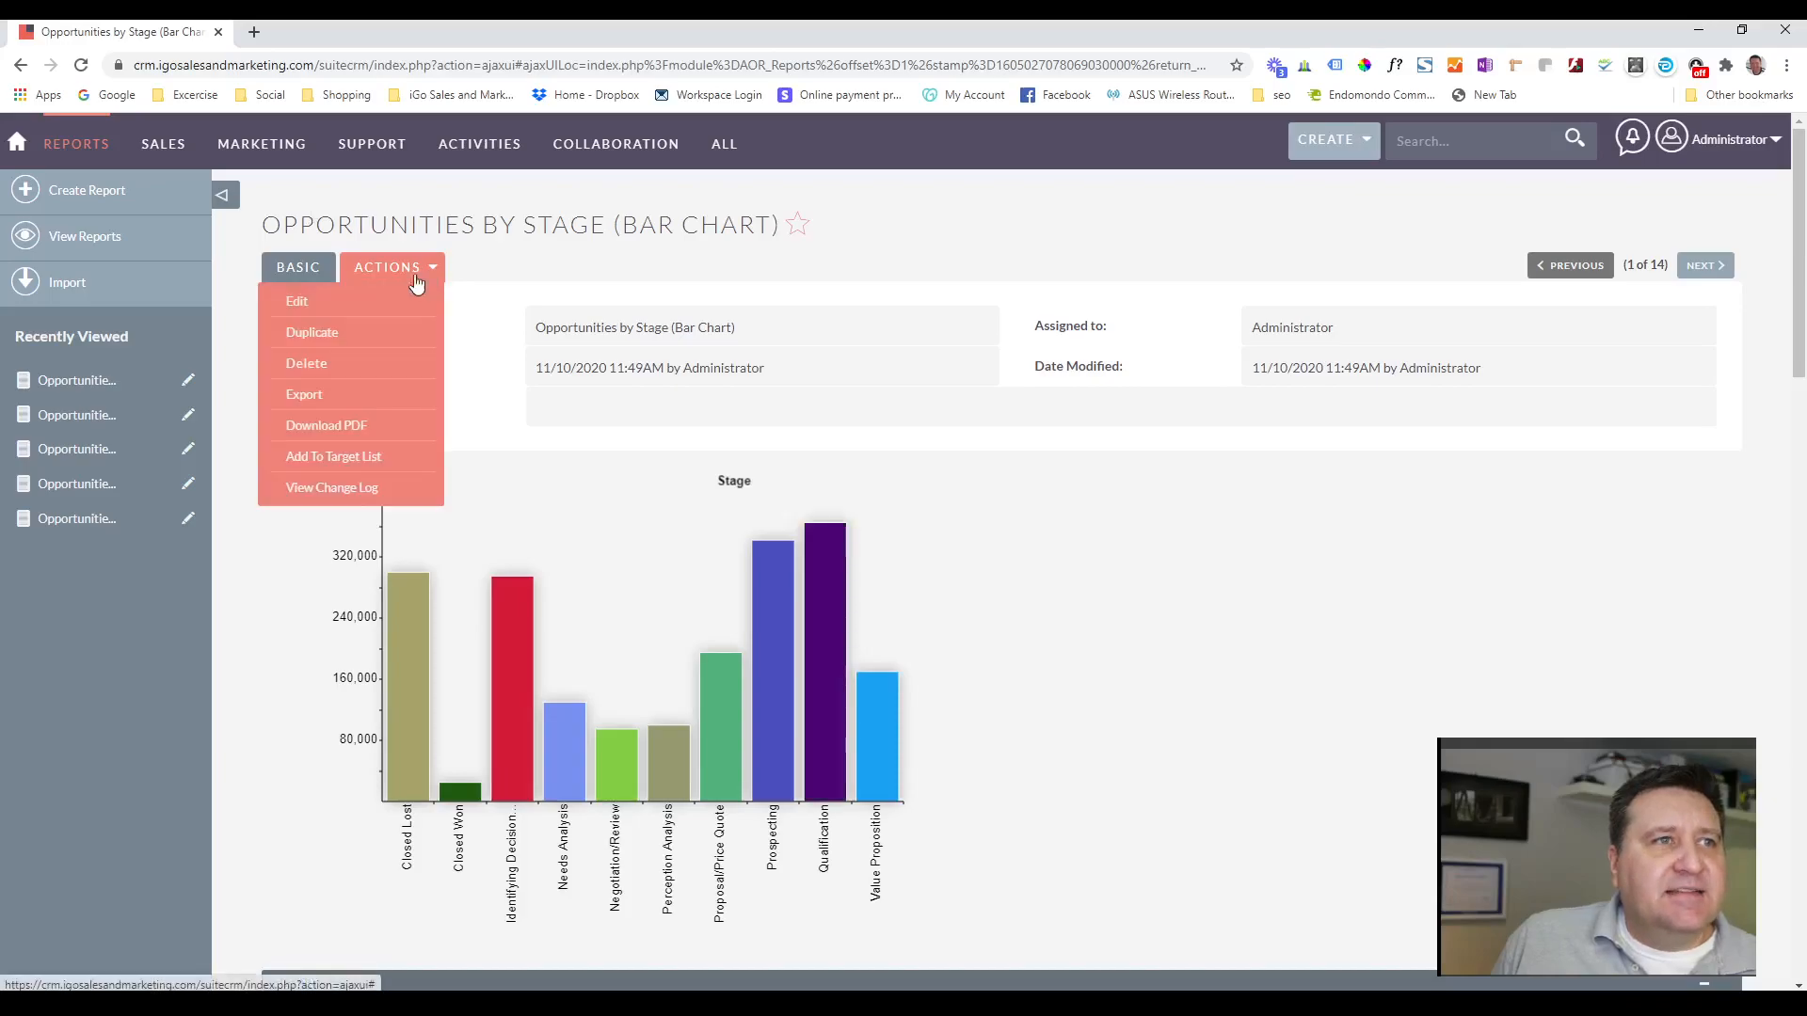
pyautogui.click(298, 306)
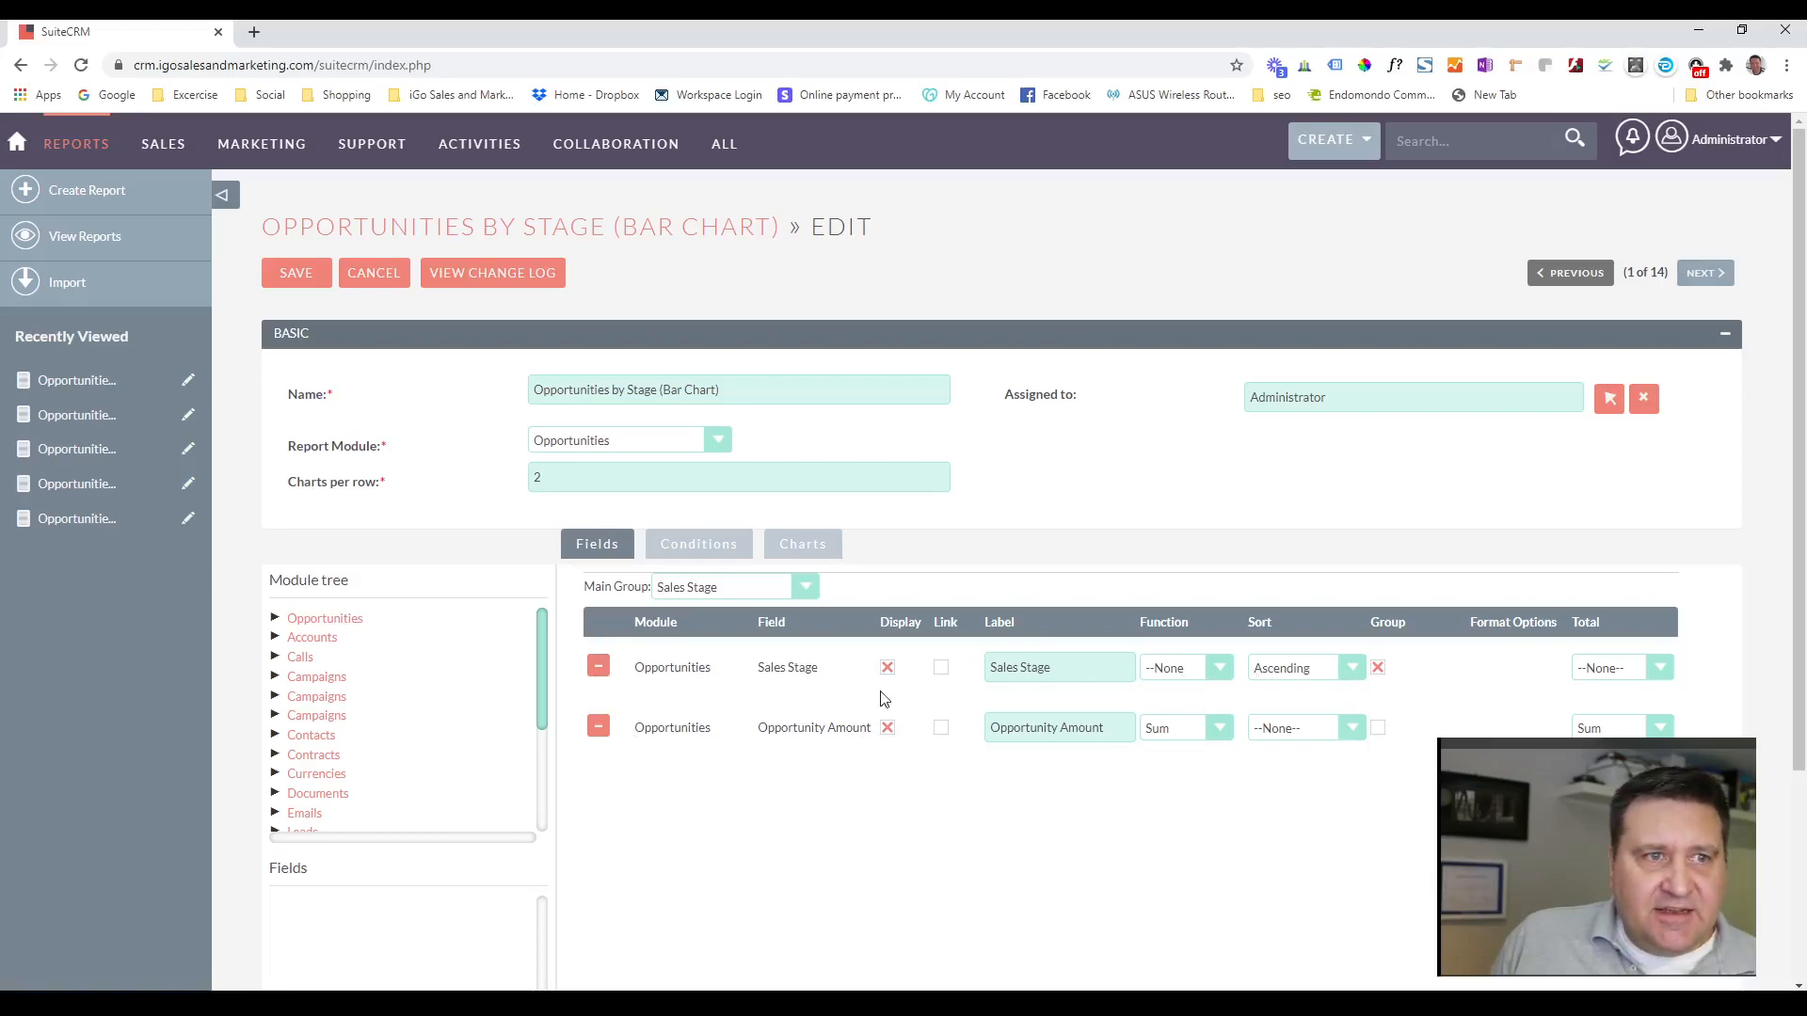
pyautogui.click(340, 619)
pyautogui.scroll(-2, 417, 659)
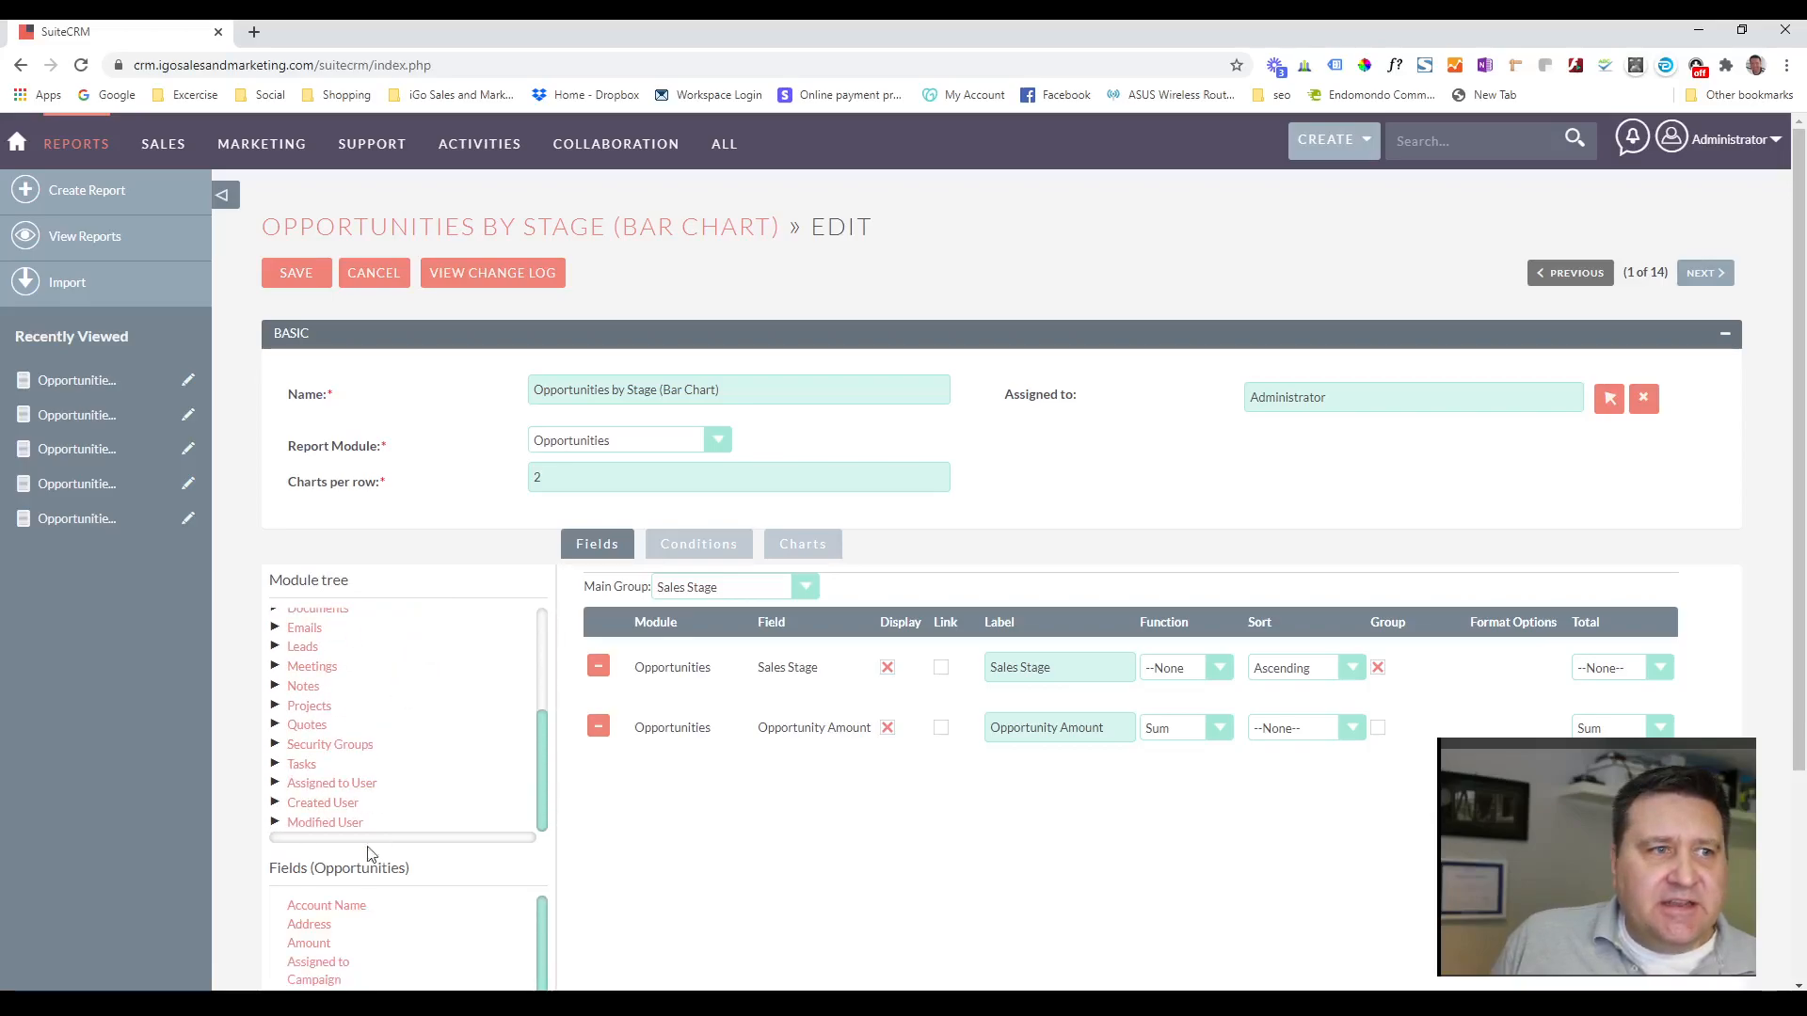
pyautogui.click(361, 913)
pyautogui.scroll(-2, 583, 829)
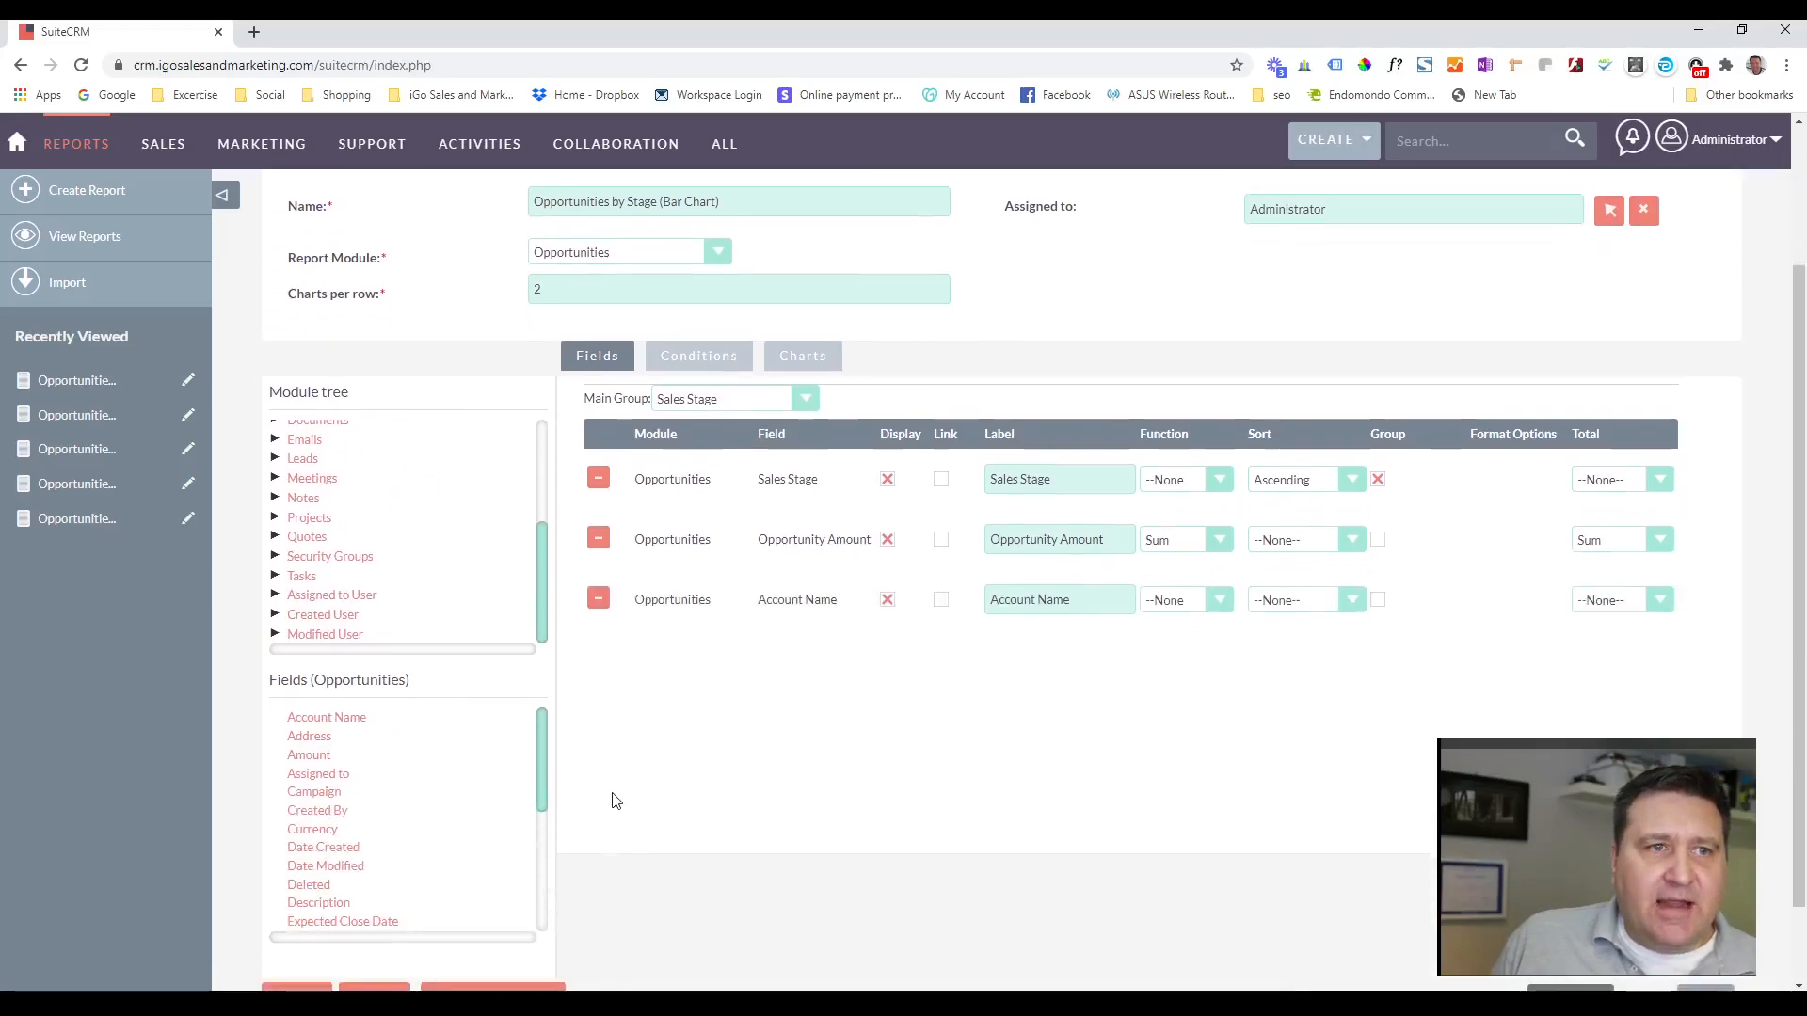
pyautogui.click(350, 852)
pyautogui.scroll(-1, 455, 787)
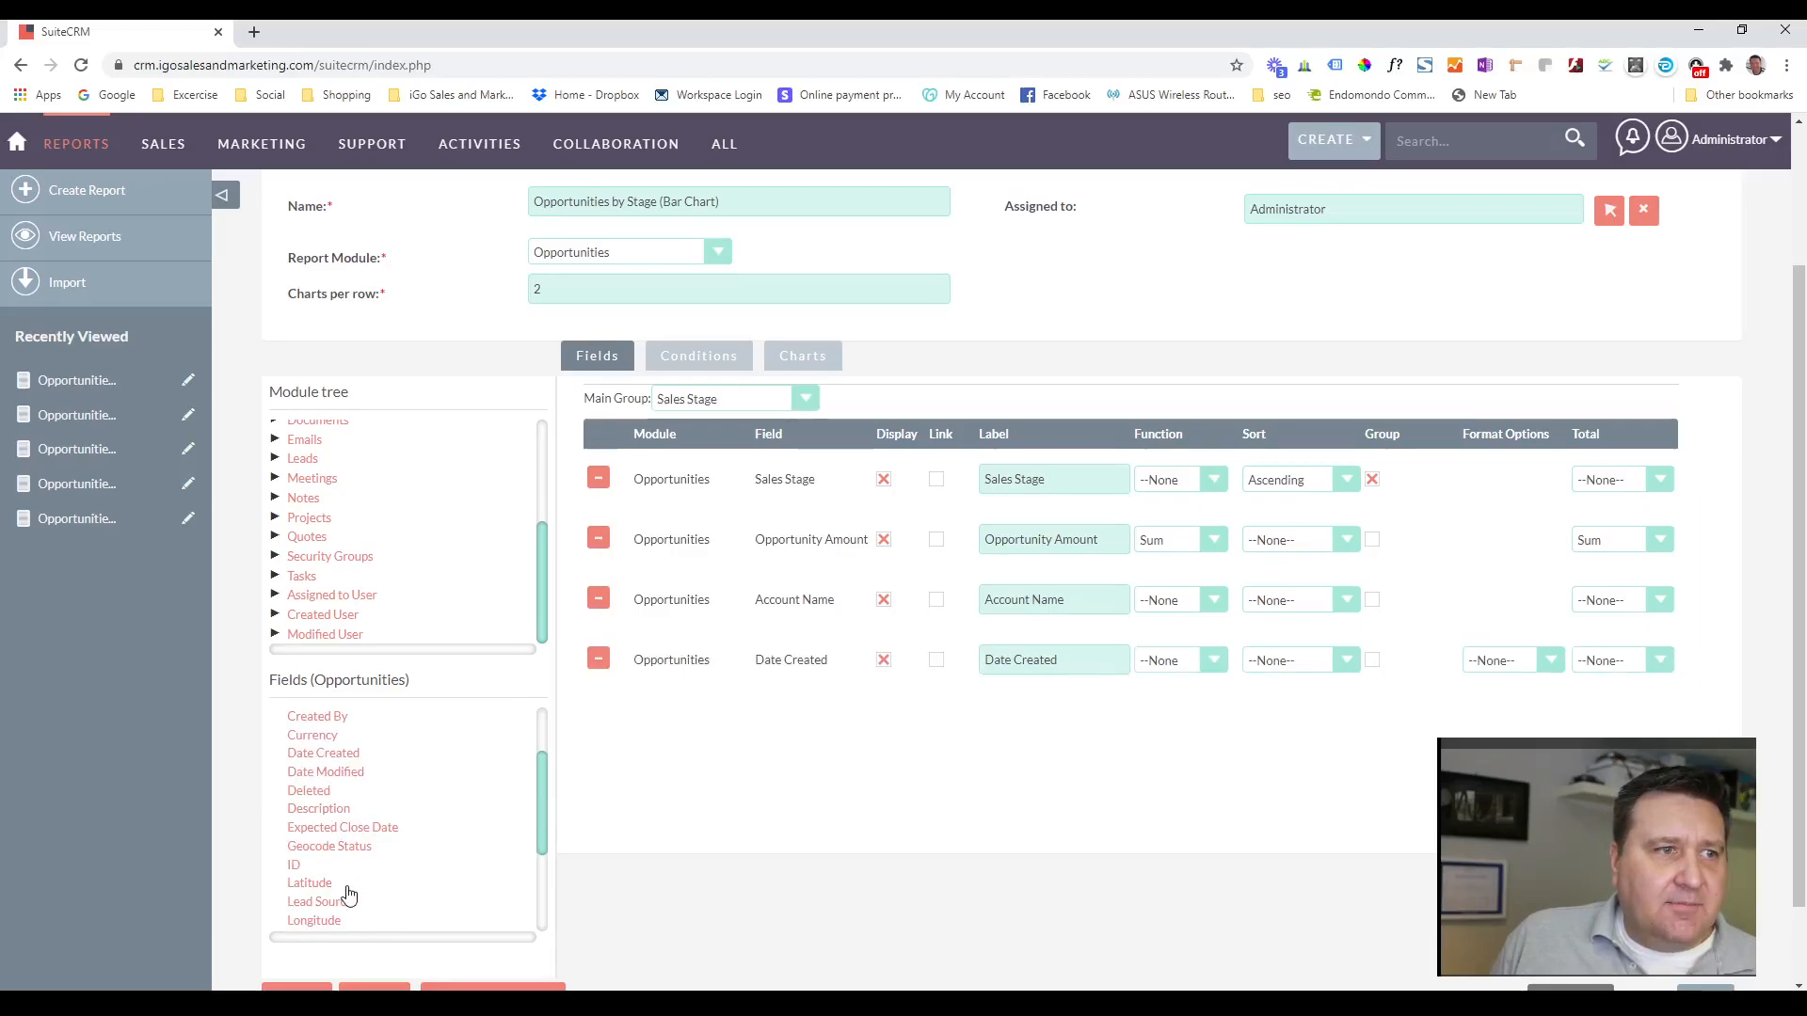
pyautogui.click(289, 866)
pyautogui.scroll(-2, 407, 807)
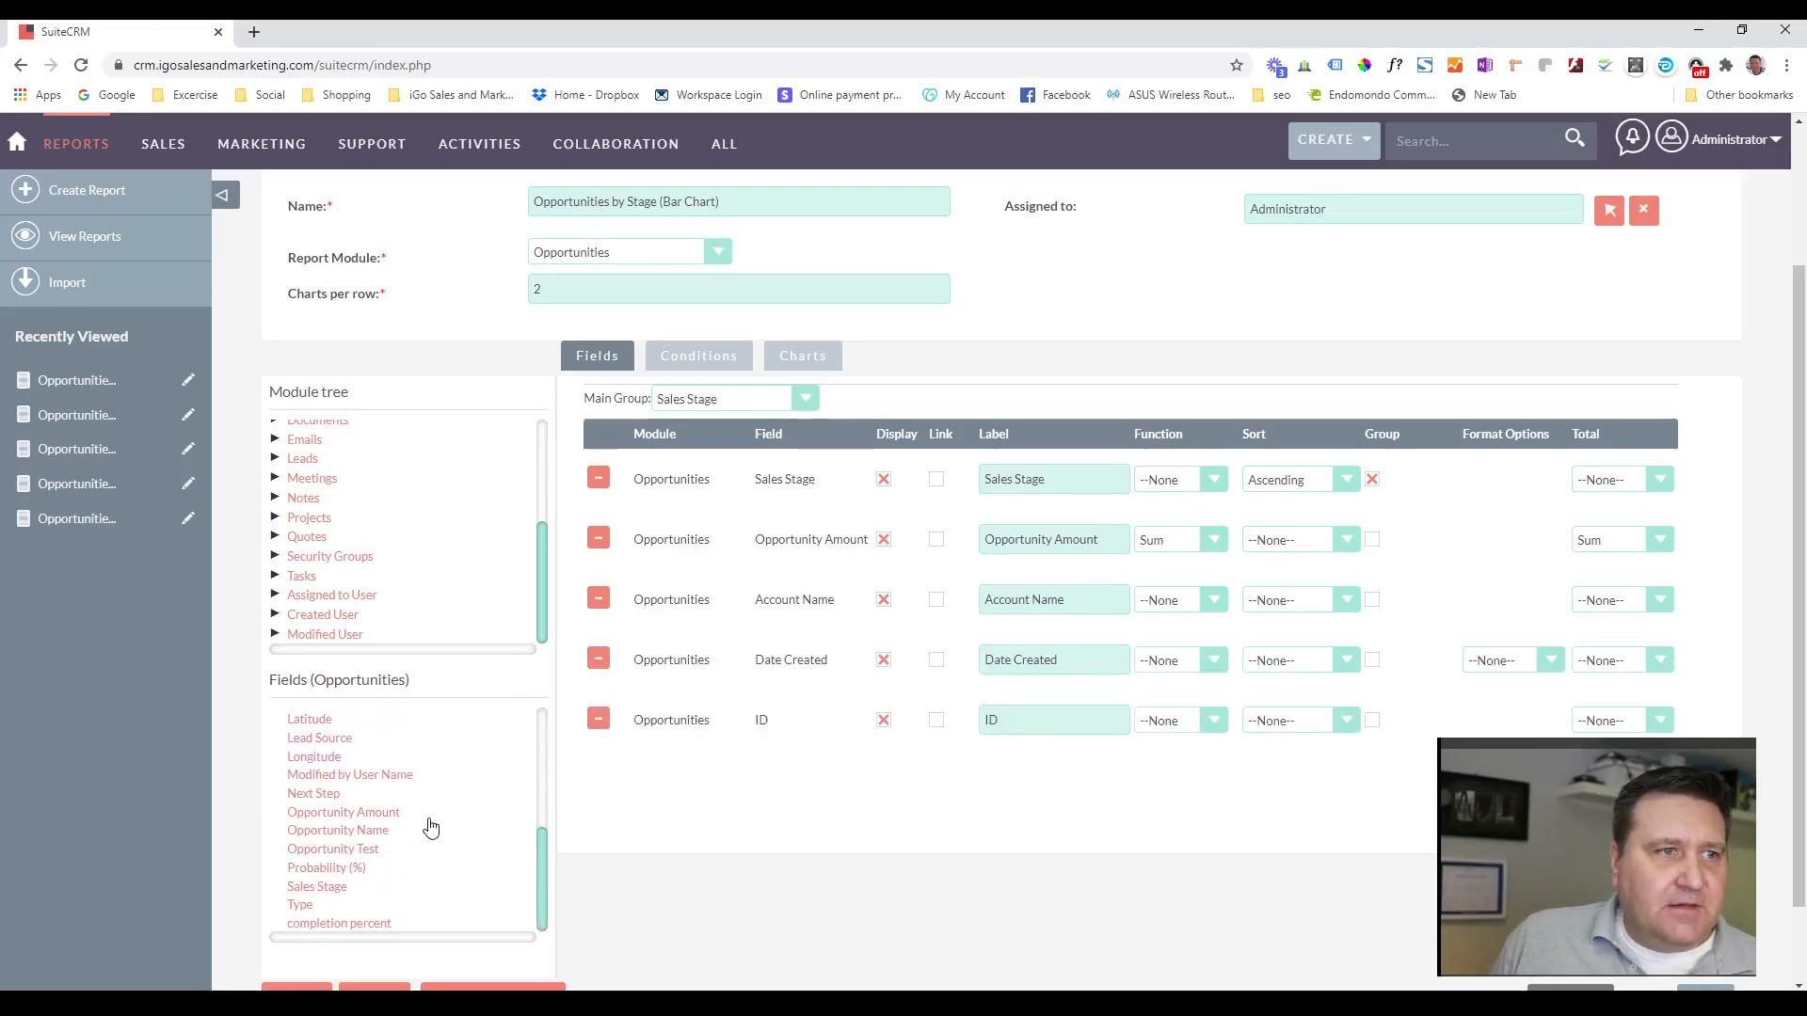
pyautogui.click(350, 832)
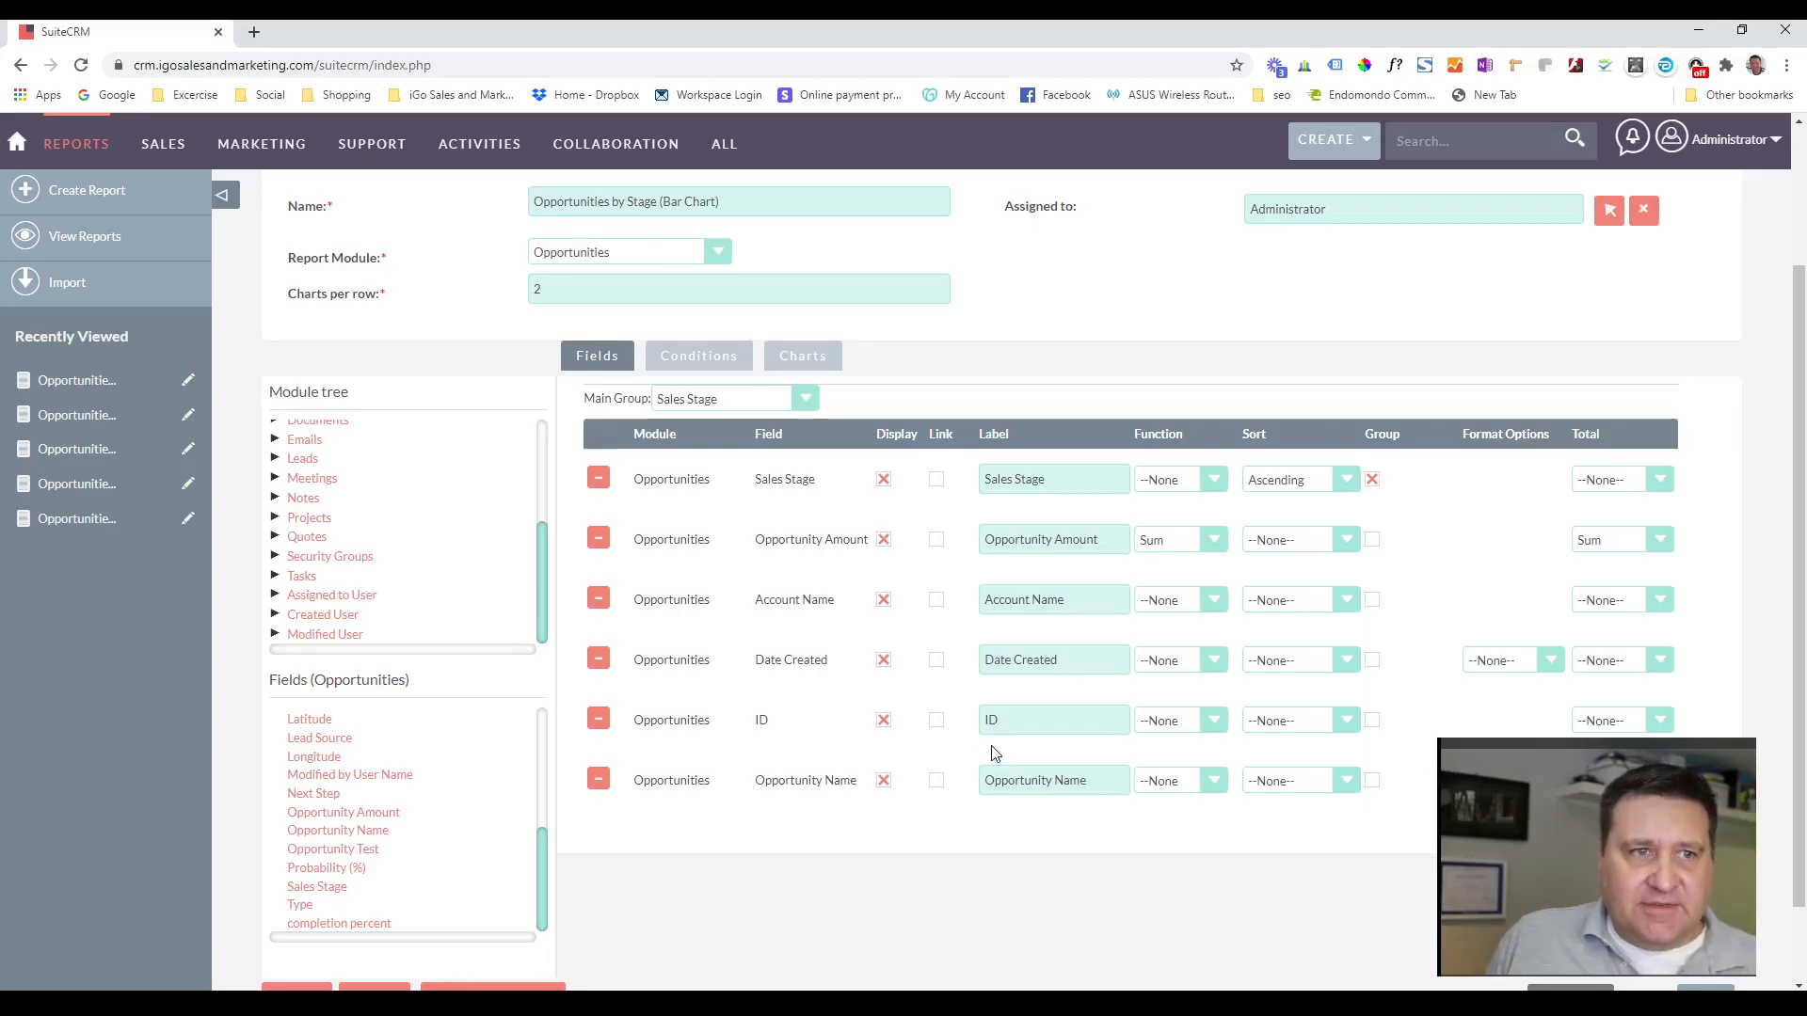
# Save the report with the extra fields and examine its bar chart and the Closed Lost detail rows.
pyautogui.scroll(2, 564, 414)
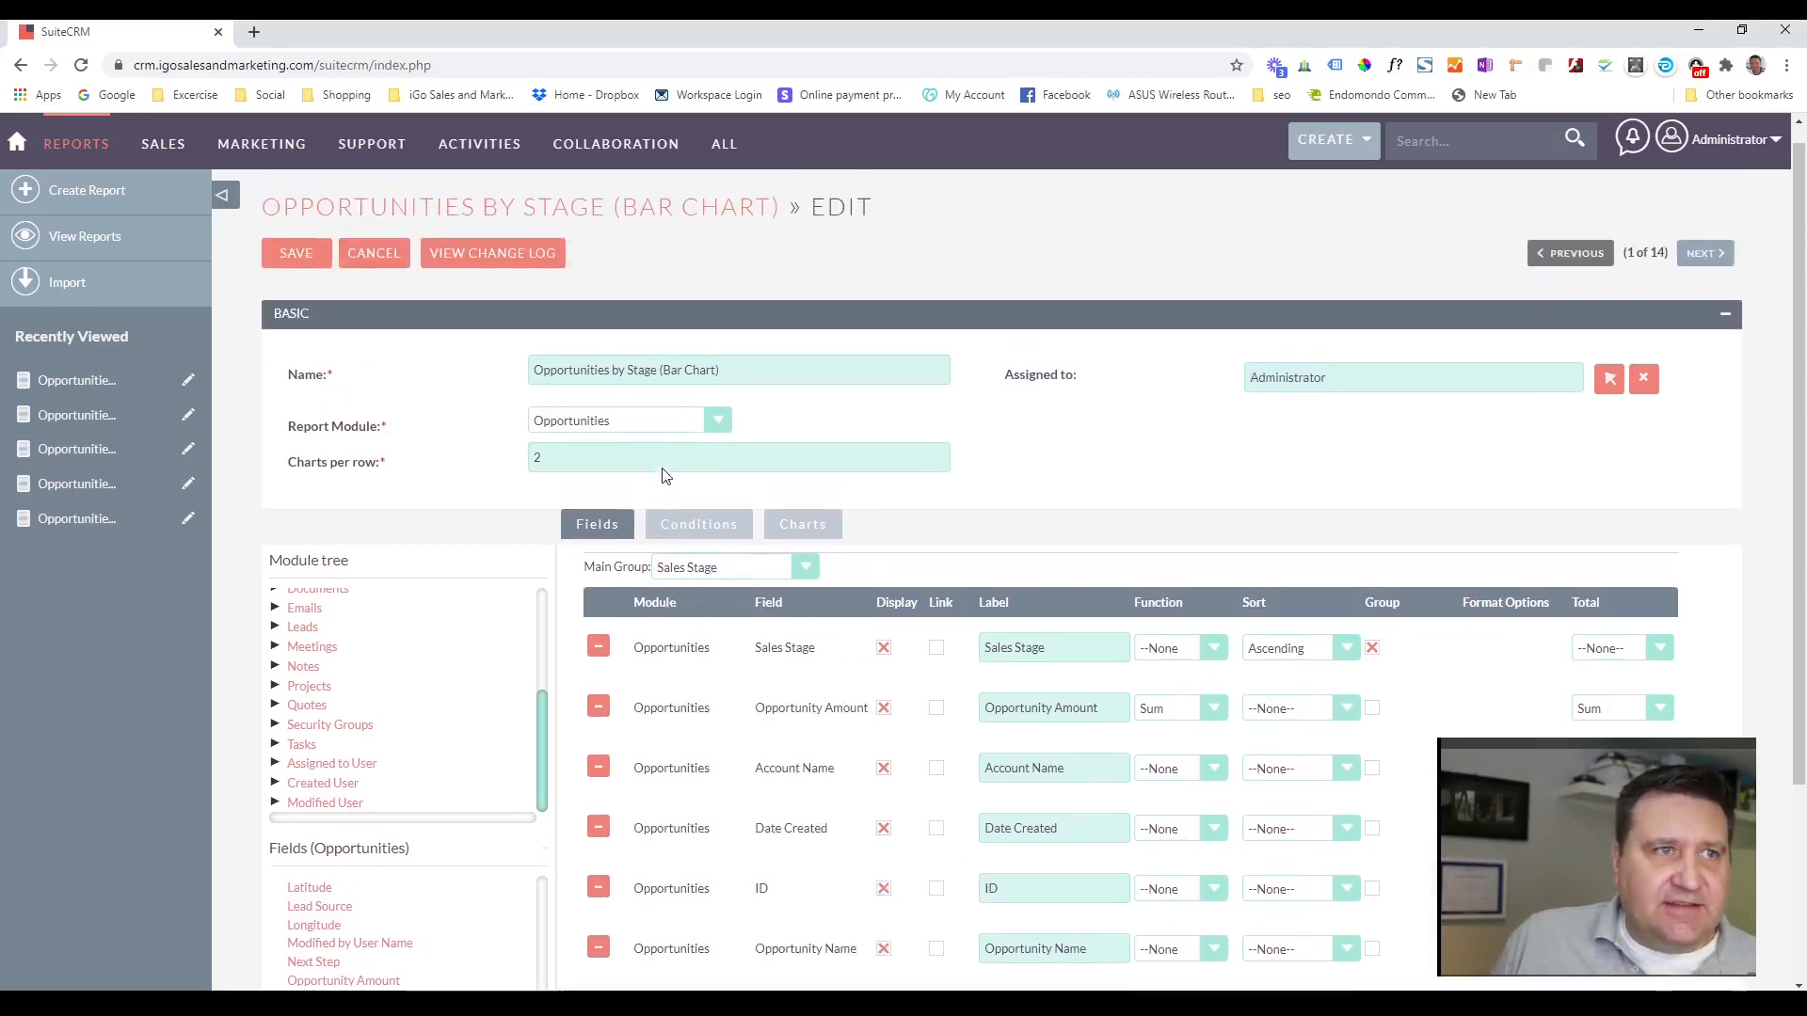
pyautogui.click(296, 274)
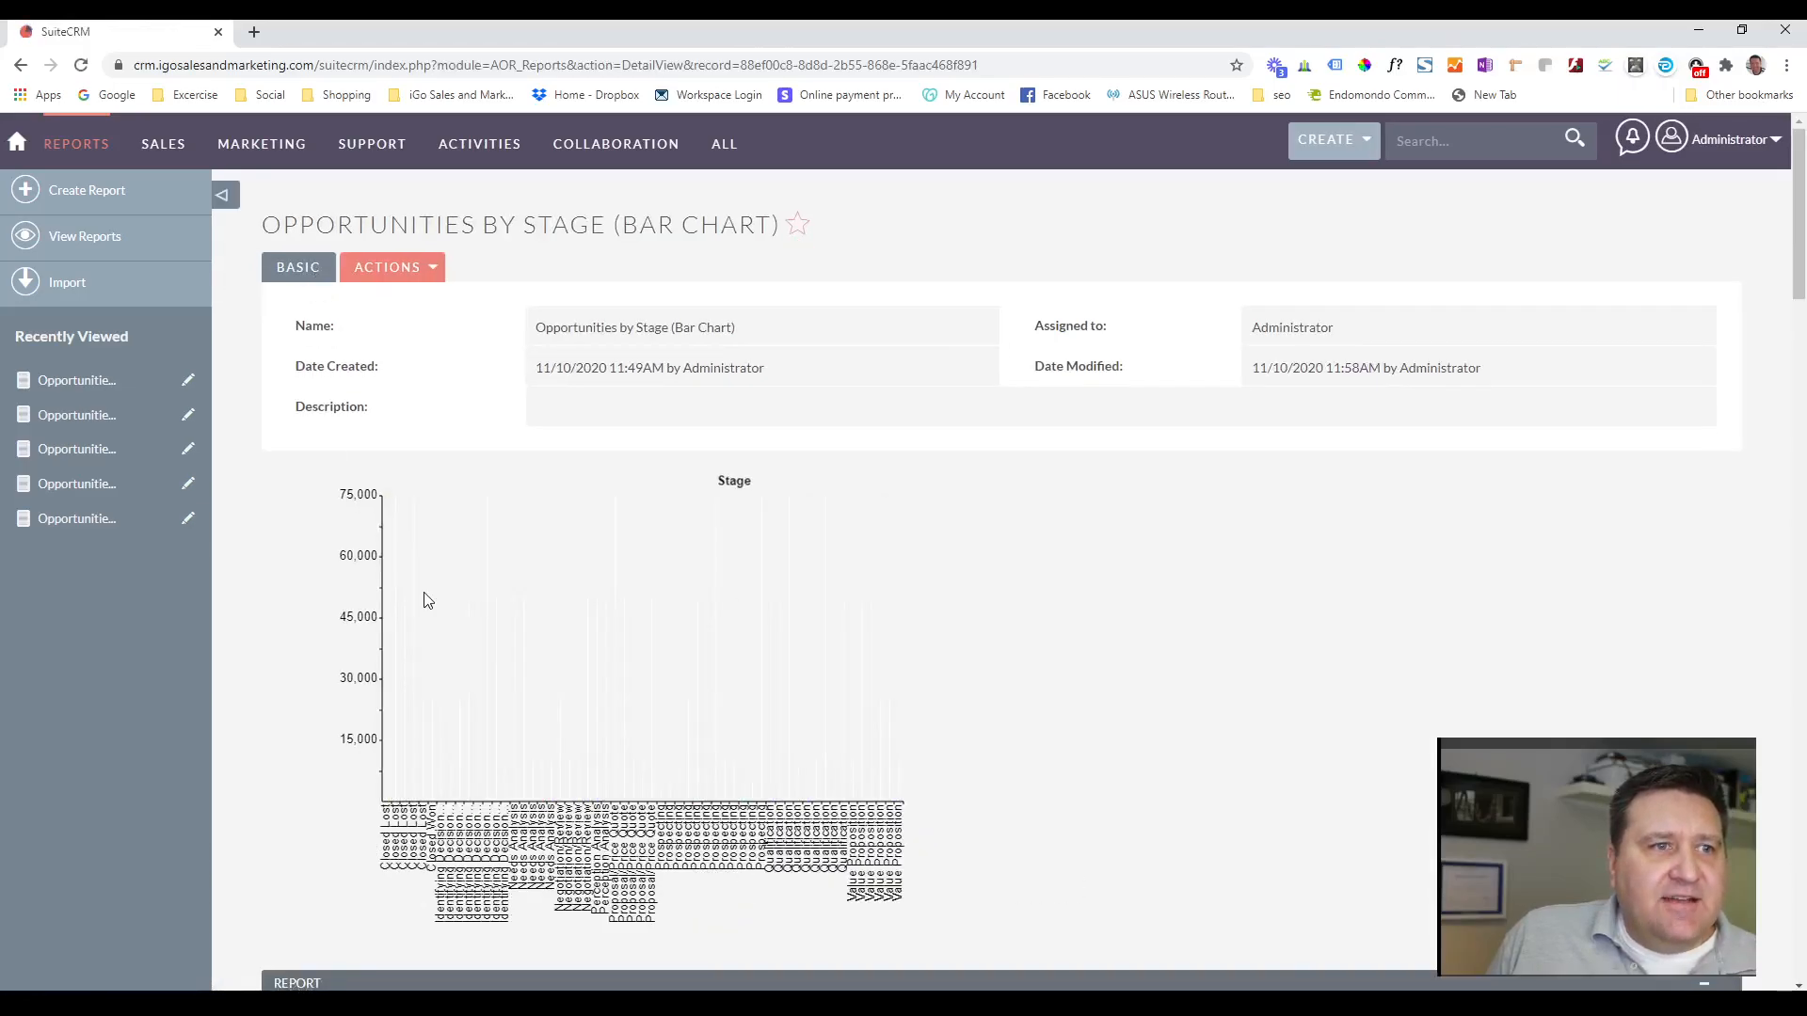
pyautogui.scroll(-5, 568, 588)
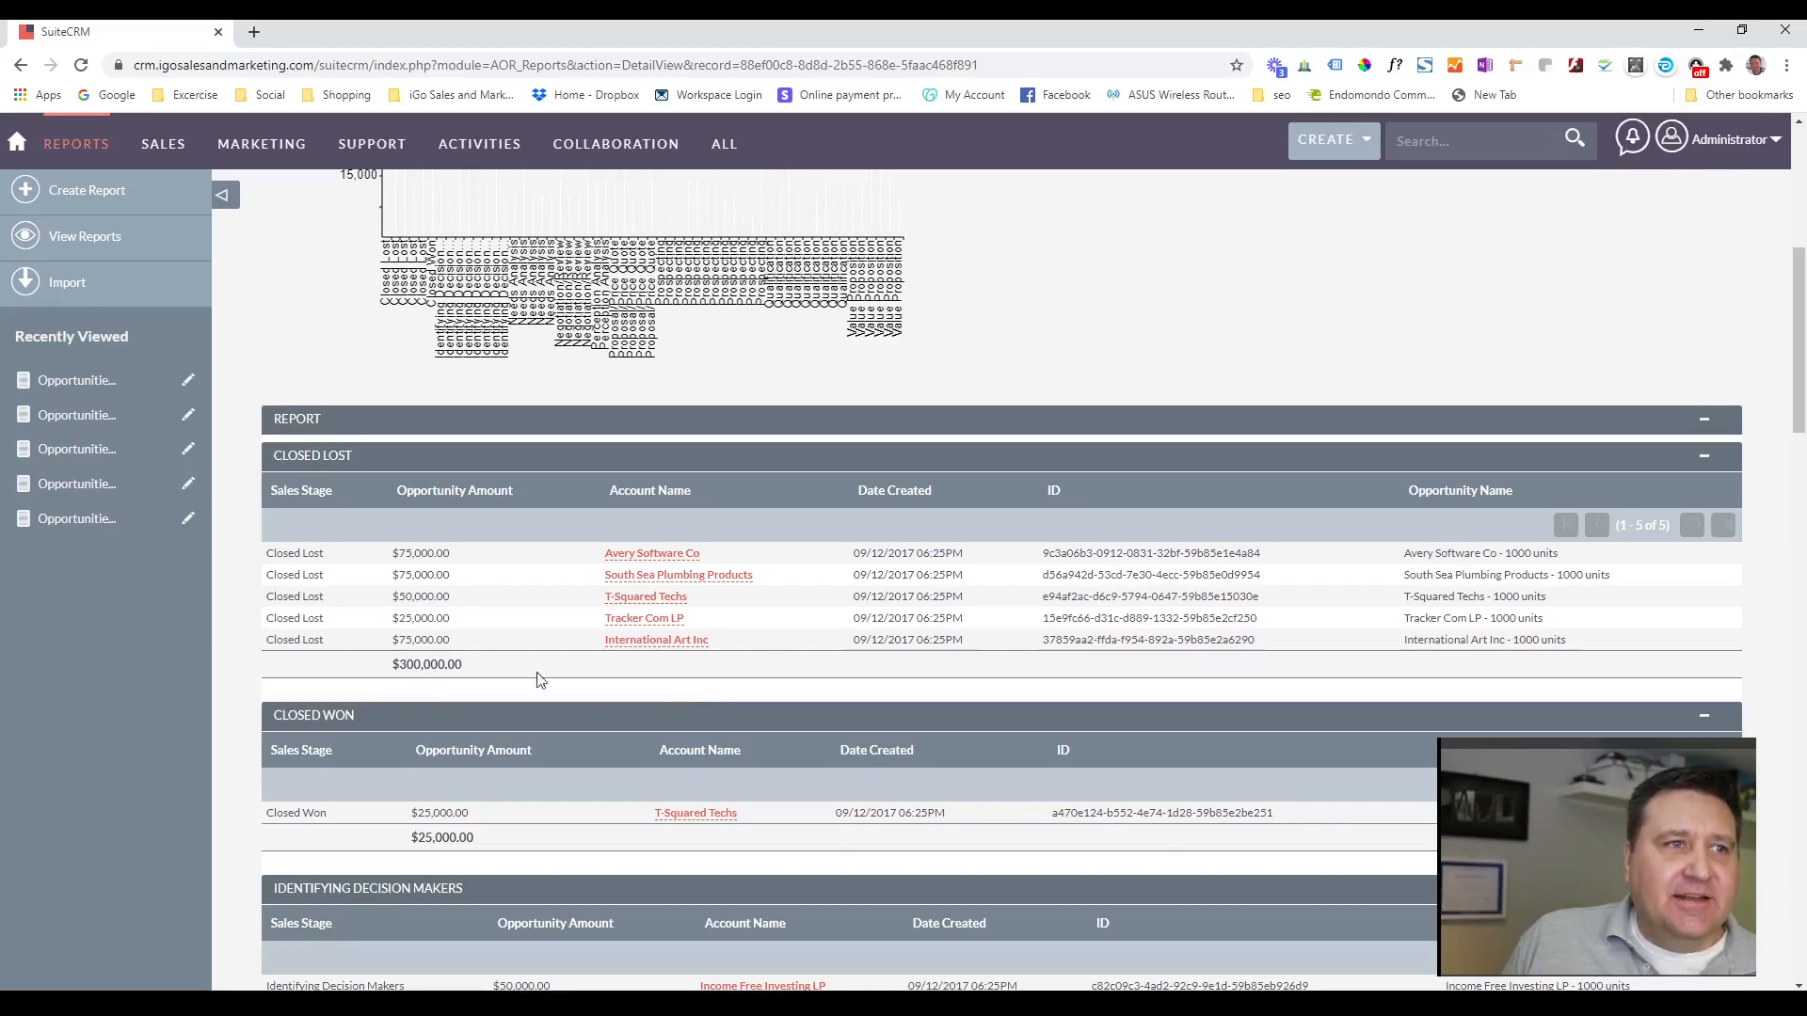
pyautogui.scroll(3, 831, 670)
pyautogui.moveTo(439, 507)
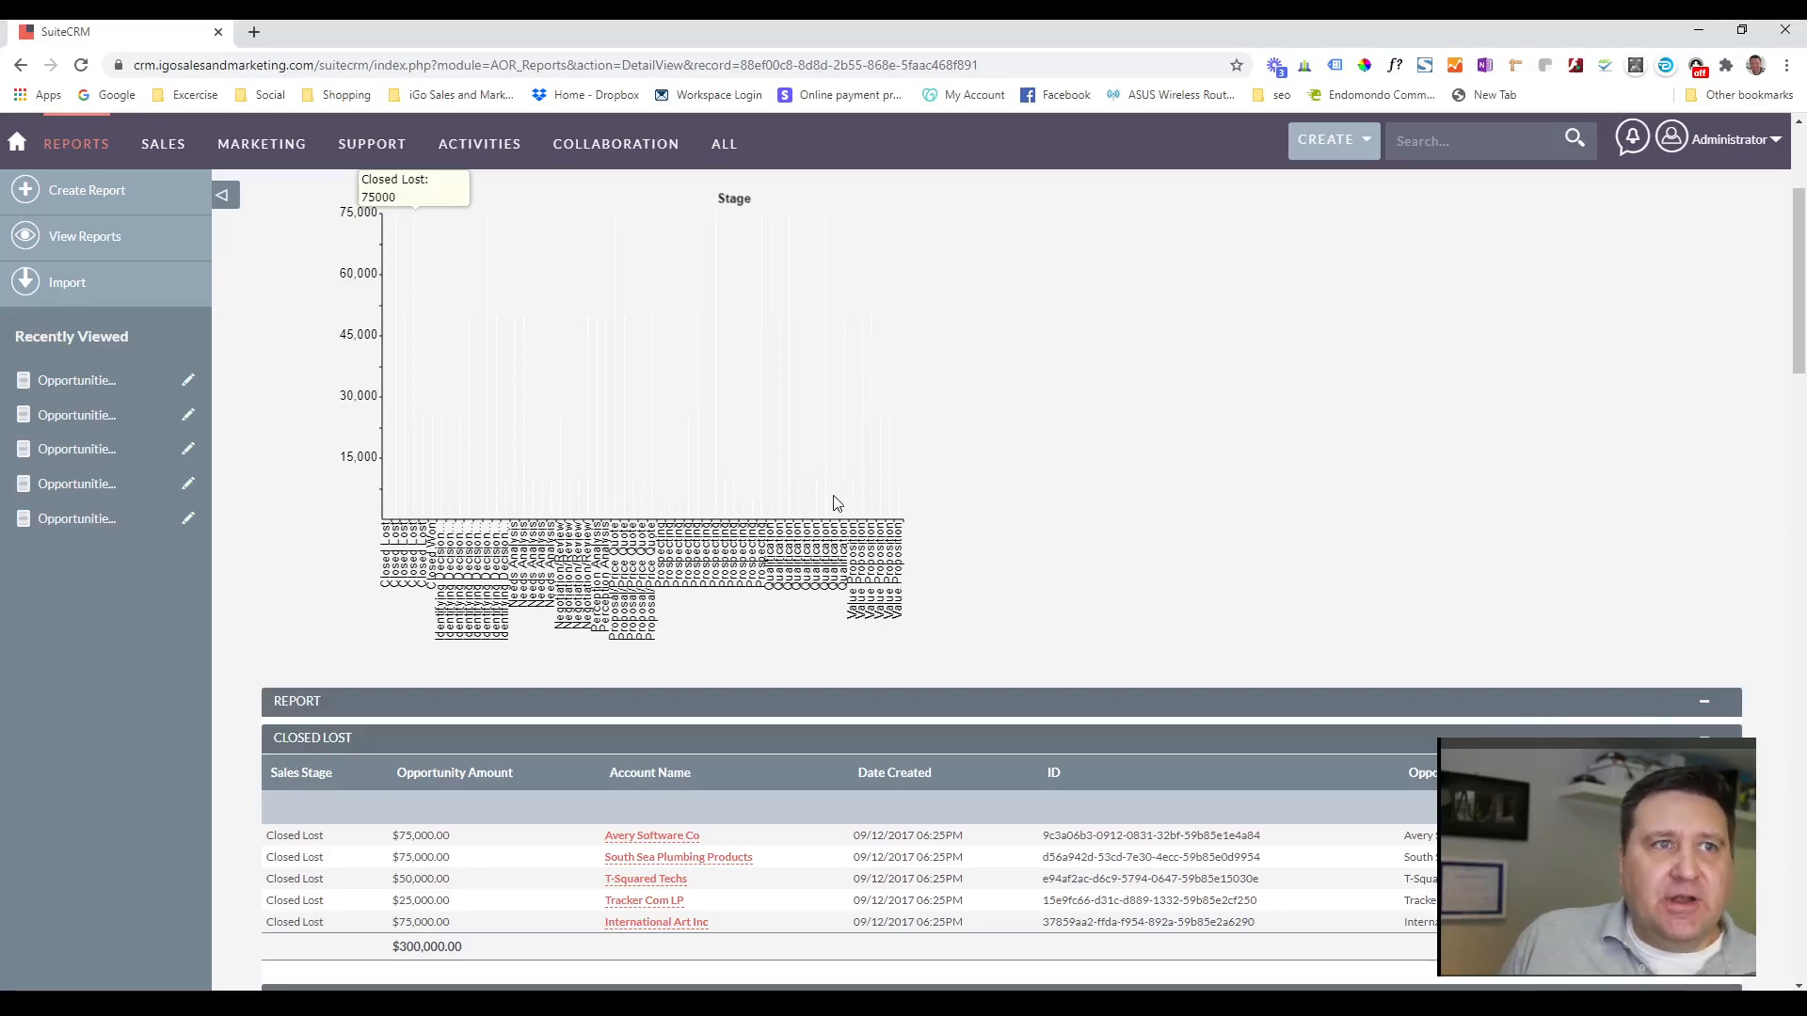
pyautogui.scroll(3, 833, 502)
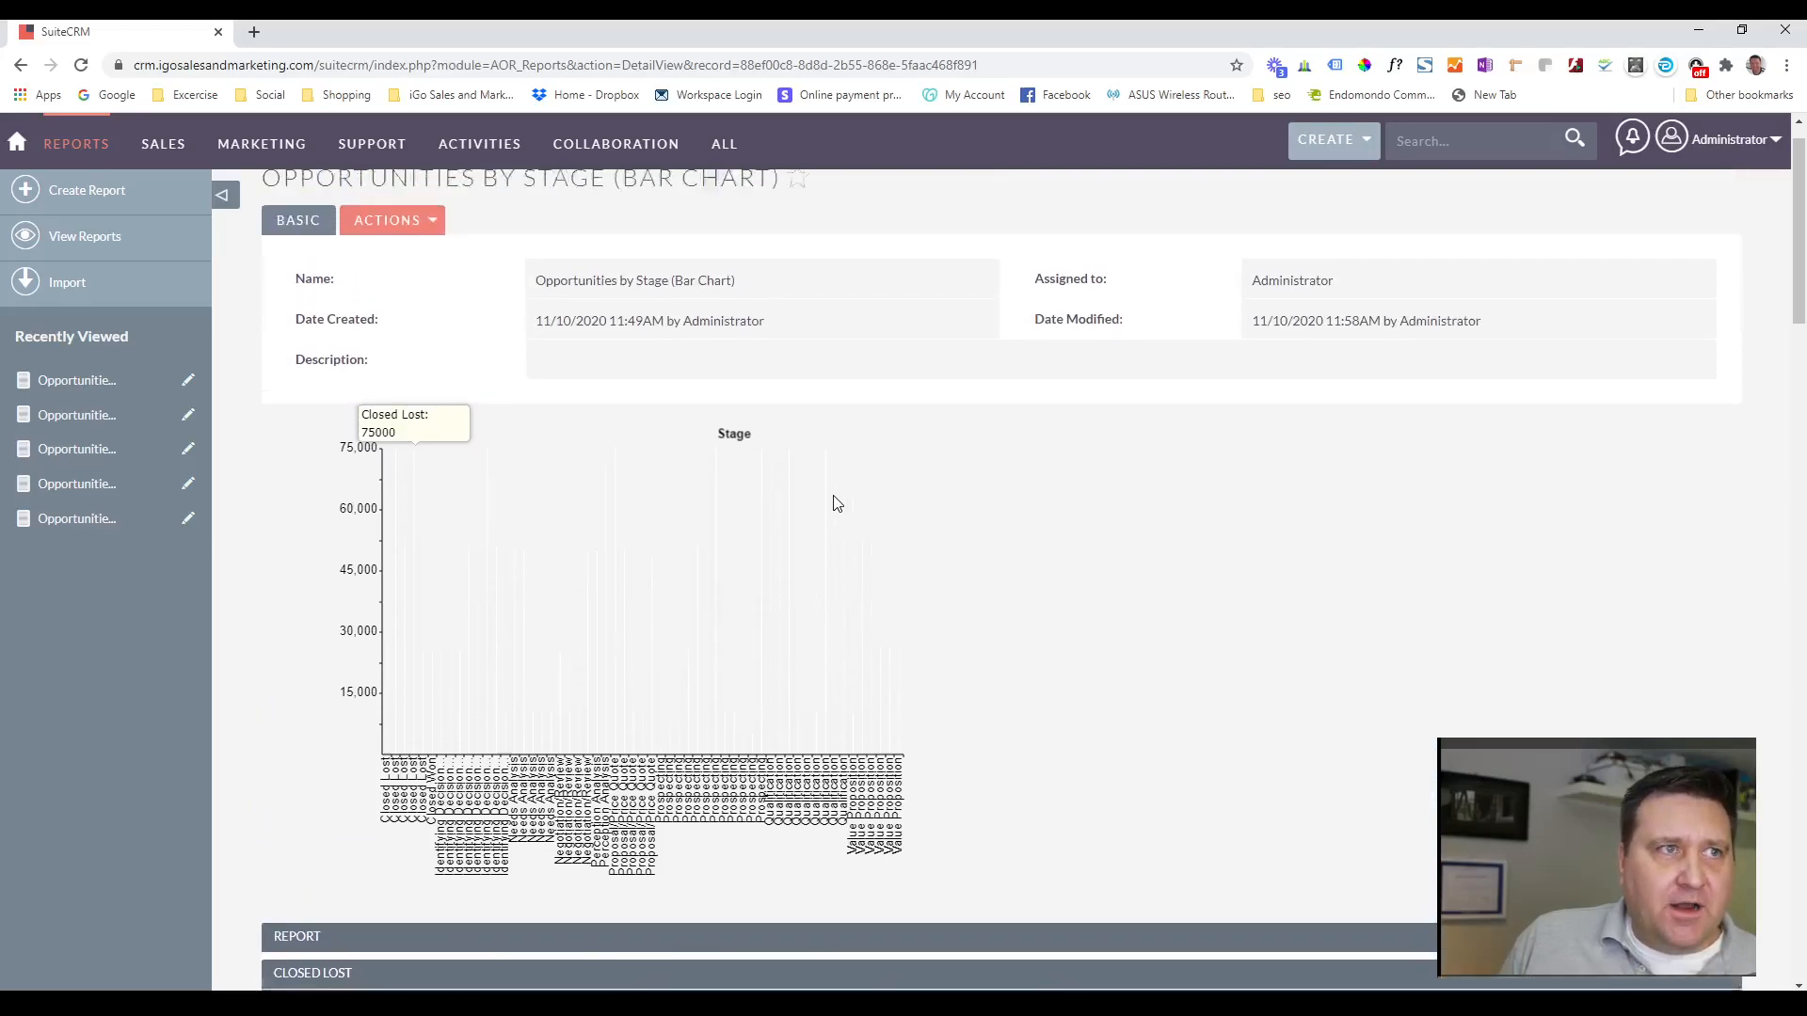
# Reopen the report for editing and remove the Account Name, Date Created, ID and Opportunity Name fields.
pyautogui.click(429, 274)
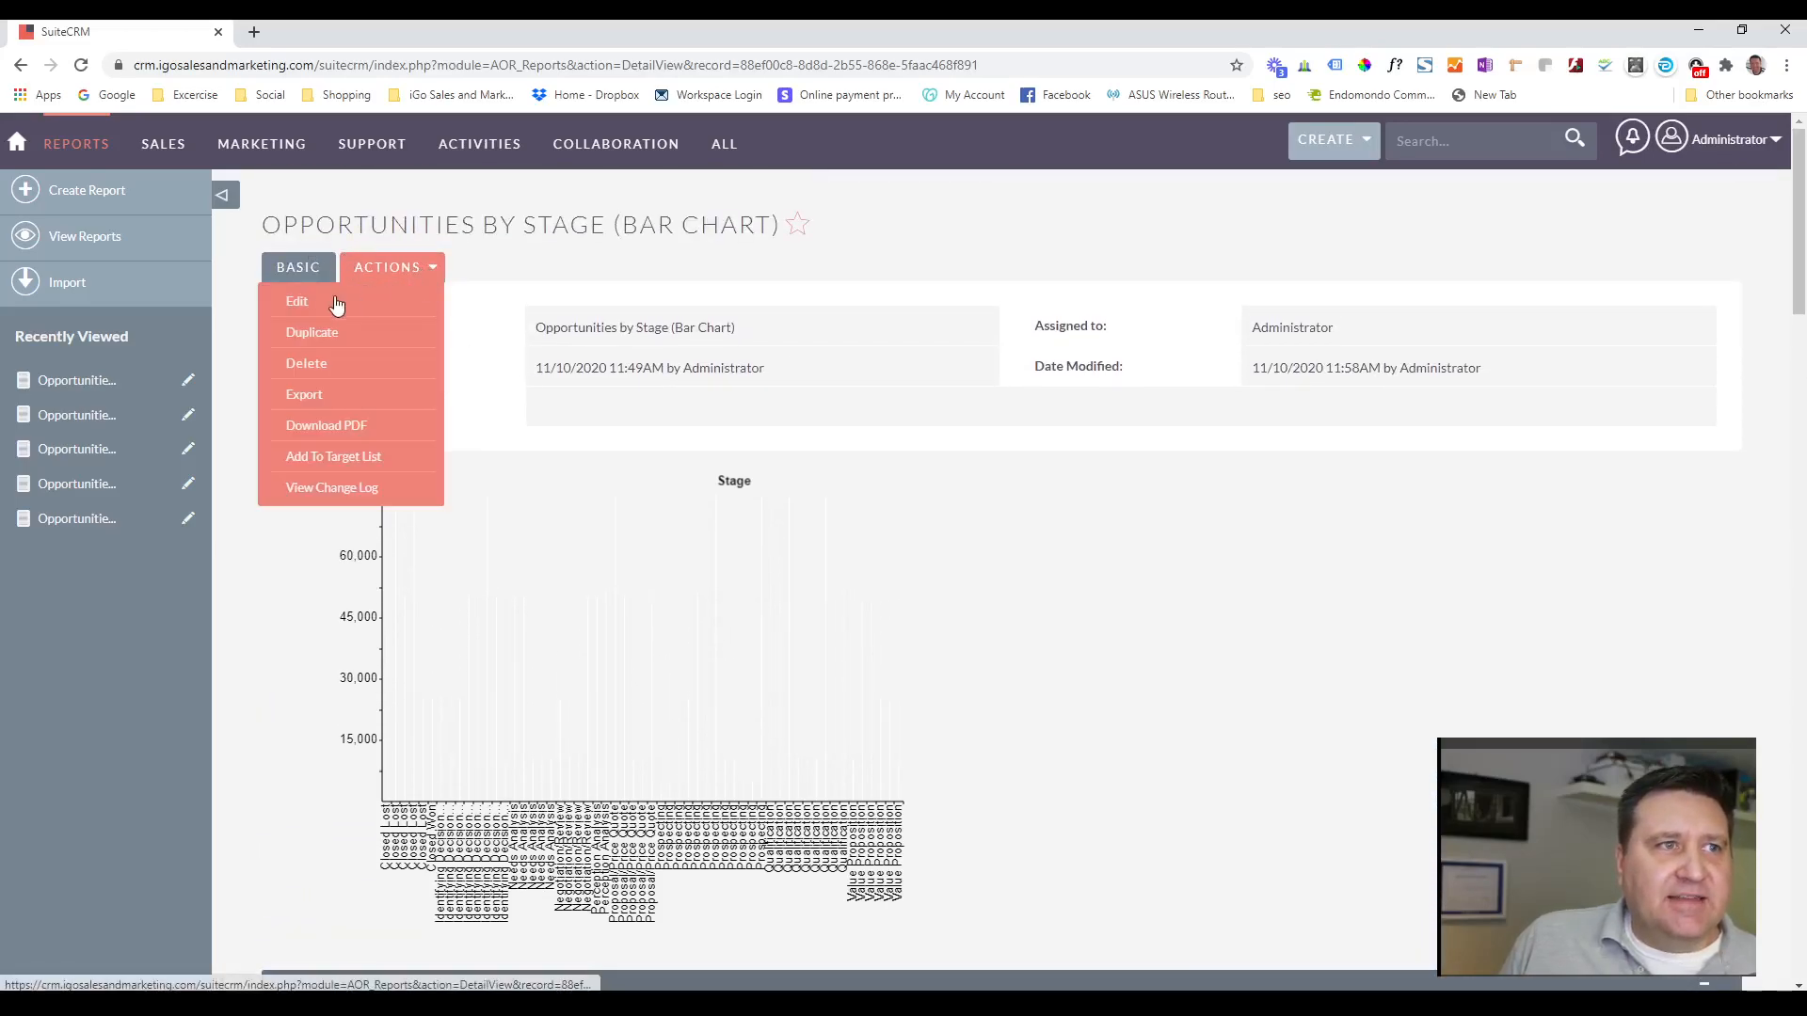
pyautogui.click(309, 300)
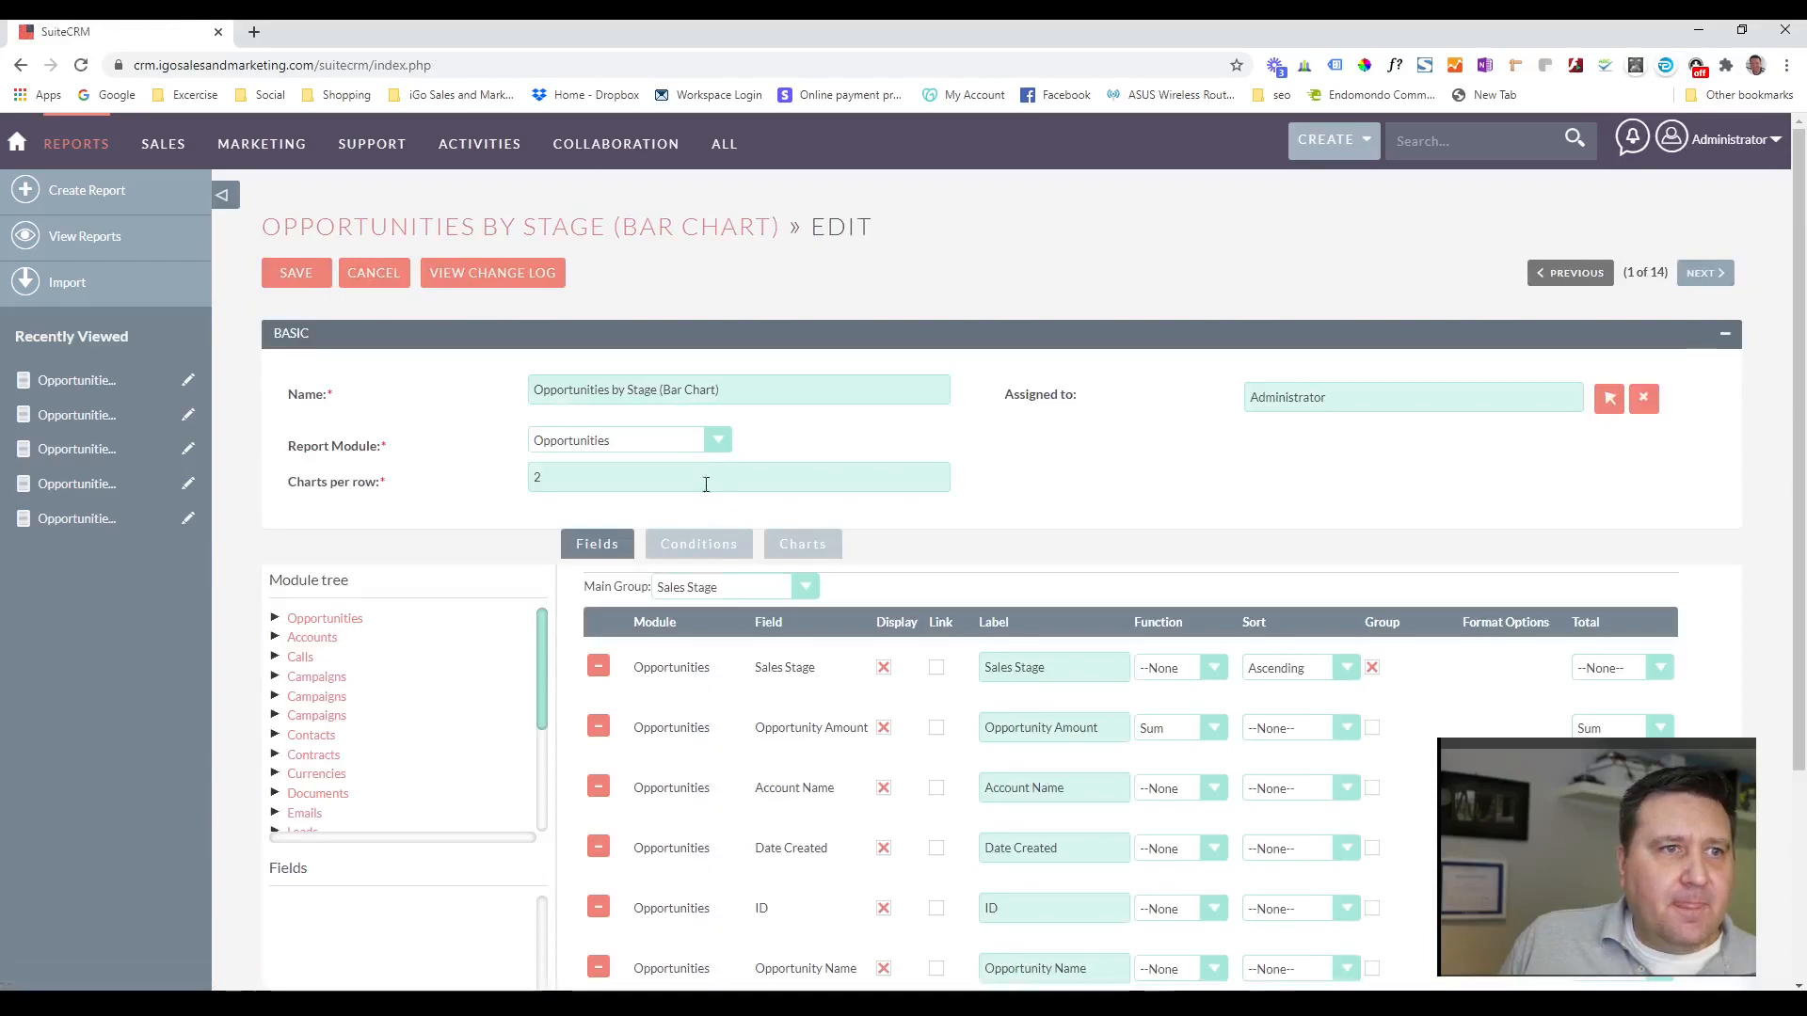
pyautogui.scroll(-2, 706, 476)
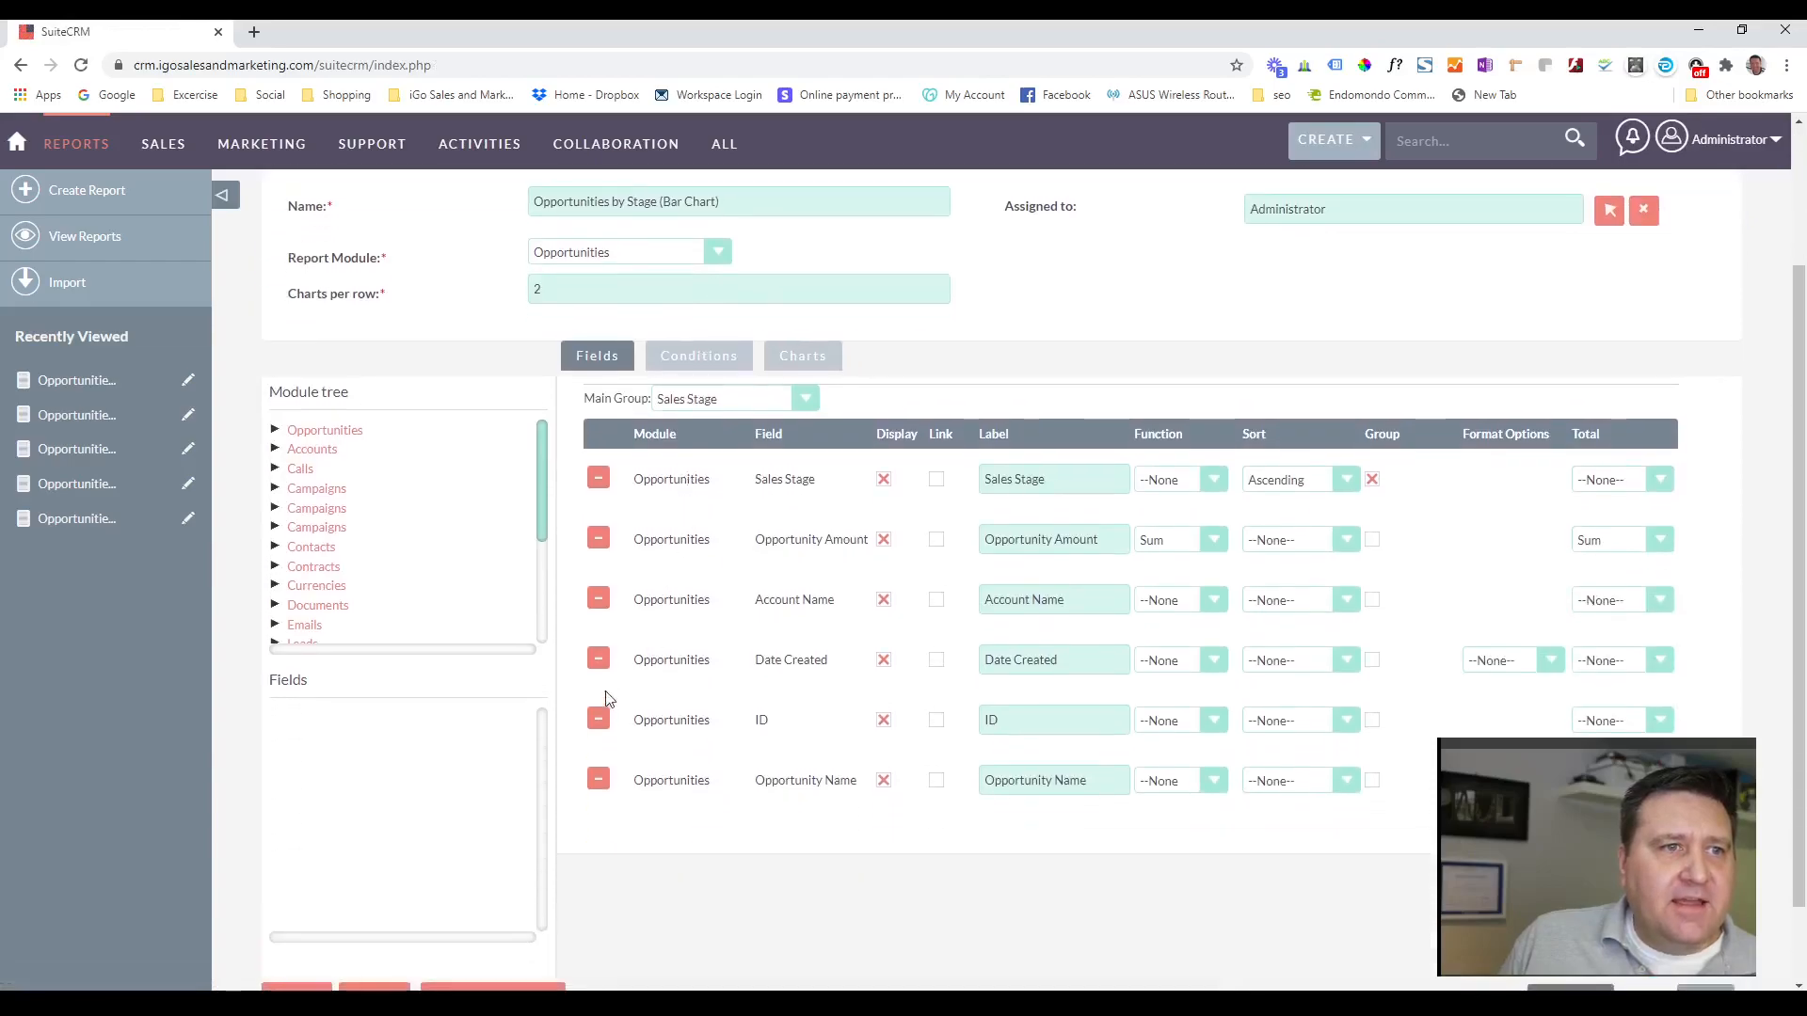
pyautogui.click(599, 600)
pyautogui.click(598, 599)
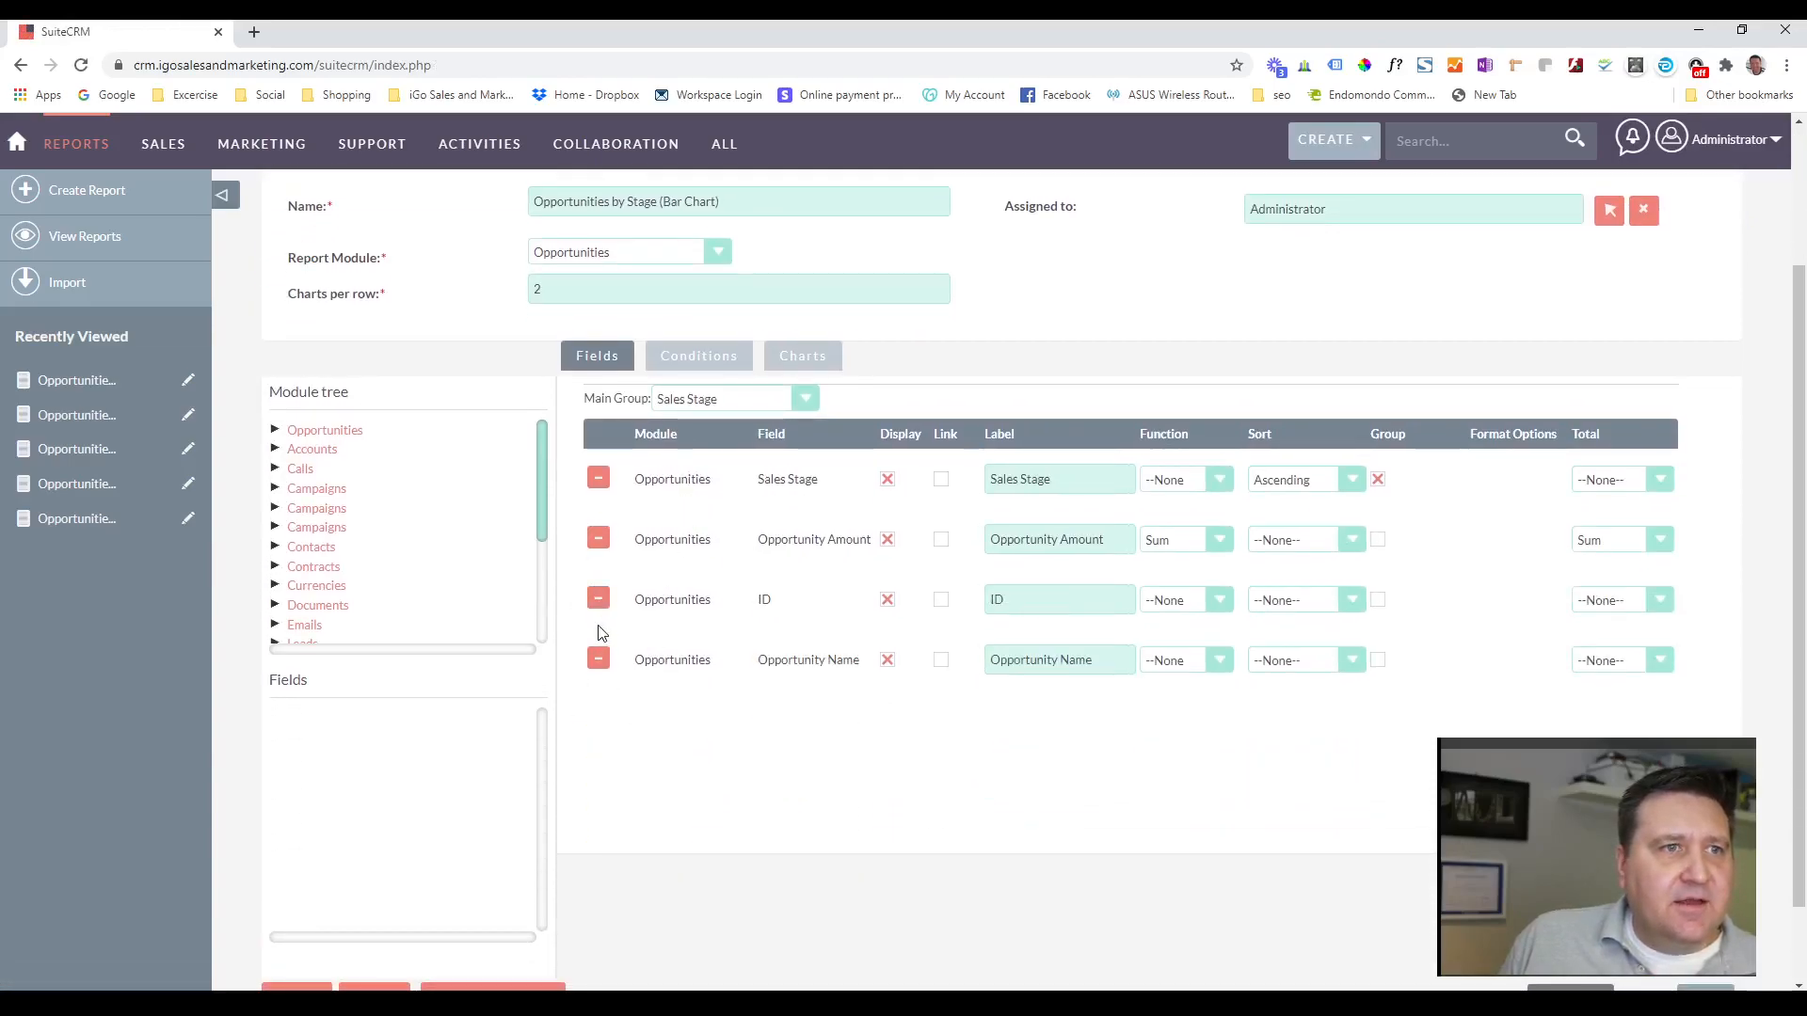
pyautogui.click(598, 600)
pyautogui.click(598, 600)
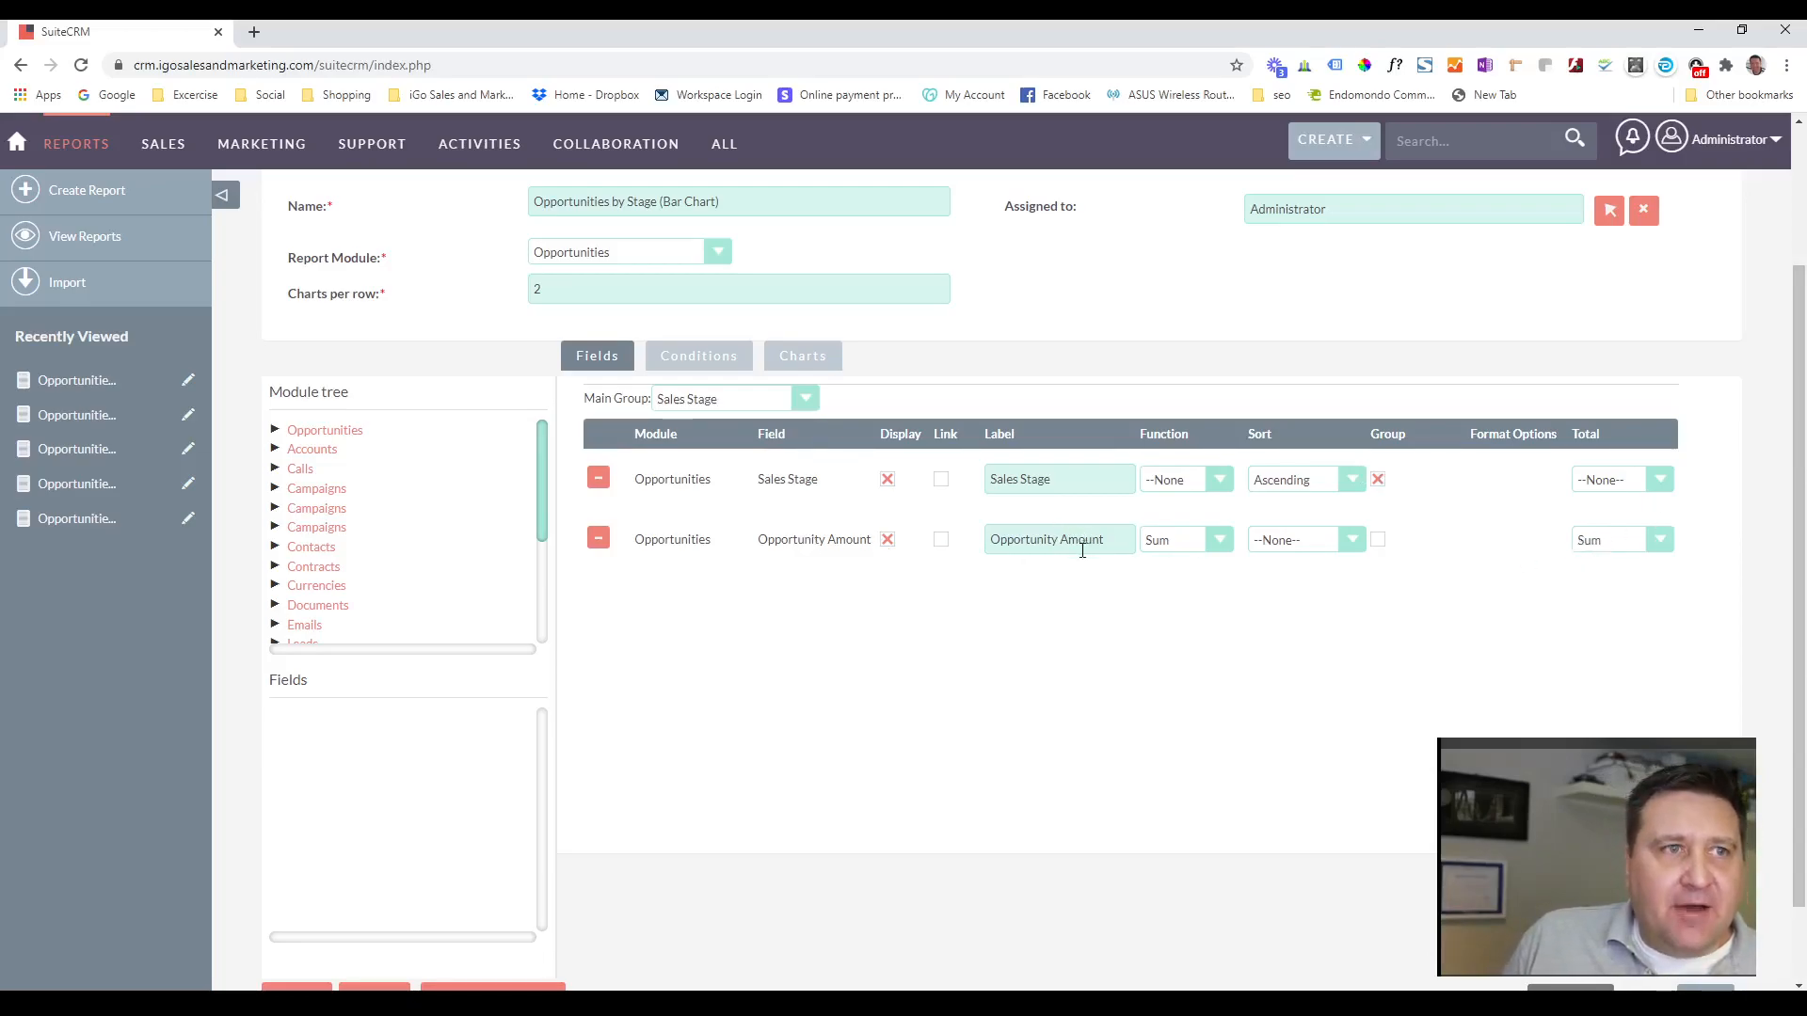
# Check the Stage chart's type and axes, then save the report and review its bar chart and per-stage tables.
pyautogui.click(805, 360)
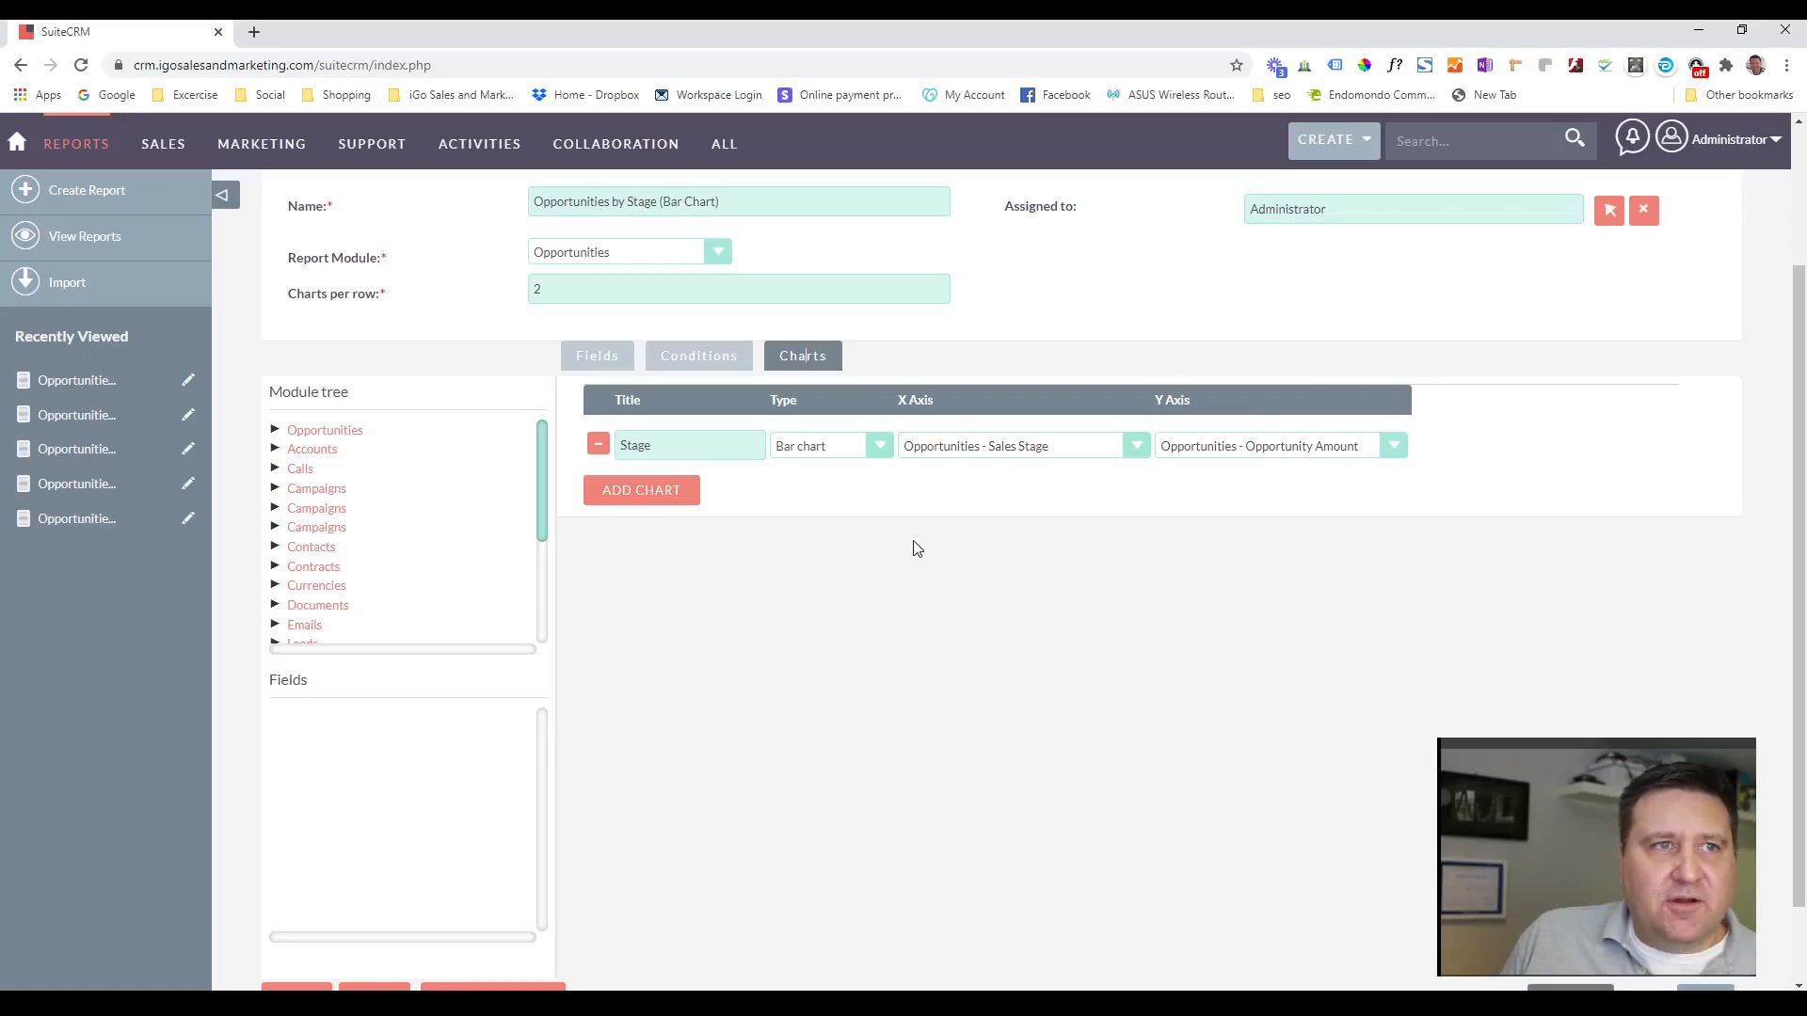
pyautogui.scroll(2, 890, 544)
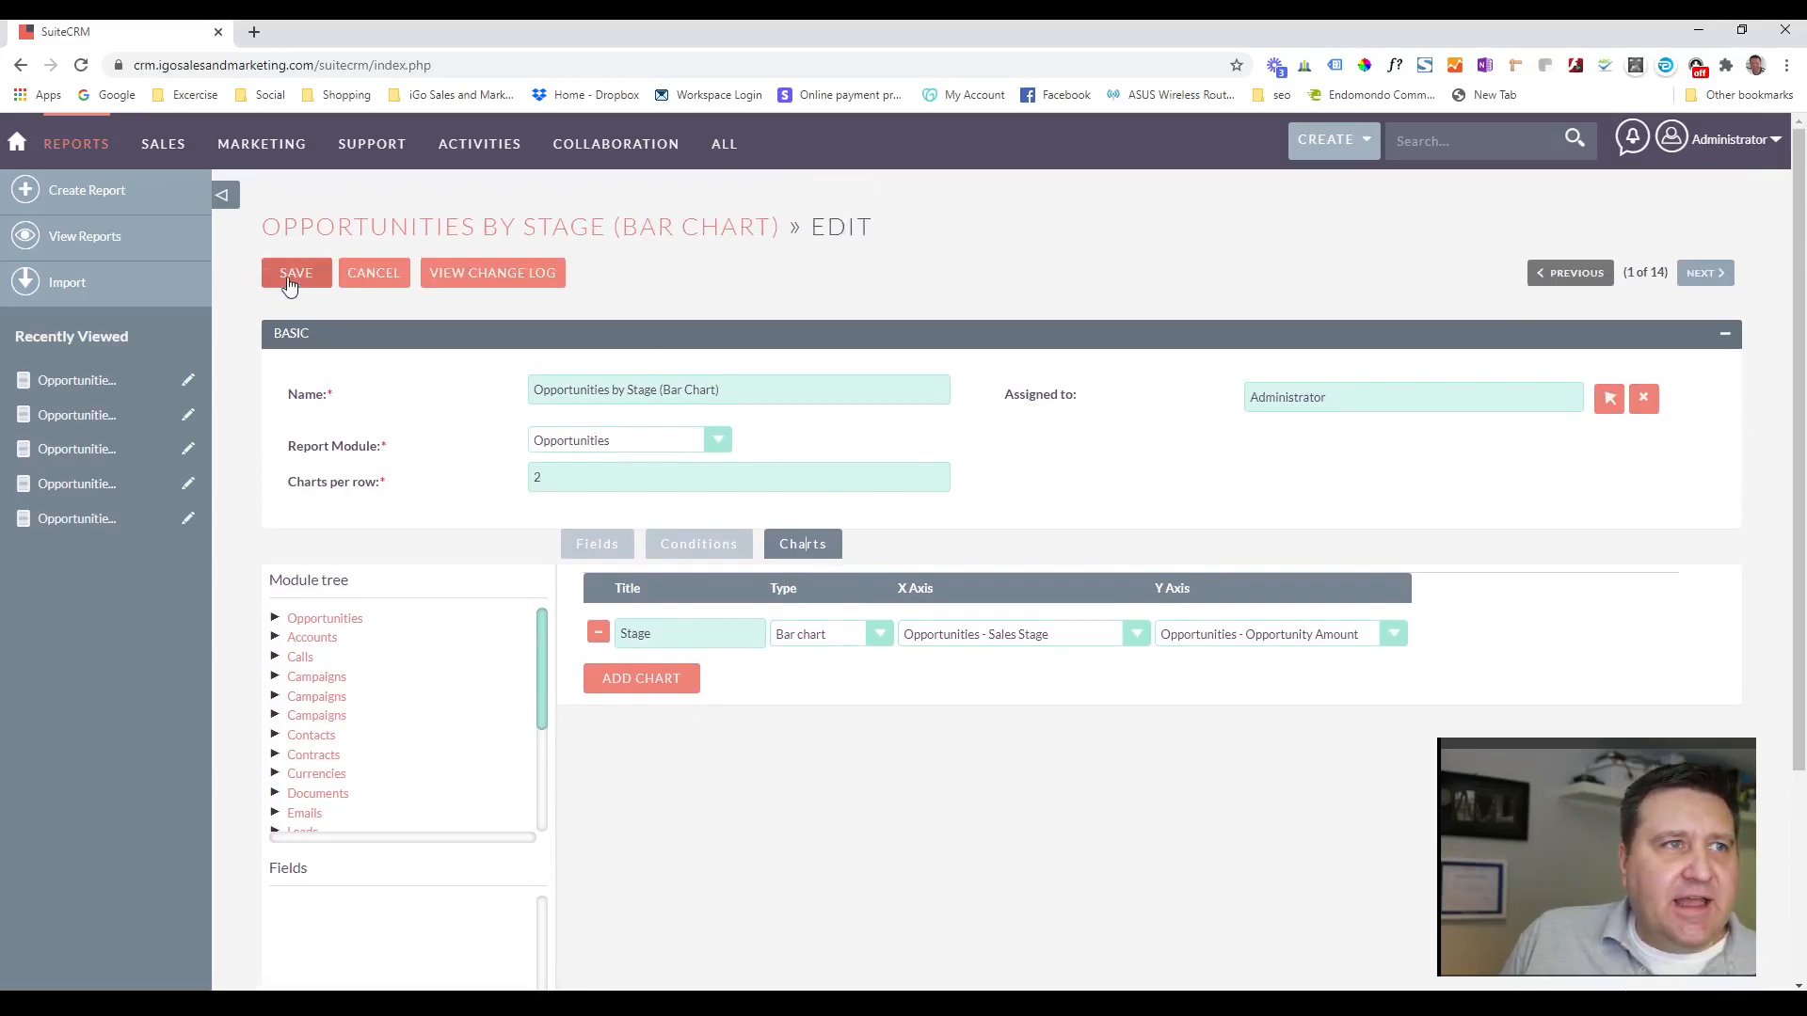
pyautogui.click(290, 284)
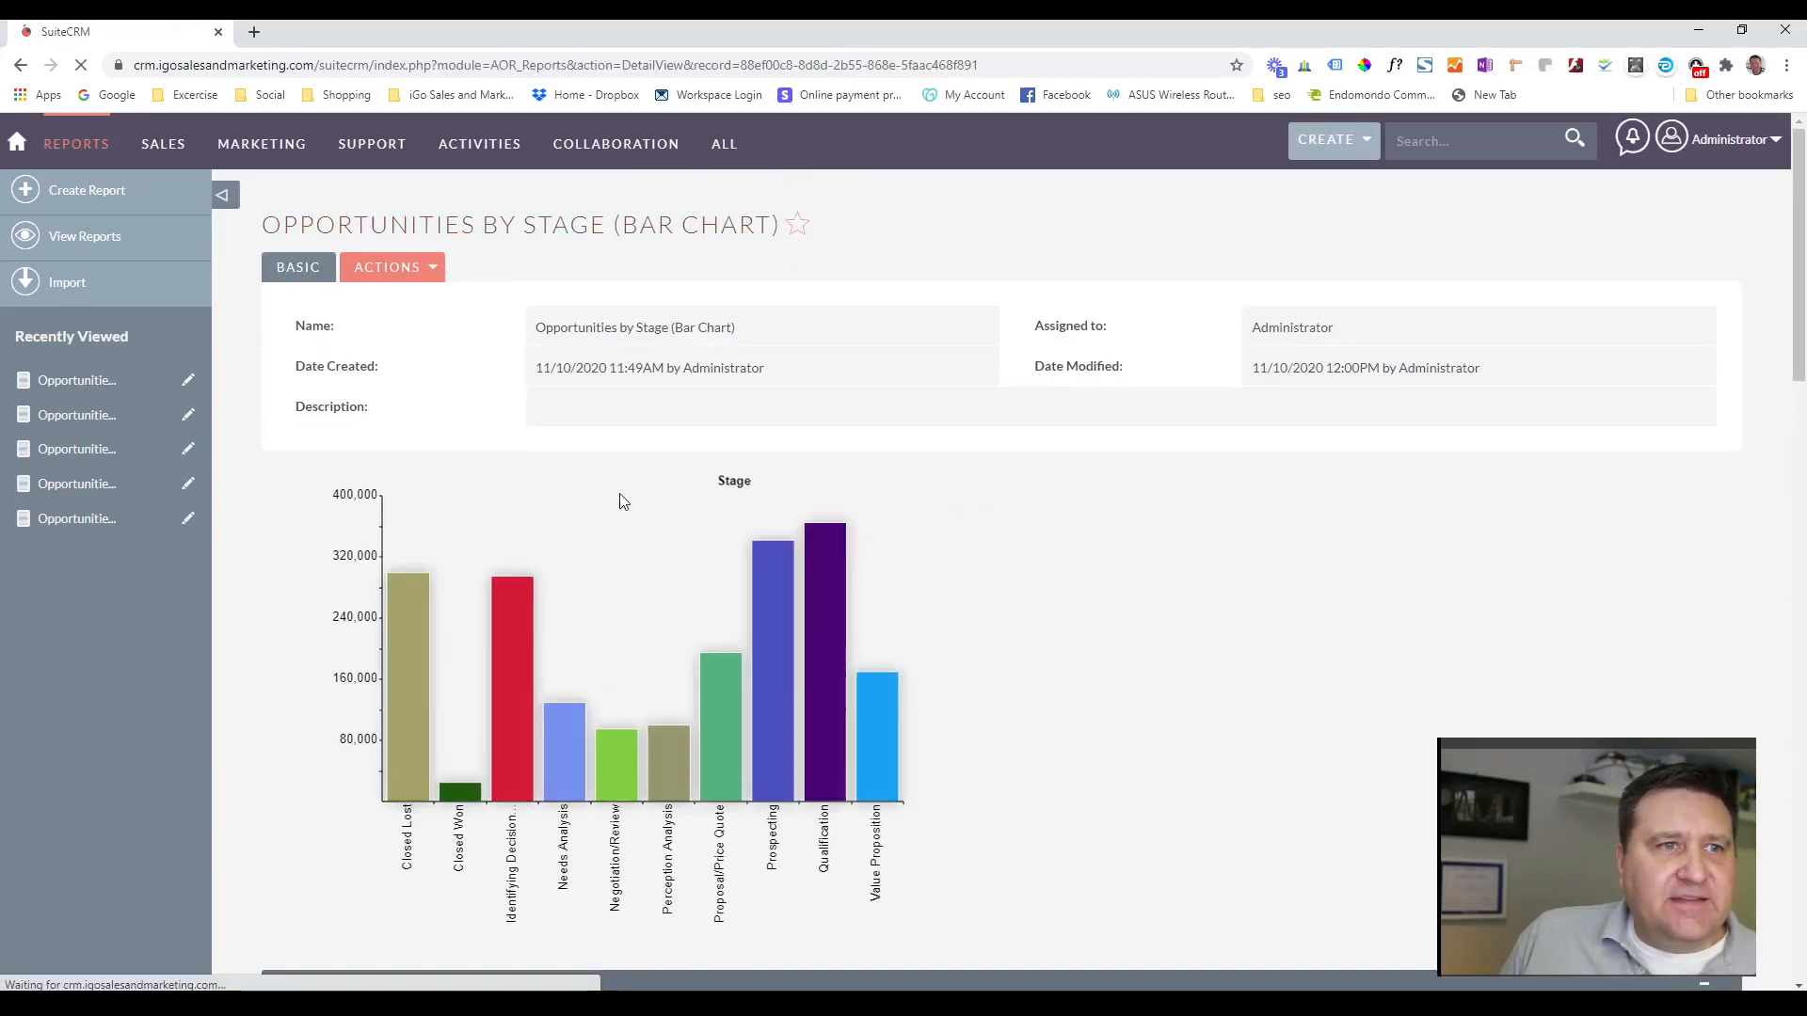
pyautogui.scroll(-1, 617, 488)
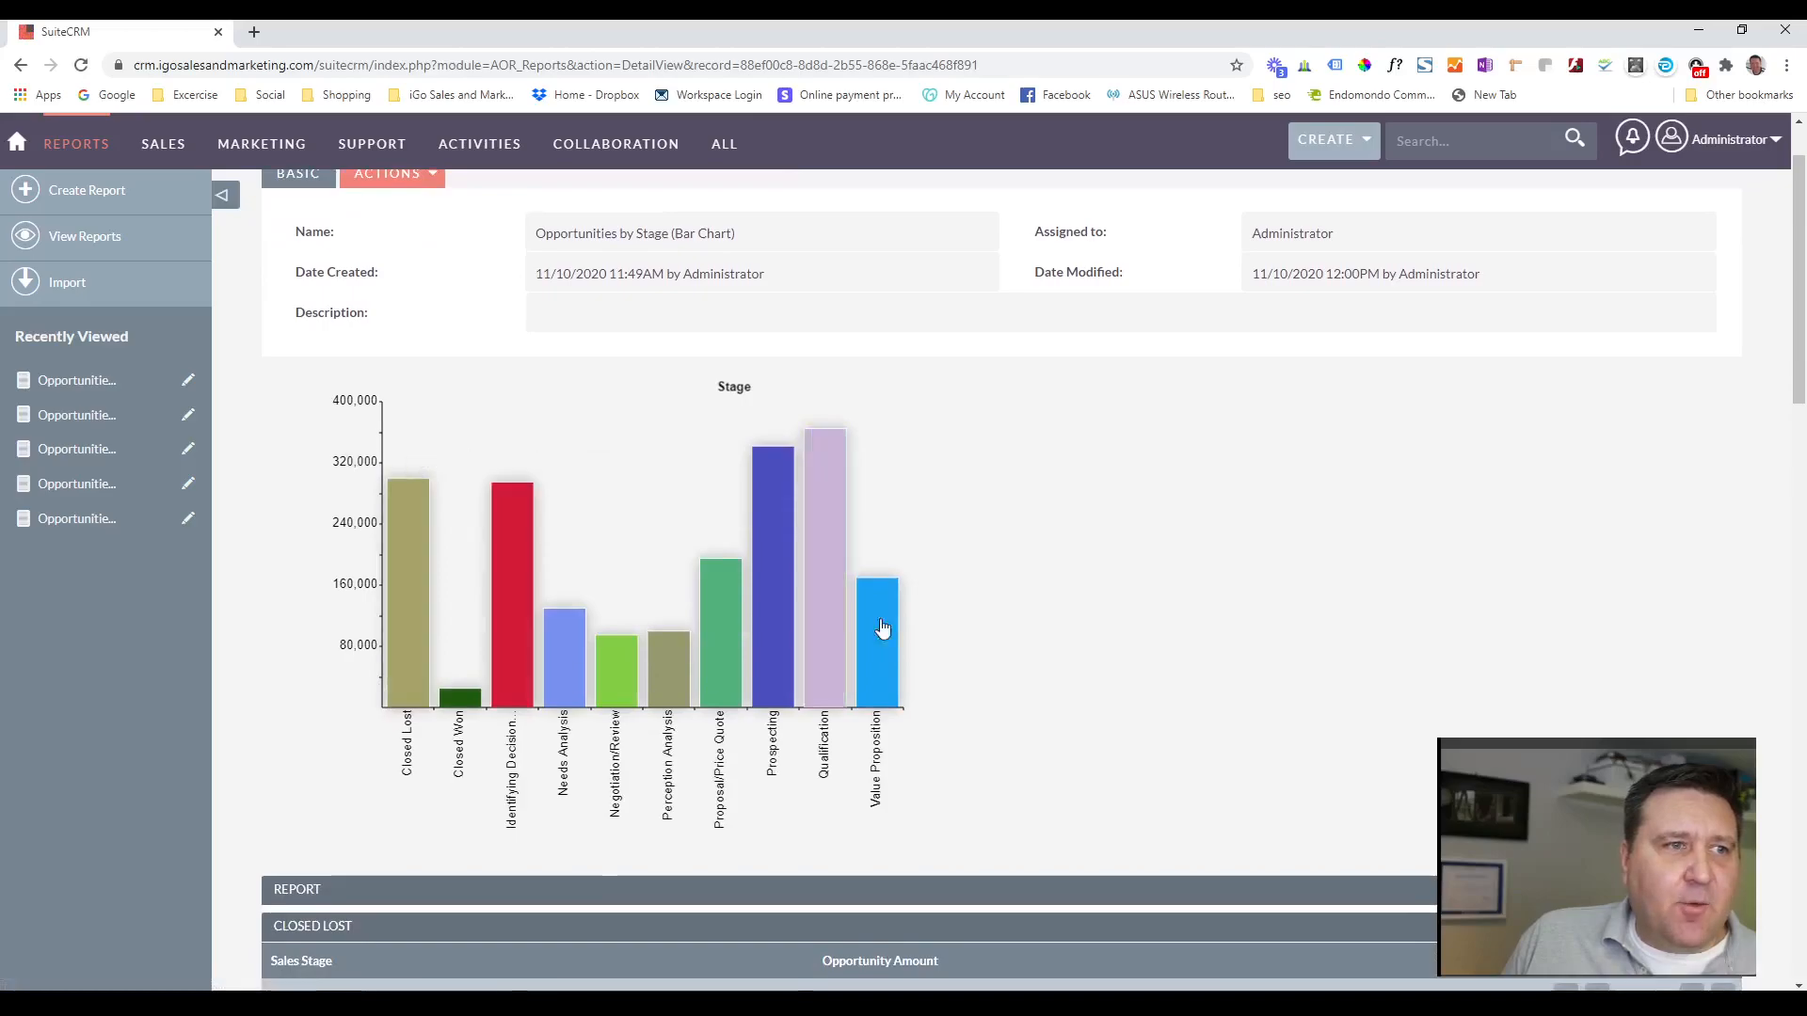
pyautogui.scroll(-4, 841, 638)
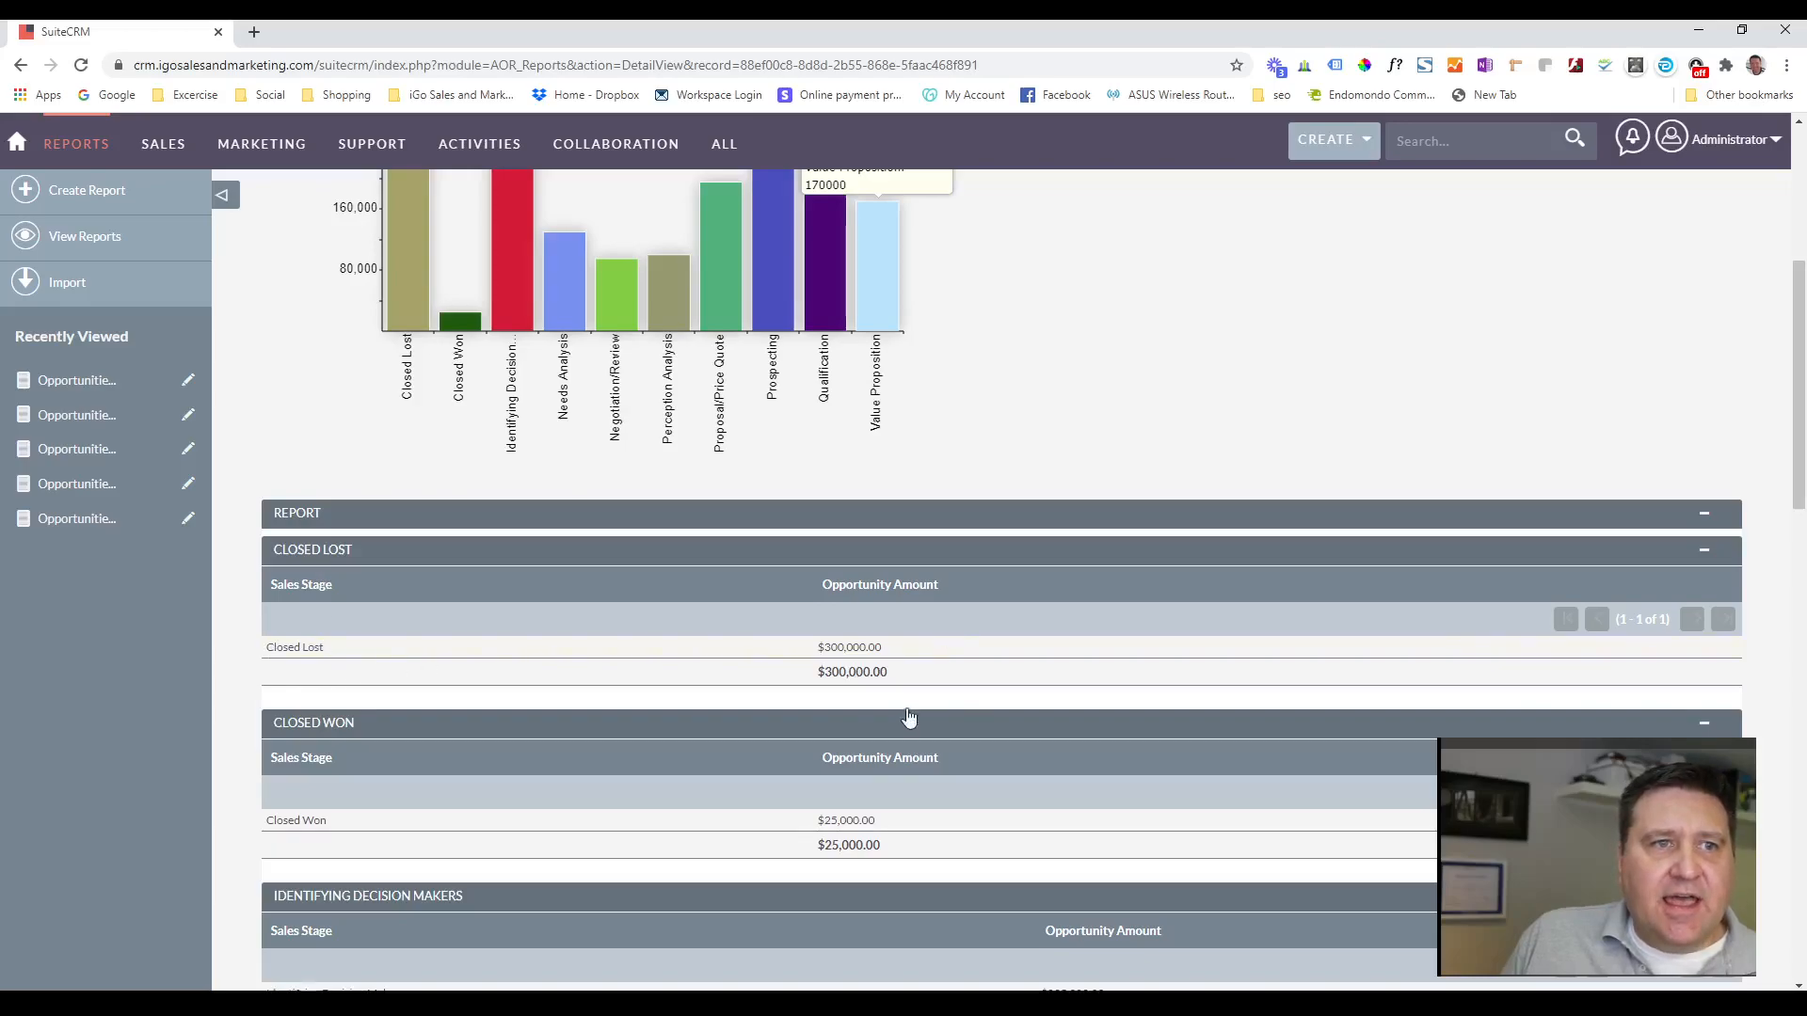
pyautogui.scroll(-7, 770, 668)
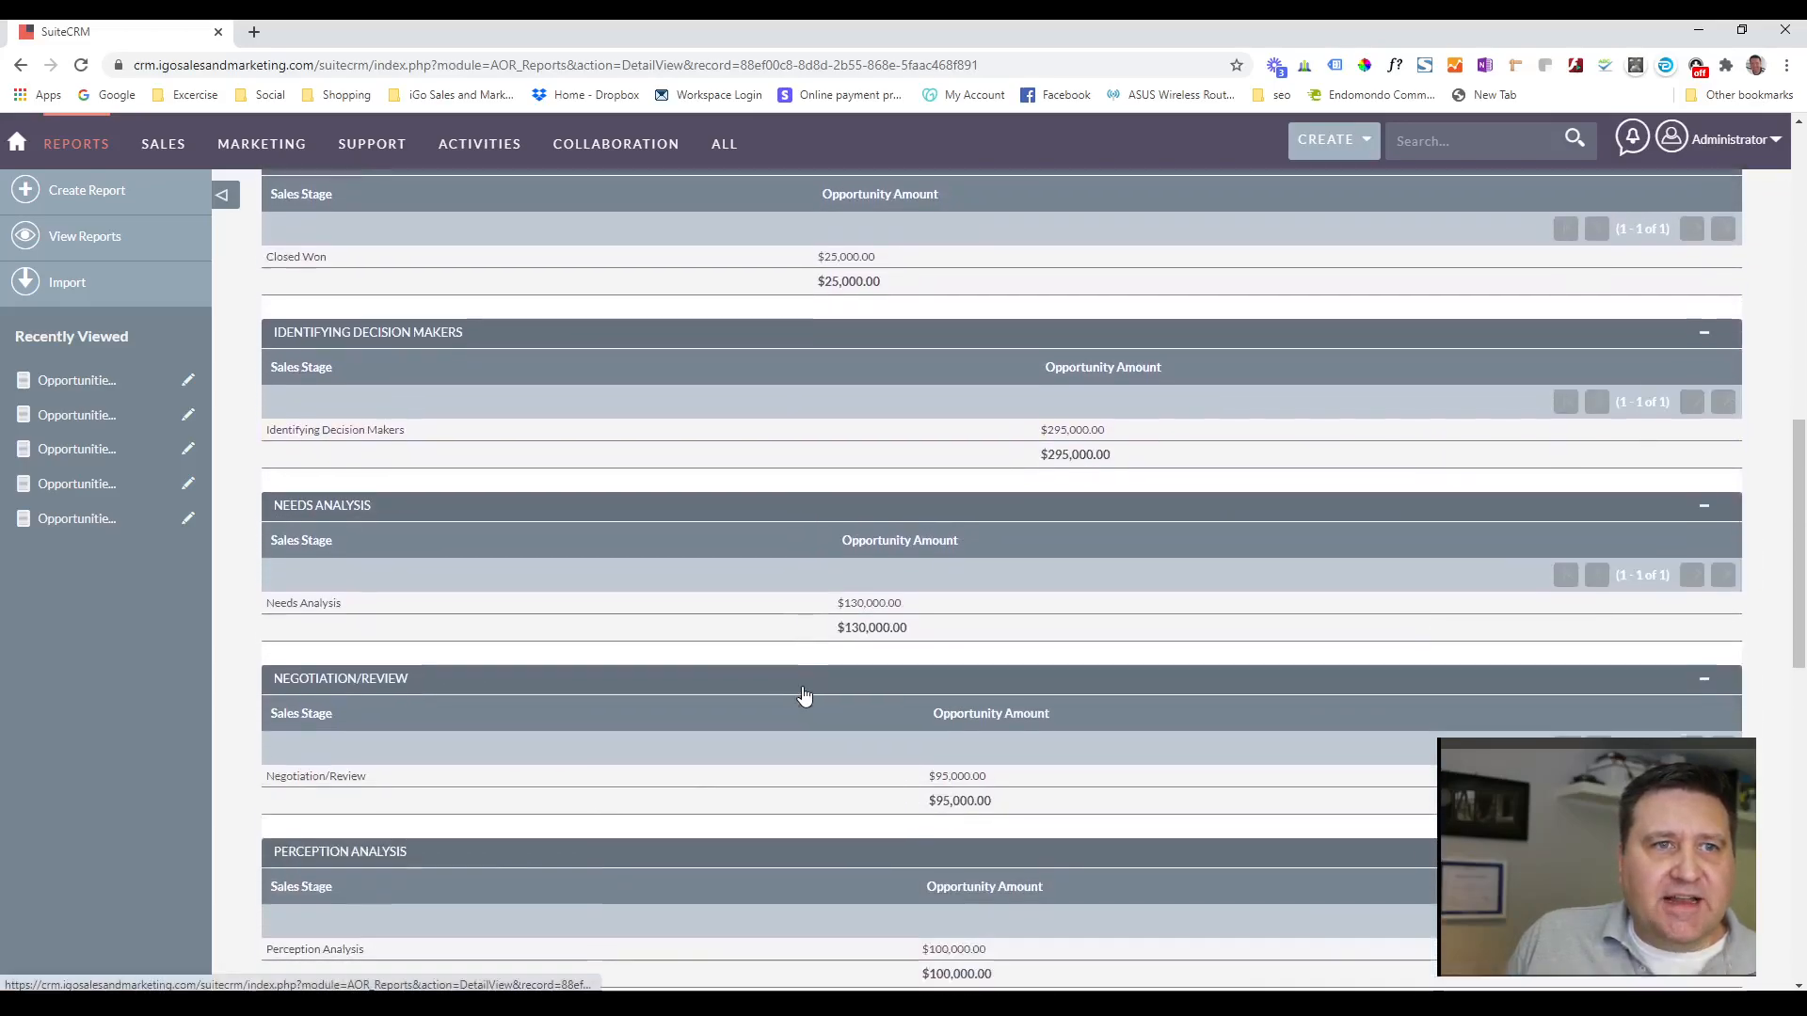
pyautogui.scroll(7, 798, 669)
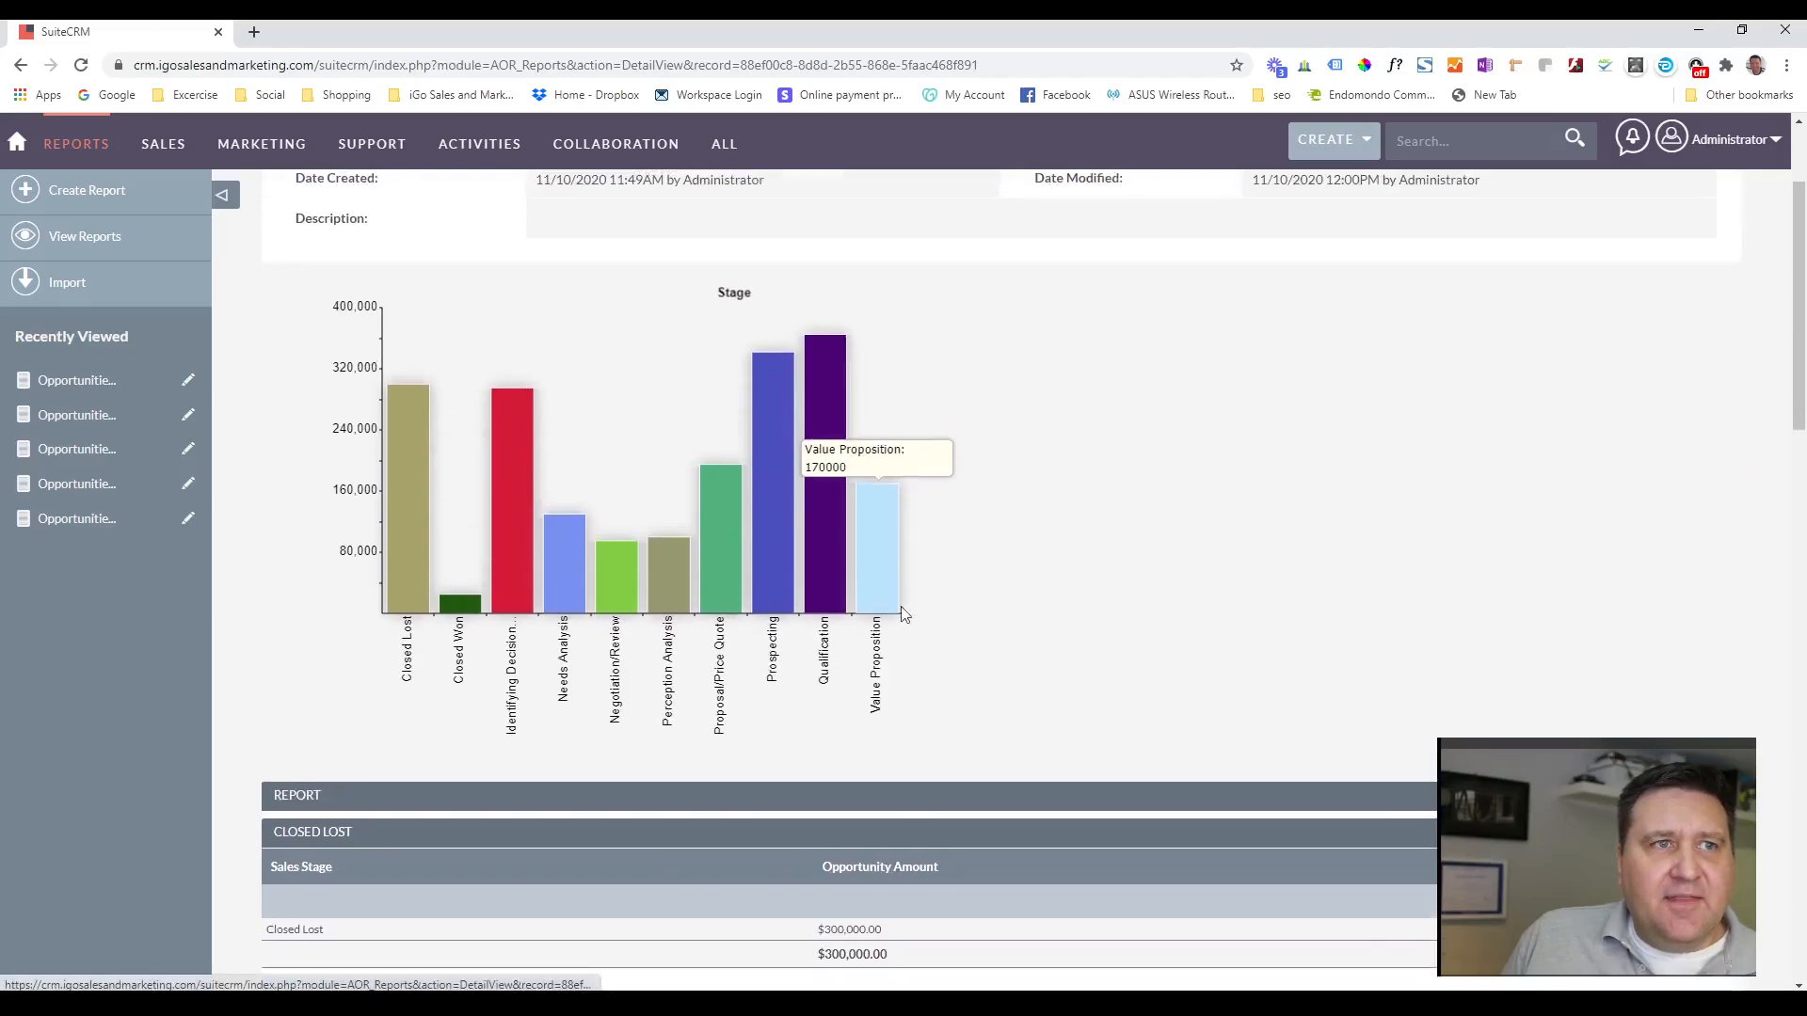
# Compare the report's bar chart with its Closed Lost and Closed Won tables.
pyautogui.scroll(2, 1177, 607)
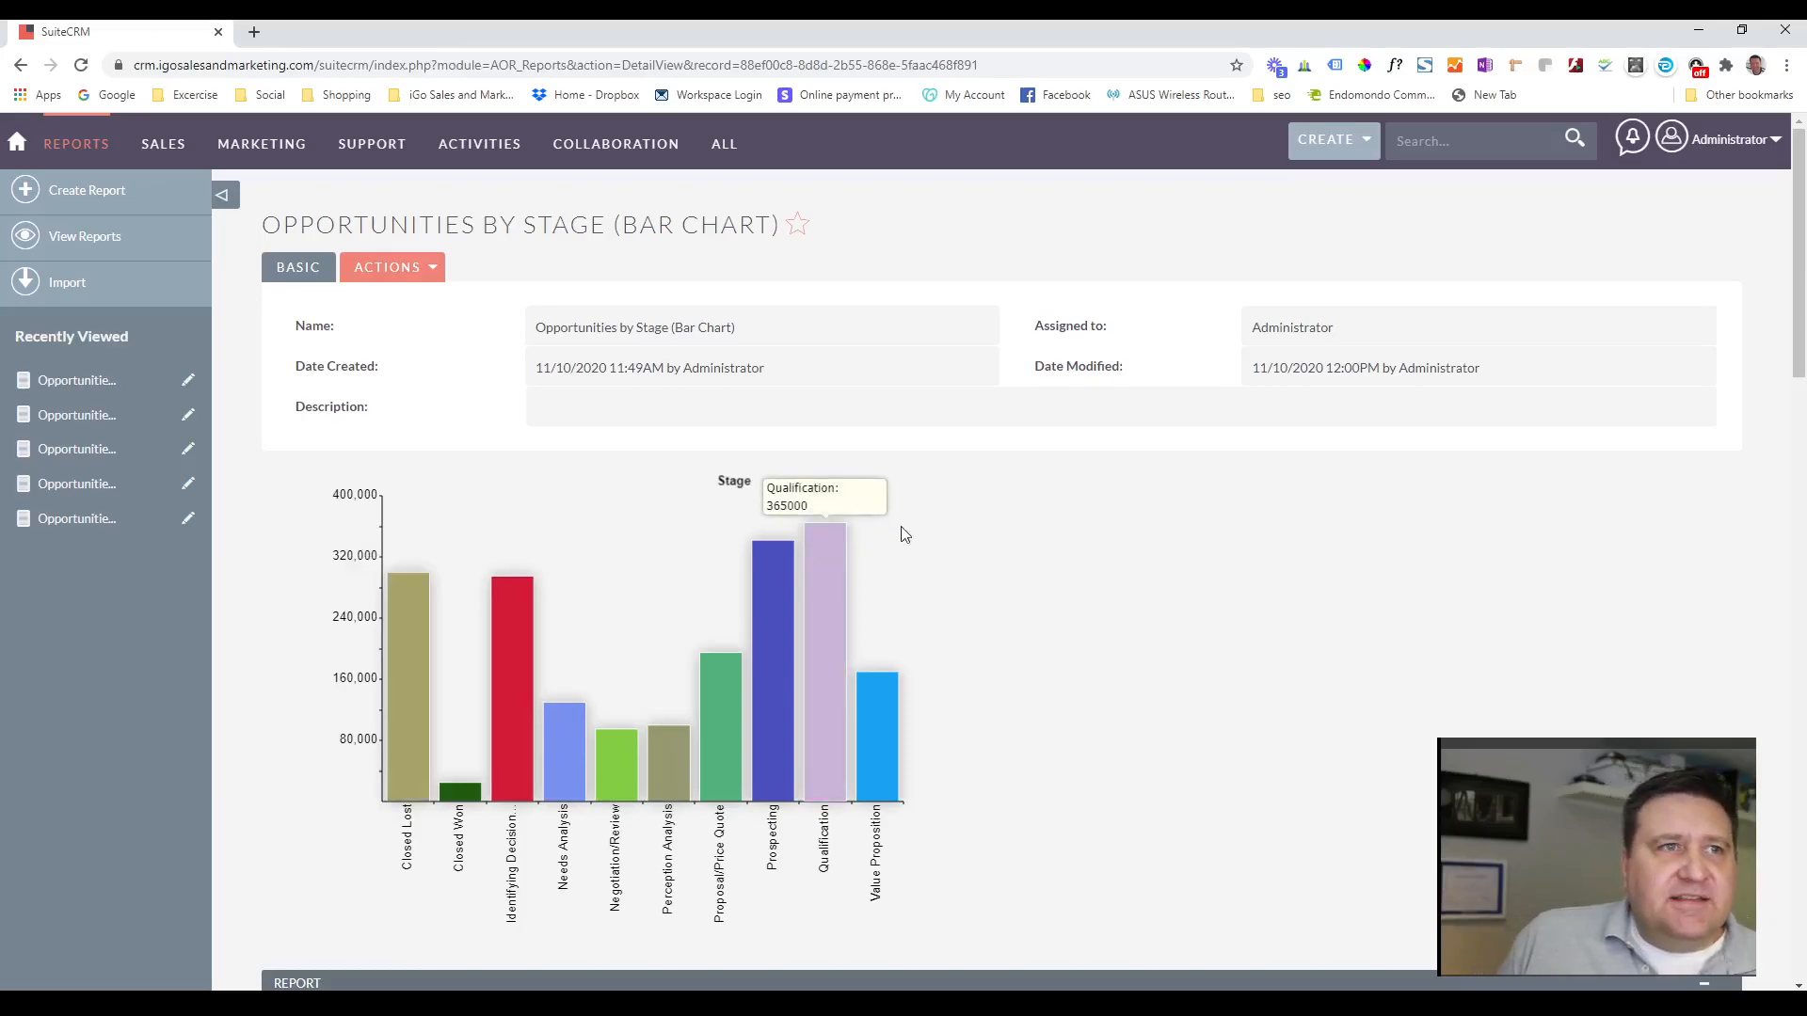
pyautogui.scroll(-3, 1002, 657)
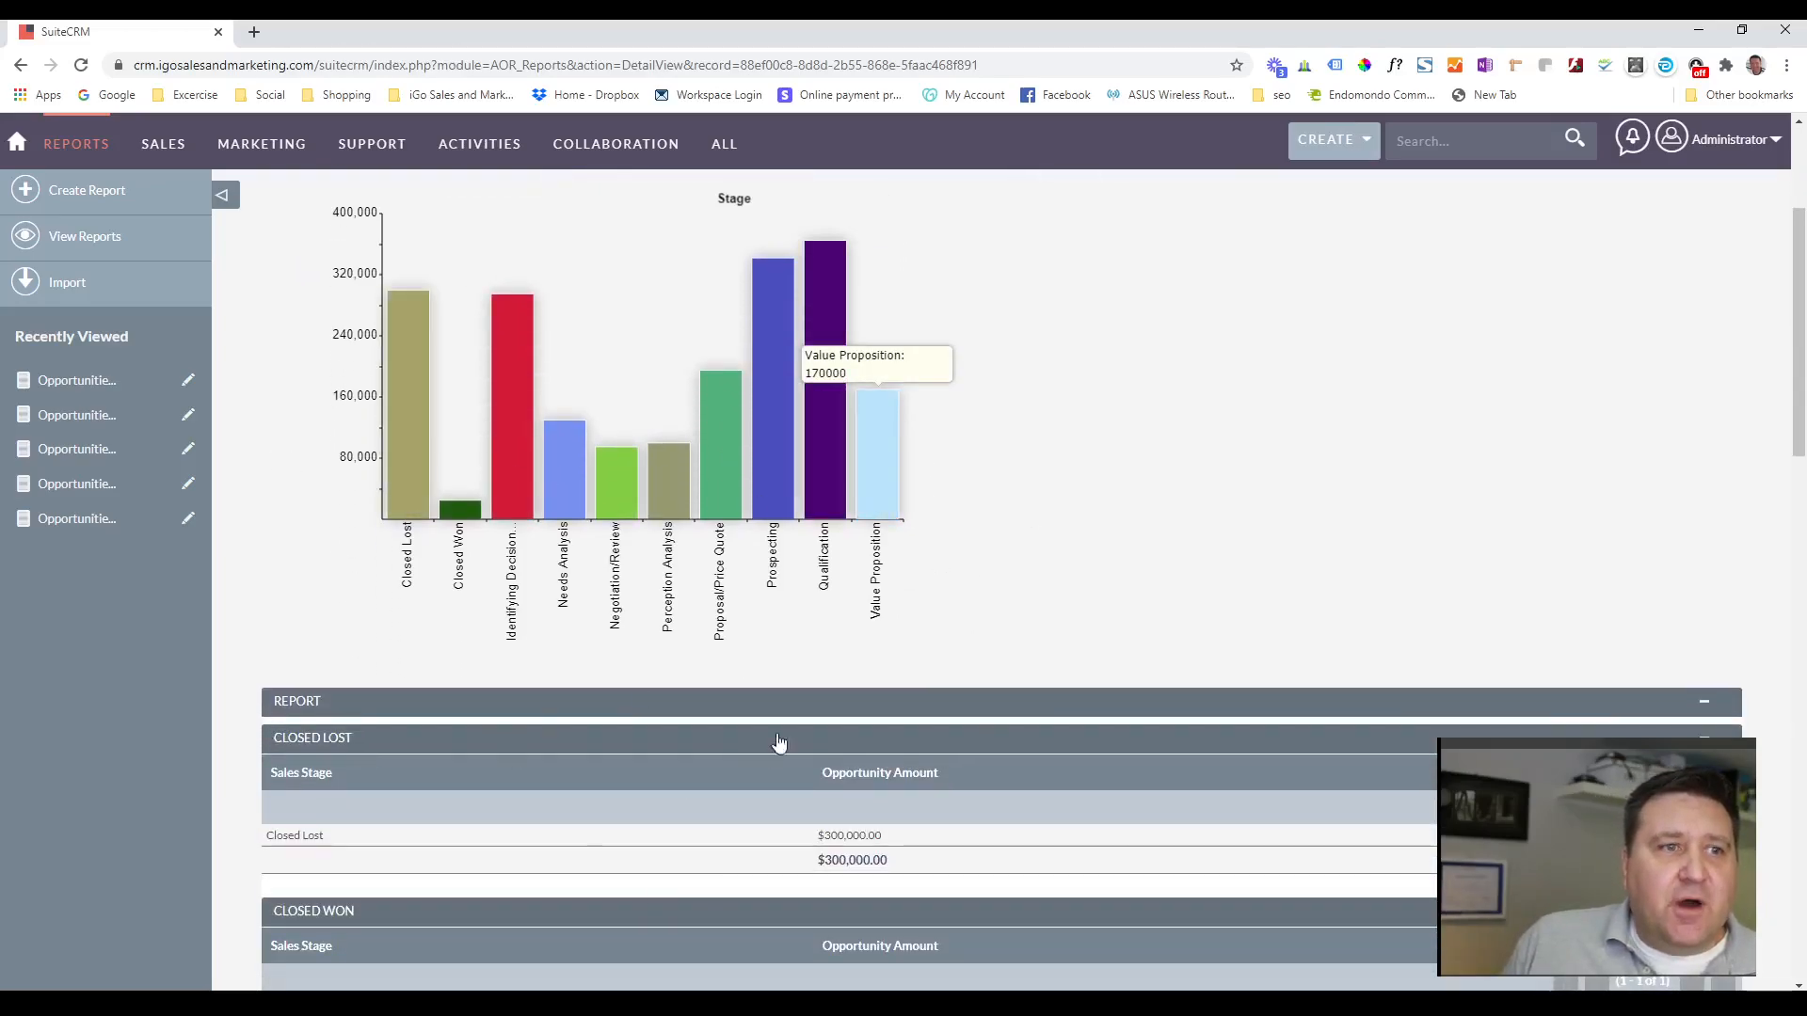
pyautogui.scroll(3, 1017, 623)
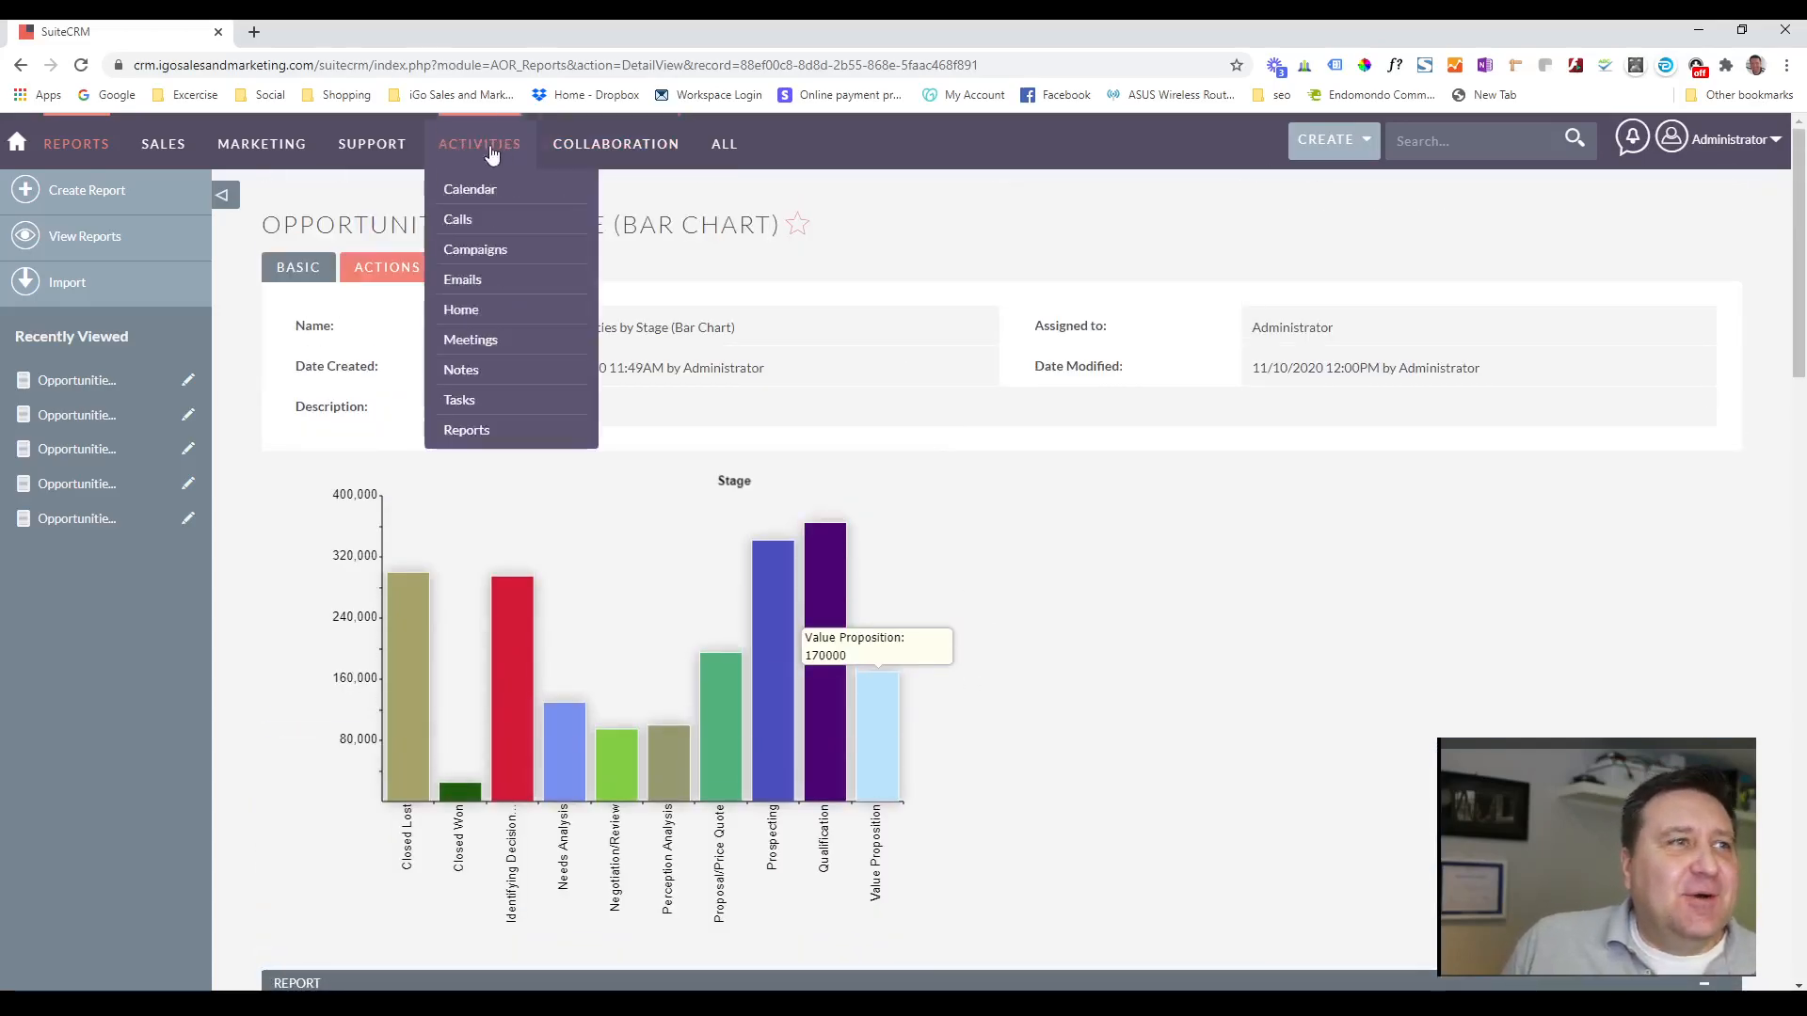
# From the reports list, open the Opportunities by Stage (Grouped Bar) report created at 10:58AM and review its chart and stage tables.
pyautogui.click(83, 239)
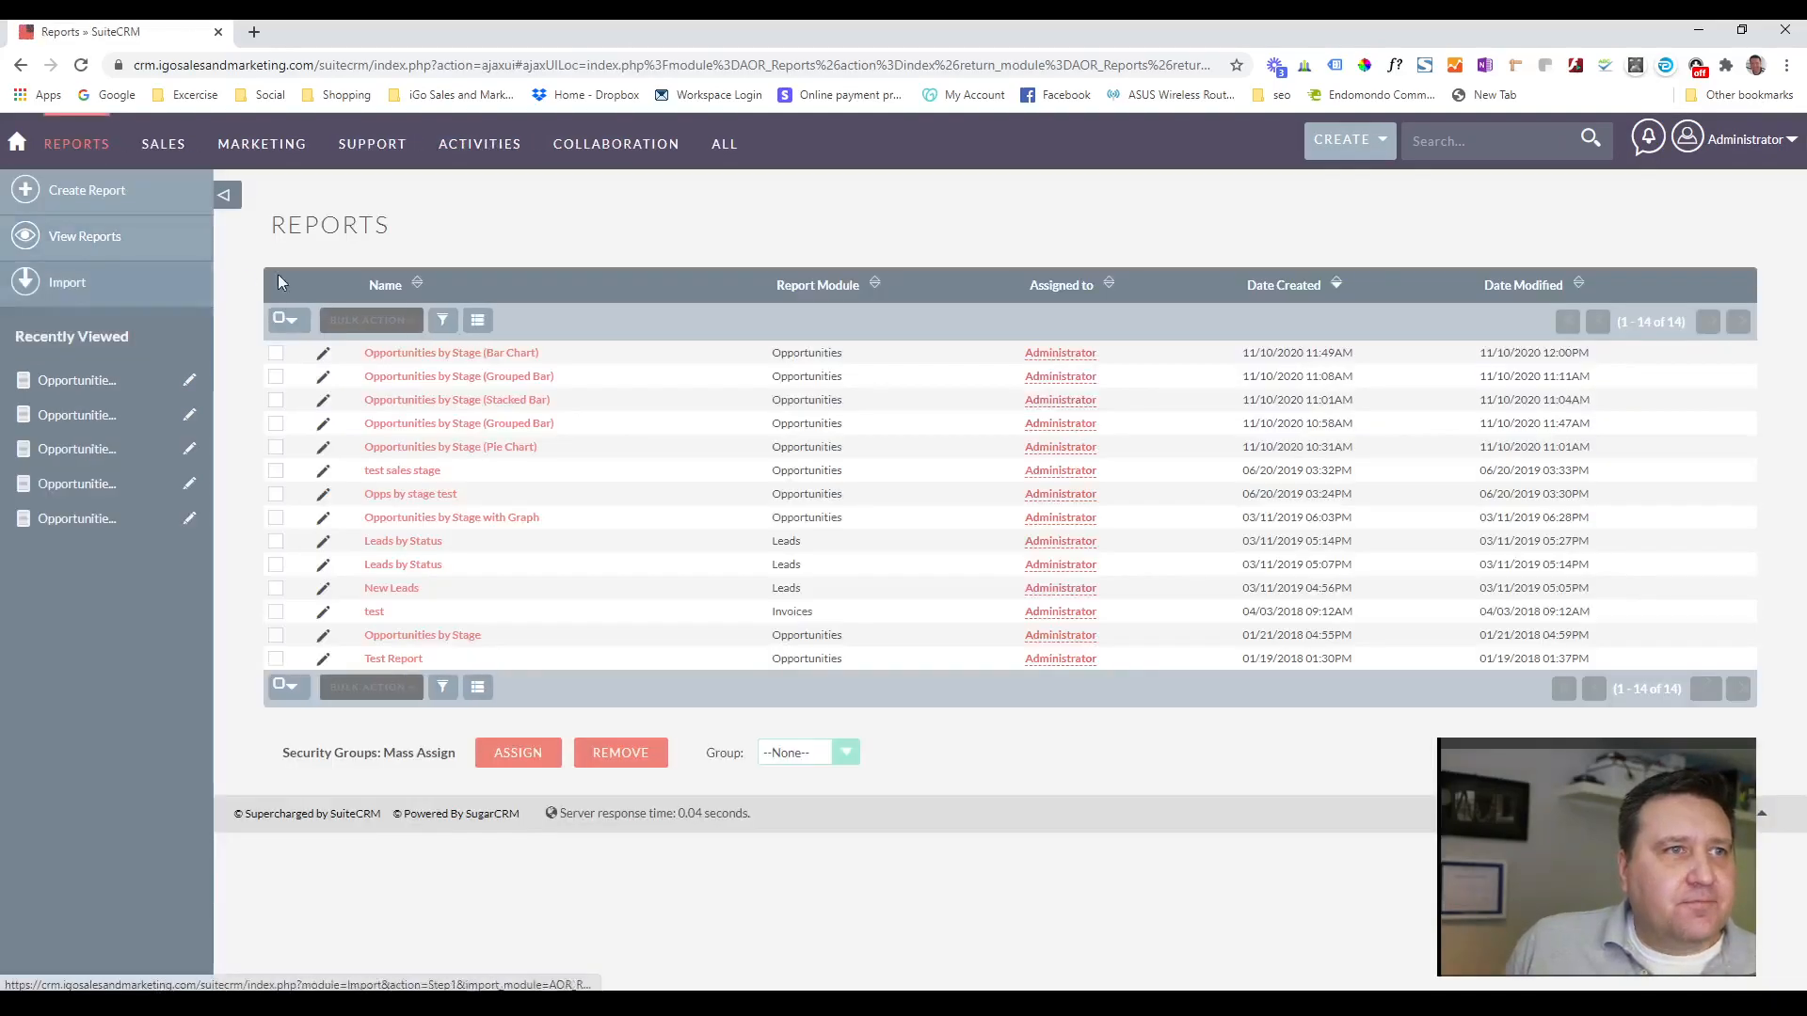
pyautogui.click(461, 378)
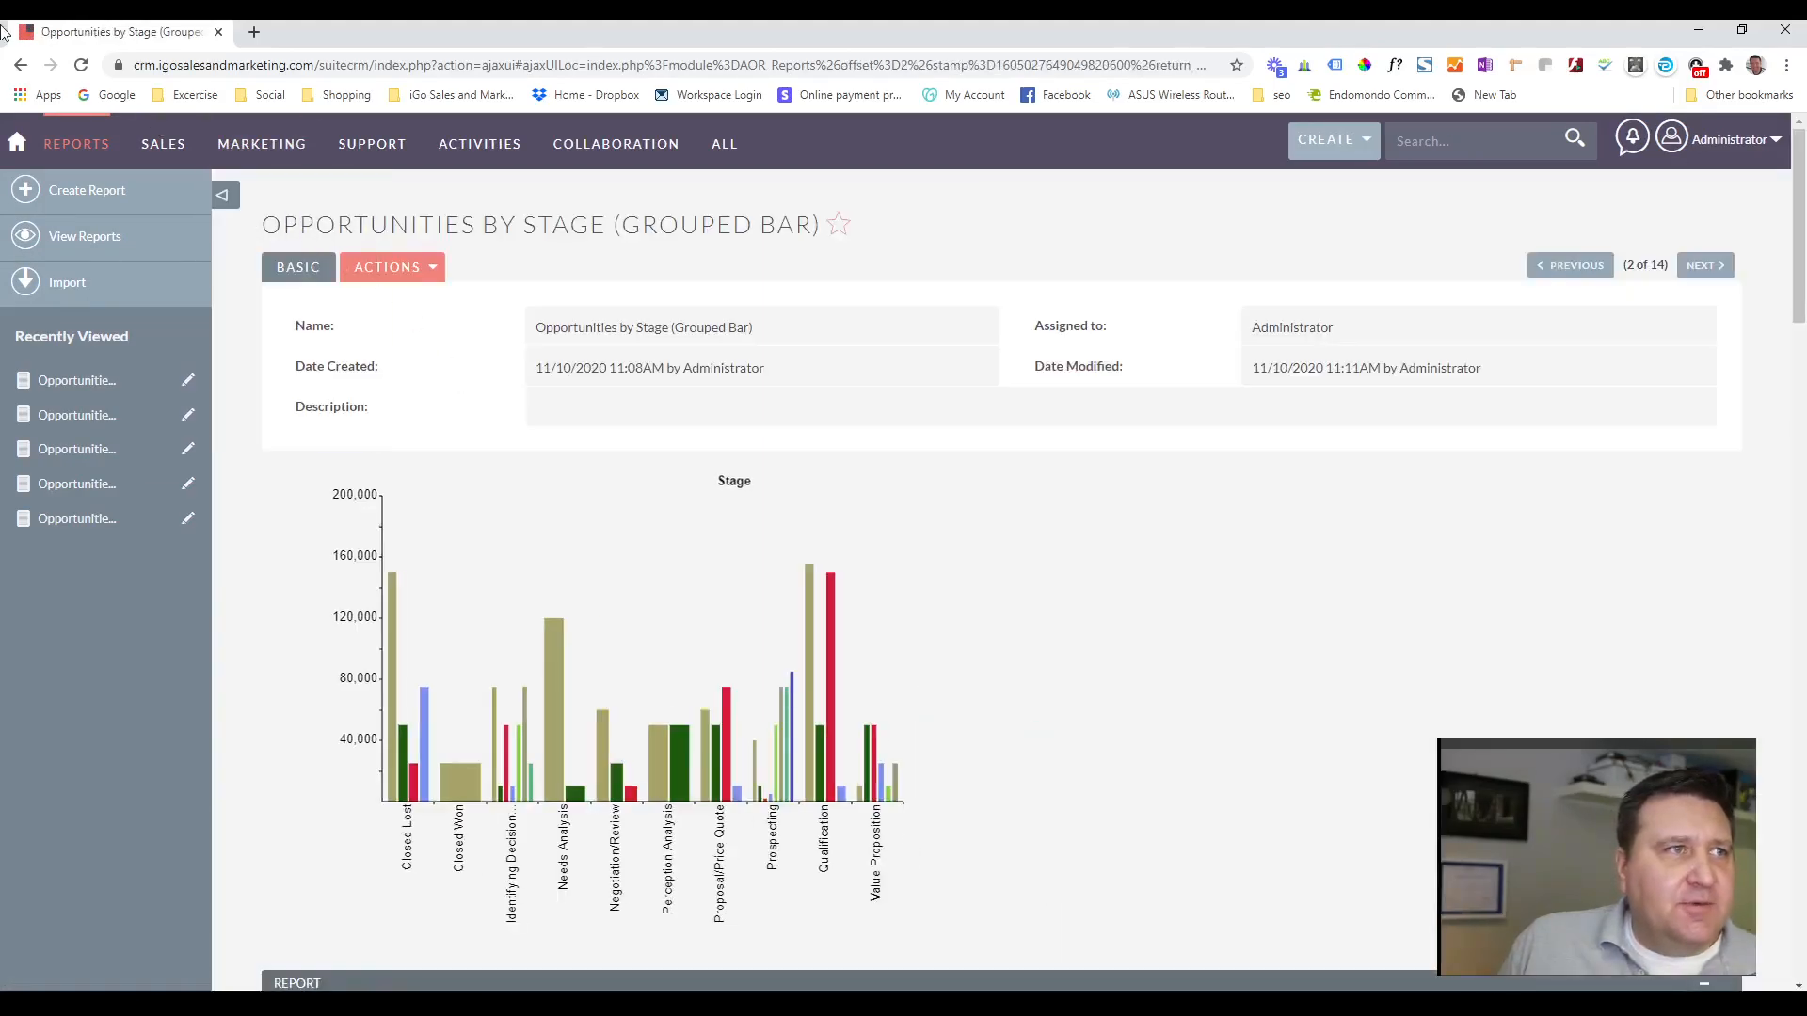
pyautogui.click(21, 66)
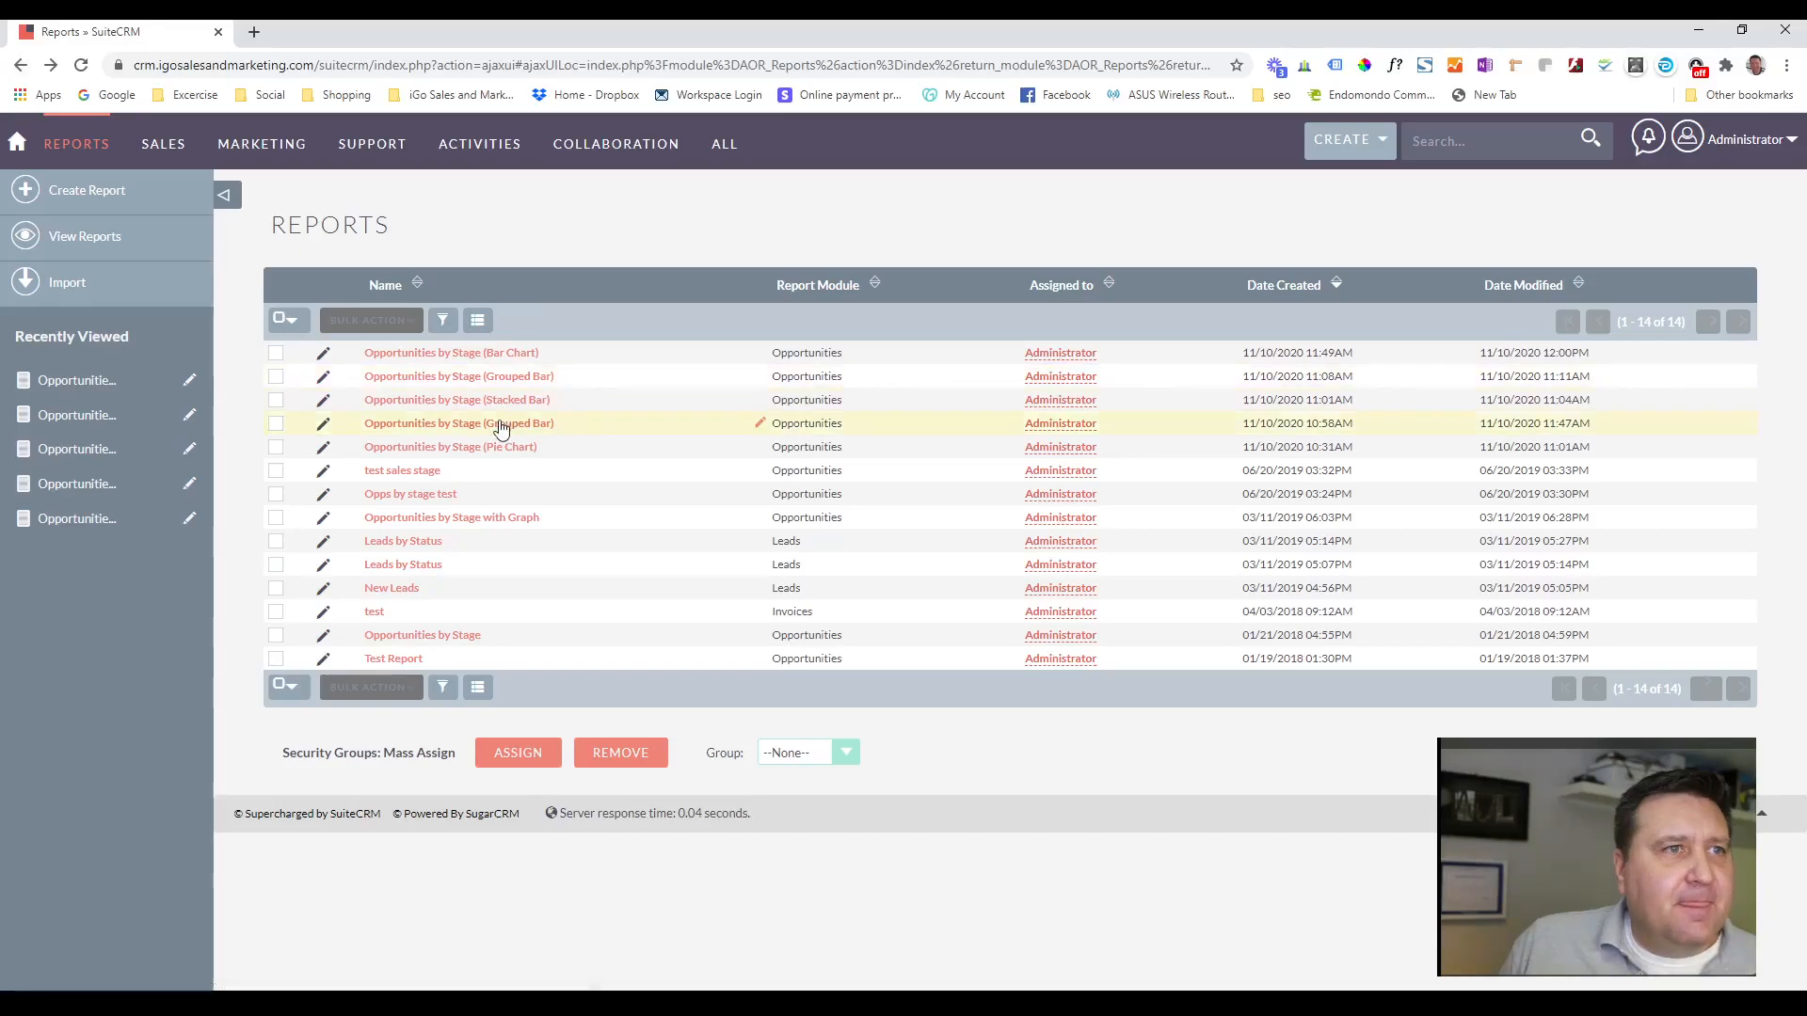
pyautogui.click(446, 425)
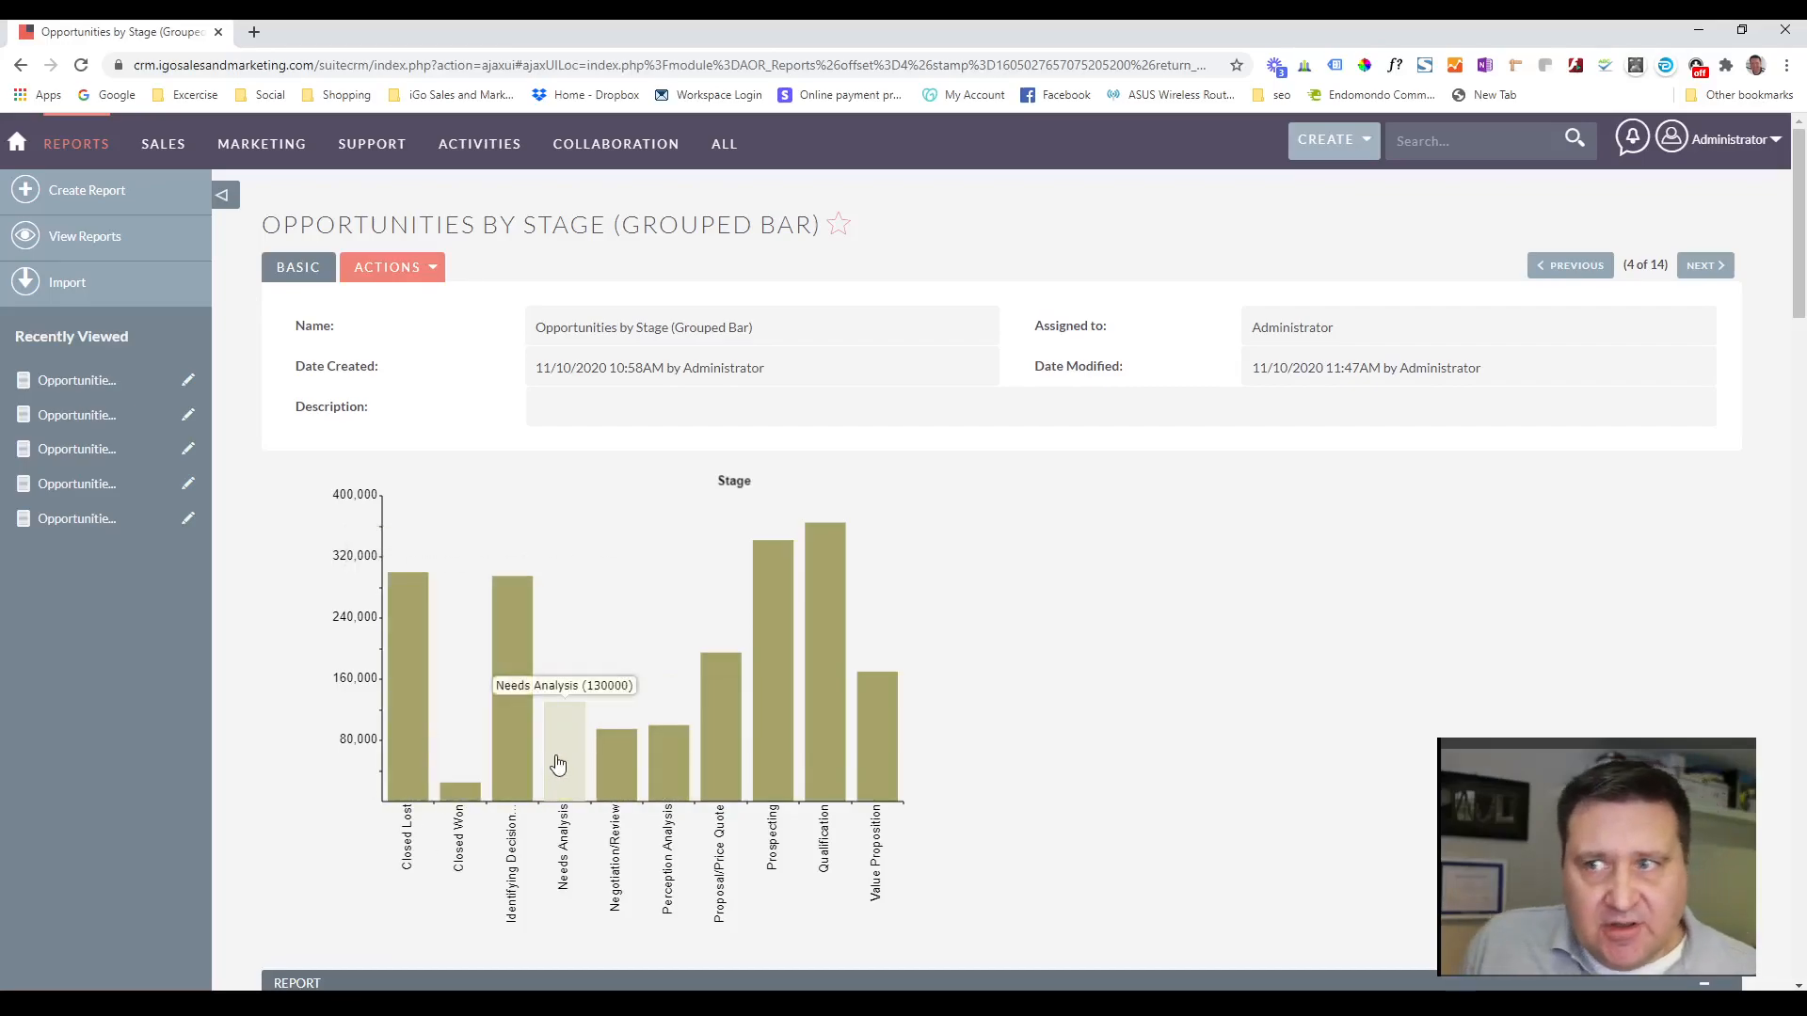
pyautogui.scroll(-4, 1082, 696)
pyautogui.scroll(-1, 1045, 664)
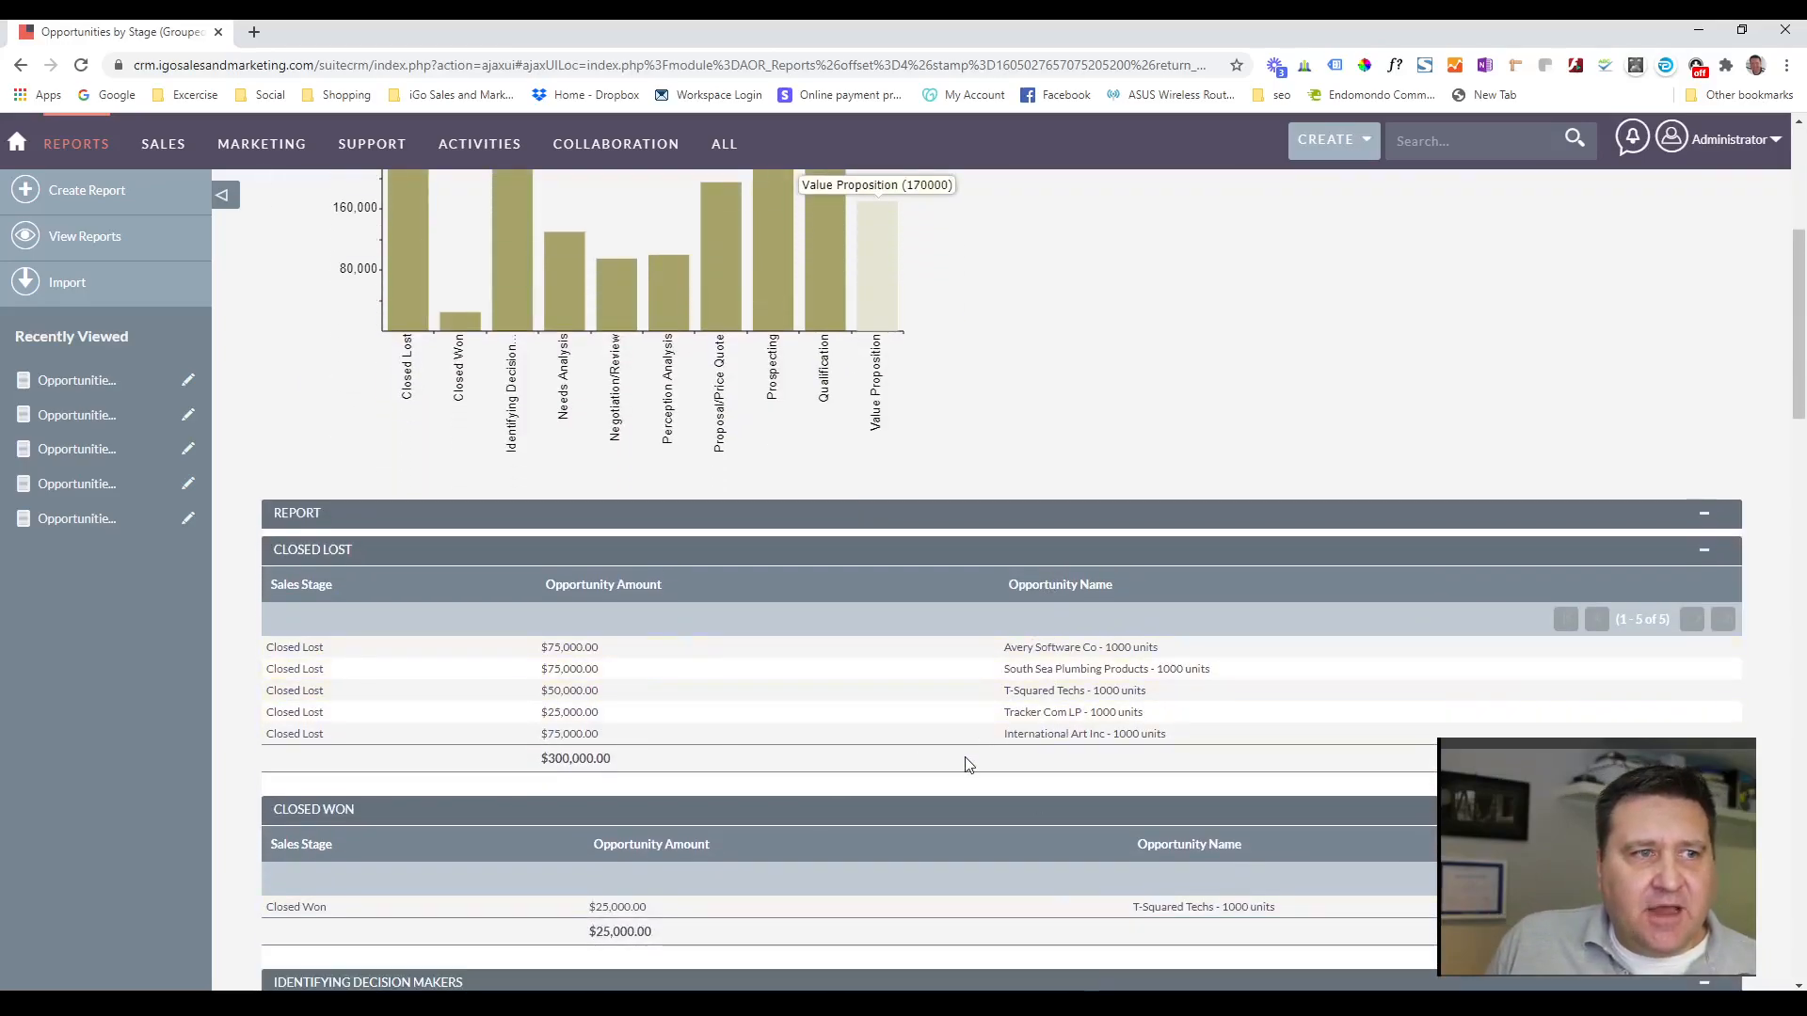
pyautogui.scroll(-4, 956, 750)
pyautogui.scroll(4, 518, 612)
pyautogui.scroll(5, 499, 684)
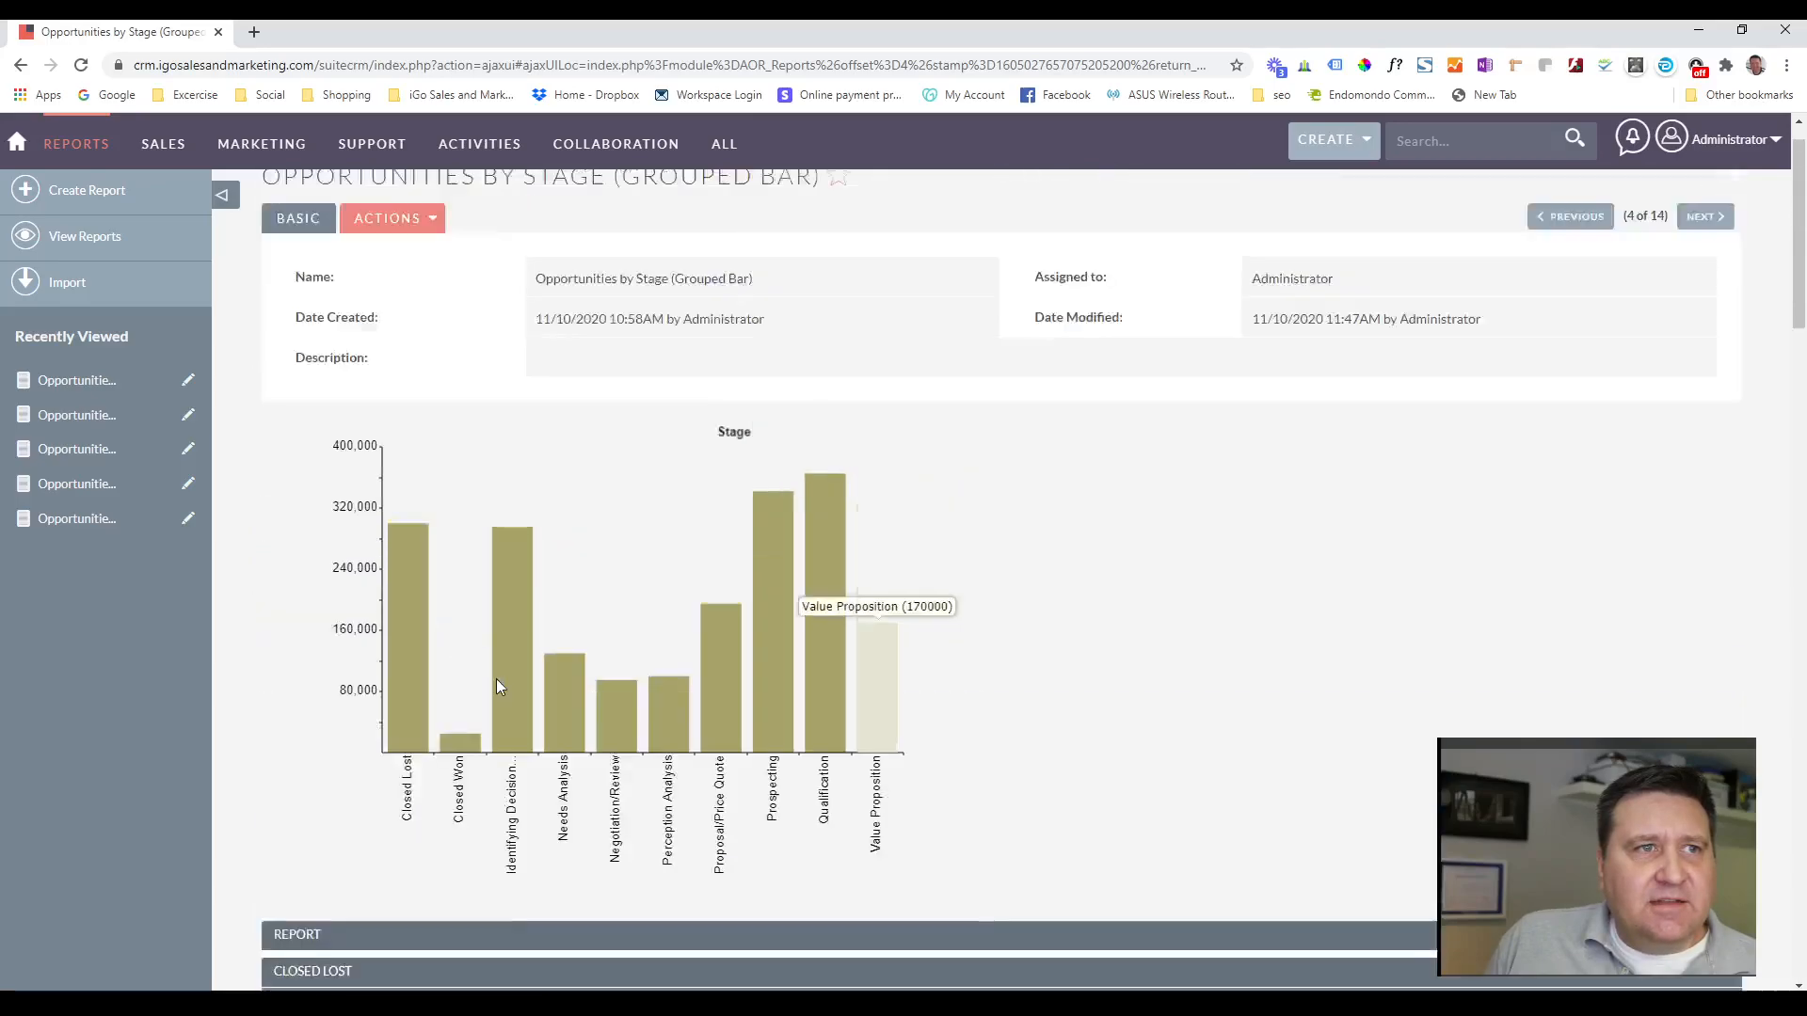
# Open the grouped bar report for editing, check its field settings and the Stage chart's type and axes, and save it.
pyautogui.click(433, 271)
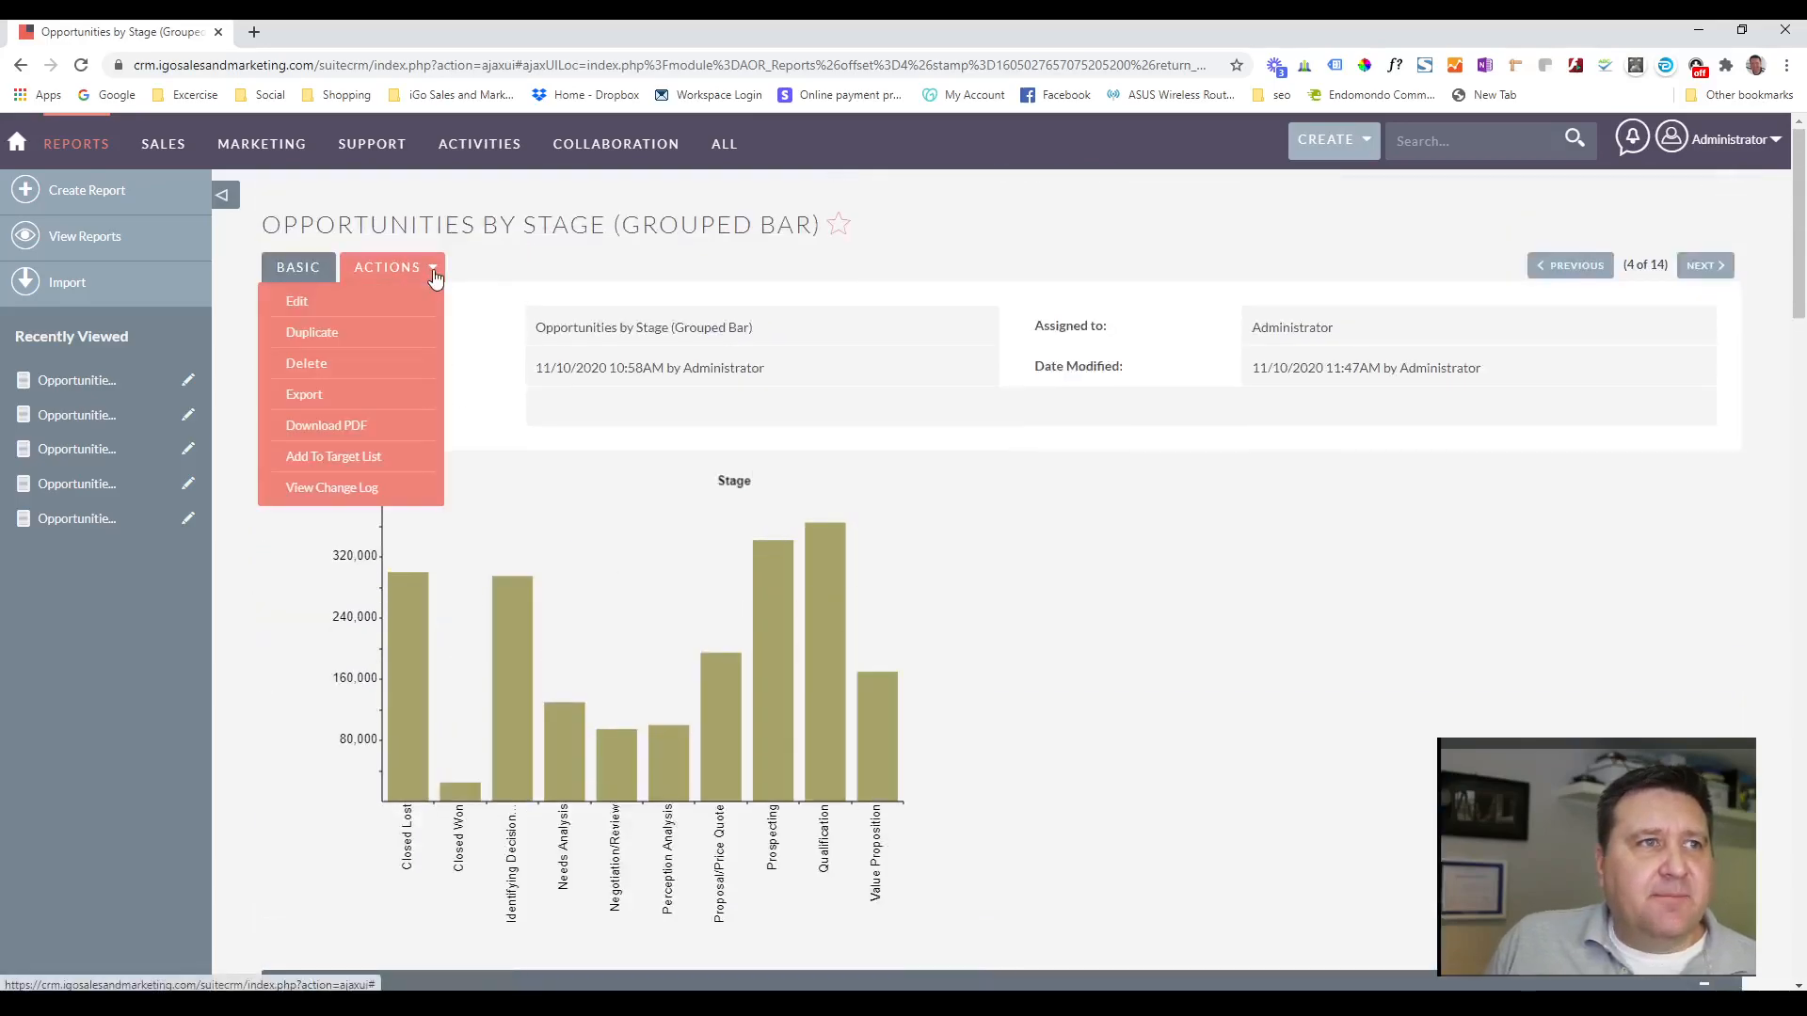
pyautogui.click(318, 301)
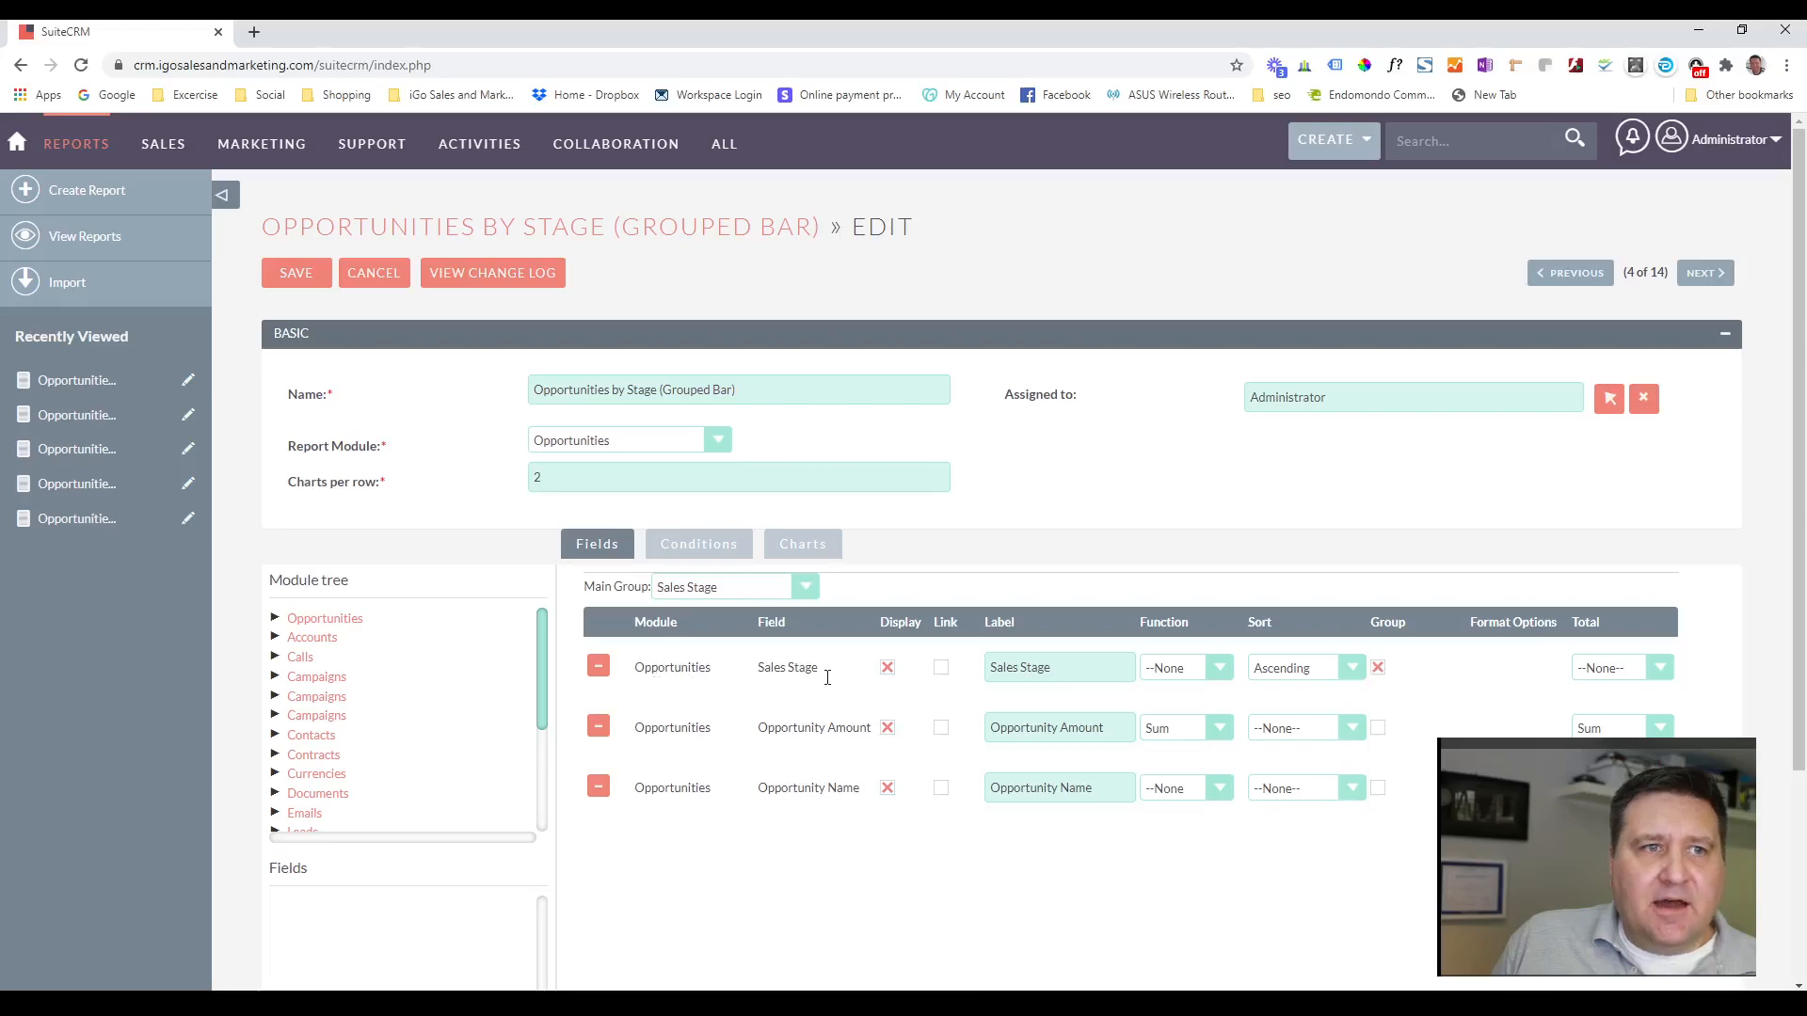
pyautogui.click(1377, 668)
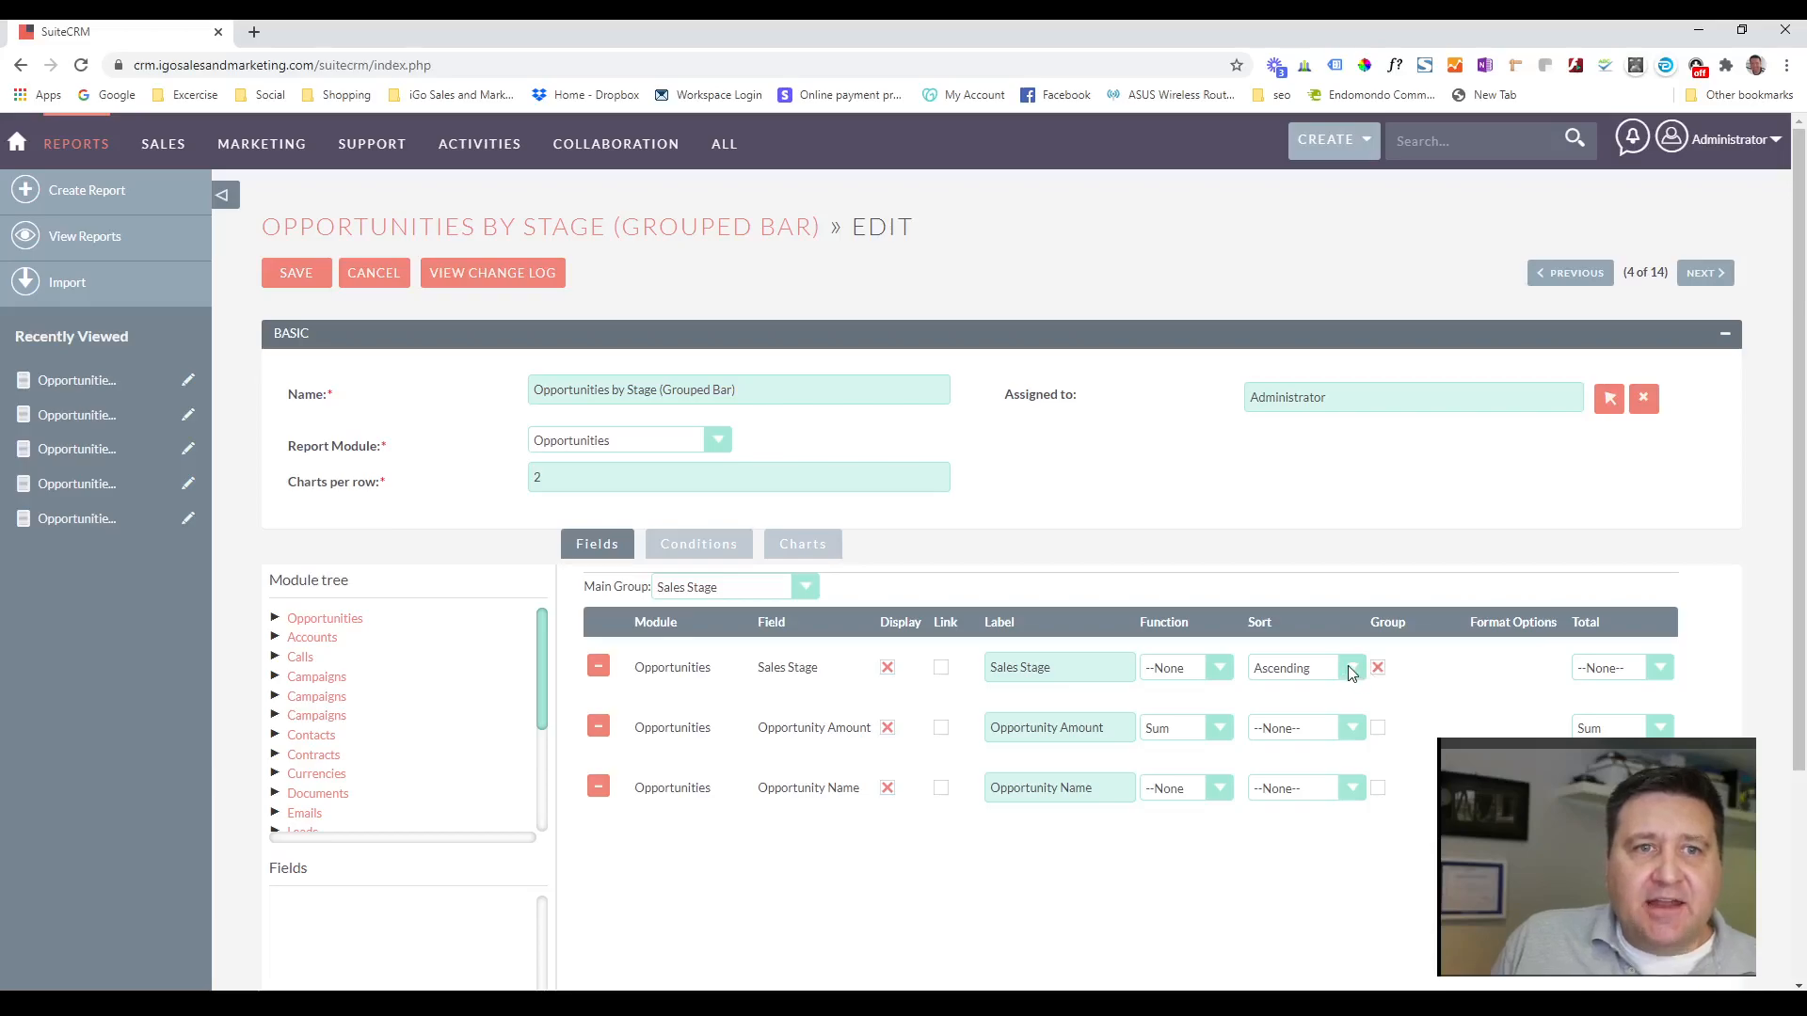
pyautogui.click(1351, 670)
pyautogui.click(1350, 672)
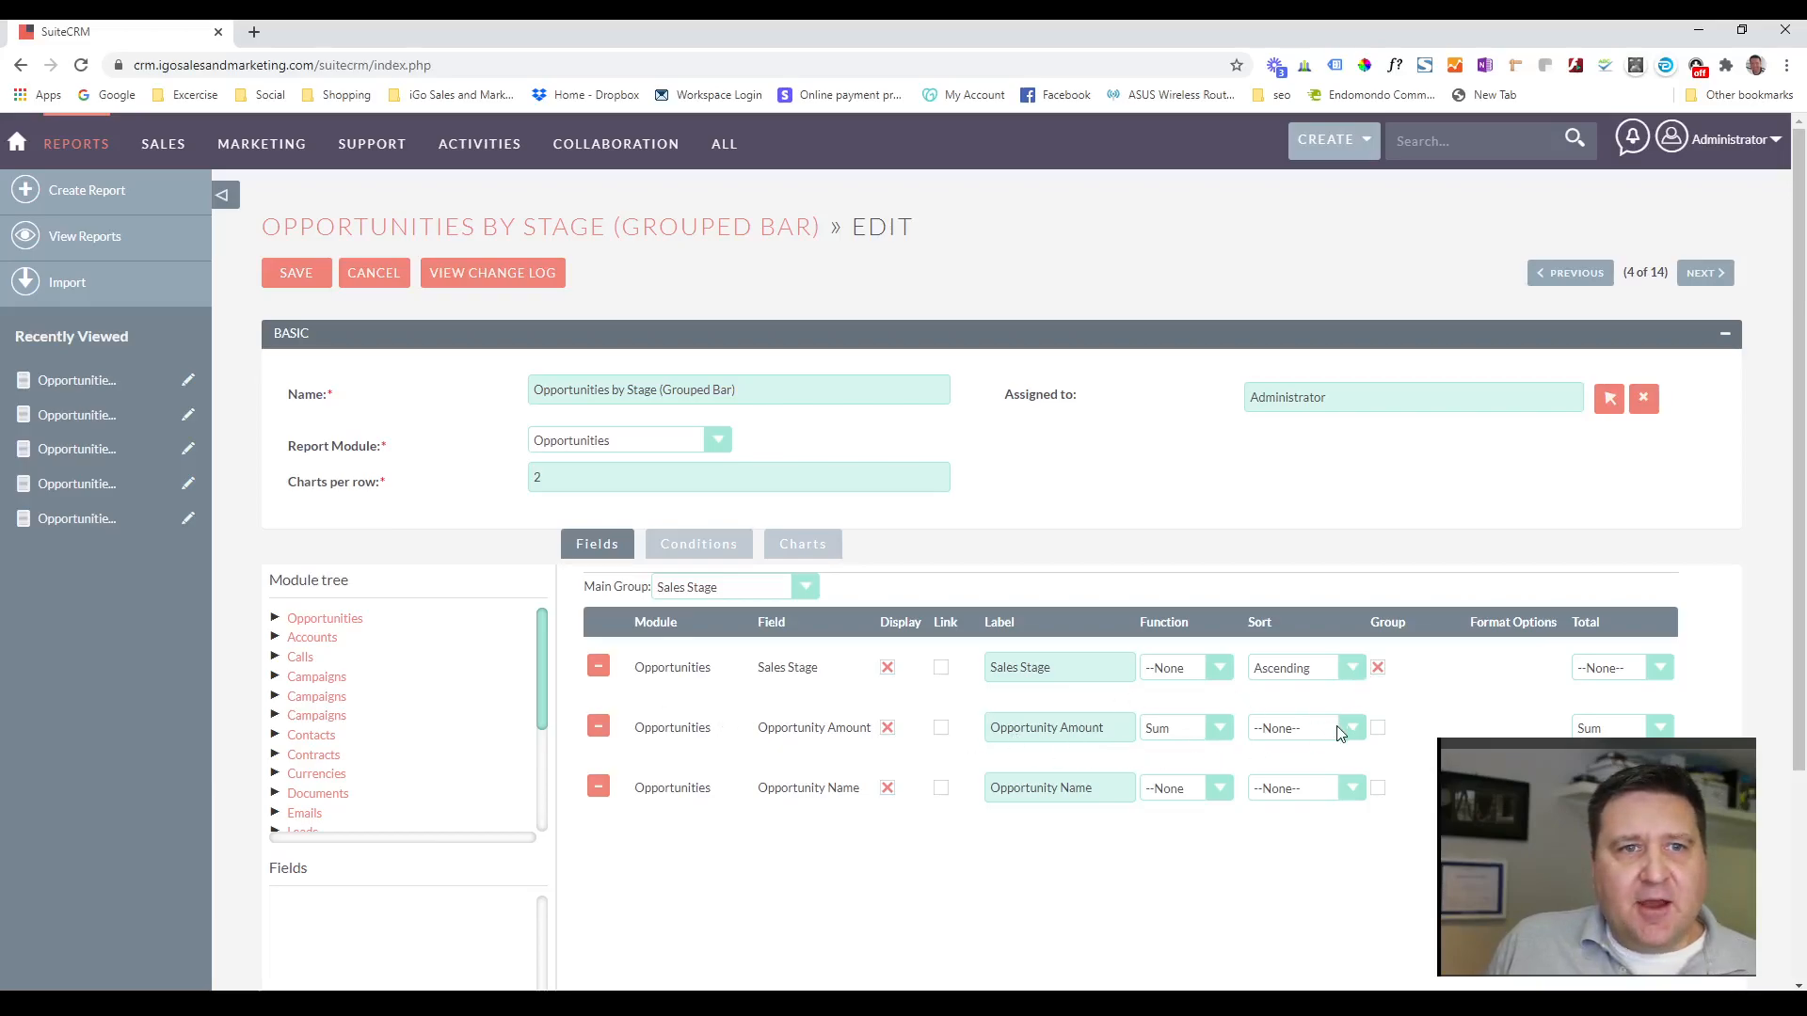
pyautogui.click(1206, 728)
pyautogui.click(1207, 731)
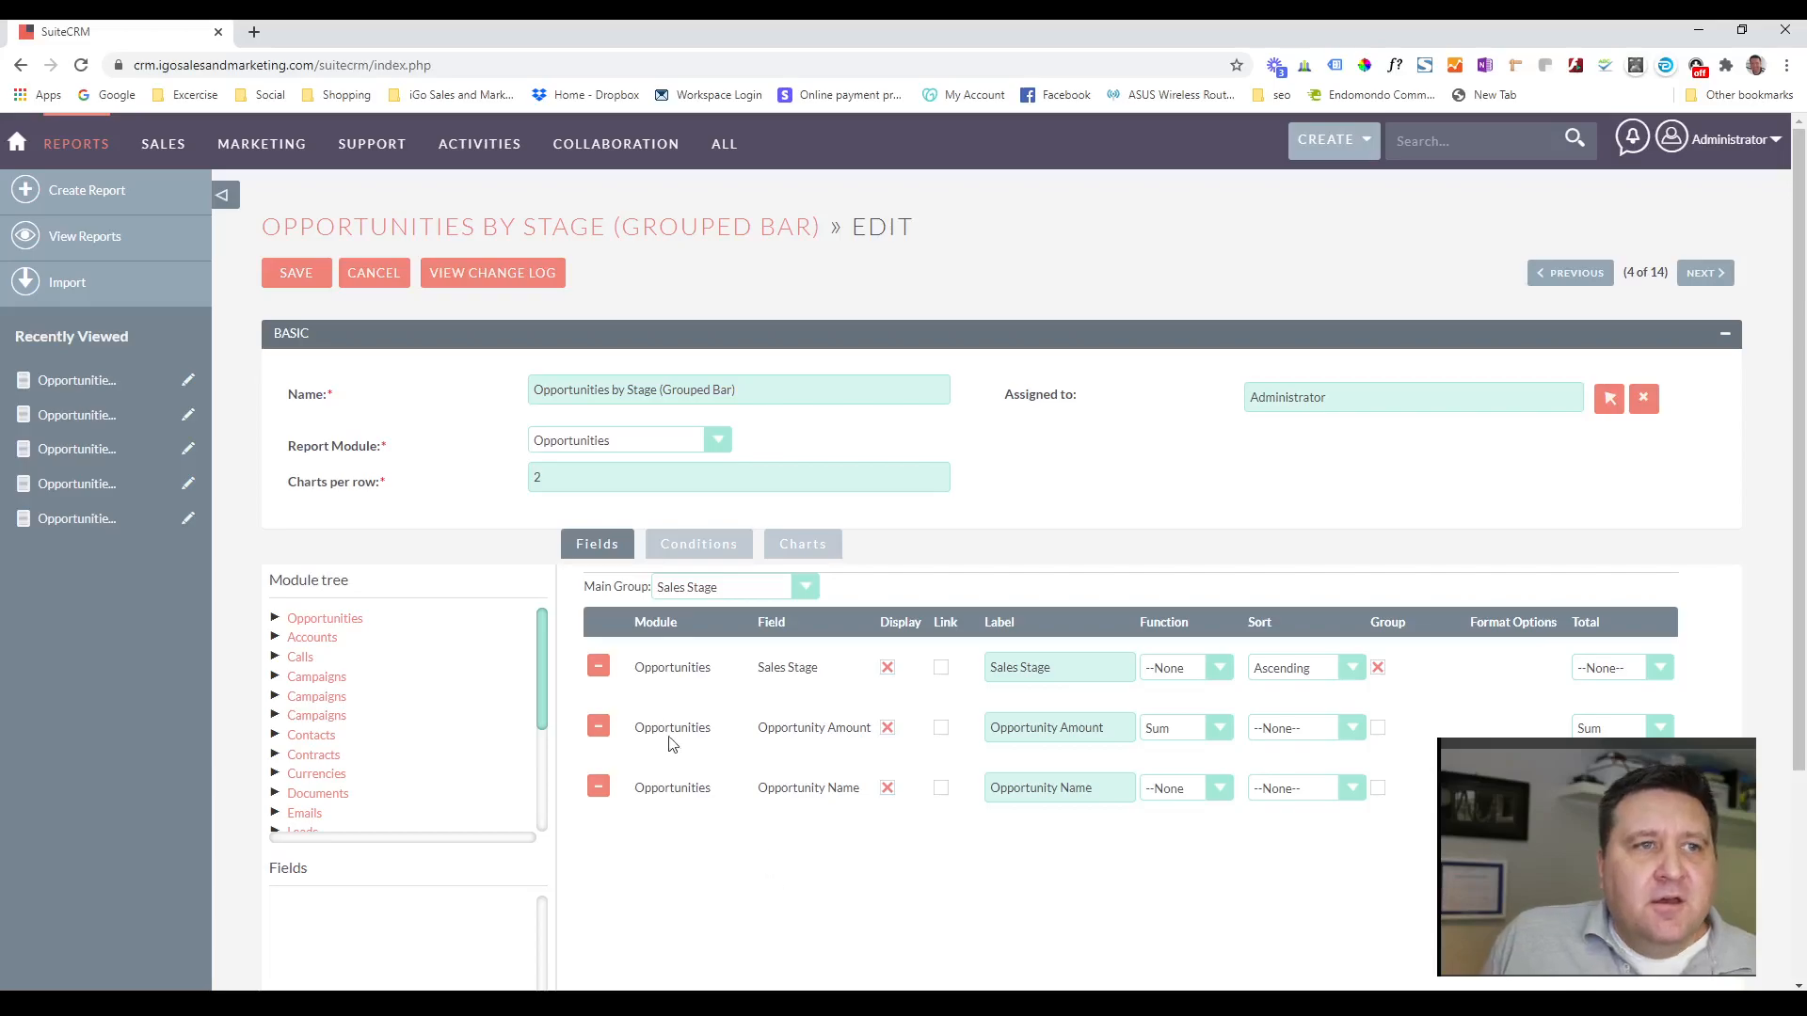
pyautogui.click(830, 543)
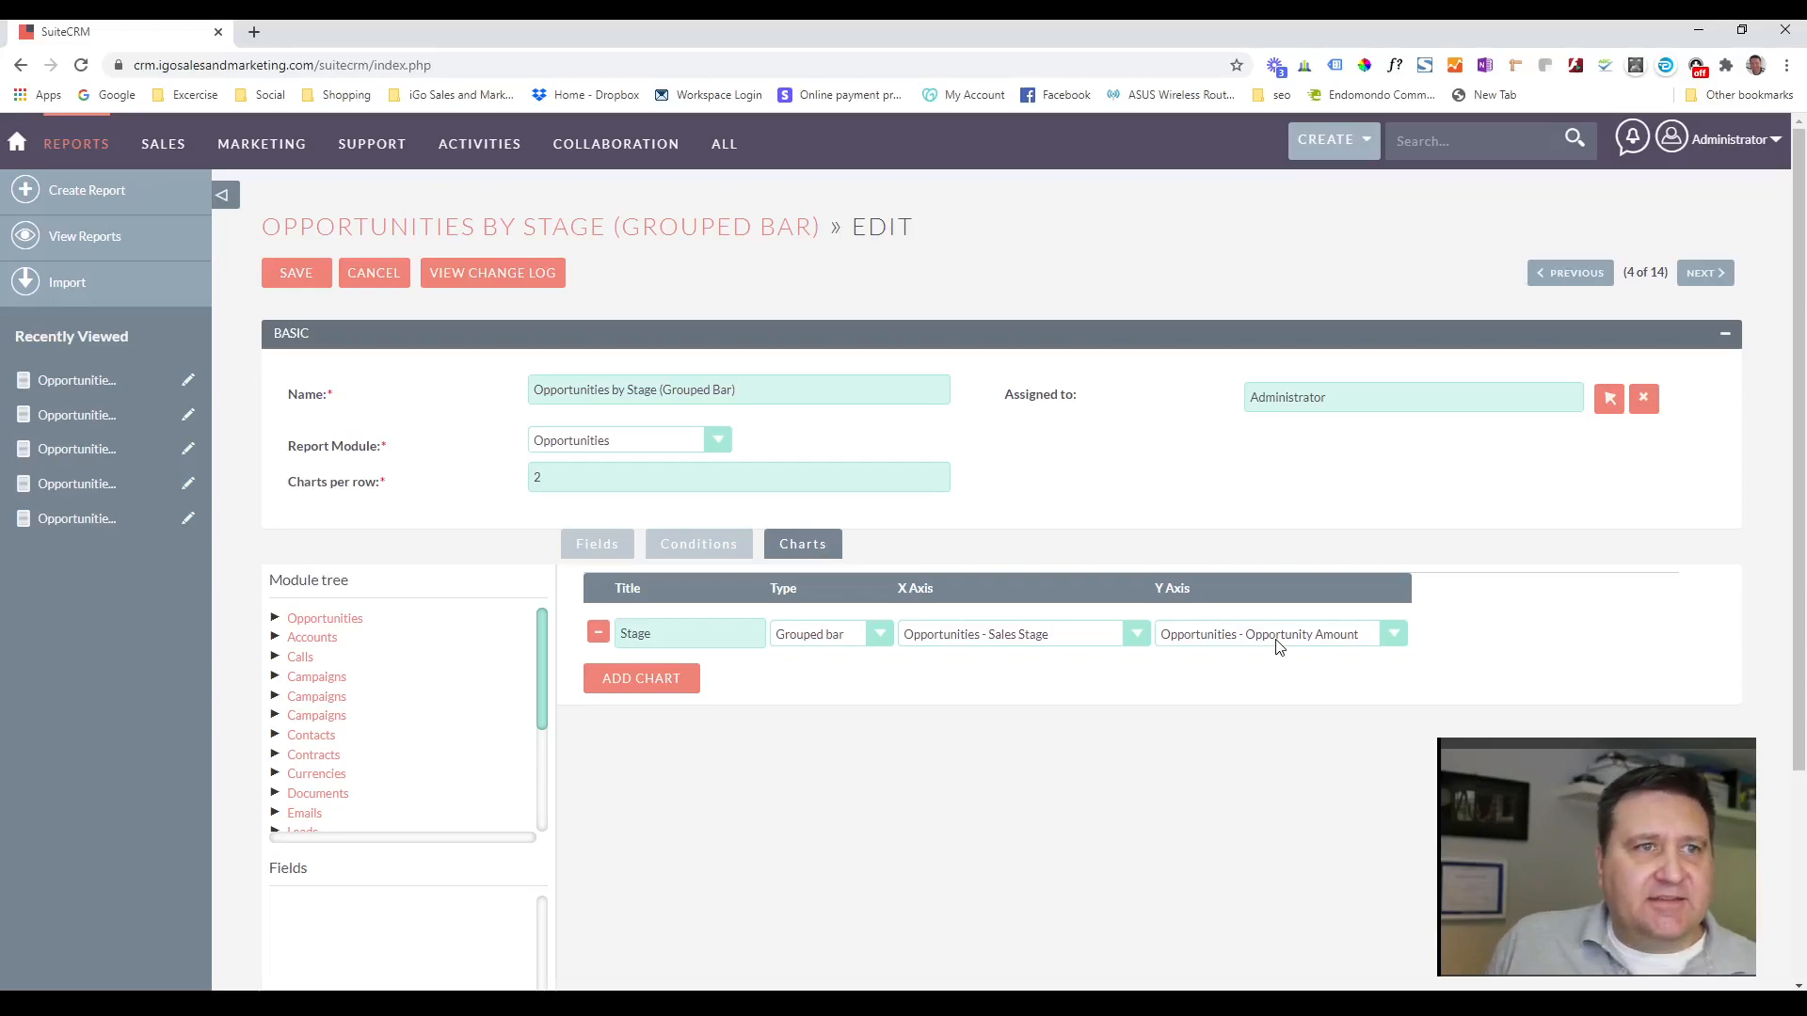
pyautogui.click(305, 284)
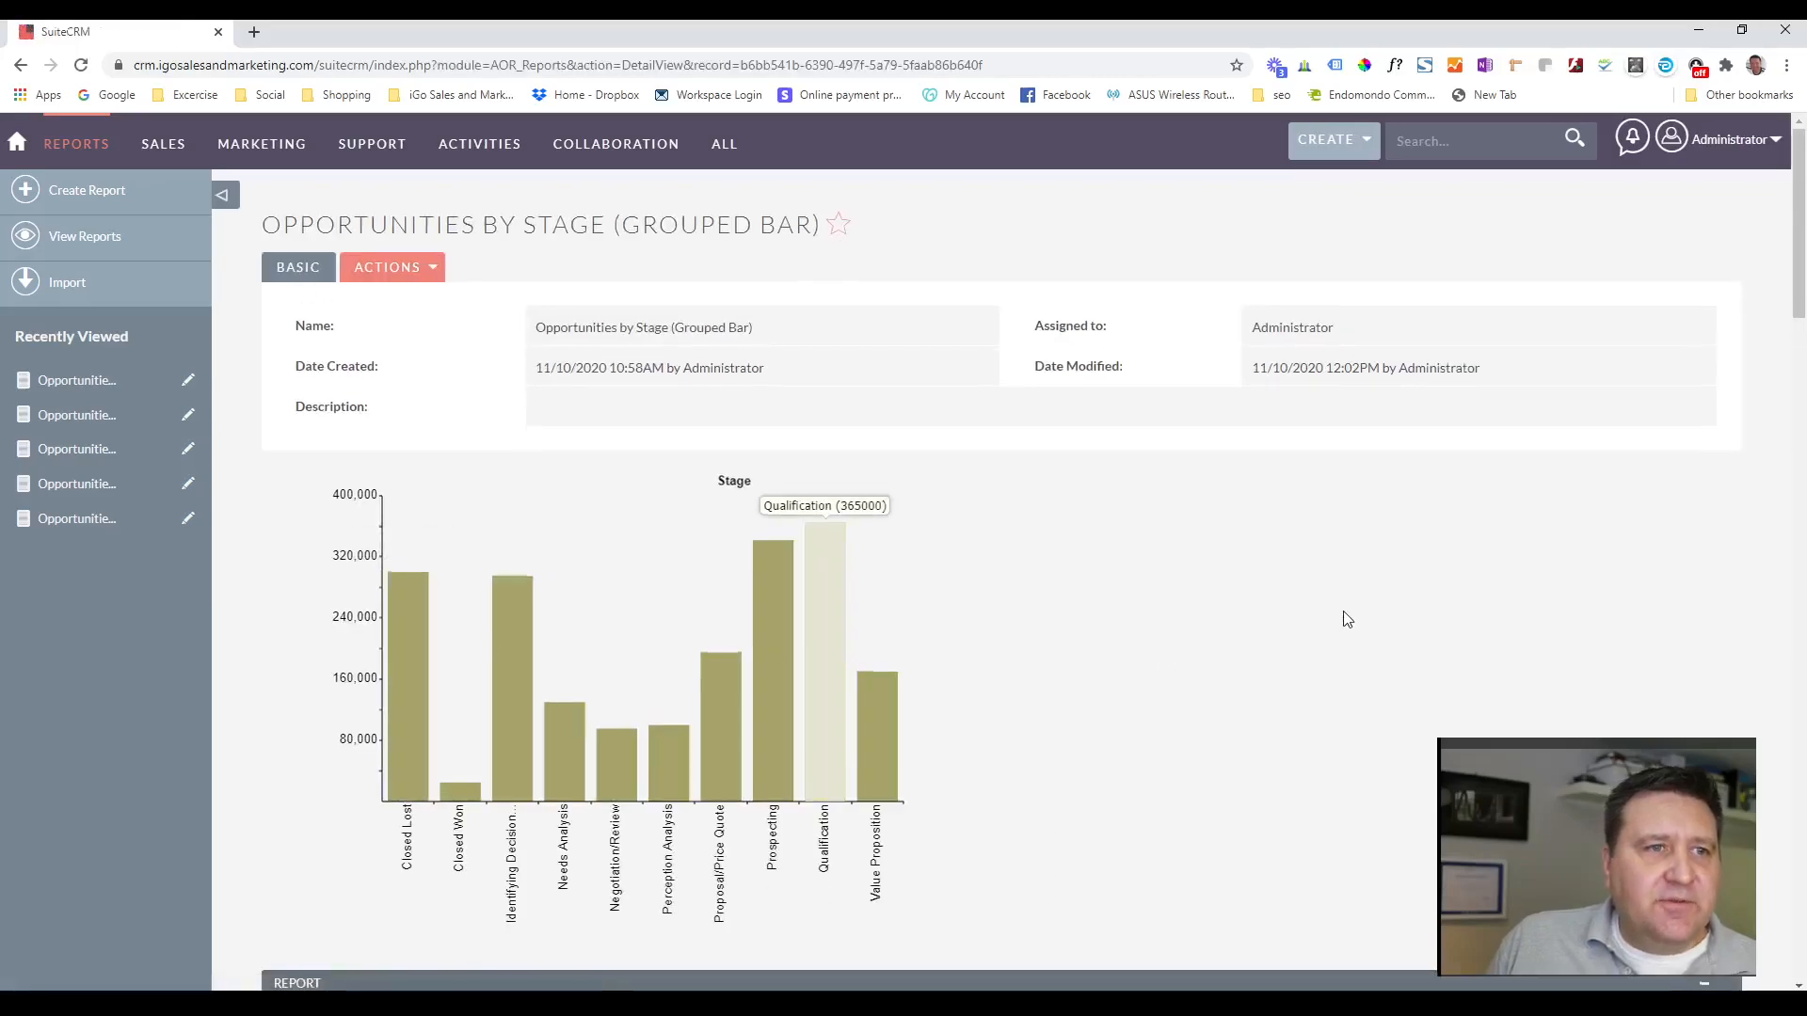
# Compare the saved report's Stage chart with the opportunity rows and amount totals in the per-stage tables.
pyautogui.scroll(-1, 1343, 617)
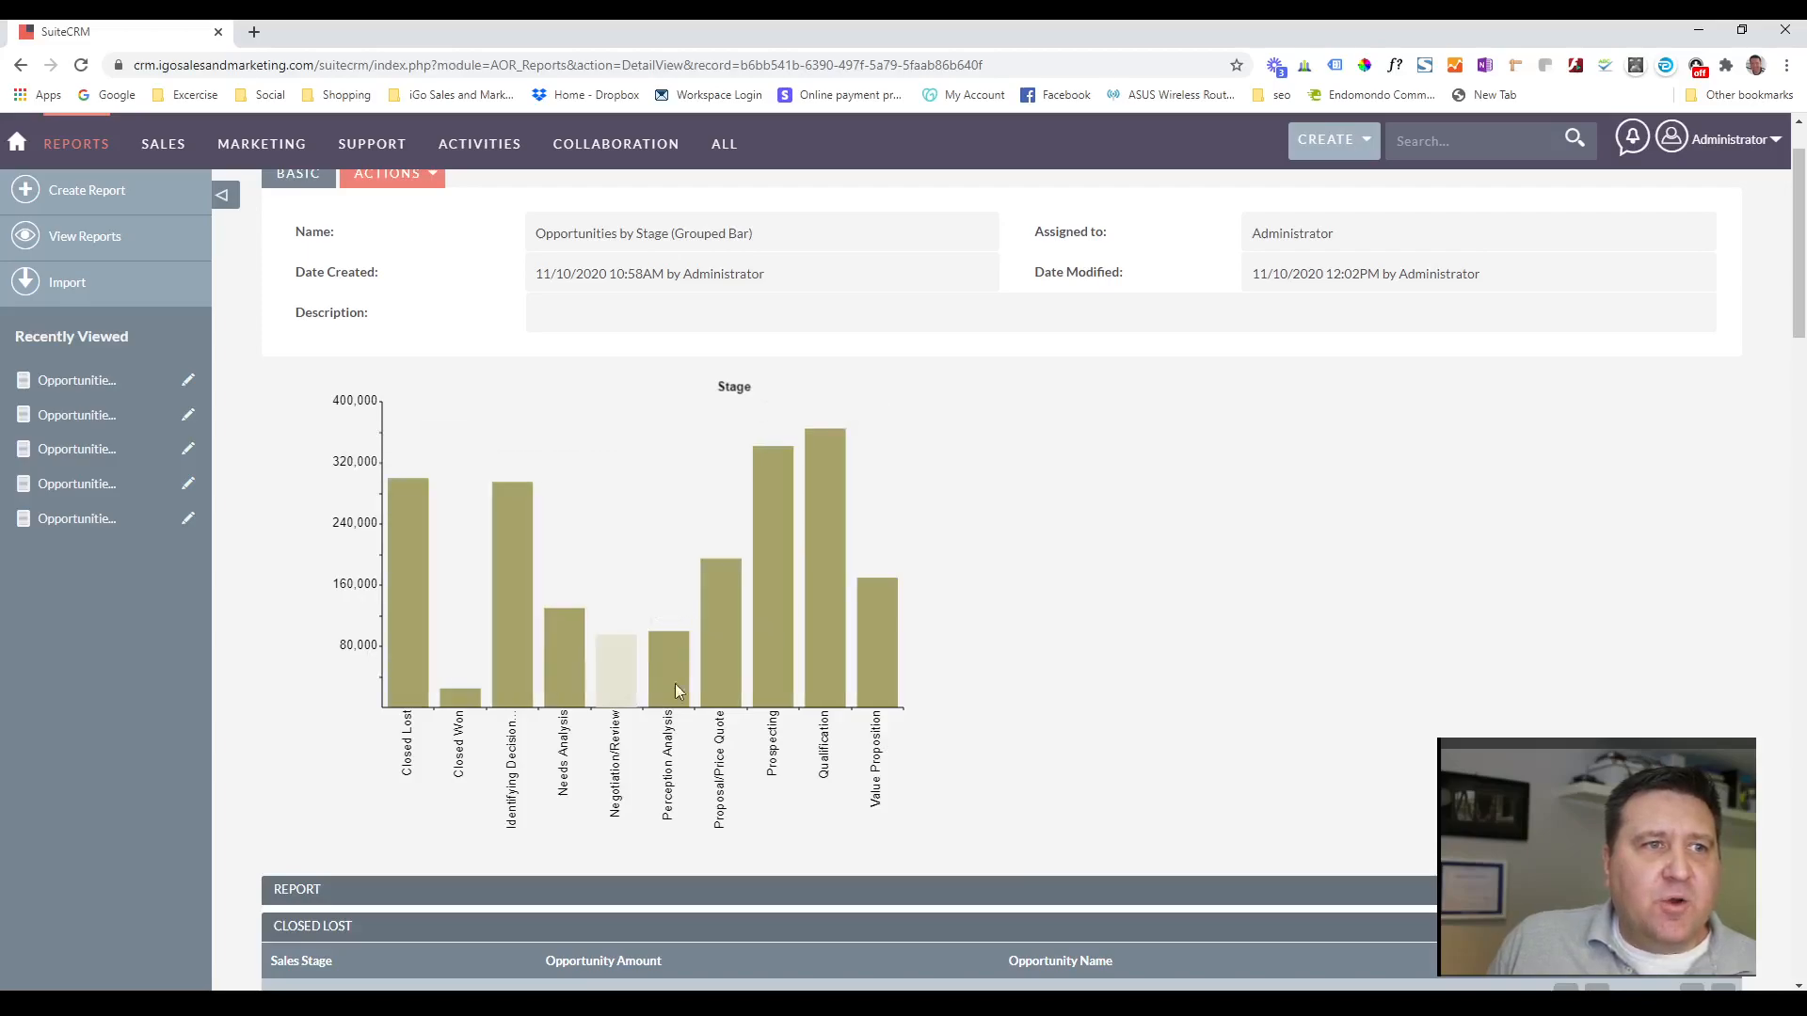
pyautogui.scroll(-4, 1176, 646)
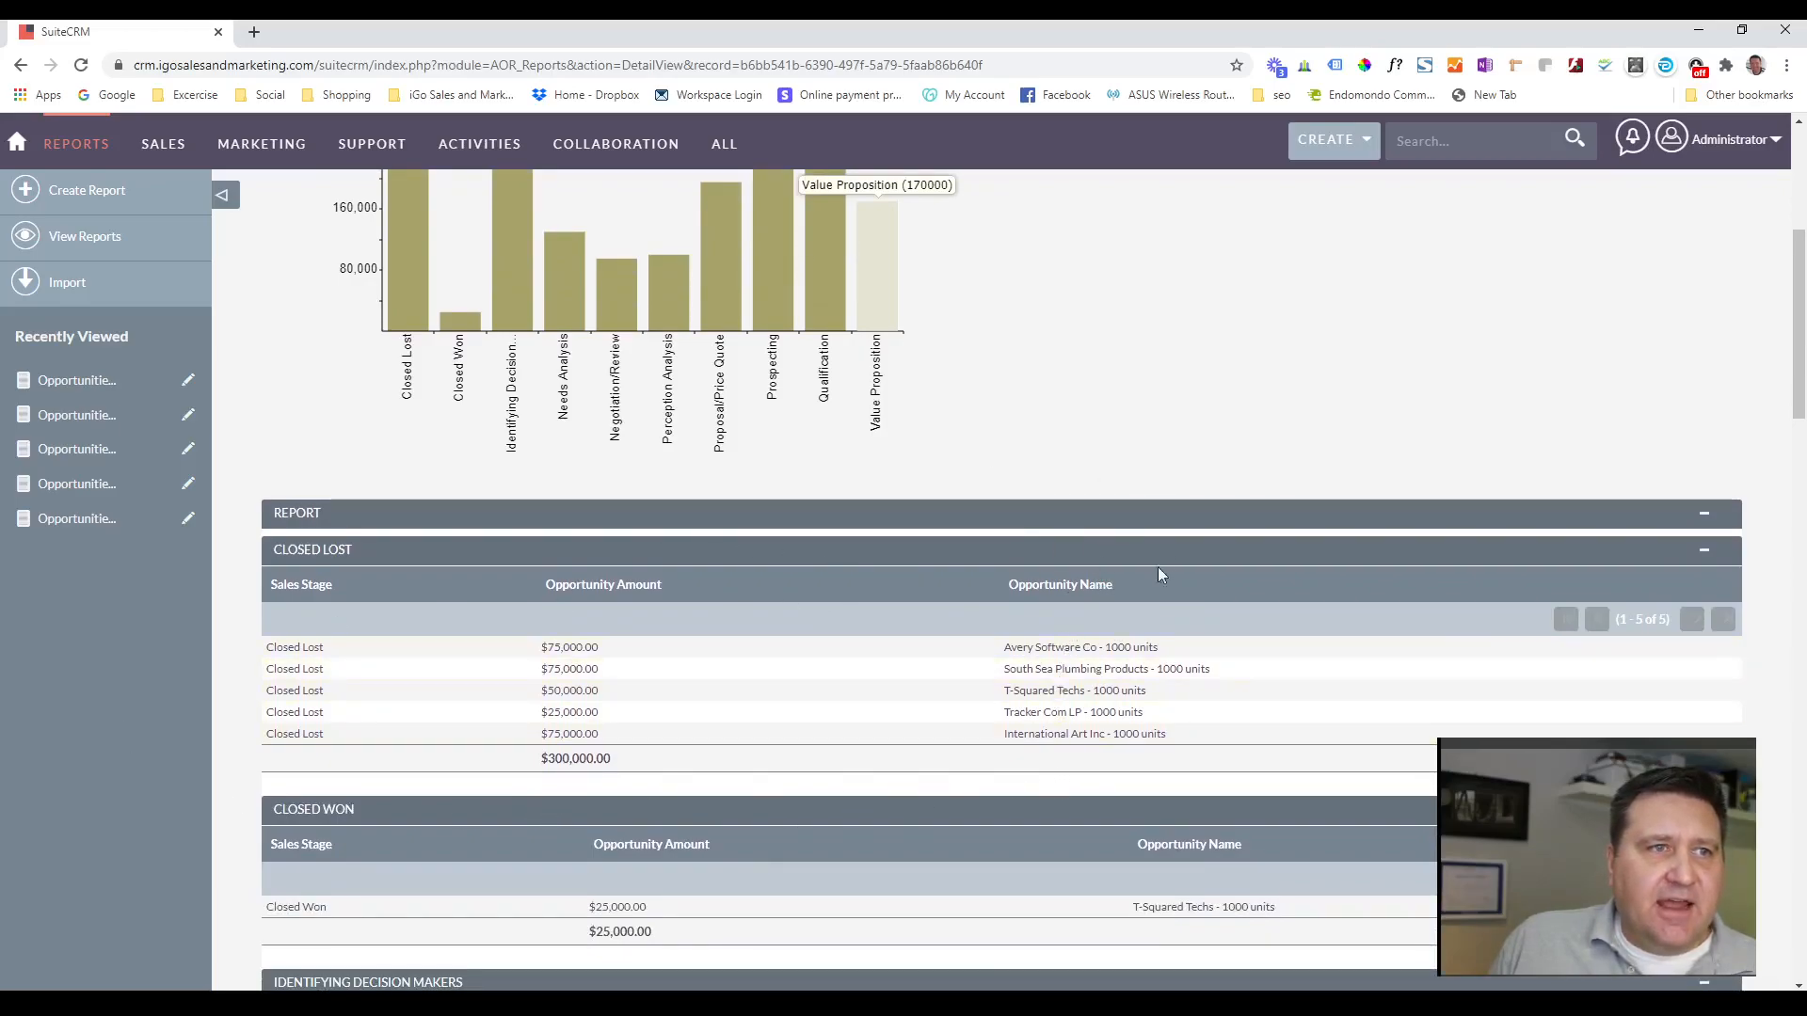
pyautogui.scroll(3, 1077, 476)
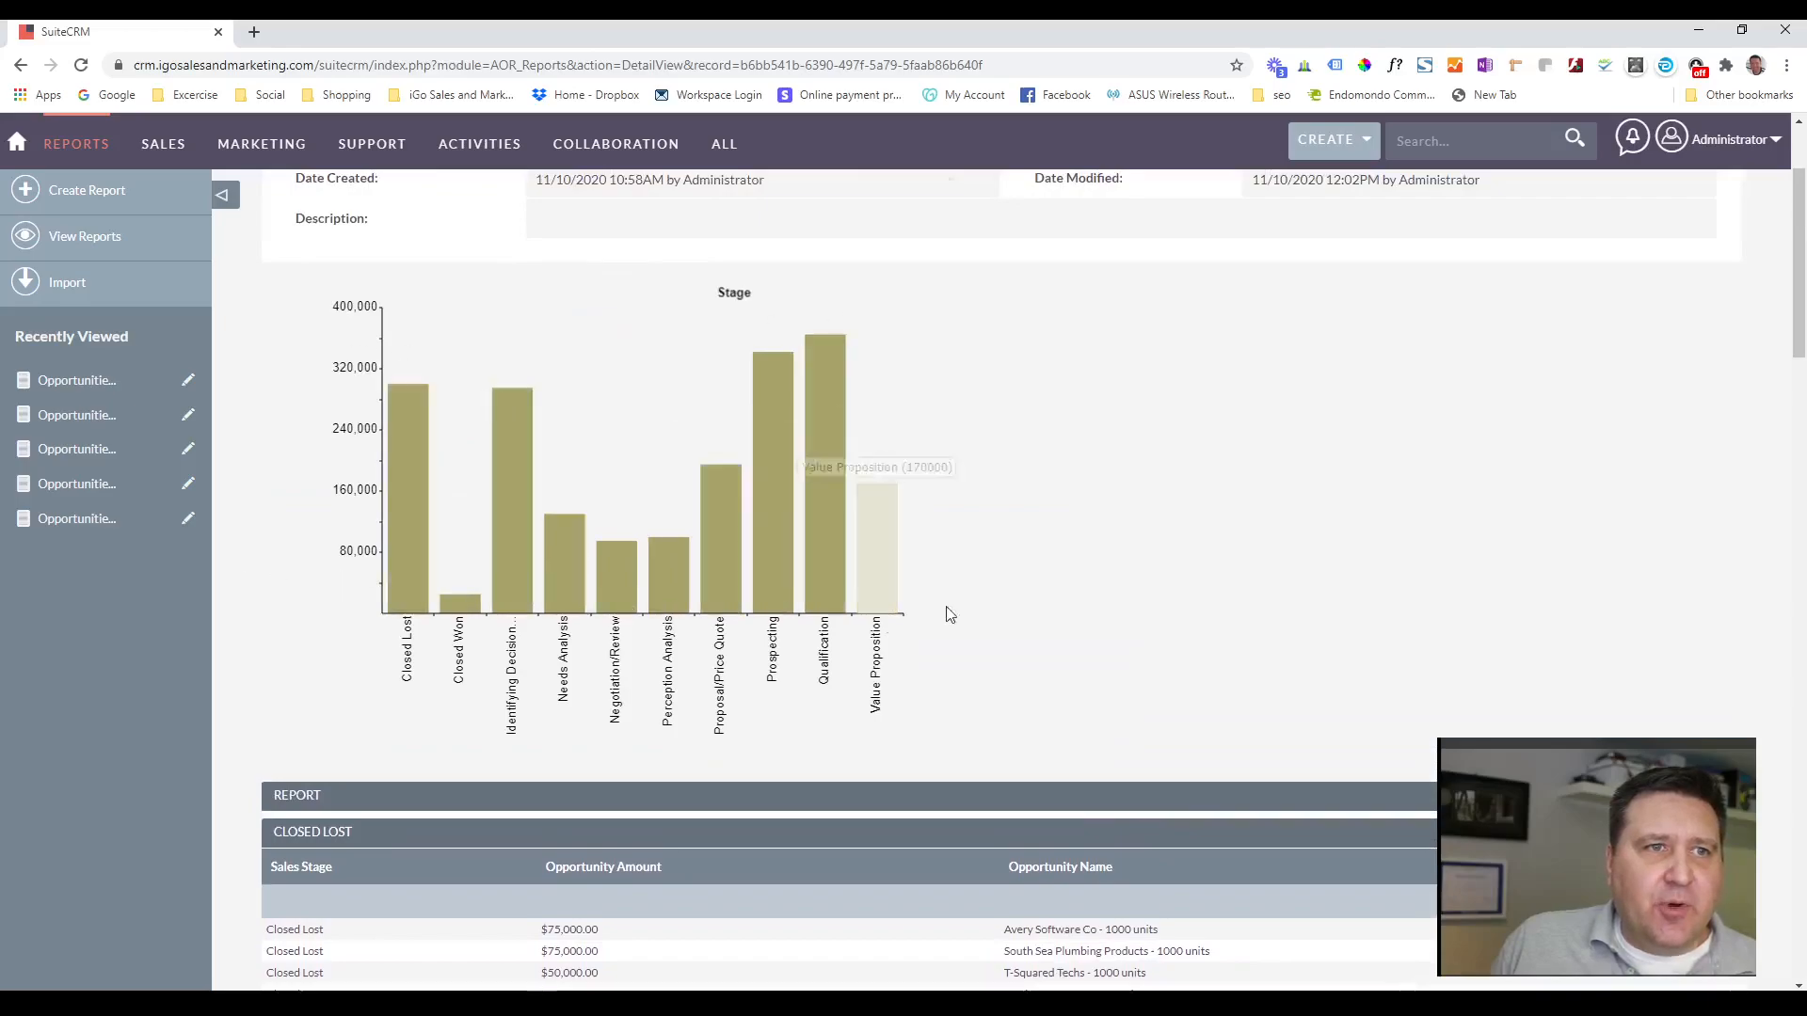
pyautogui.scroll(-7, 1181, 613)
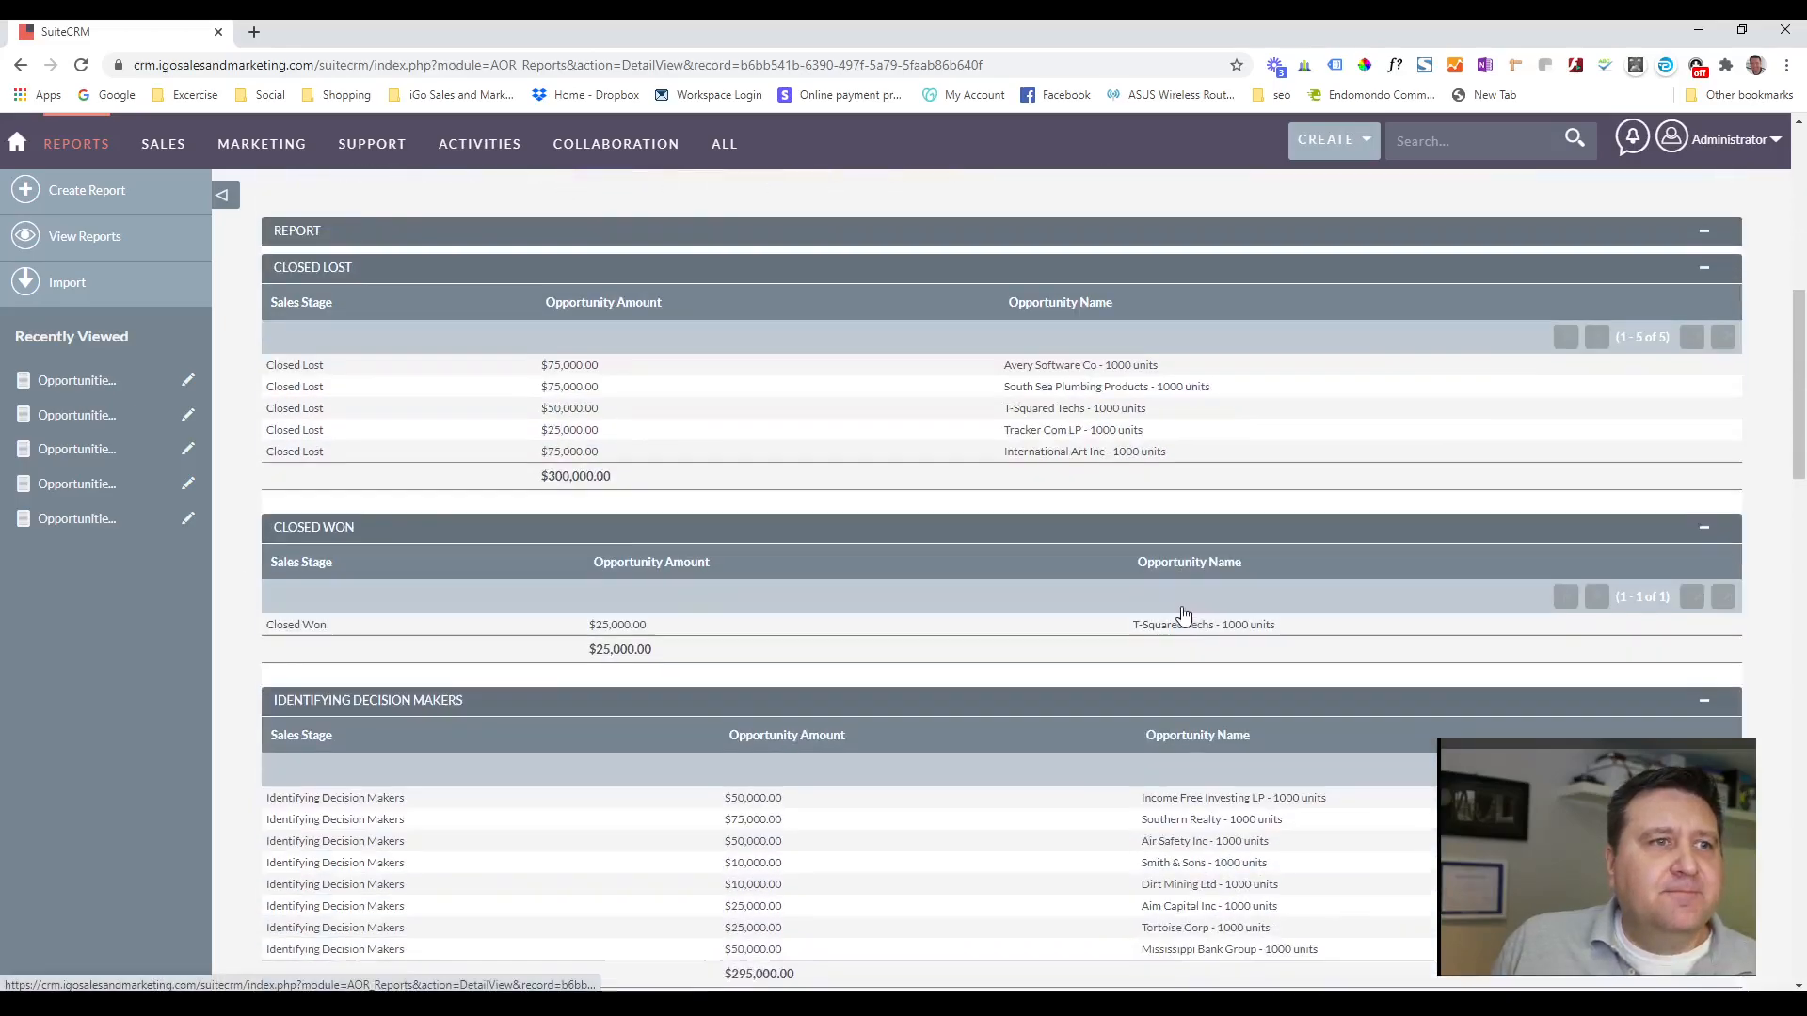
pyautogui.scroll(-2, 1182, 613)
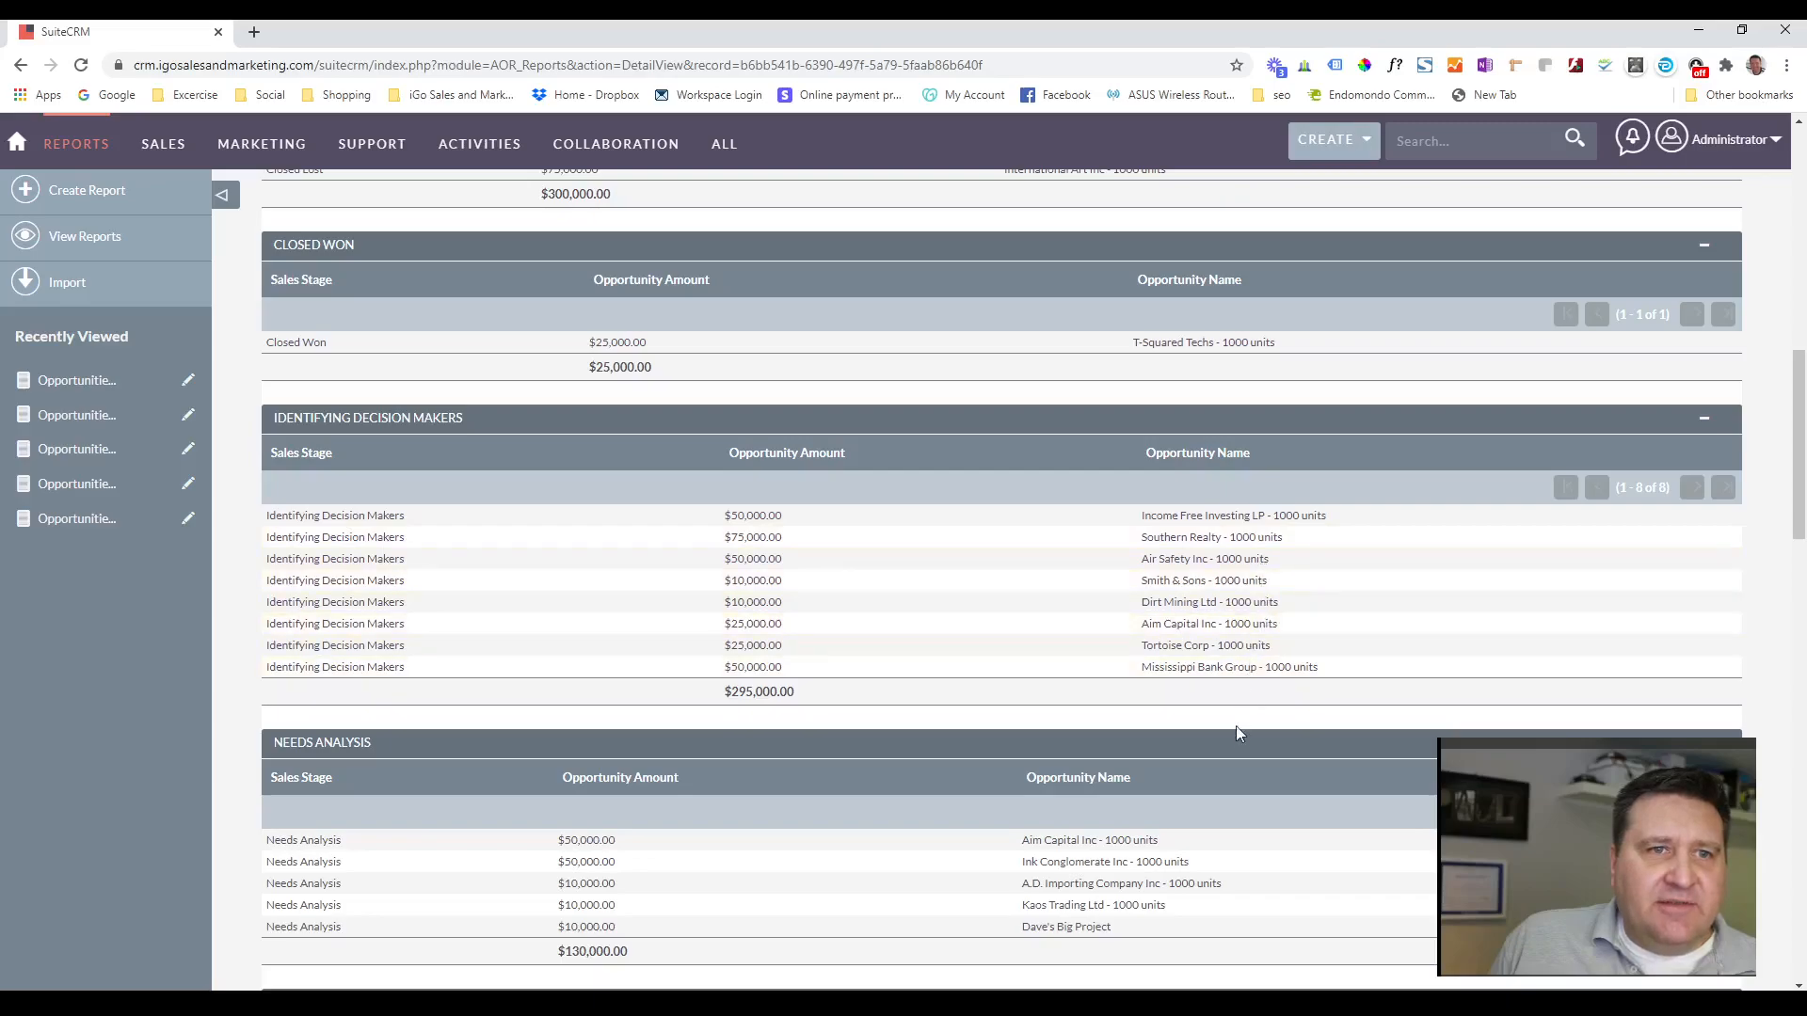
pyautogui.scroll(7, 633, 861)
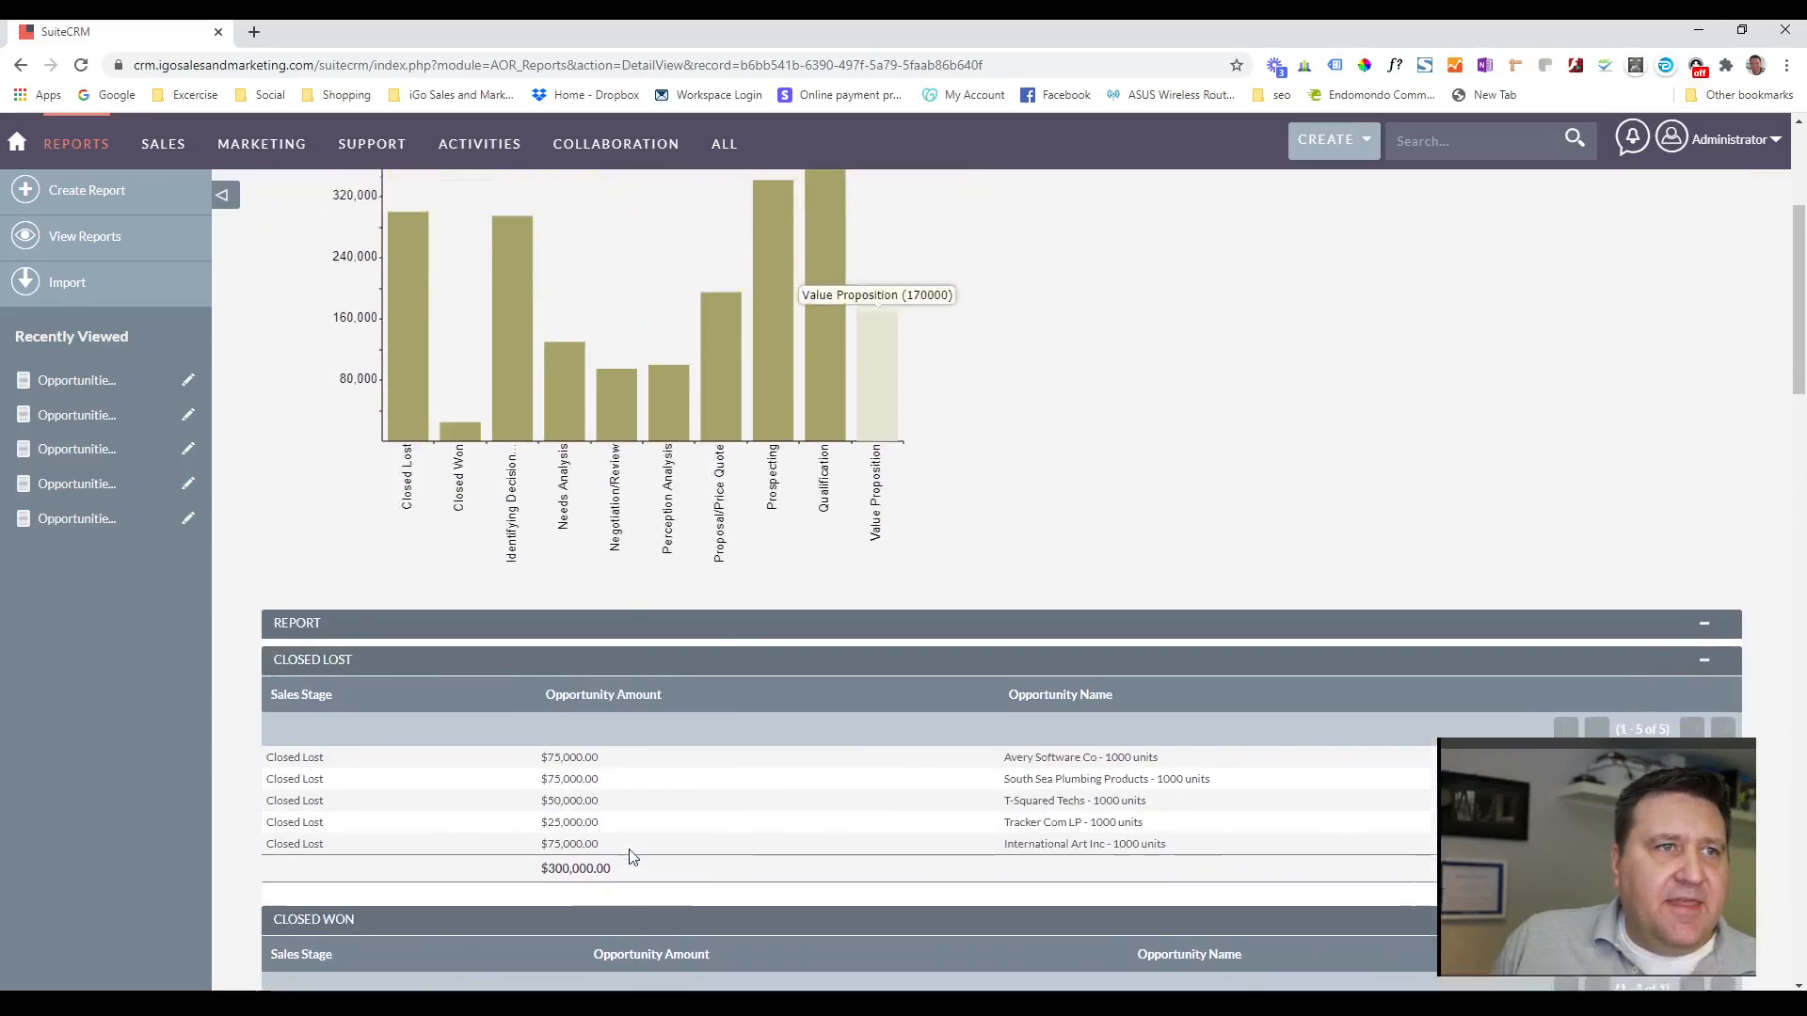
pyautogui.scroll(2, 633, 857)
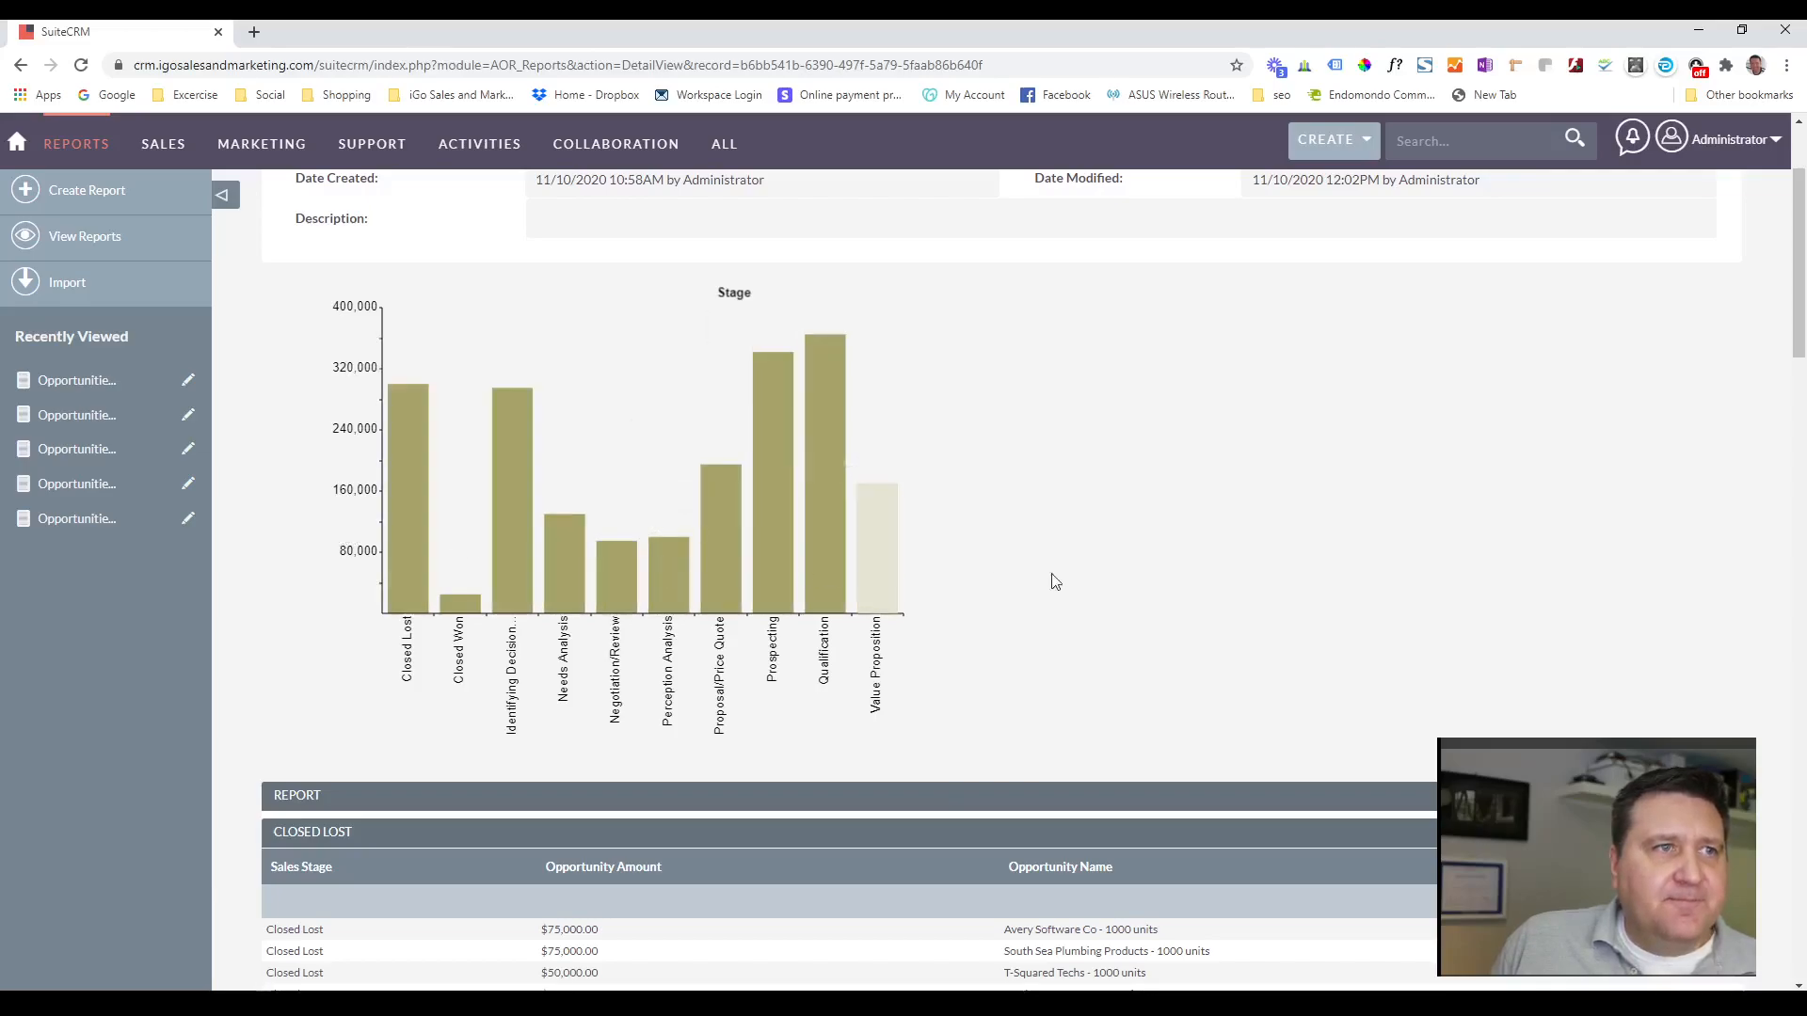
pyautogui.scroll(2, 1182, 608)
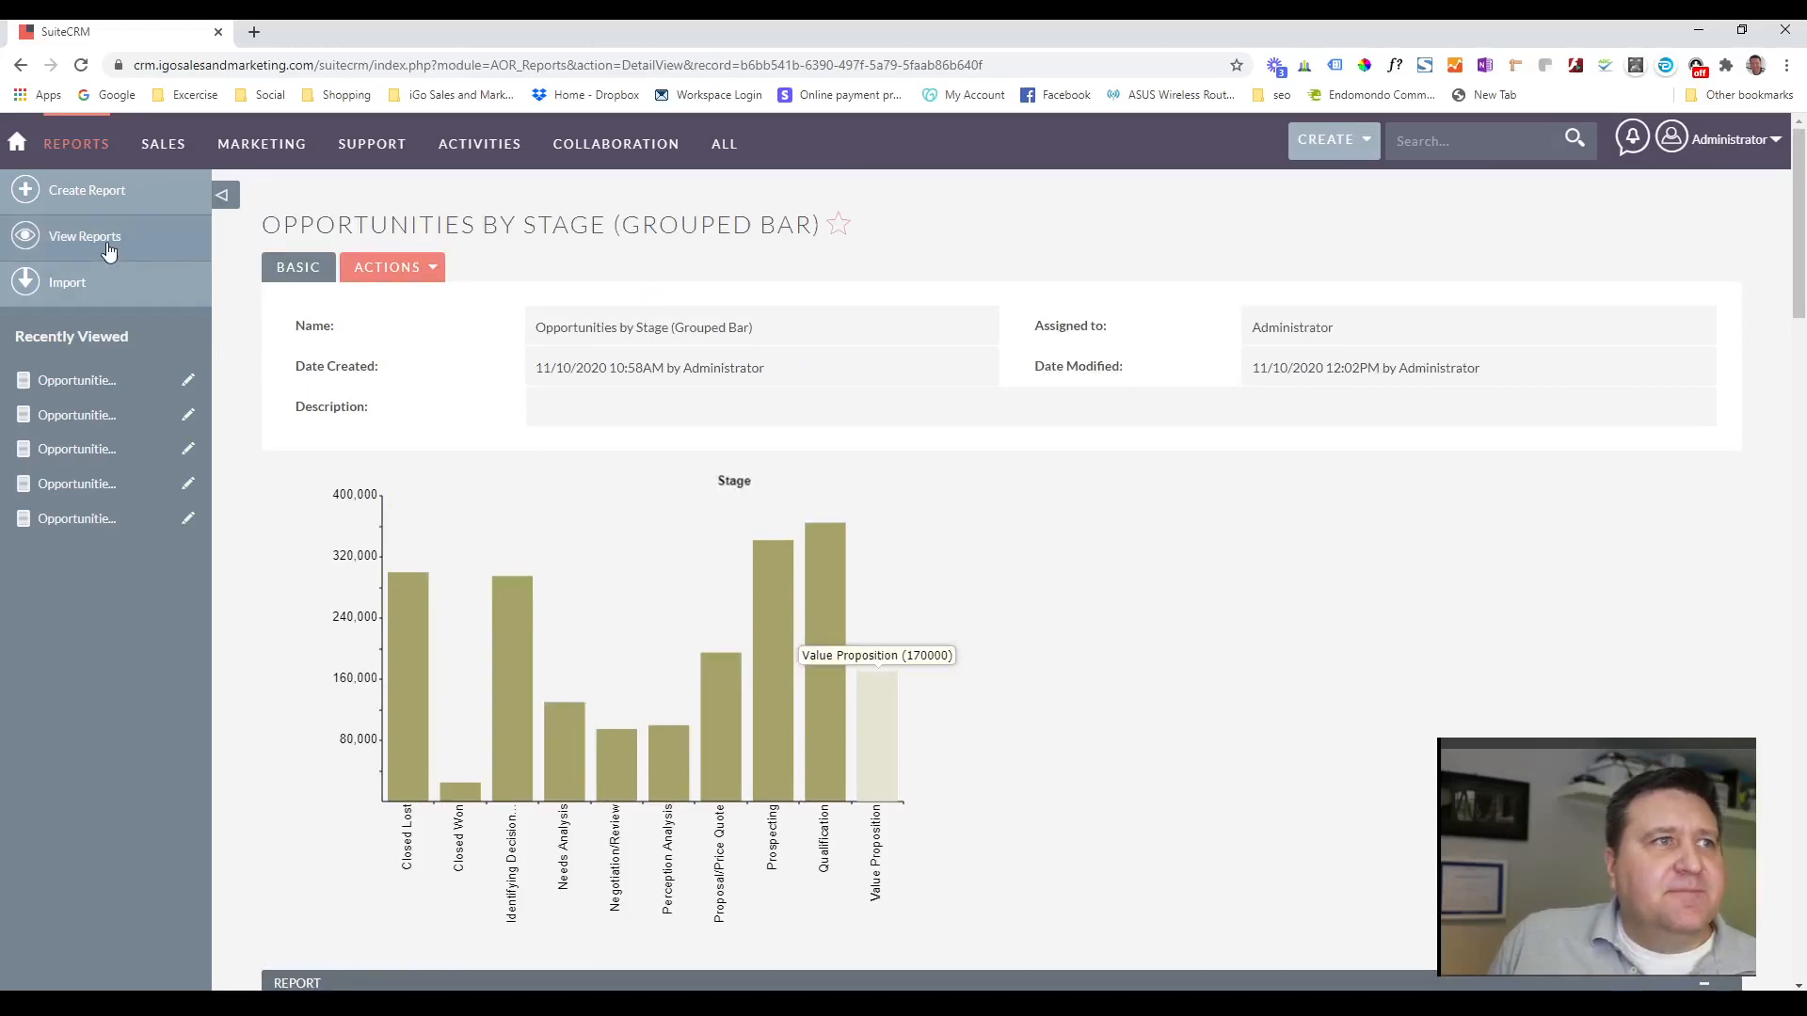
# Open the Opportunities by Stage (Stacked Bar) report and examine the assigned-user segments in the Closed Lost and Identifying Decision Makers bars.
pyautogui.click(78, 240)
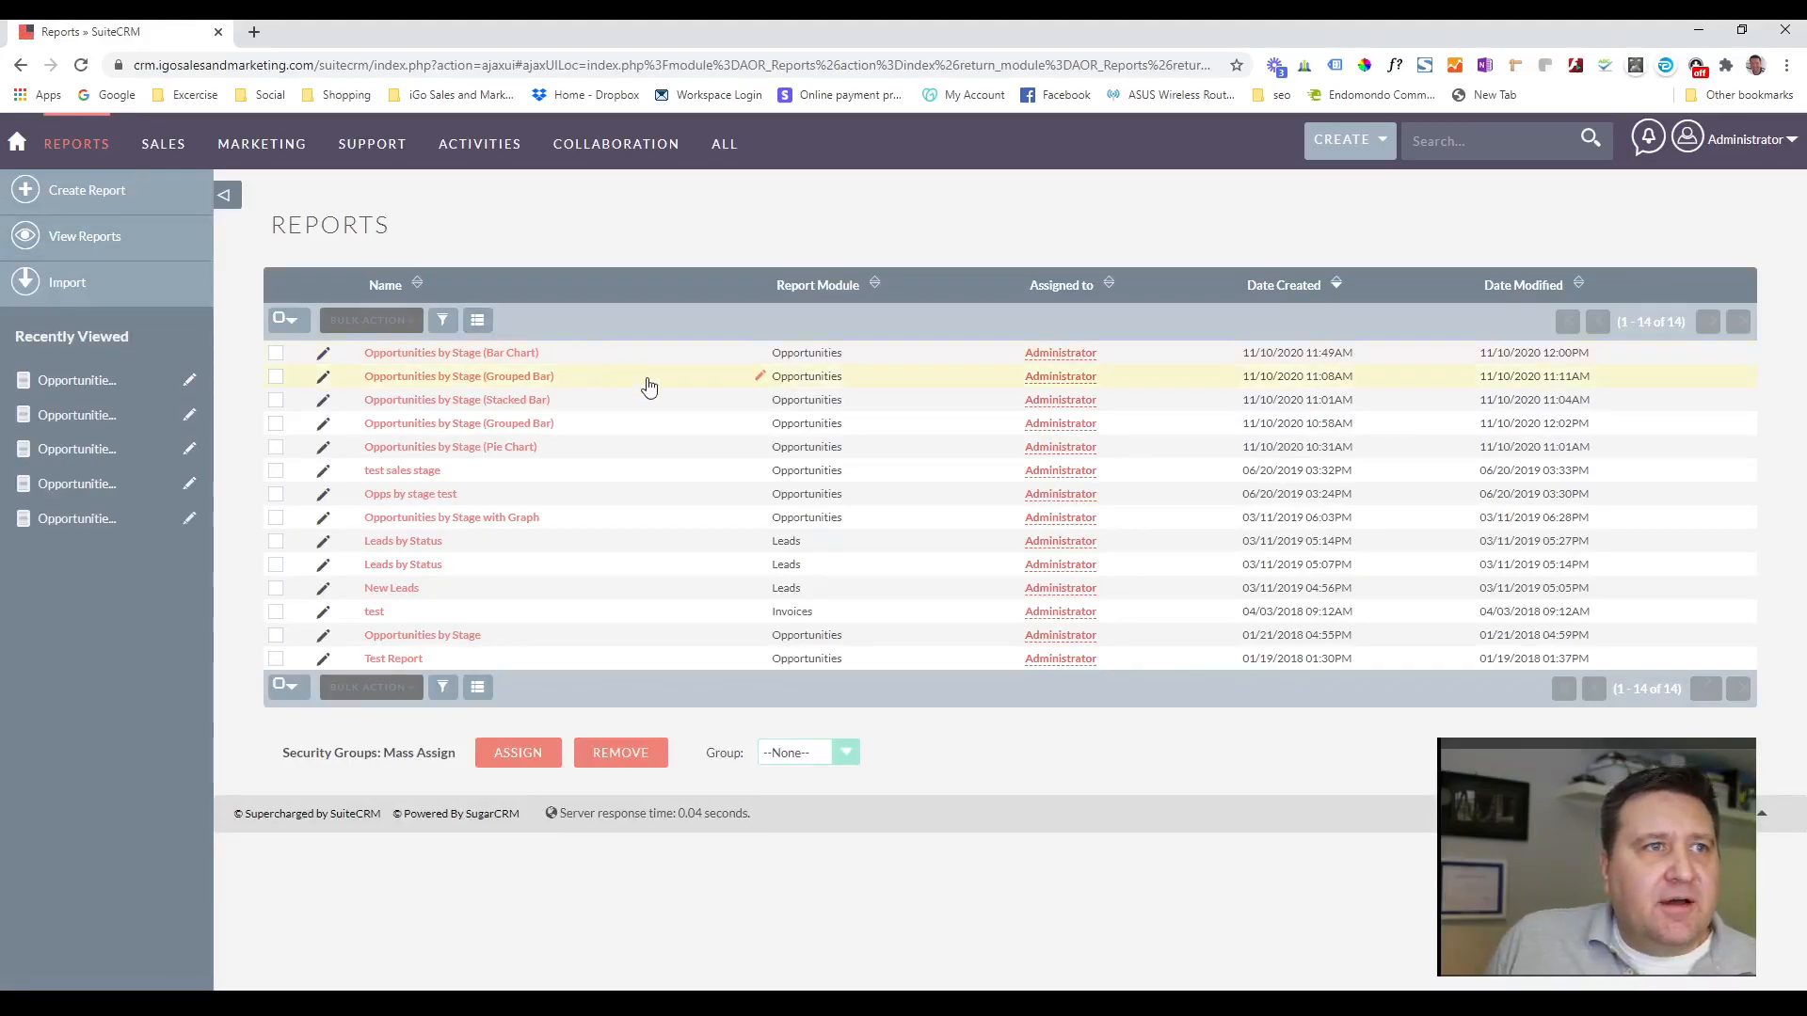
pyautogui.click(458, 403)
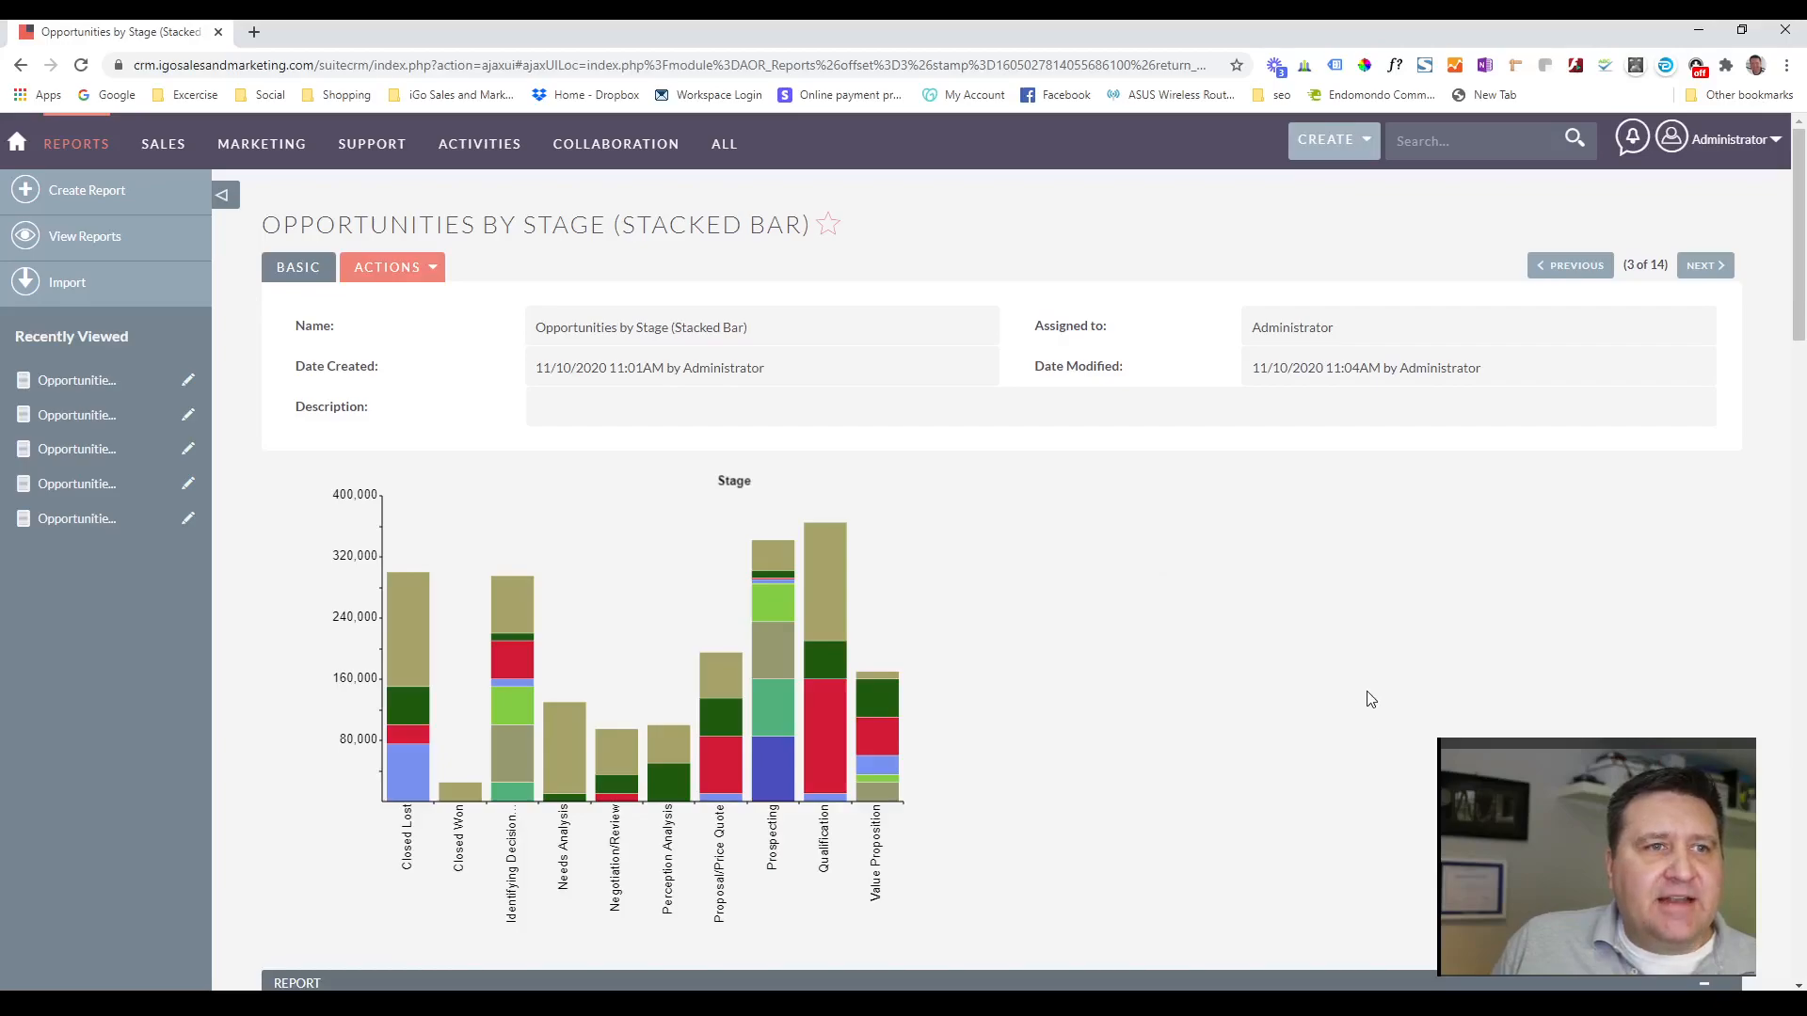
pyautogui.scroll(-2, 1173, 550)
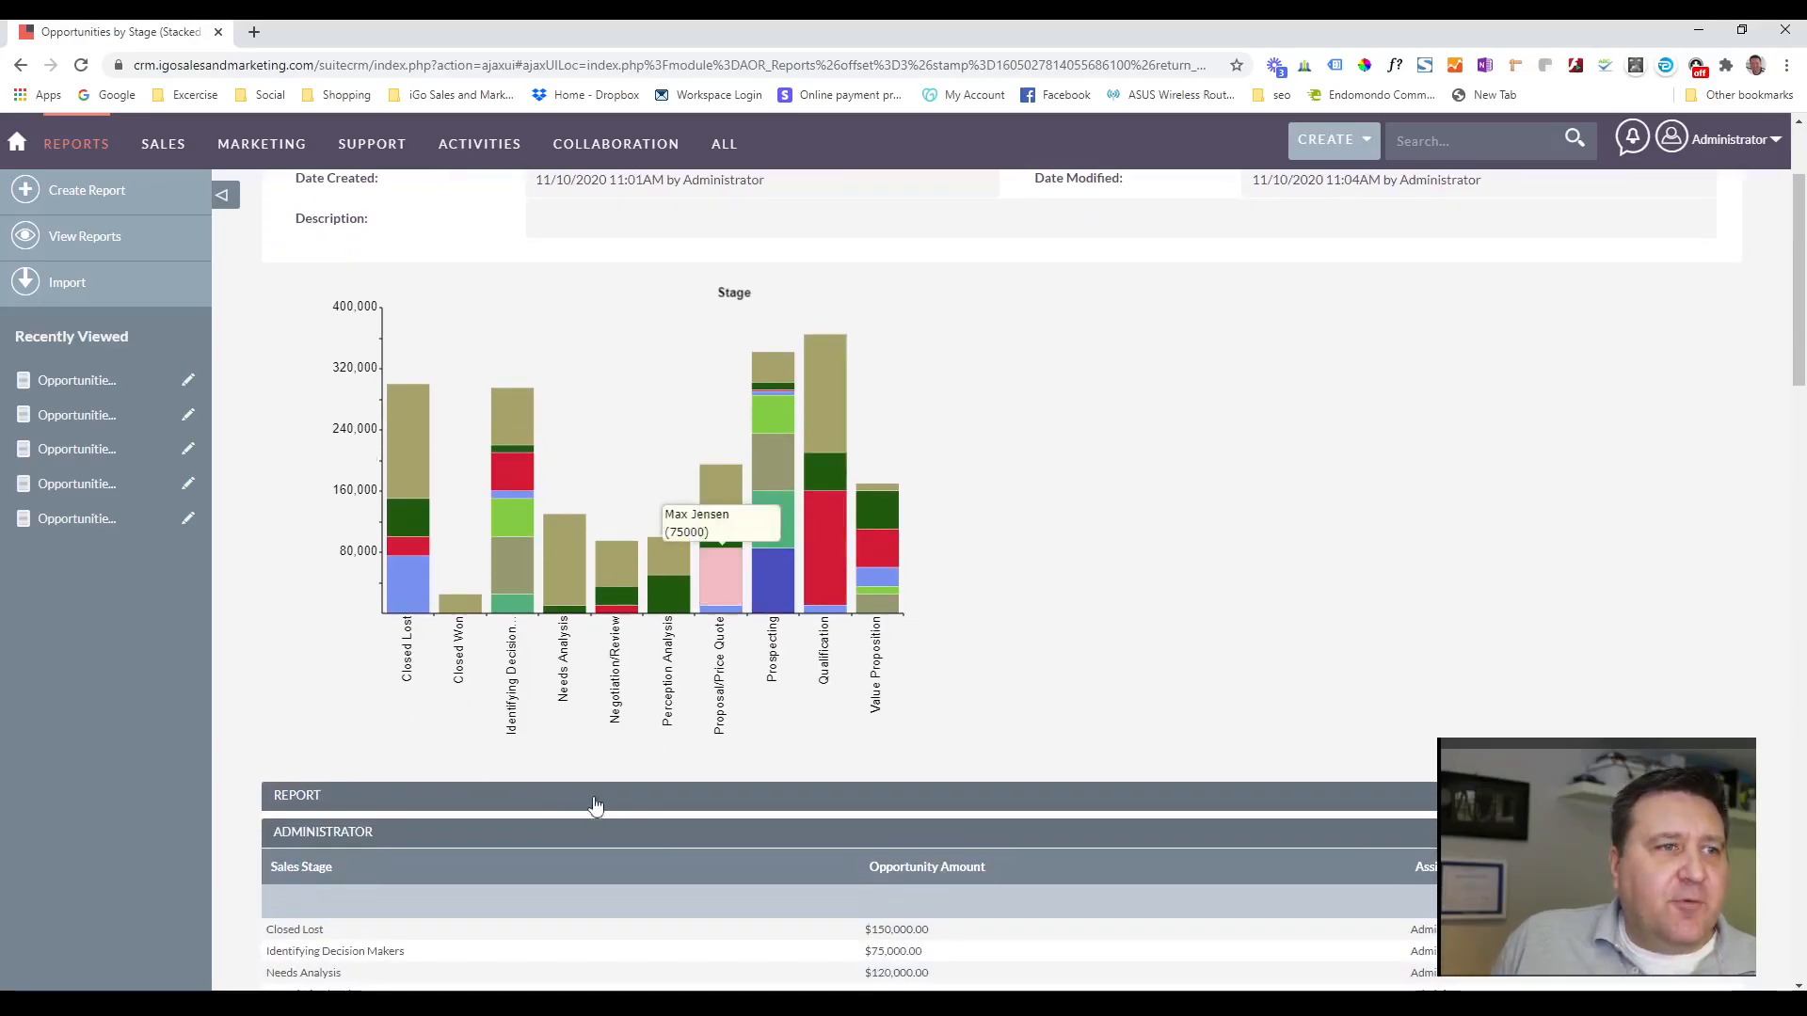
pyautogui.moveTo(410, 519)
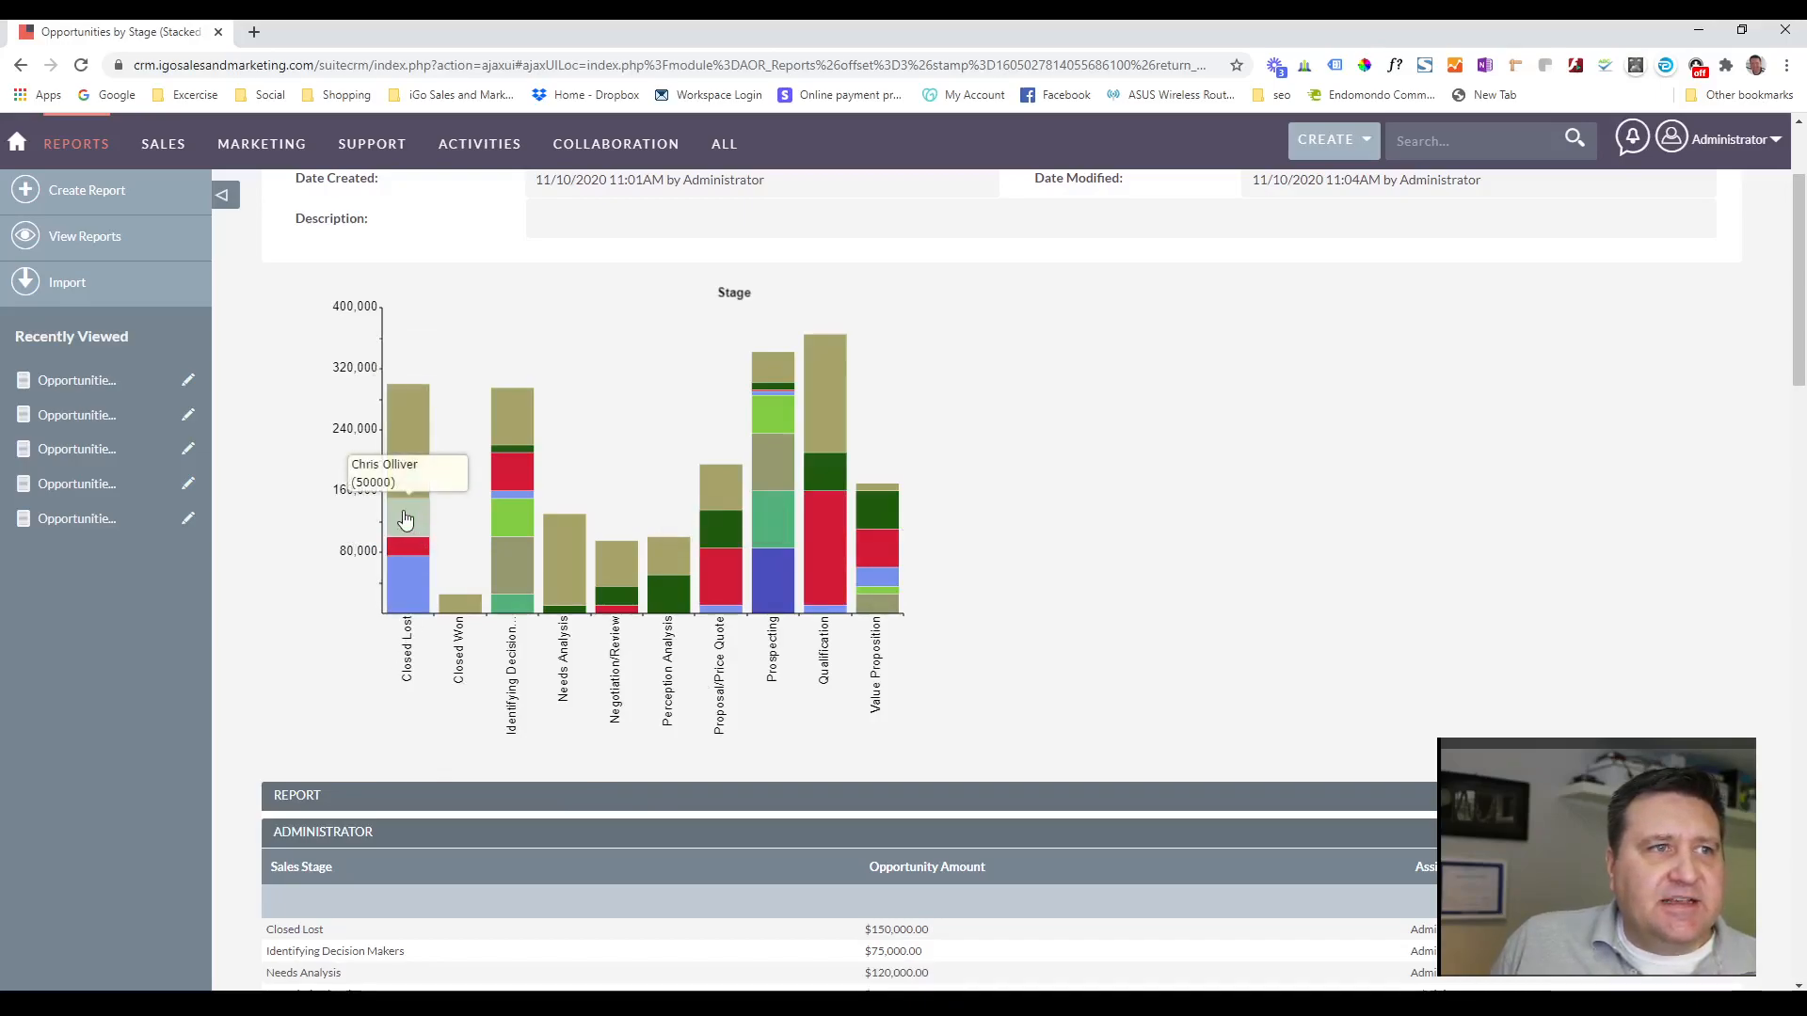
pyautogui.moveTo(410, 582)
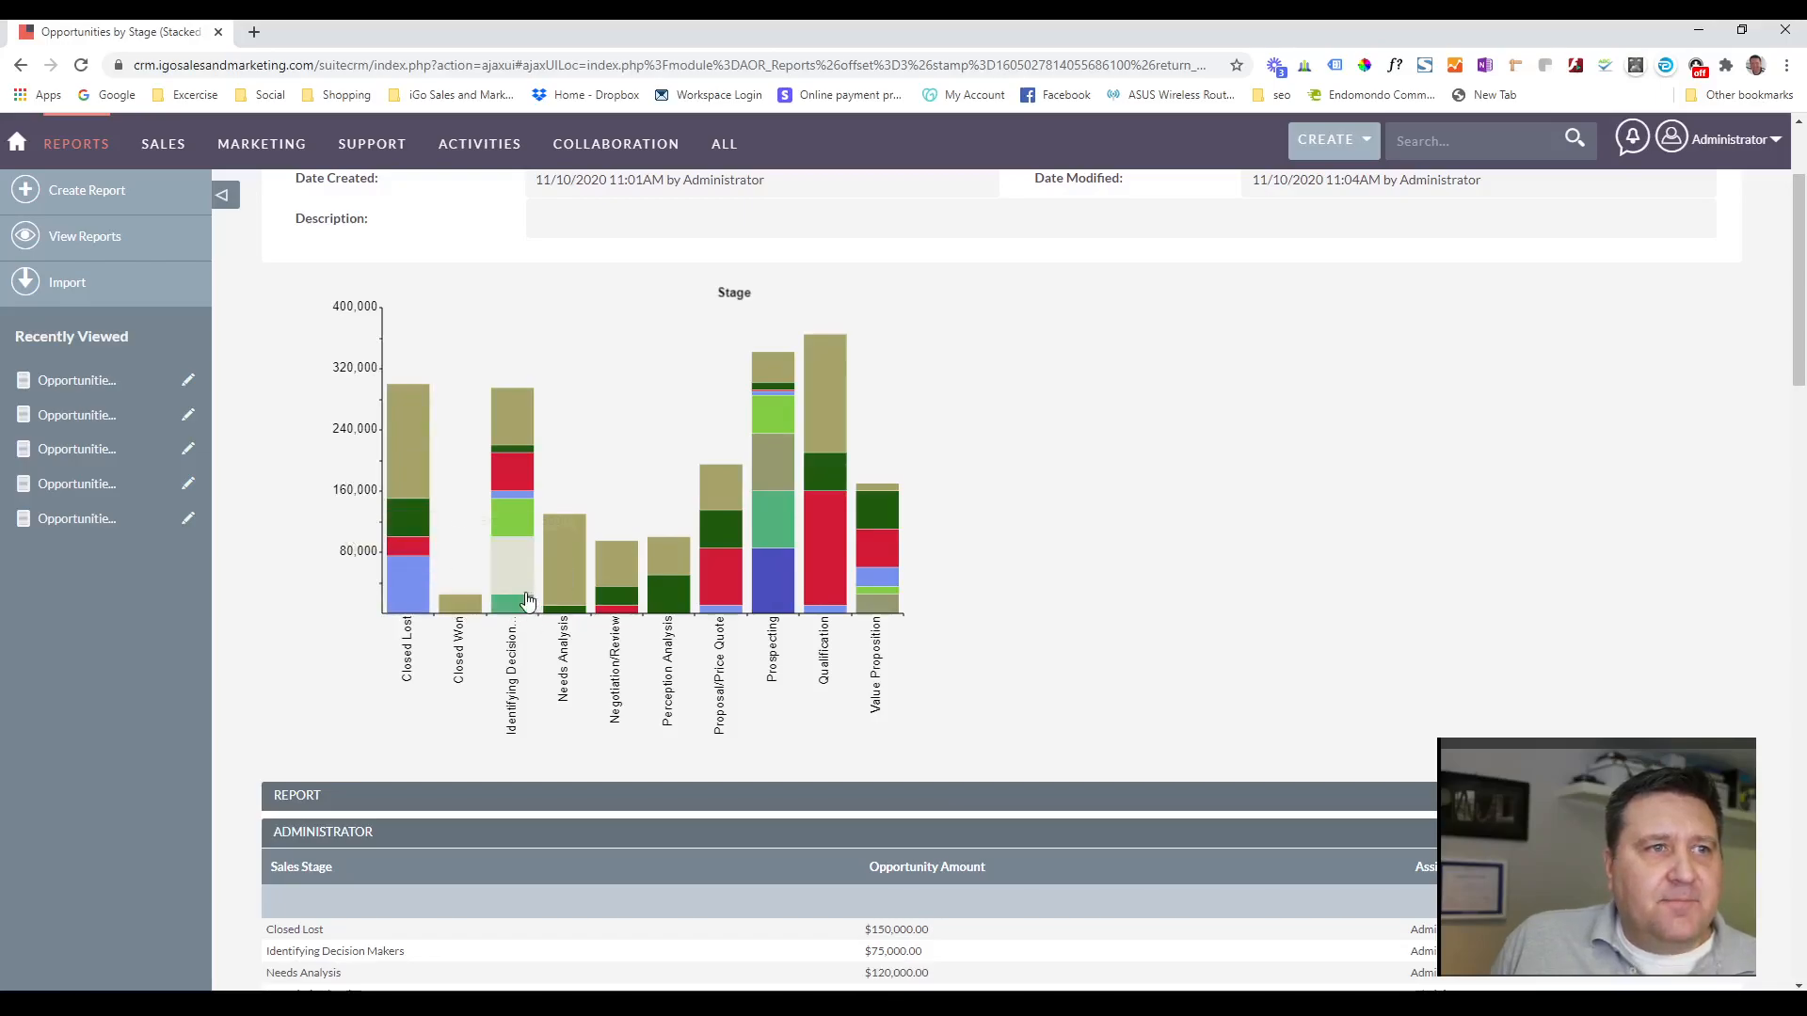
pyautogui.moveTo(516, 522)
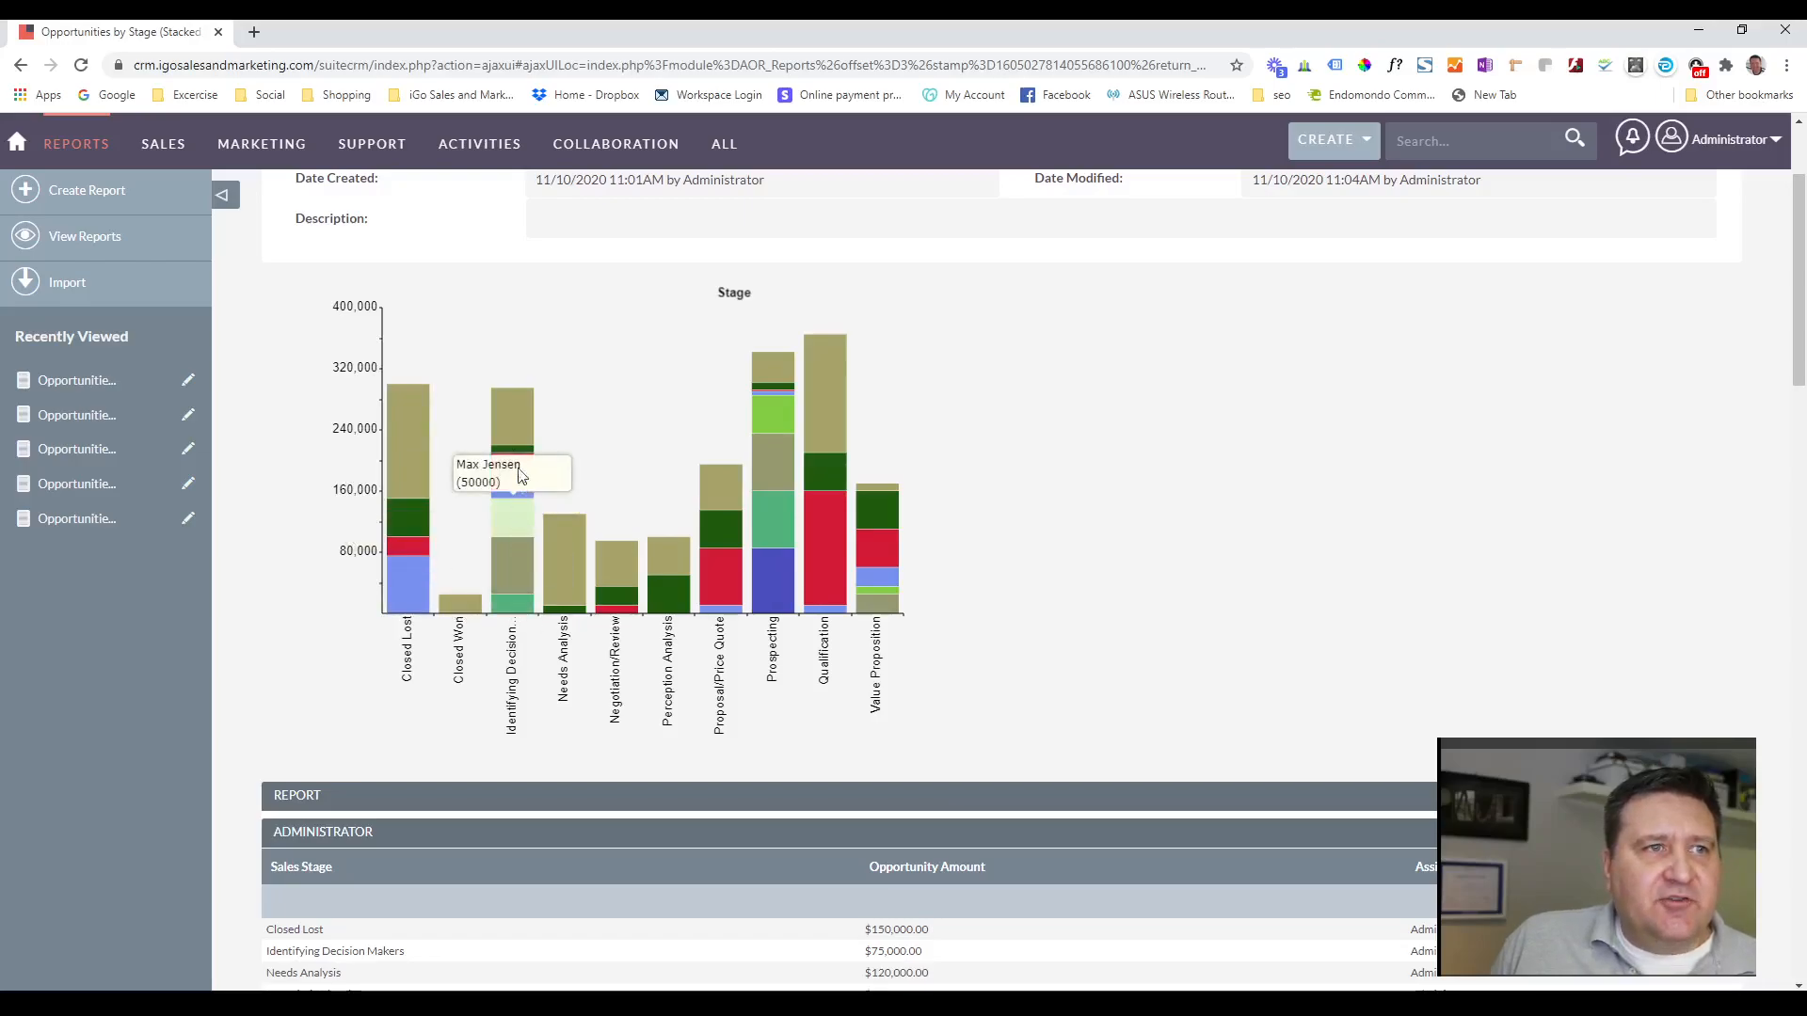
# Review the stacked bar report's tables of opportunity amounts by sales stage, grouped by assigned user.
pyautogui.scroll(-1, 1261, 473)
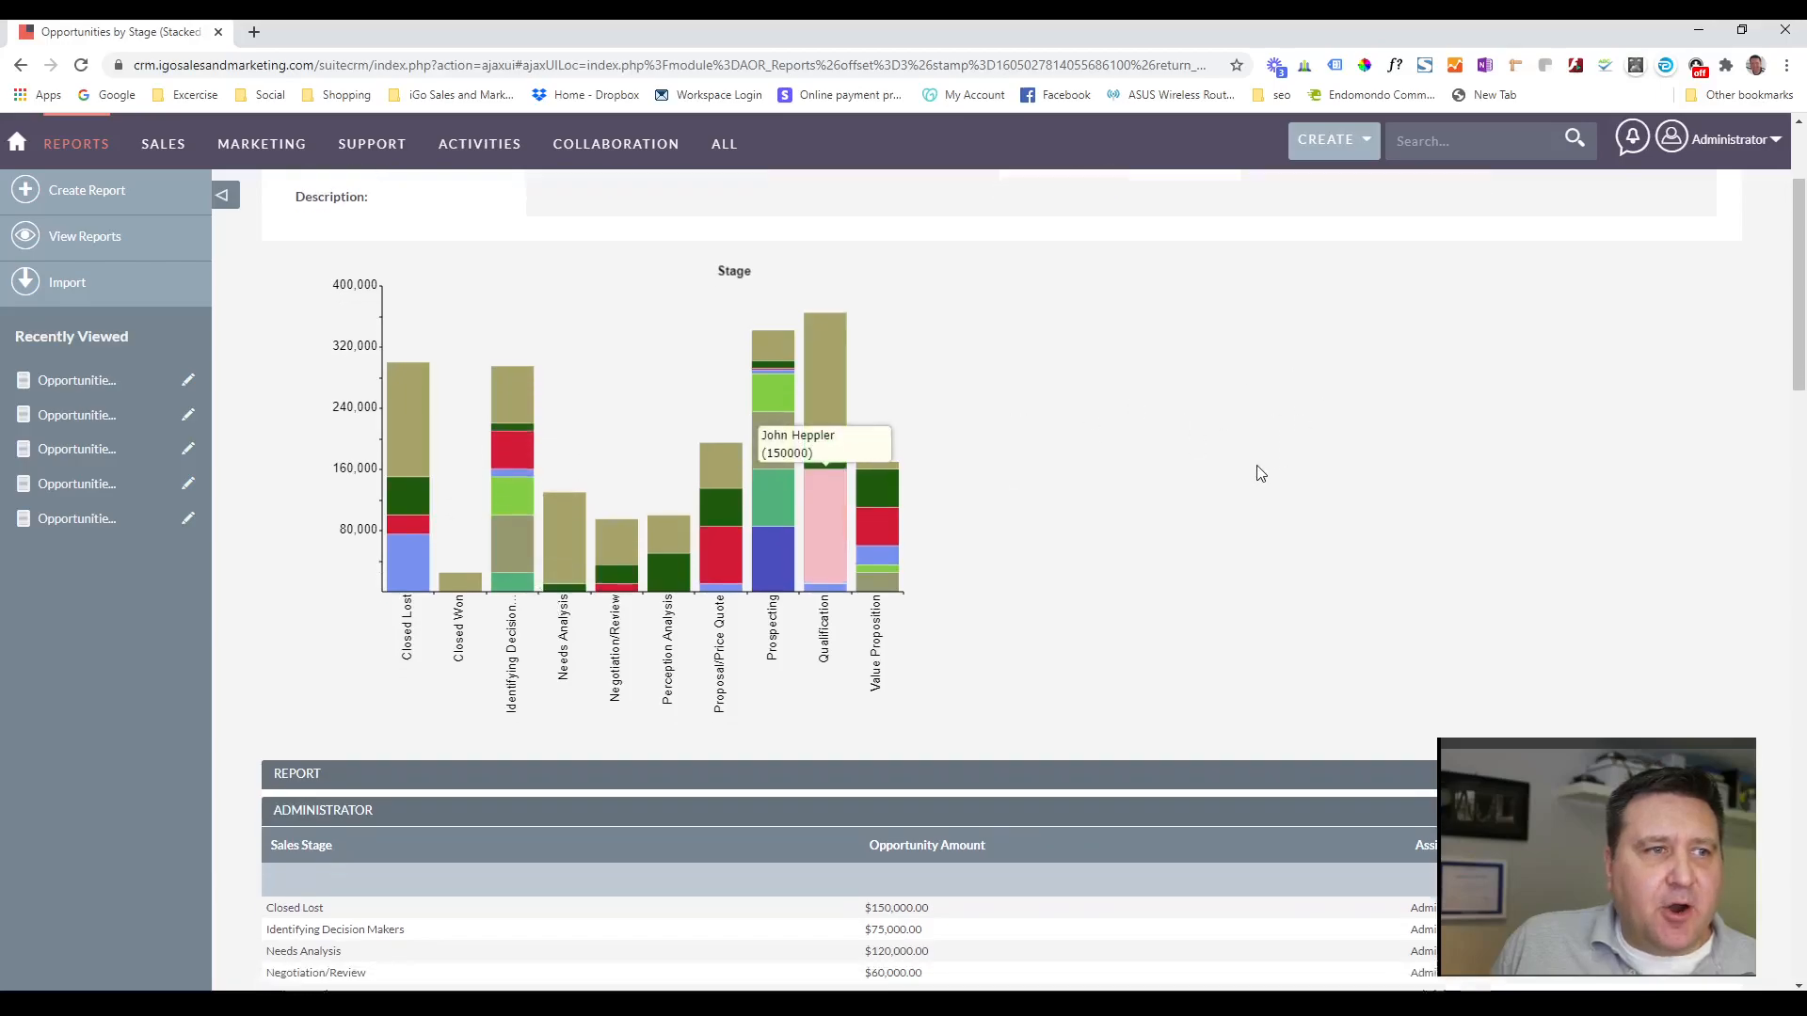
pyautogui.scroll(-4, 1261, 474)
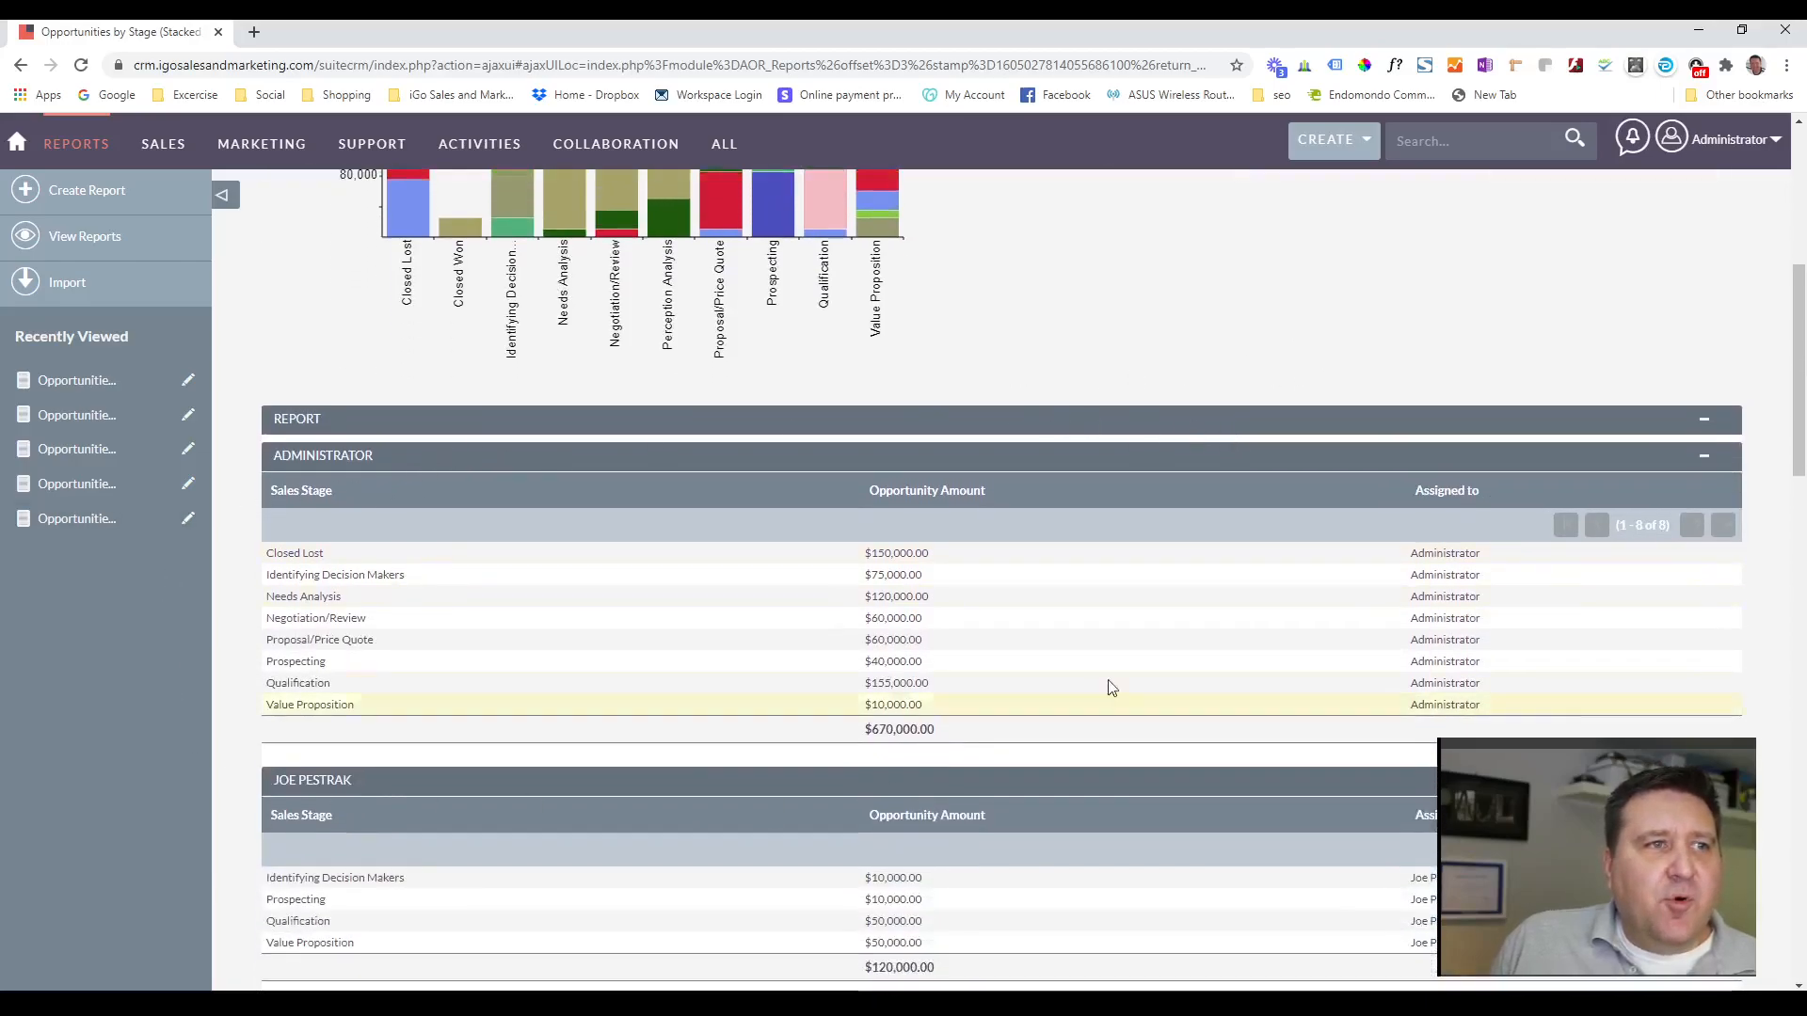
pyautogui.scroll(-1, 431, 497)
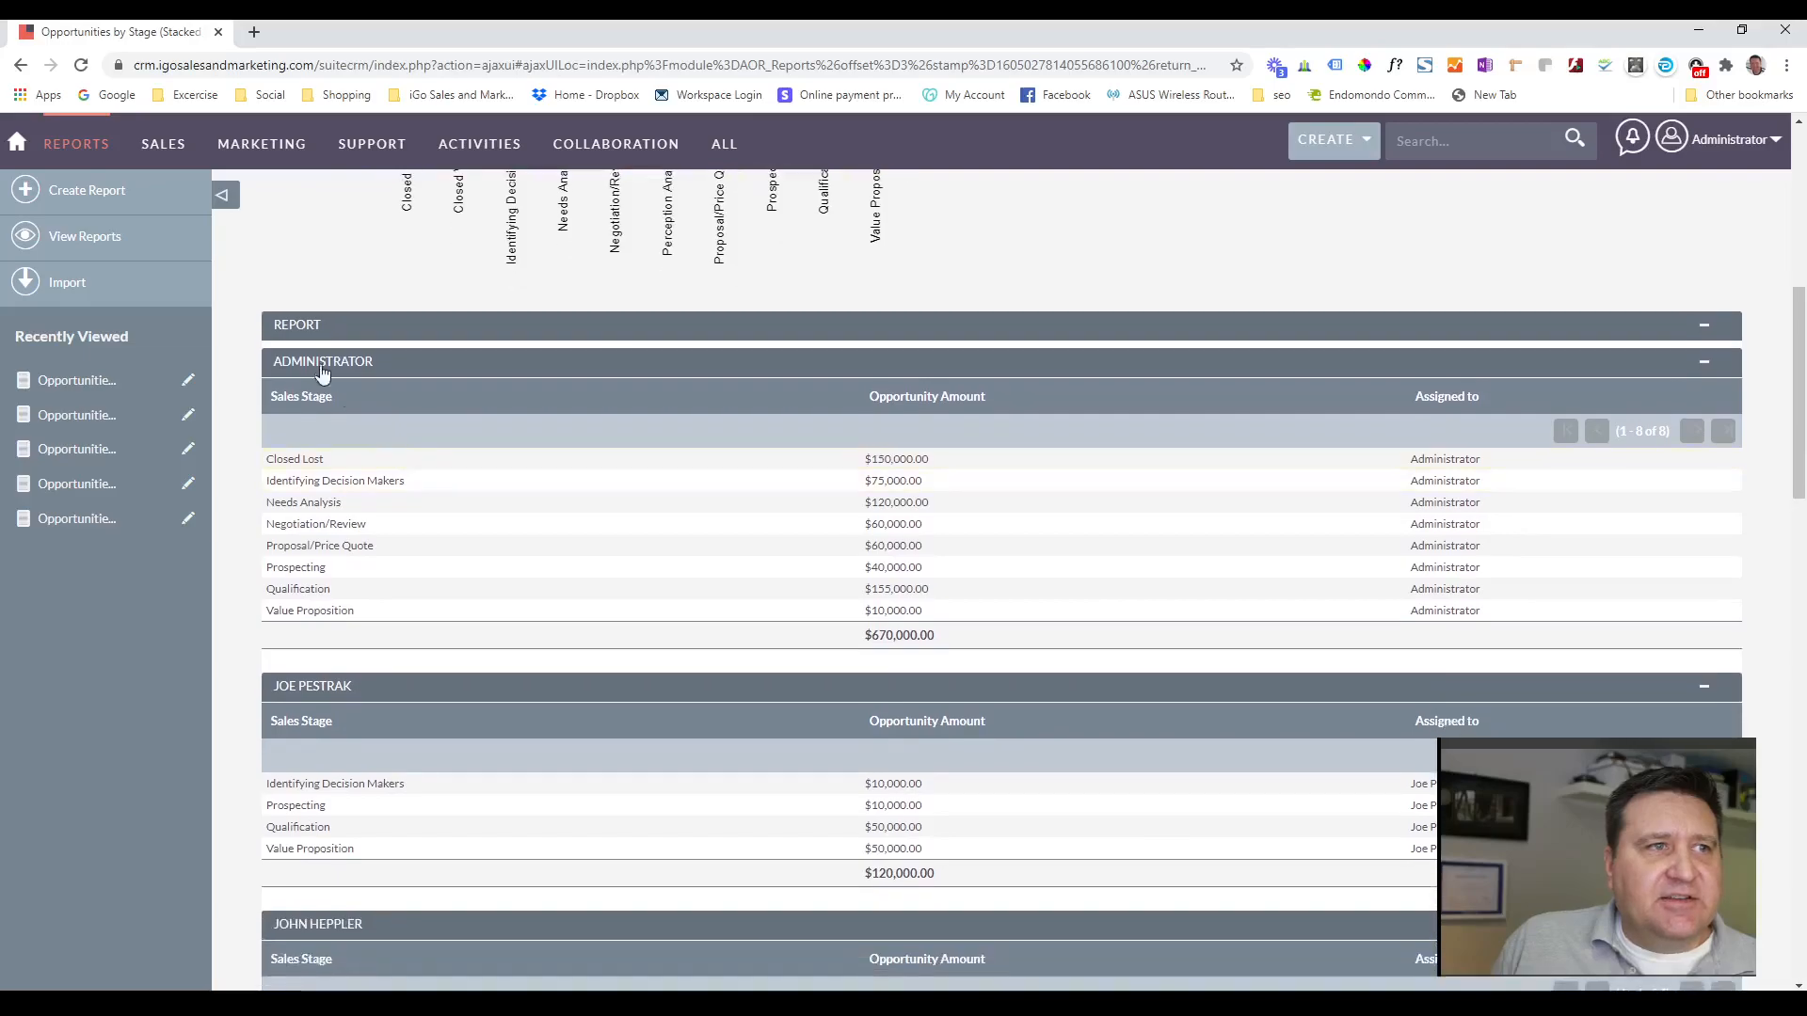
pyautogui.scroll(-3, 331, 697)
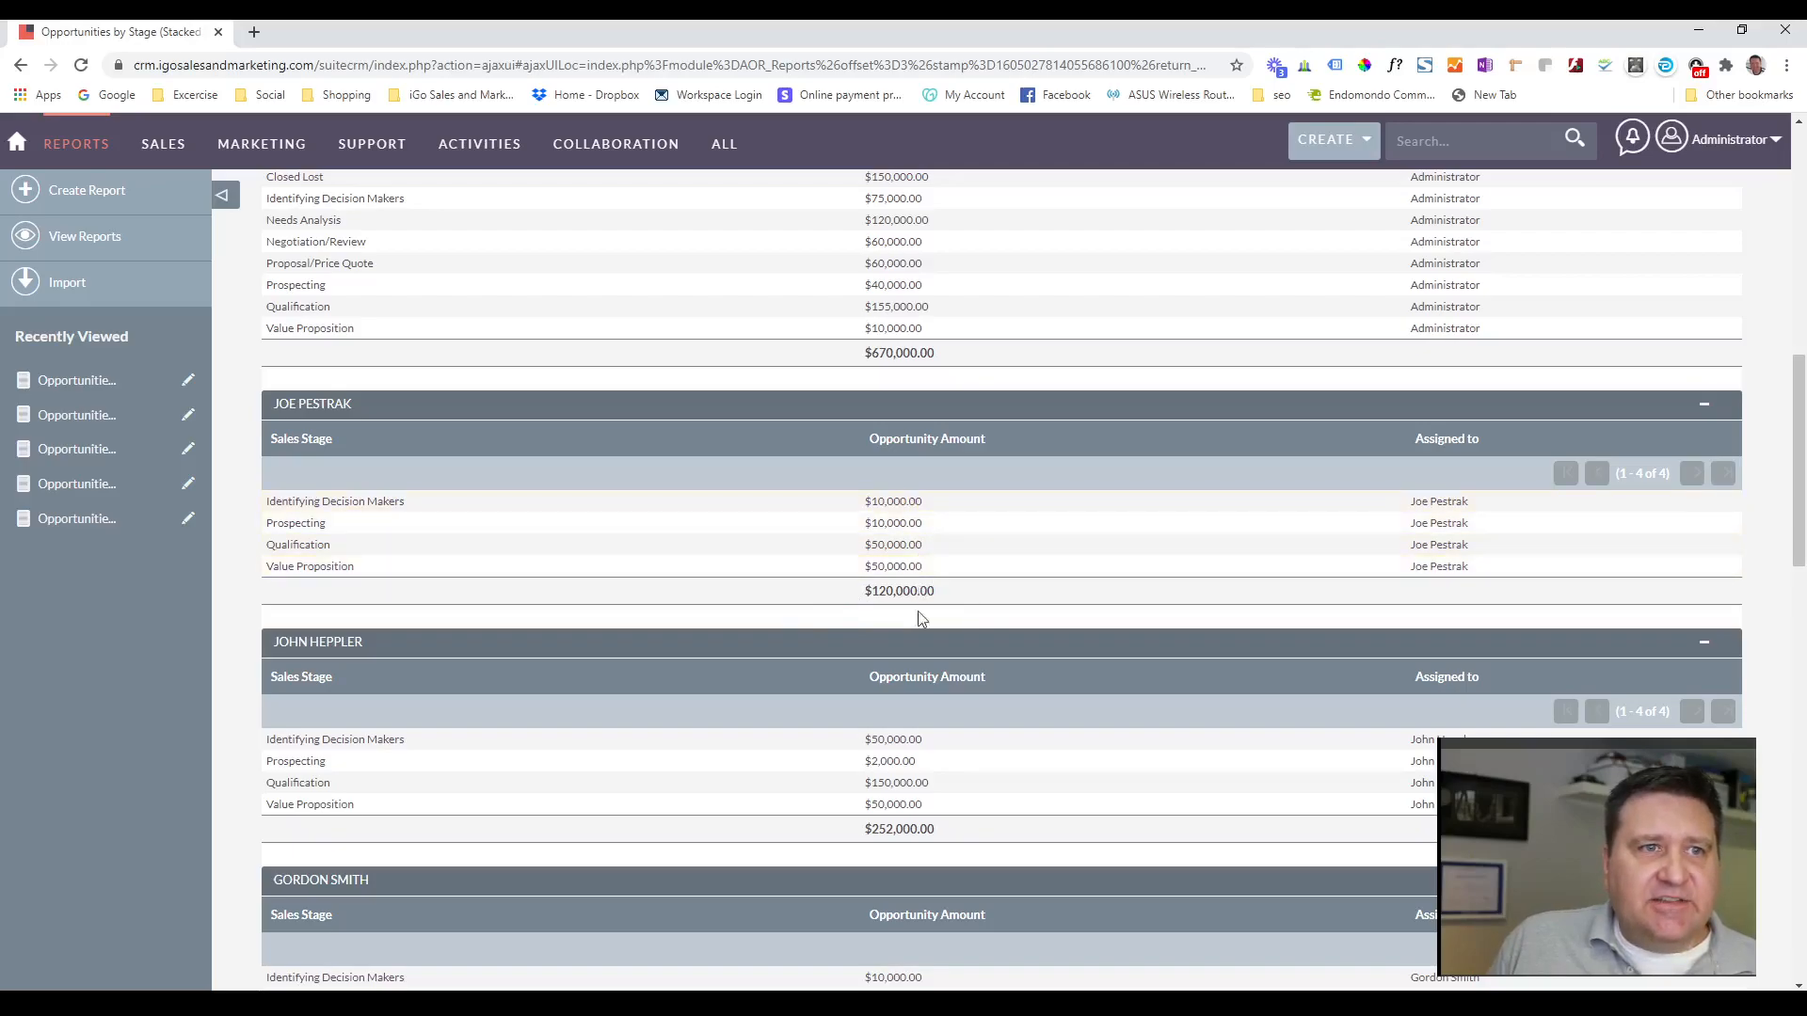
pyautogui.scroll(-8, 906, 840)
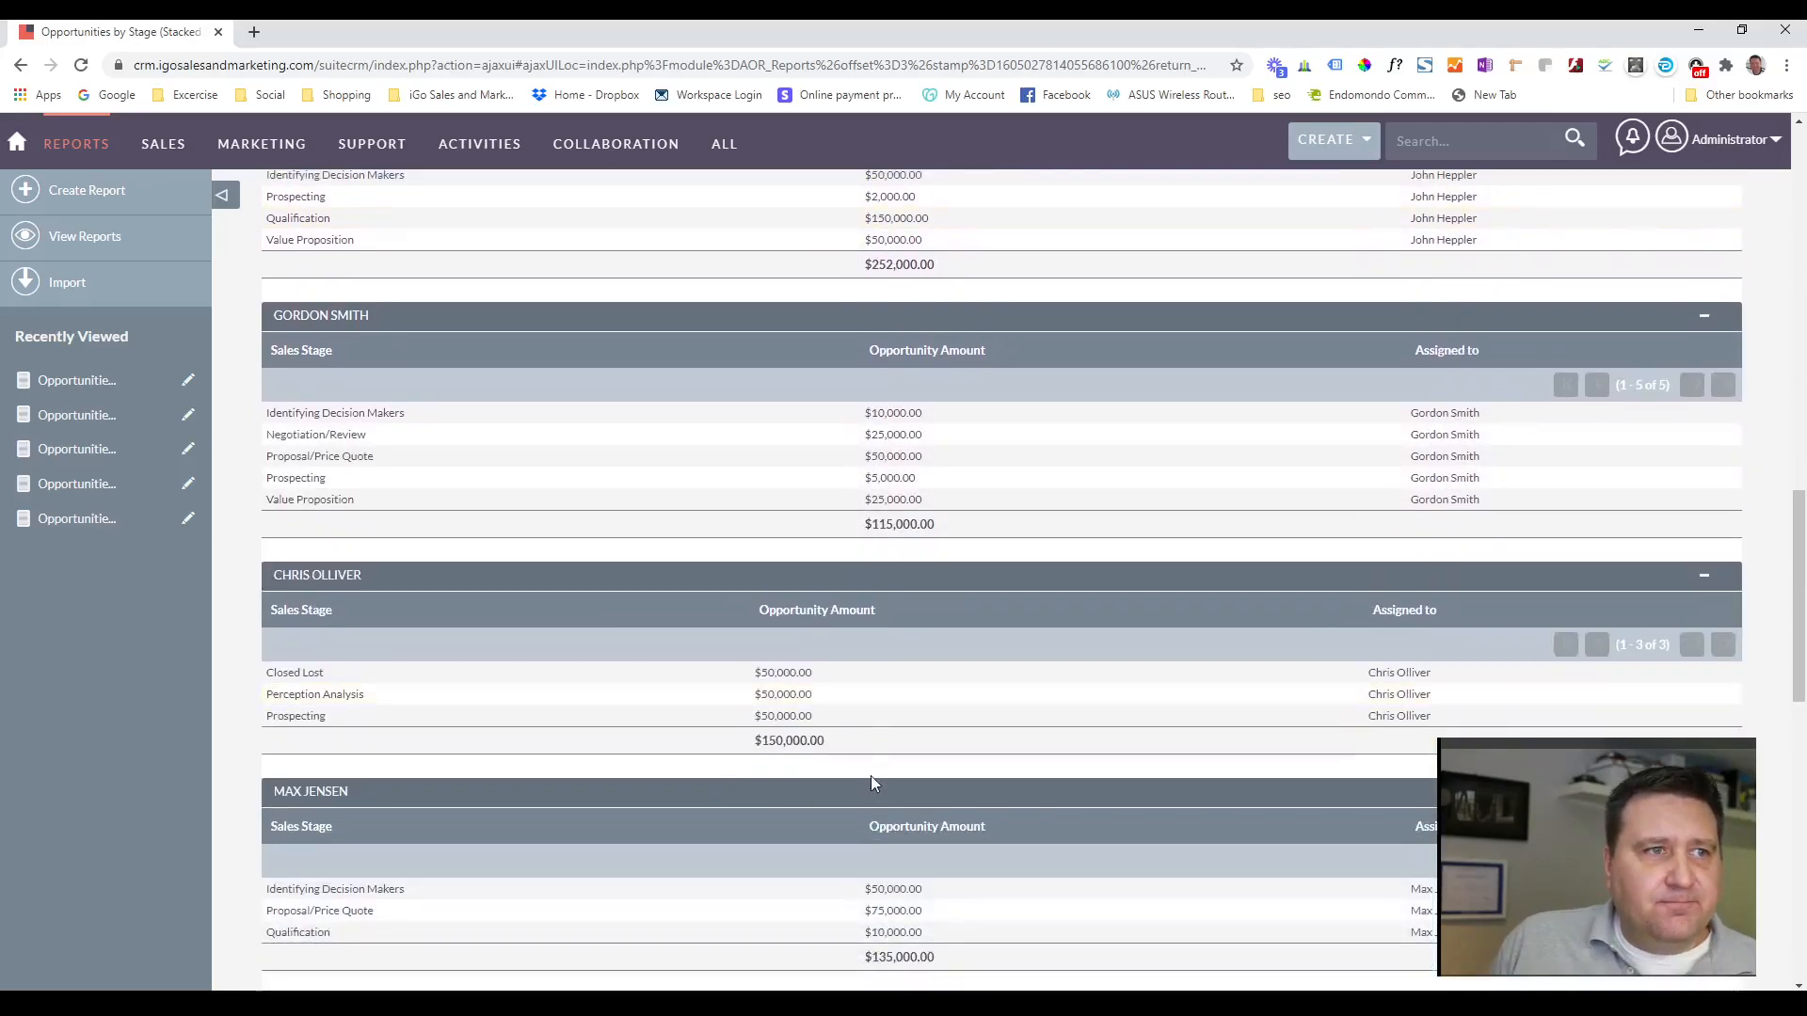
# Compare the stacked bar chart's assigned-user segments, including the Qualification bar, with the per-user opportunity tables.
pyautogui.scroll(15, 861, 764)
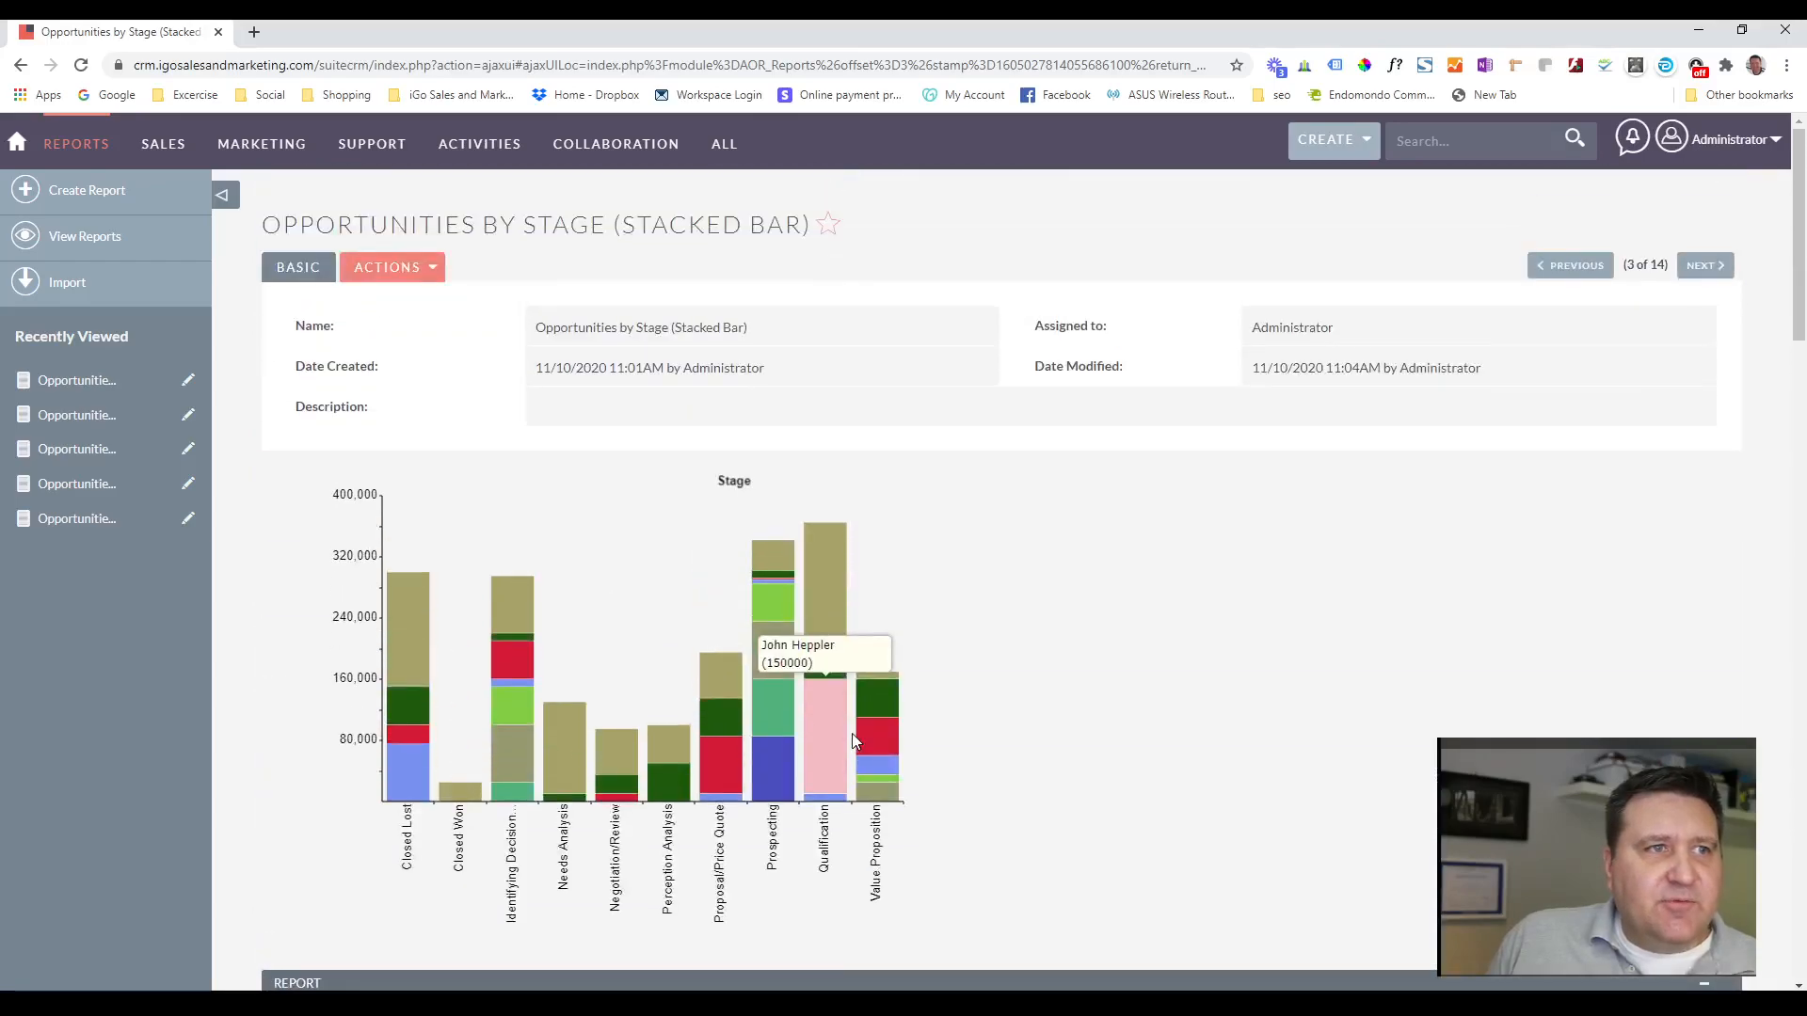
pyautogui.scroll(-4, 941, 715)
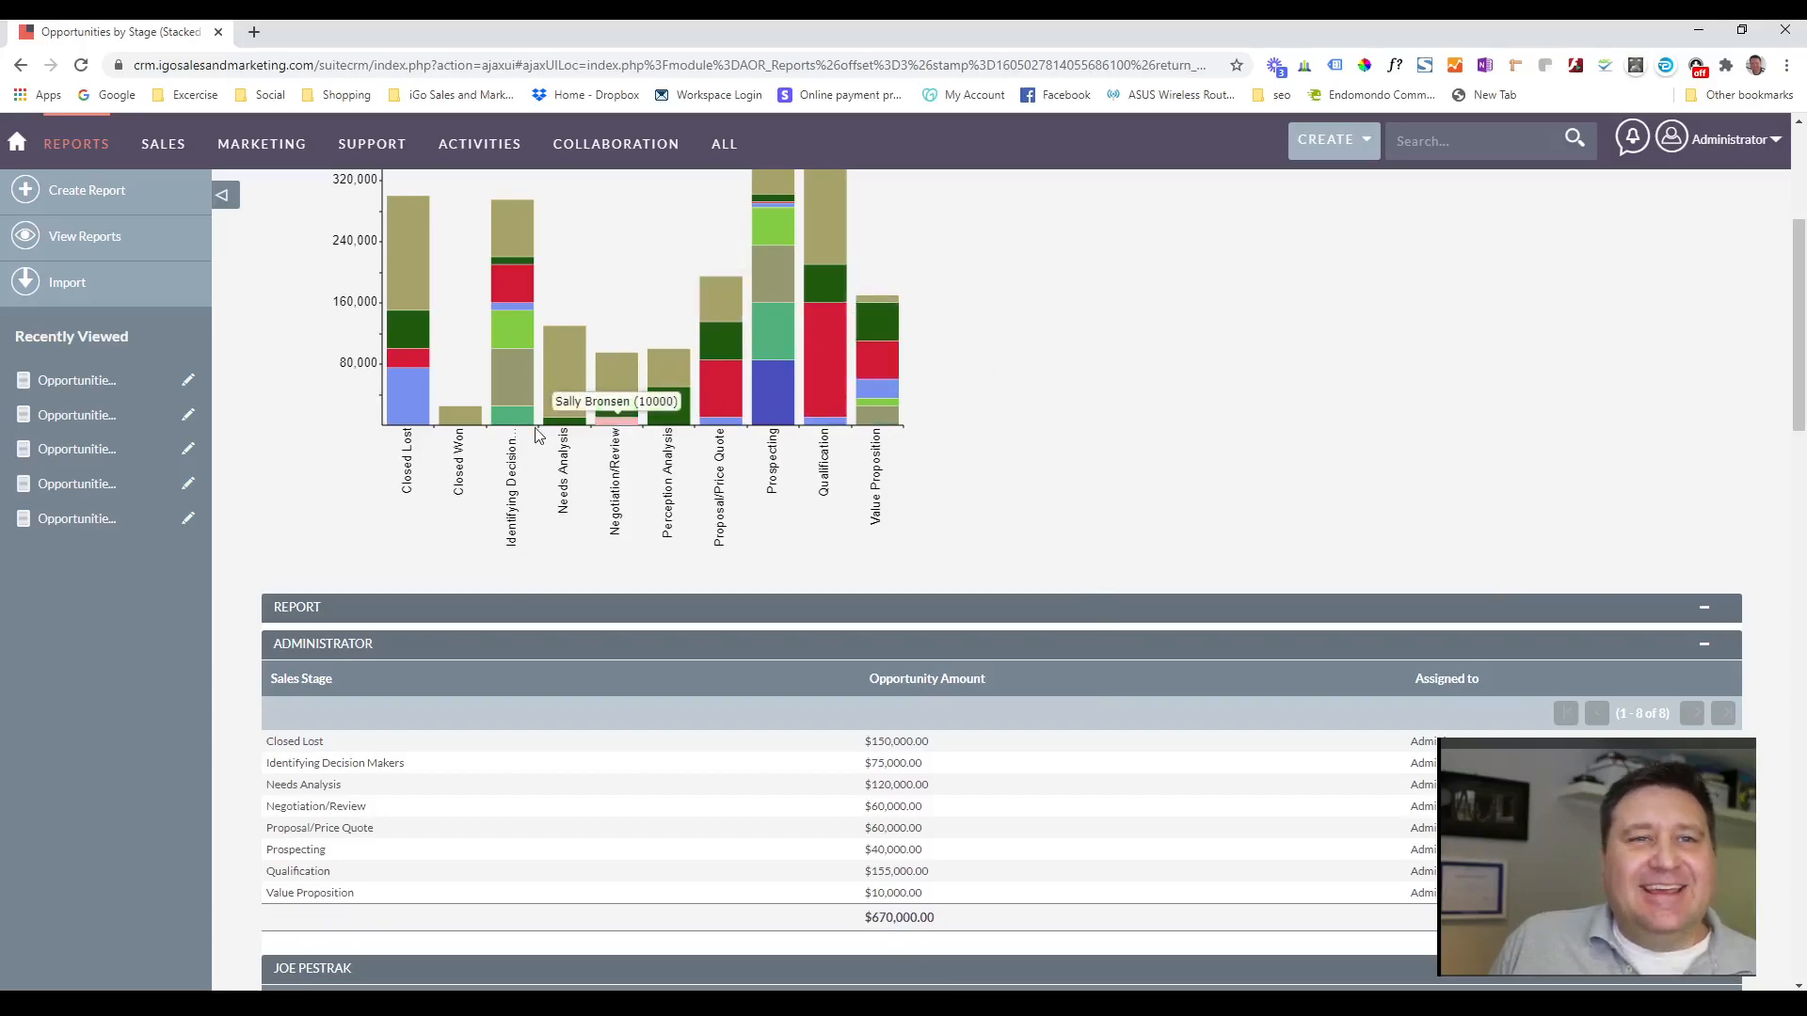
pyautogui.scroll(2, 1130, 459)
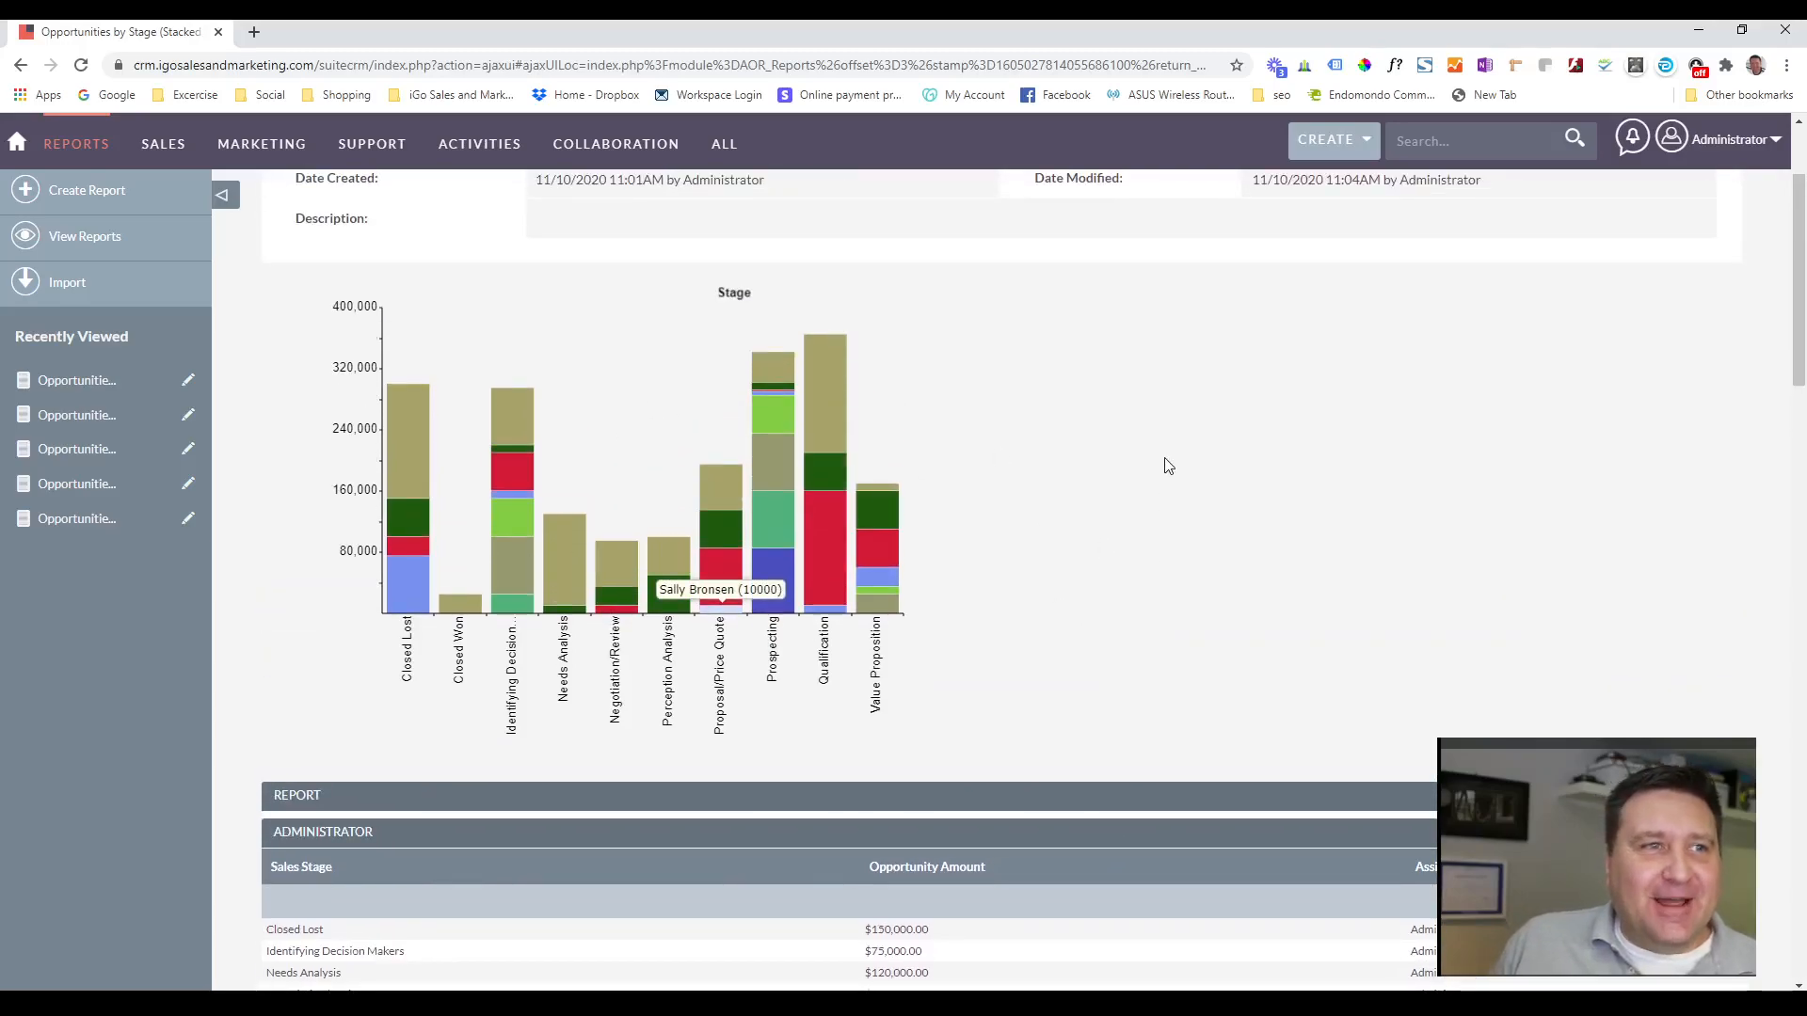
pyautogui.scroll(2, 1167, 466)
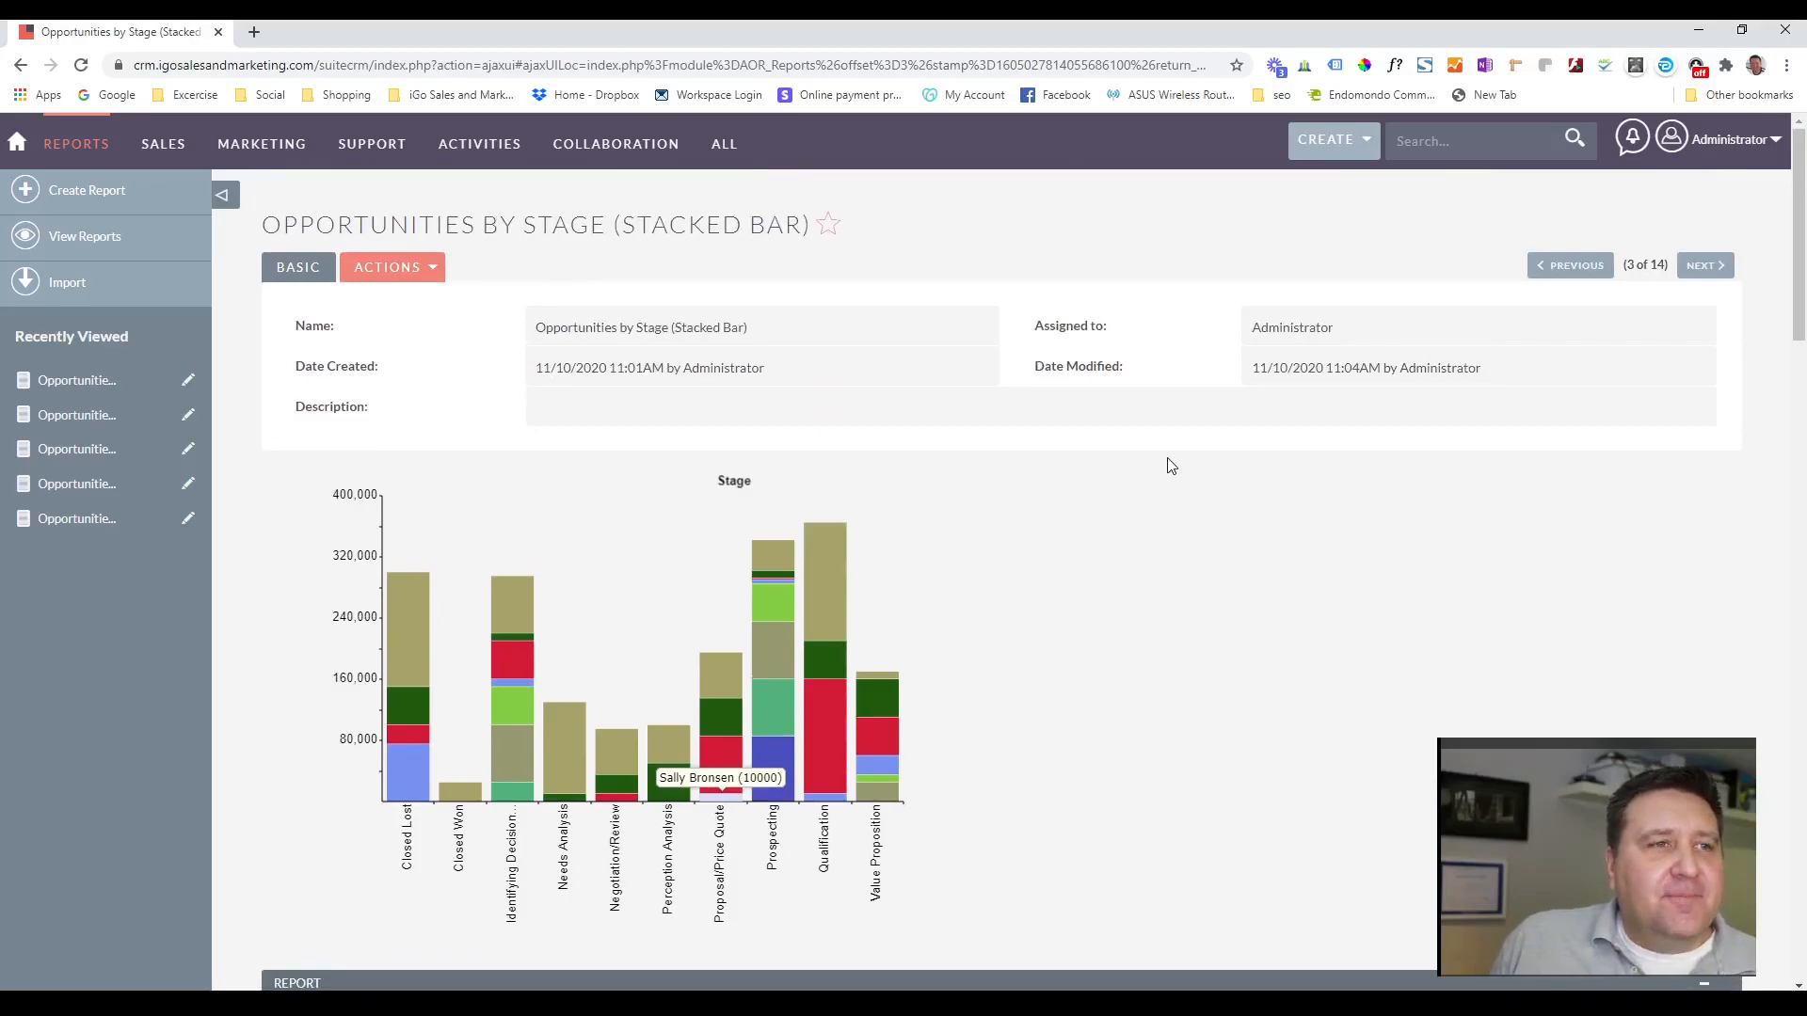
# Open the stacked bar report for editing, check its field grouping and the Stage chart's type and axes, and save it.
pyautogui.click(431, 272)
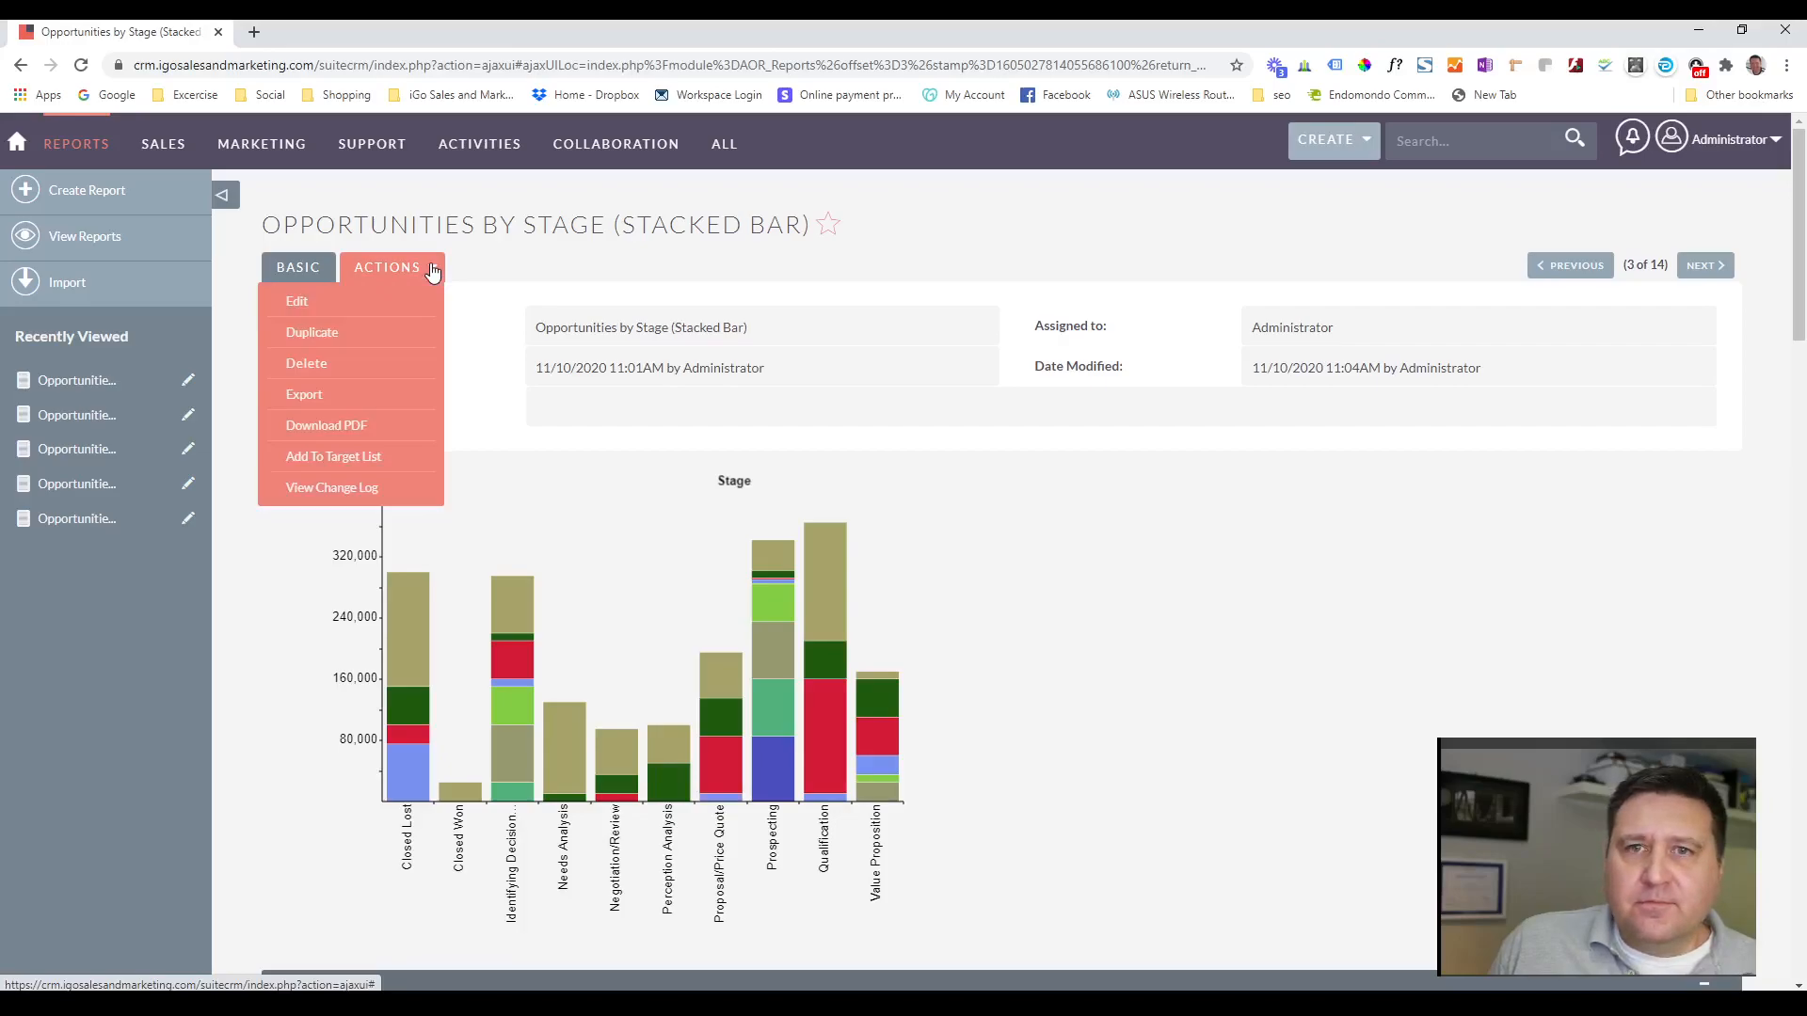
pyautogui.click(293, 302)
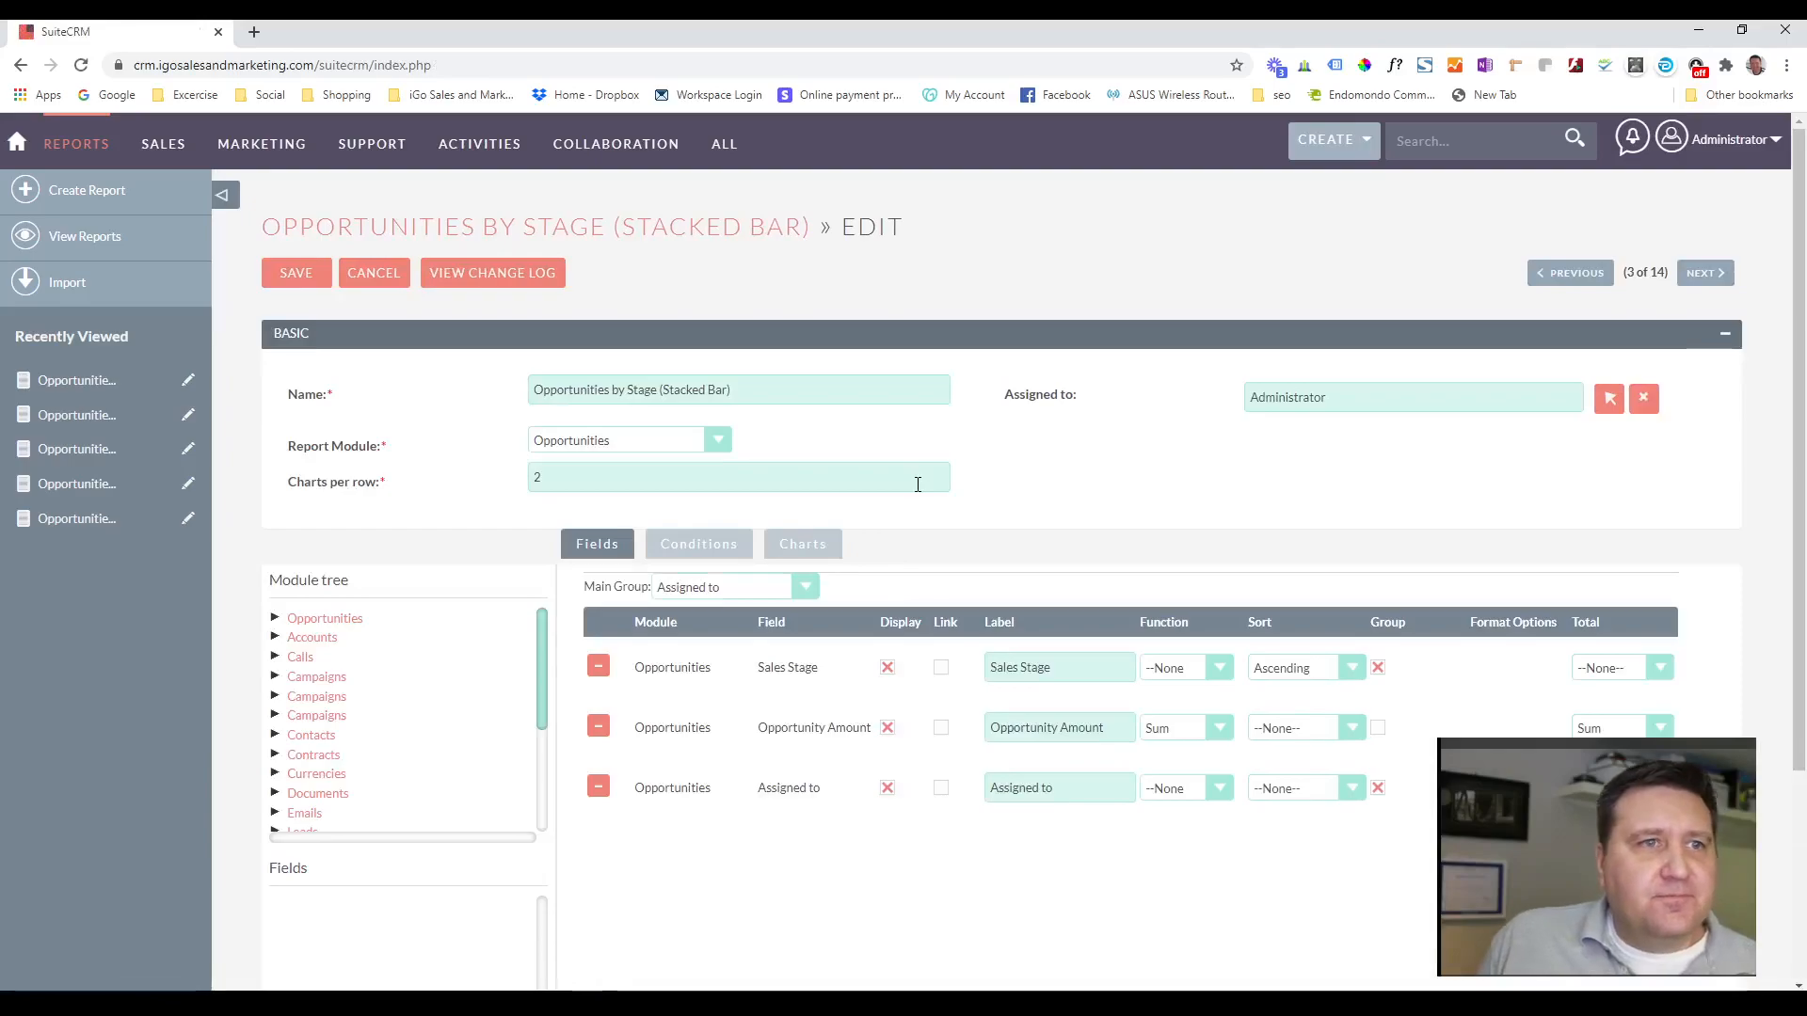
pyautogui.scroll(-2, 1020, 371)
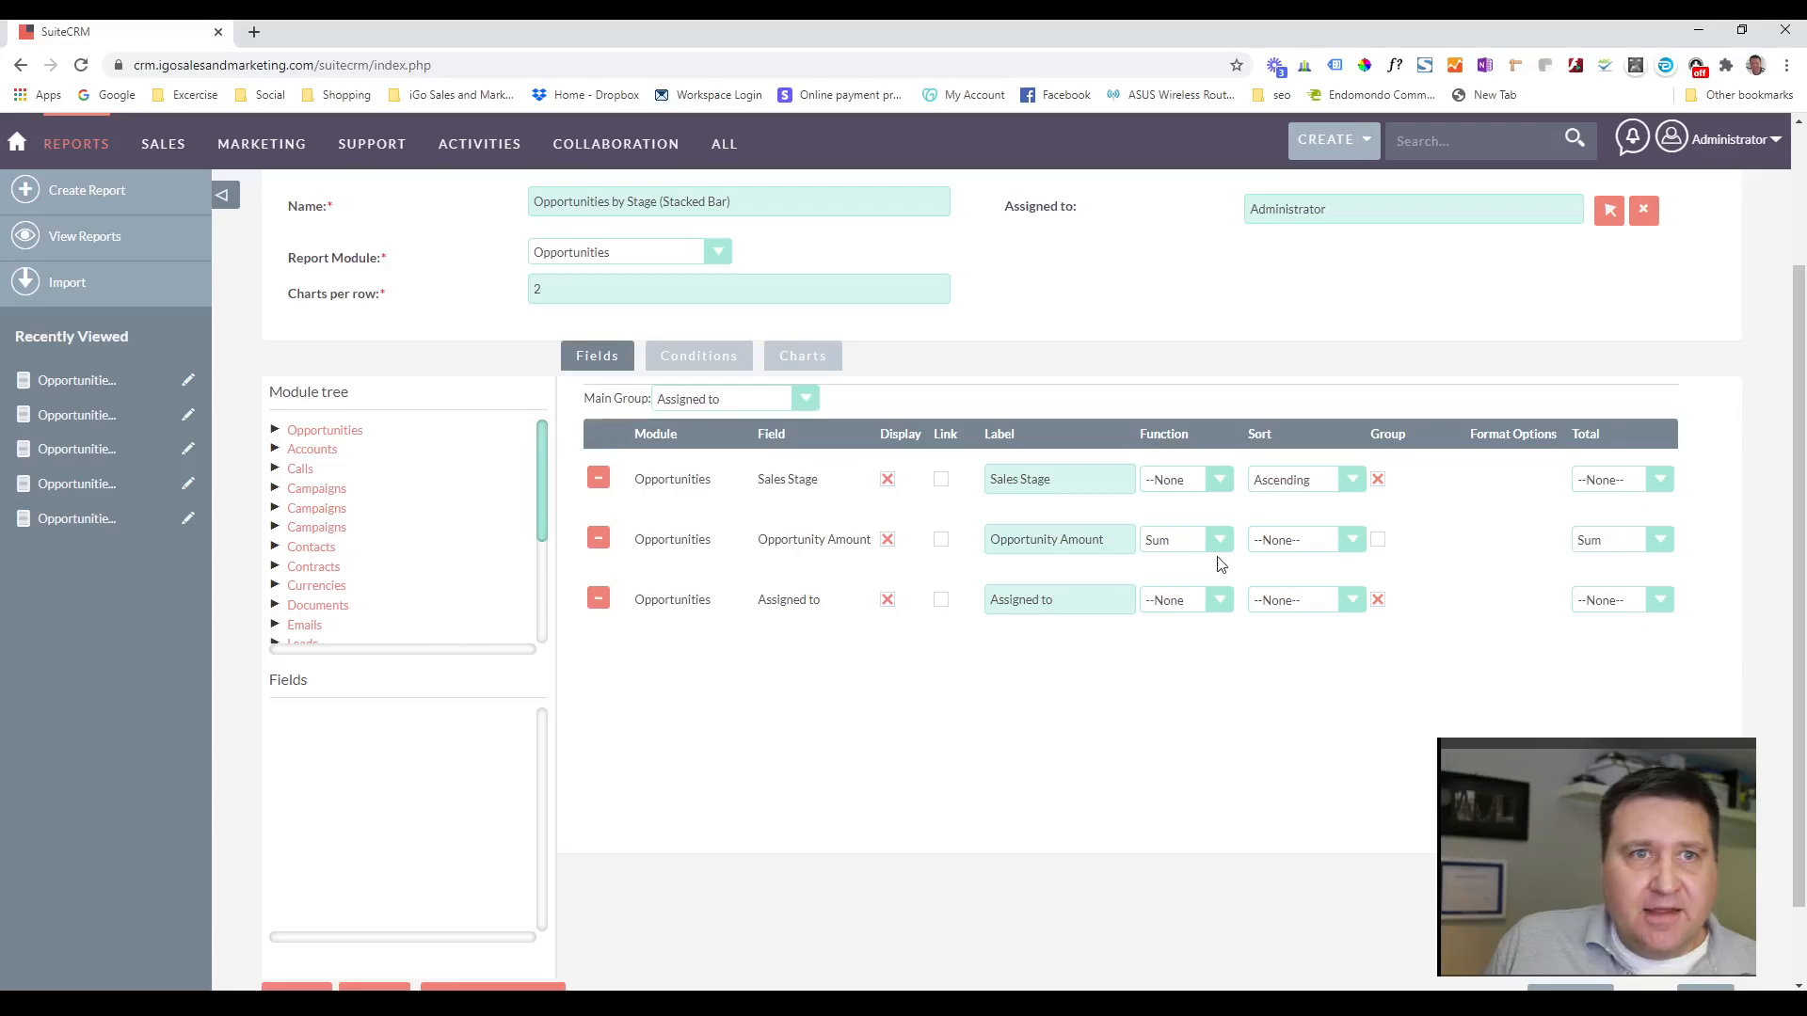
pyautogui.click(799, 359)
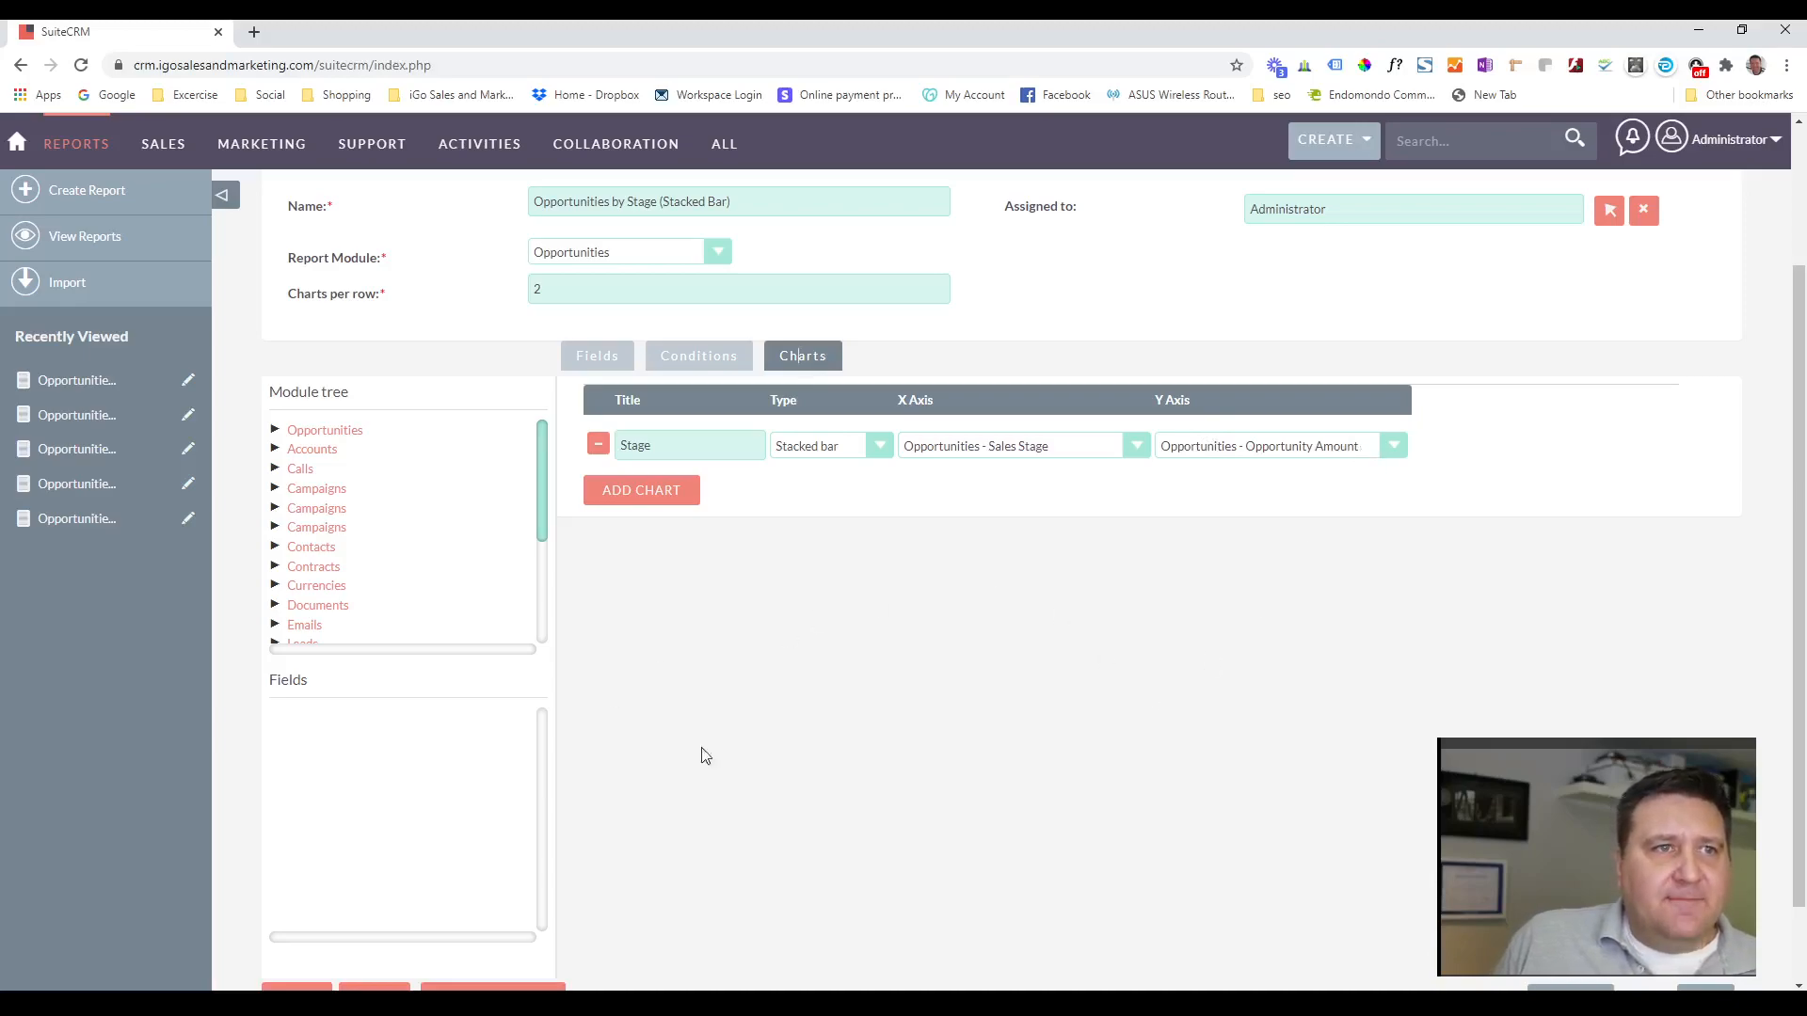
pyautogui.scroll(2, 1110, 718)
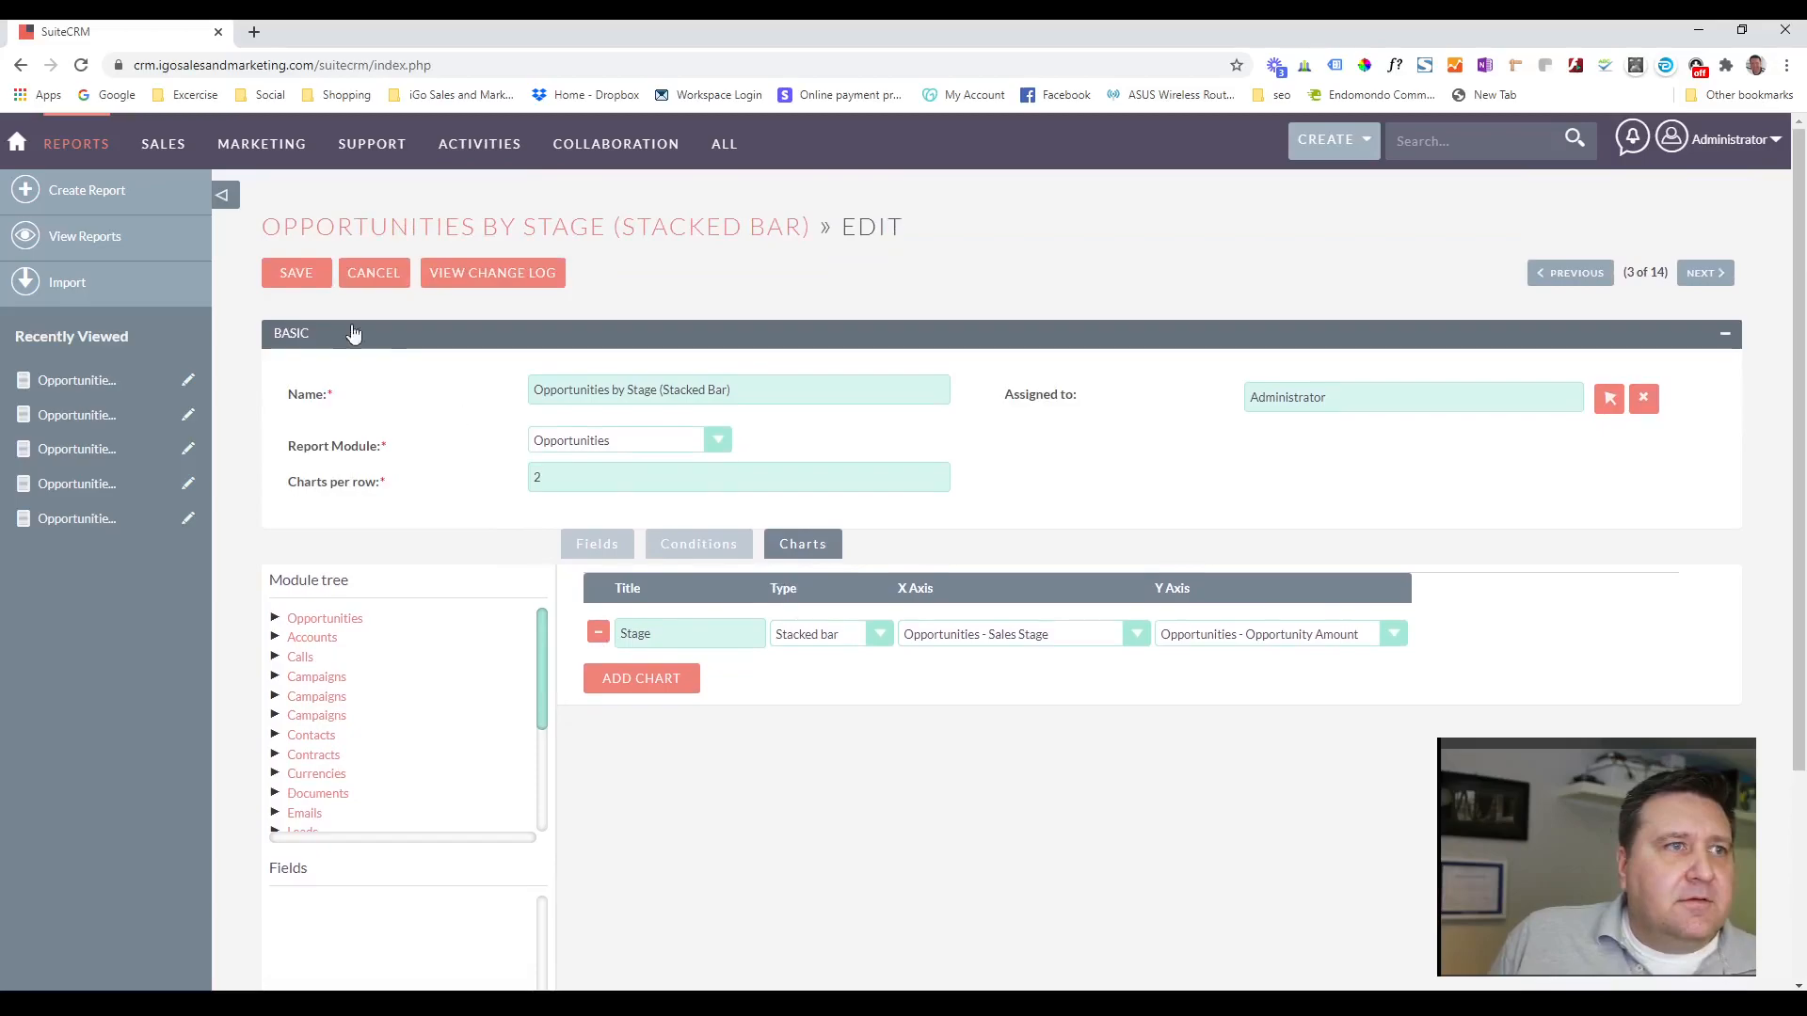
pyautogui.click(279, 276)
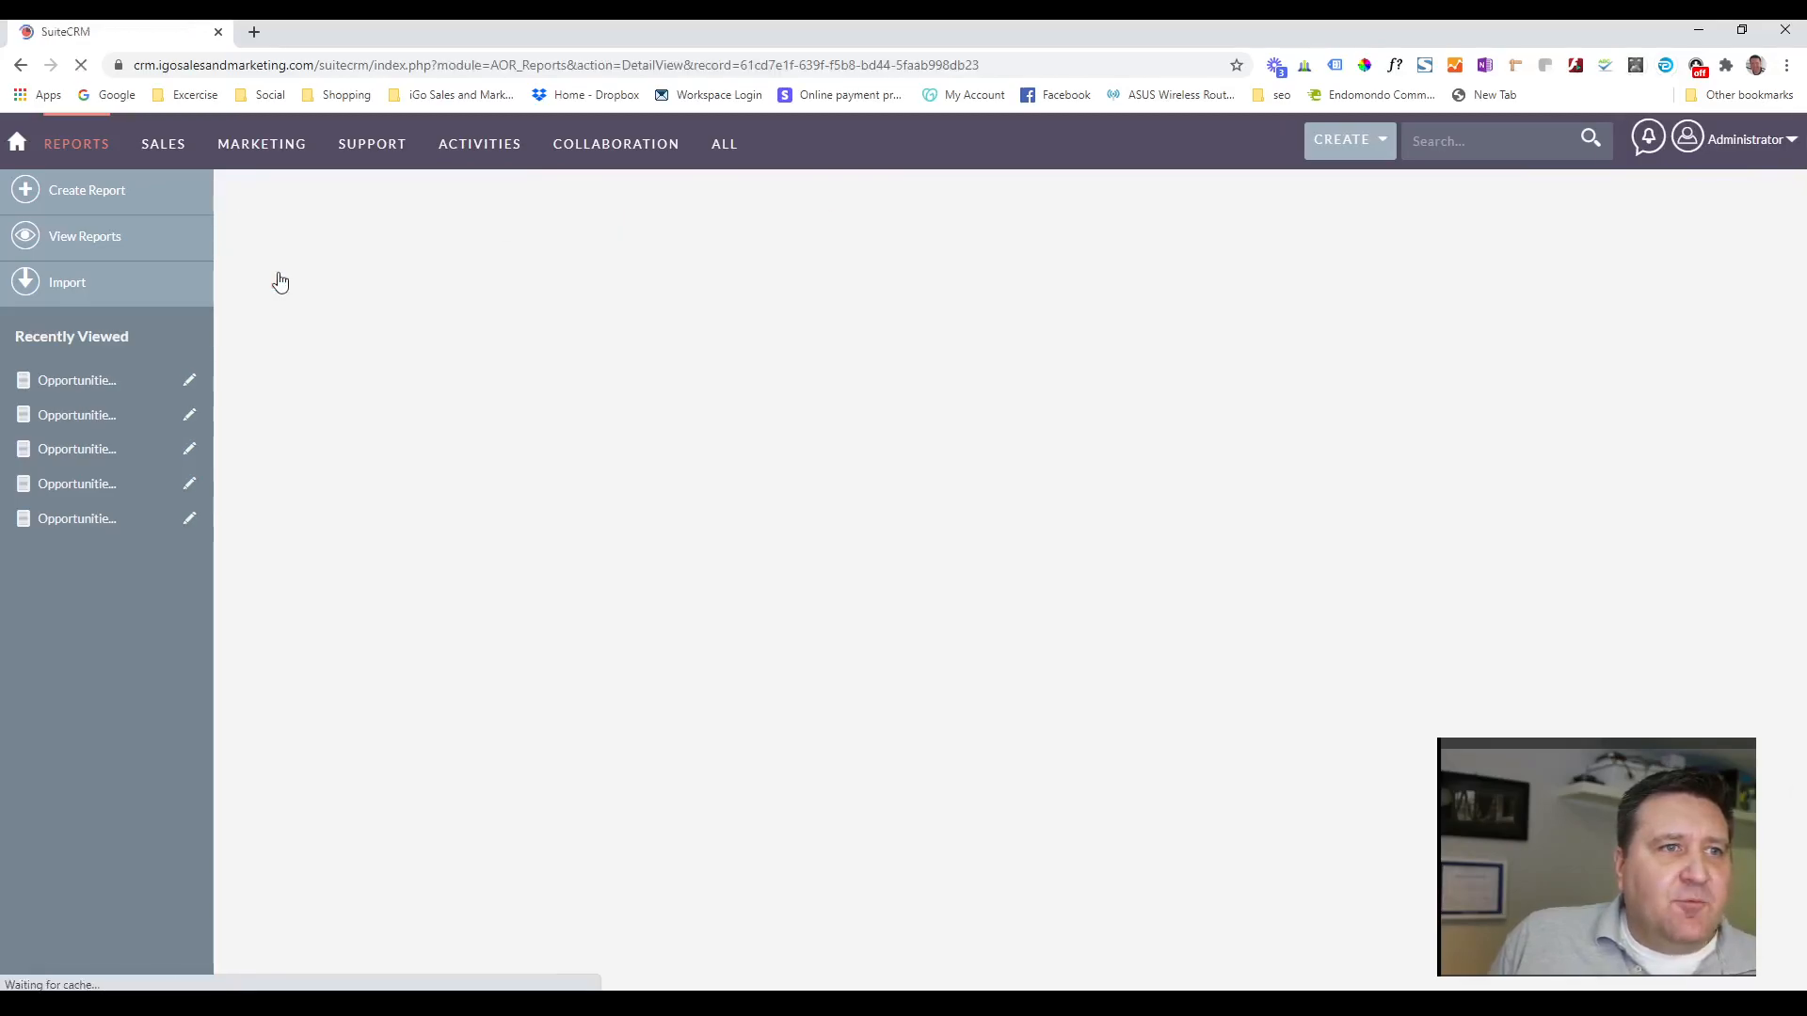
# Examine the saved stacked bar chart's segments per sales stage against the opportunity tables grouped by assigned user.
pyautogui.scroll(-2, 282, 282)
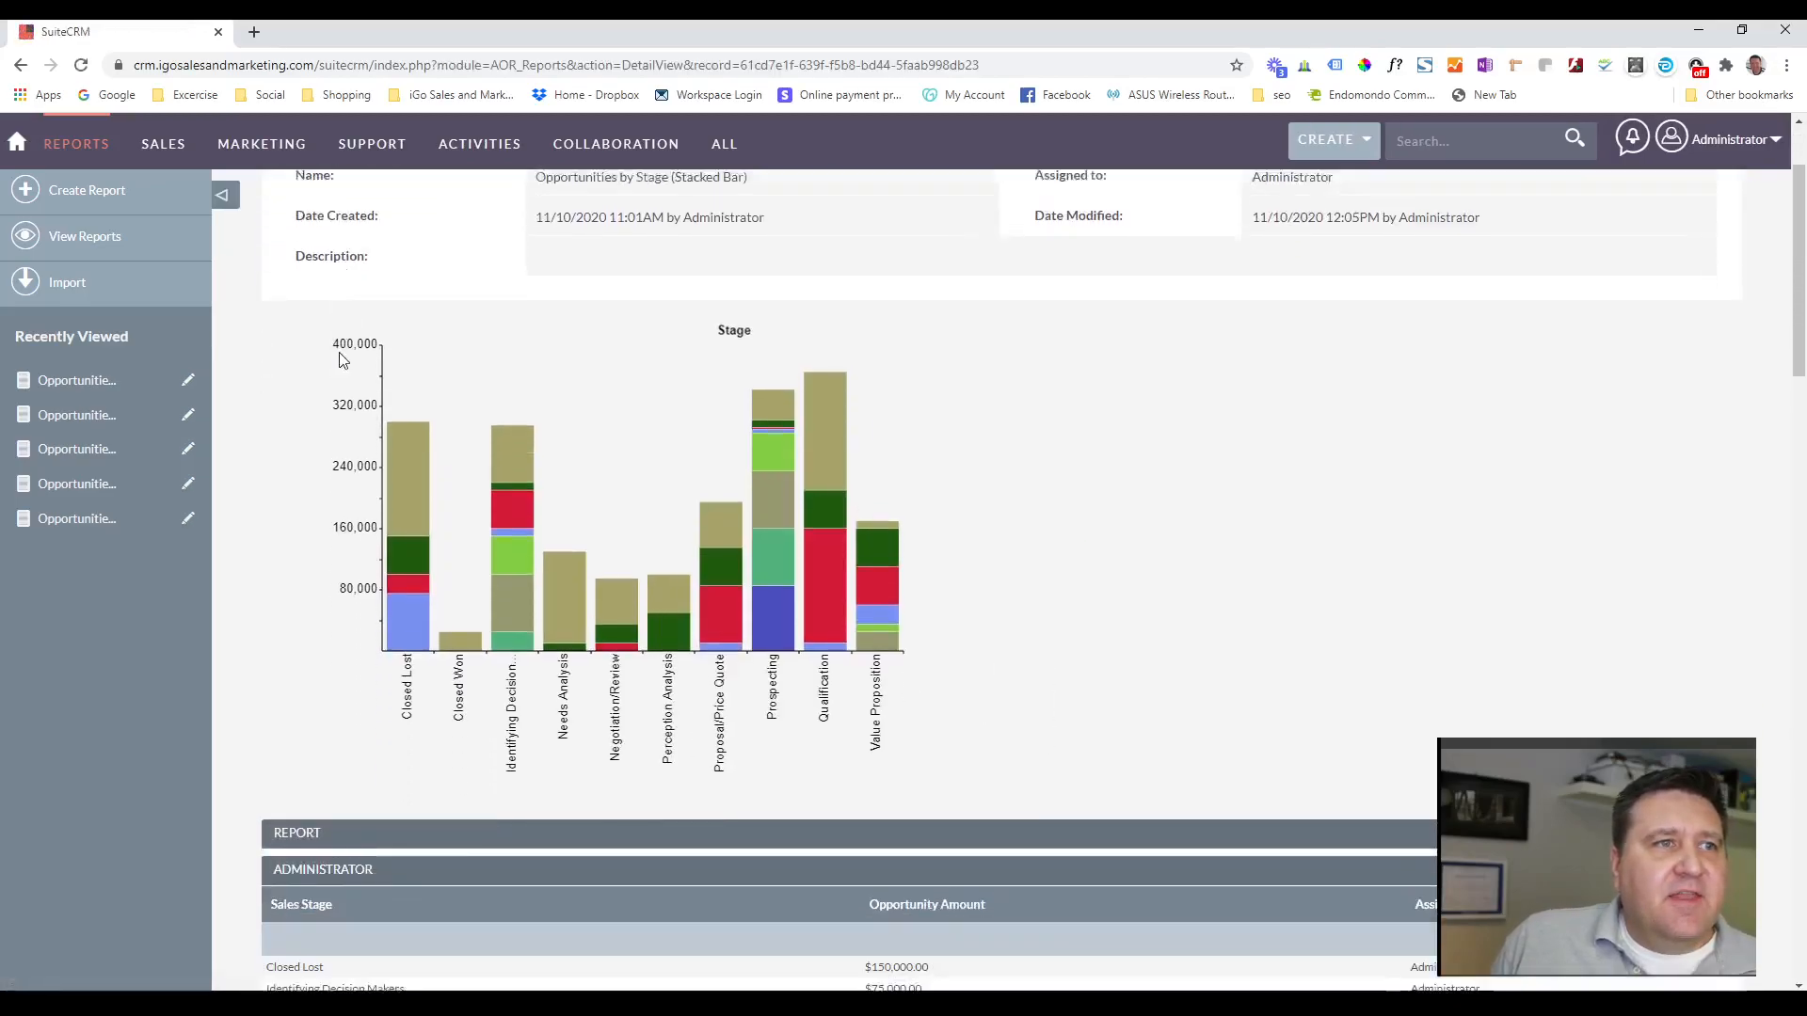
pyautogui.moveTo(408, 609)
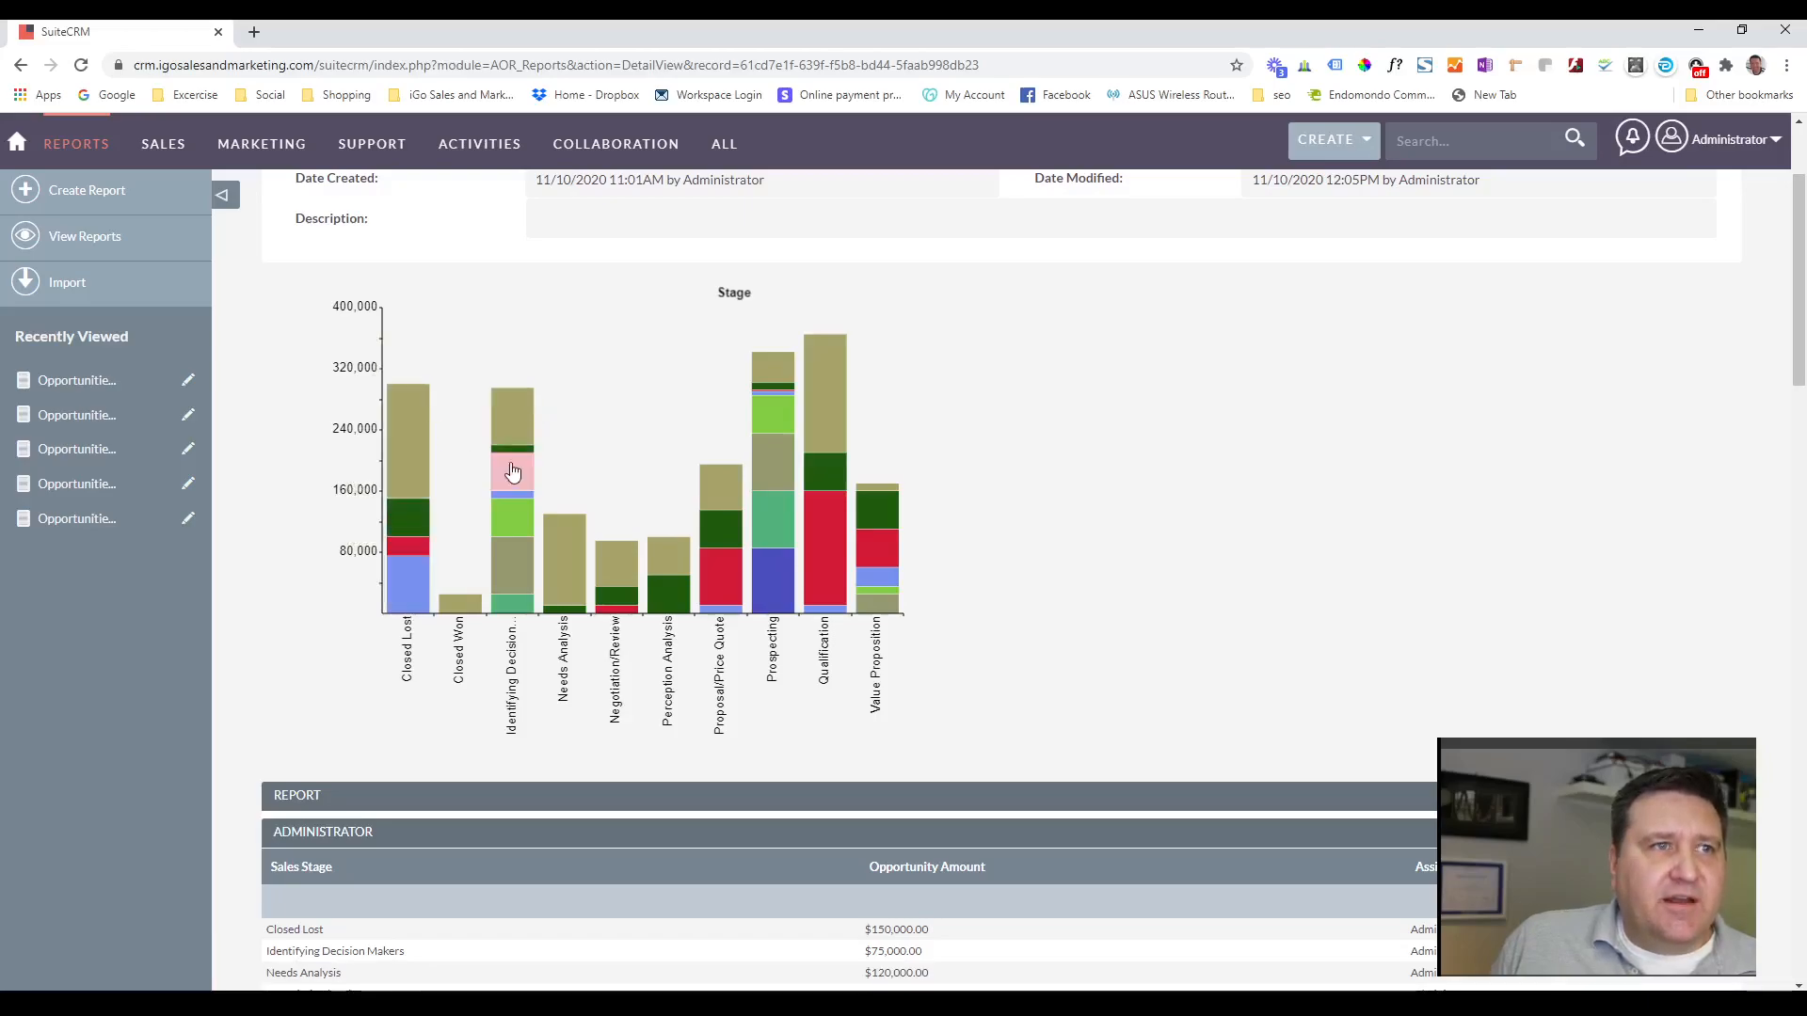
pyautogui.moveTo(573, 540)
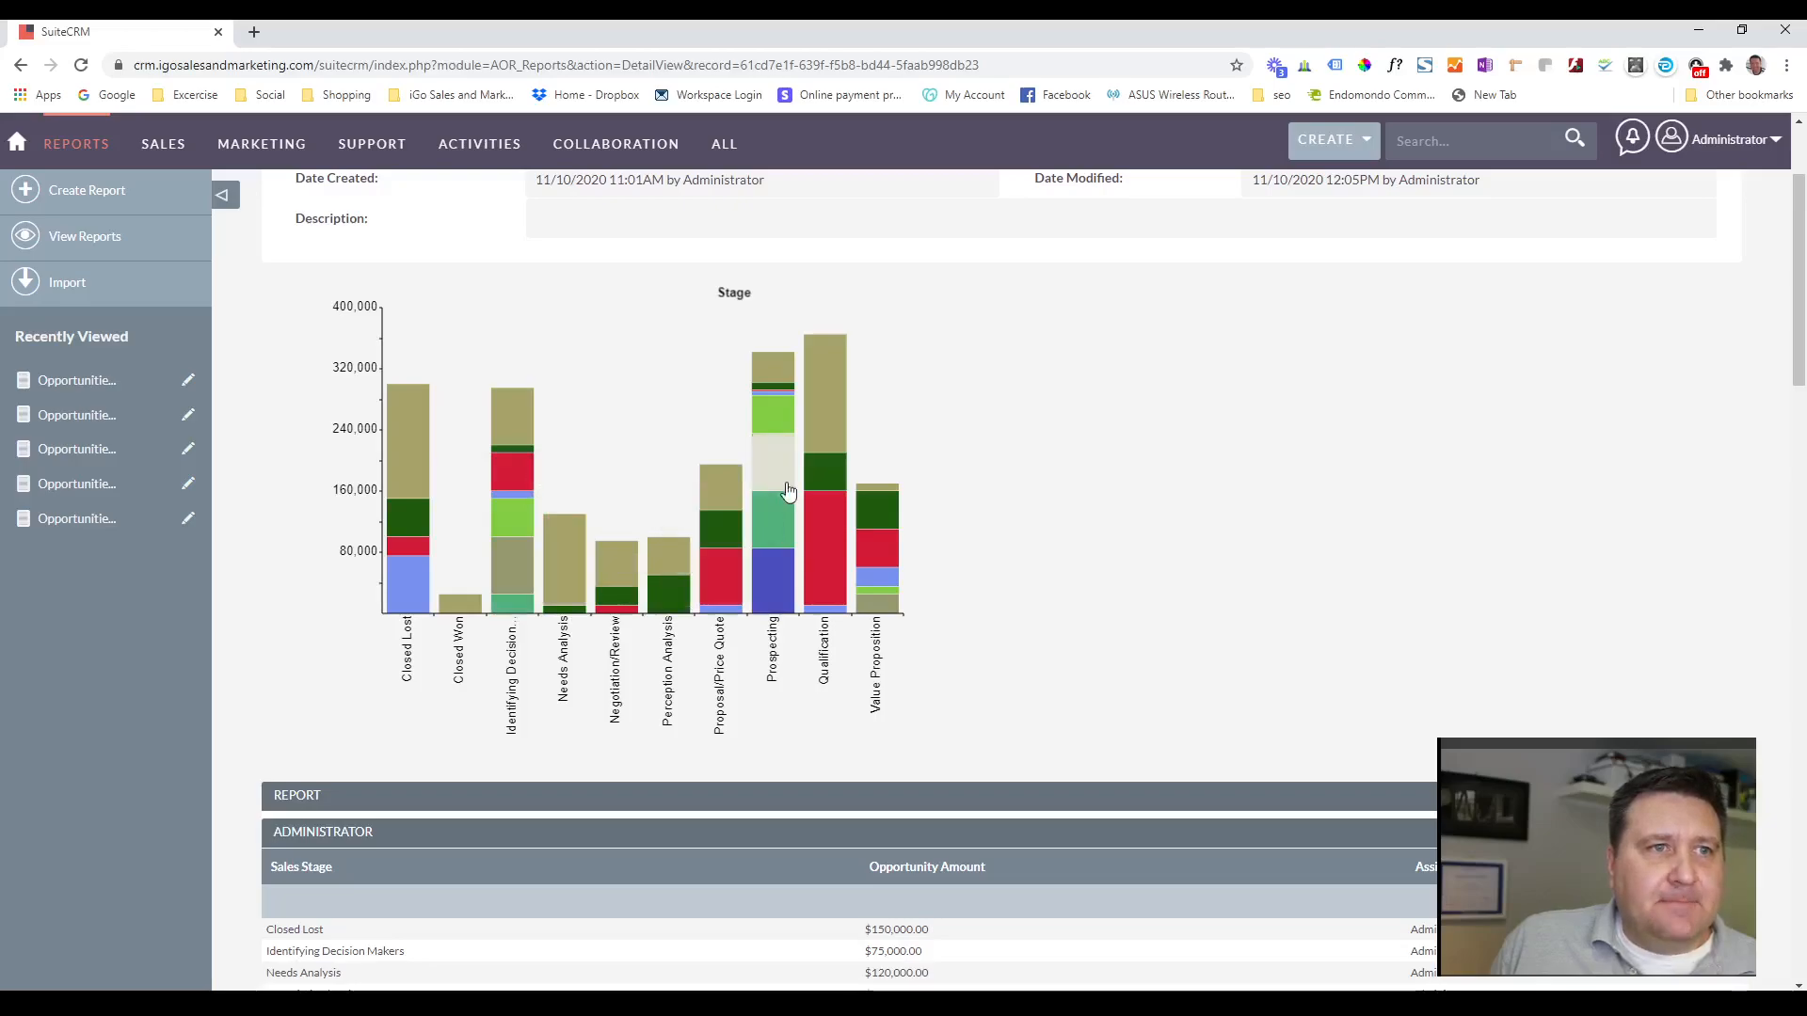
pyautogui.scroll(-8, 1142, 482)
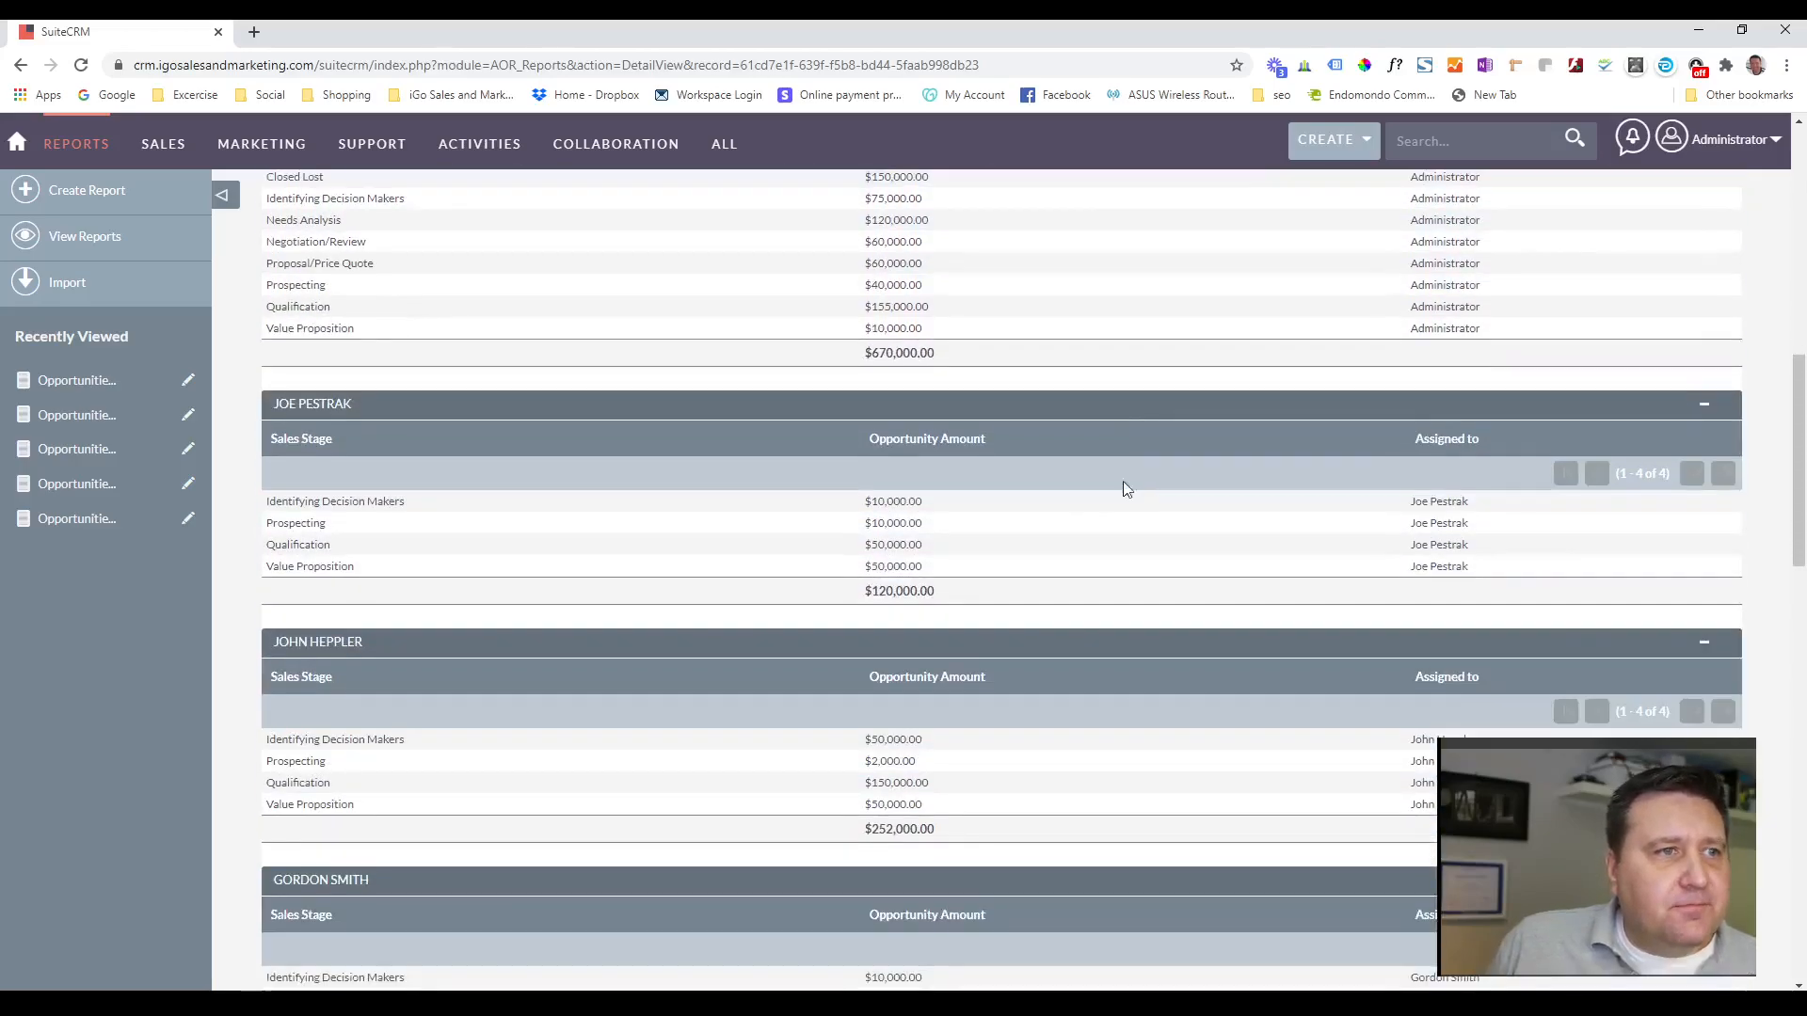
pyautogui.scroll(10, 1129, 482)
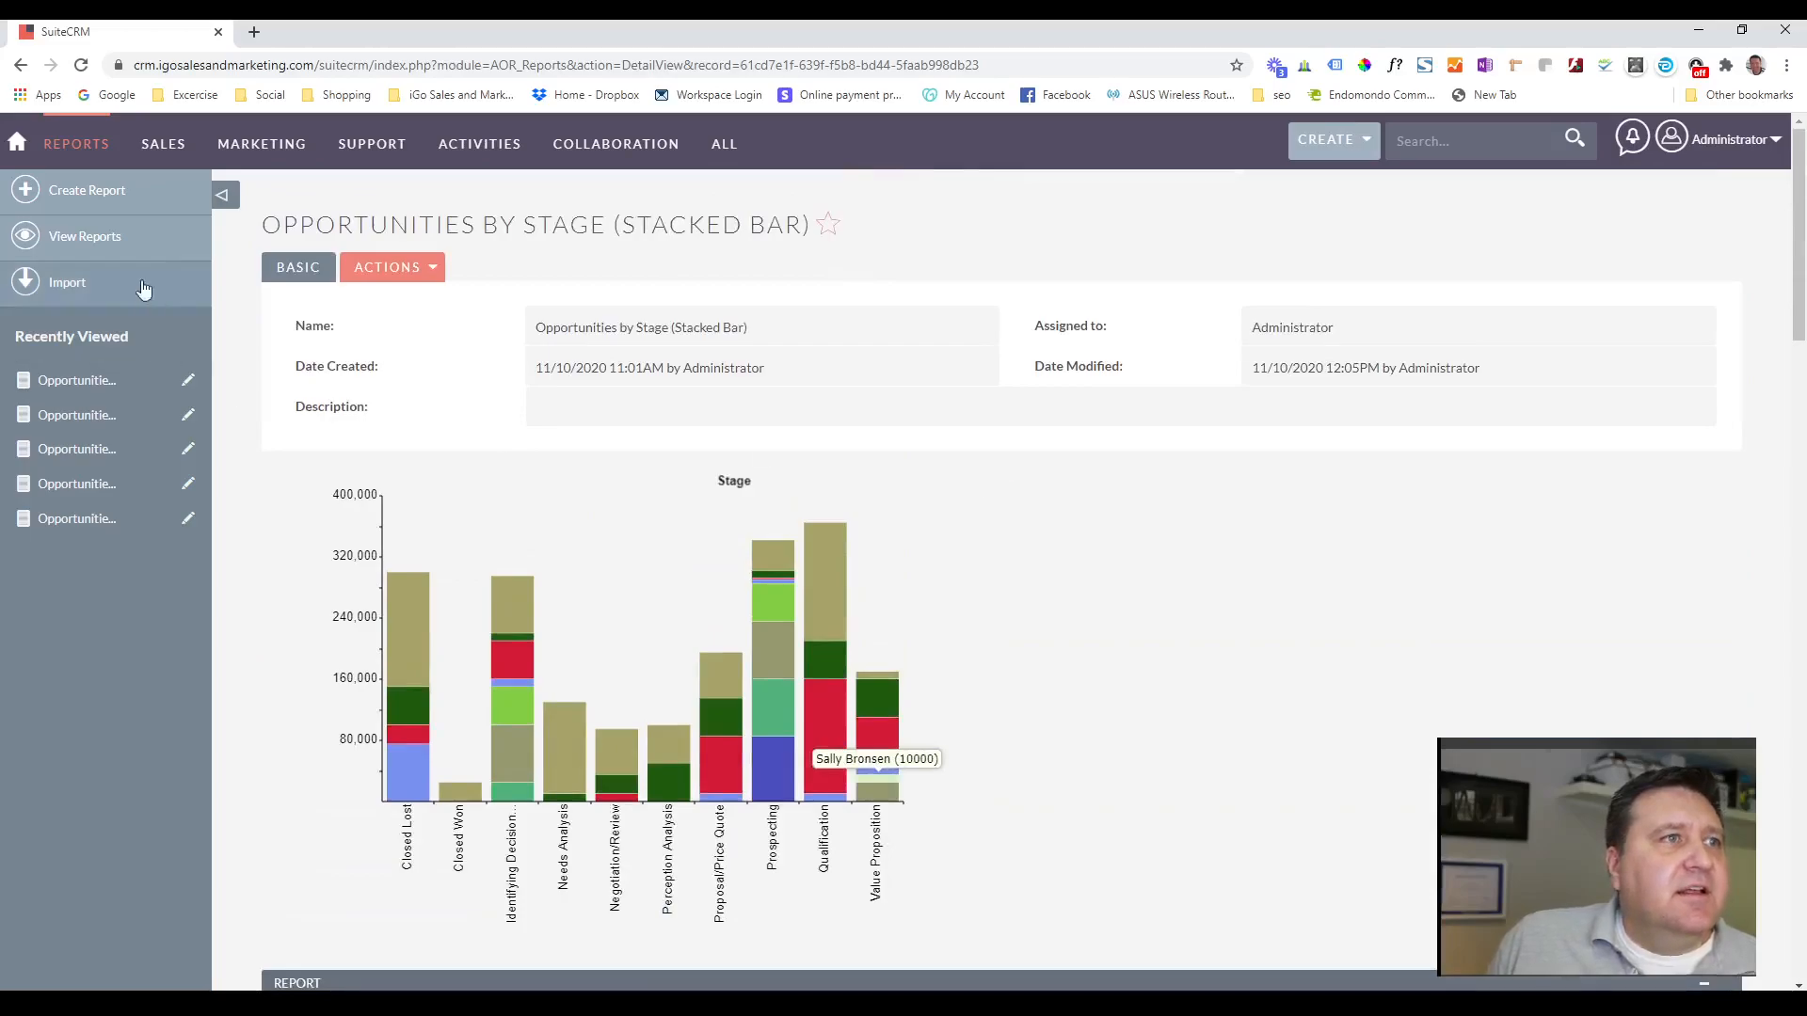
# Open the Opportunities by Stage (Grouped Bar) report created at 11:08AM and examine its per-user bars, especially the Qualification stage.
pyautogui.click(84, 236)
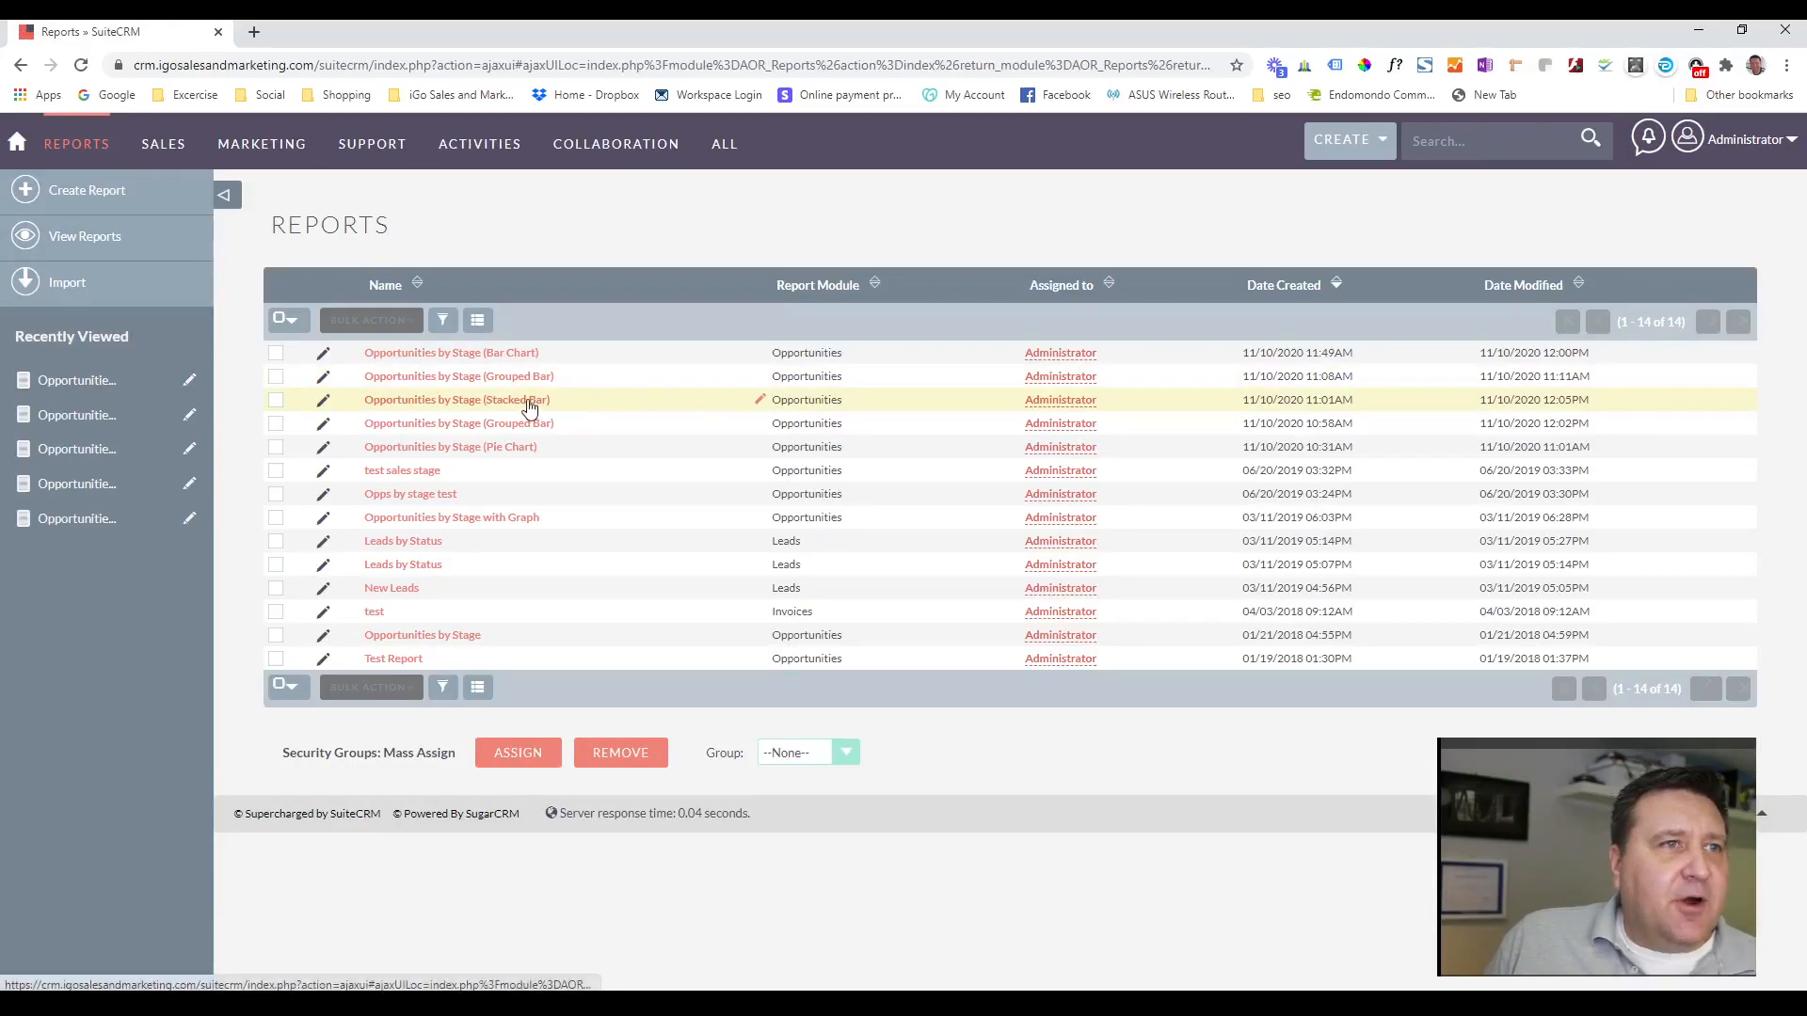
pyautogui.click(419, 430)
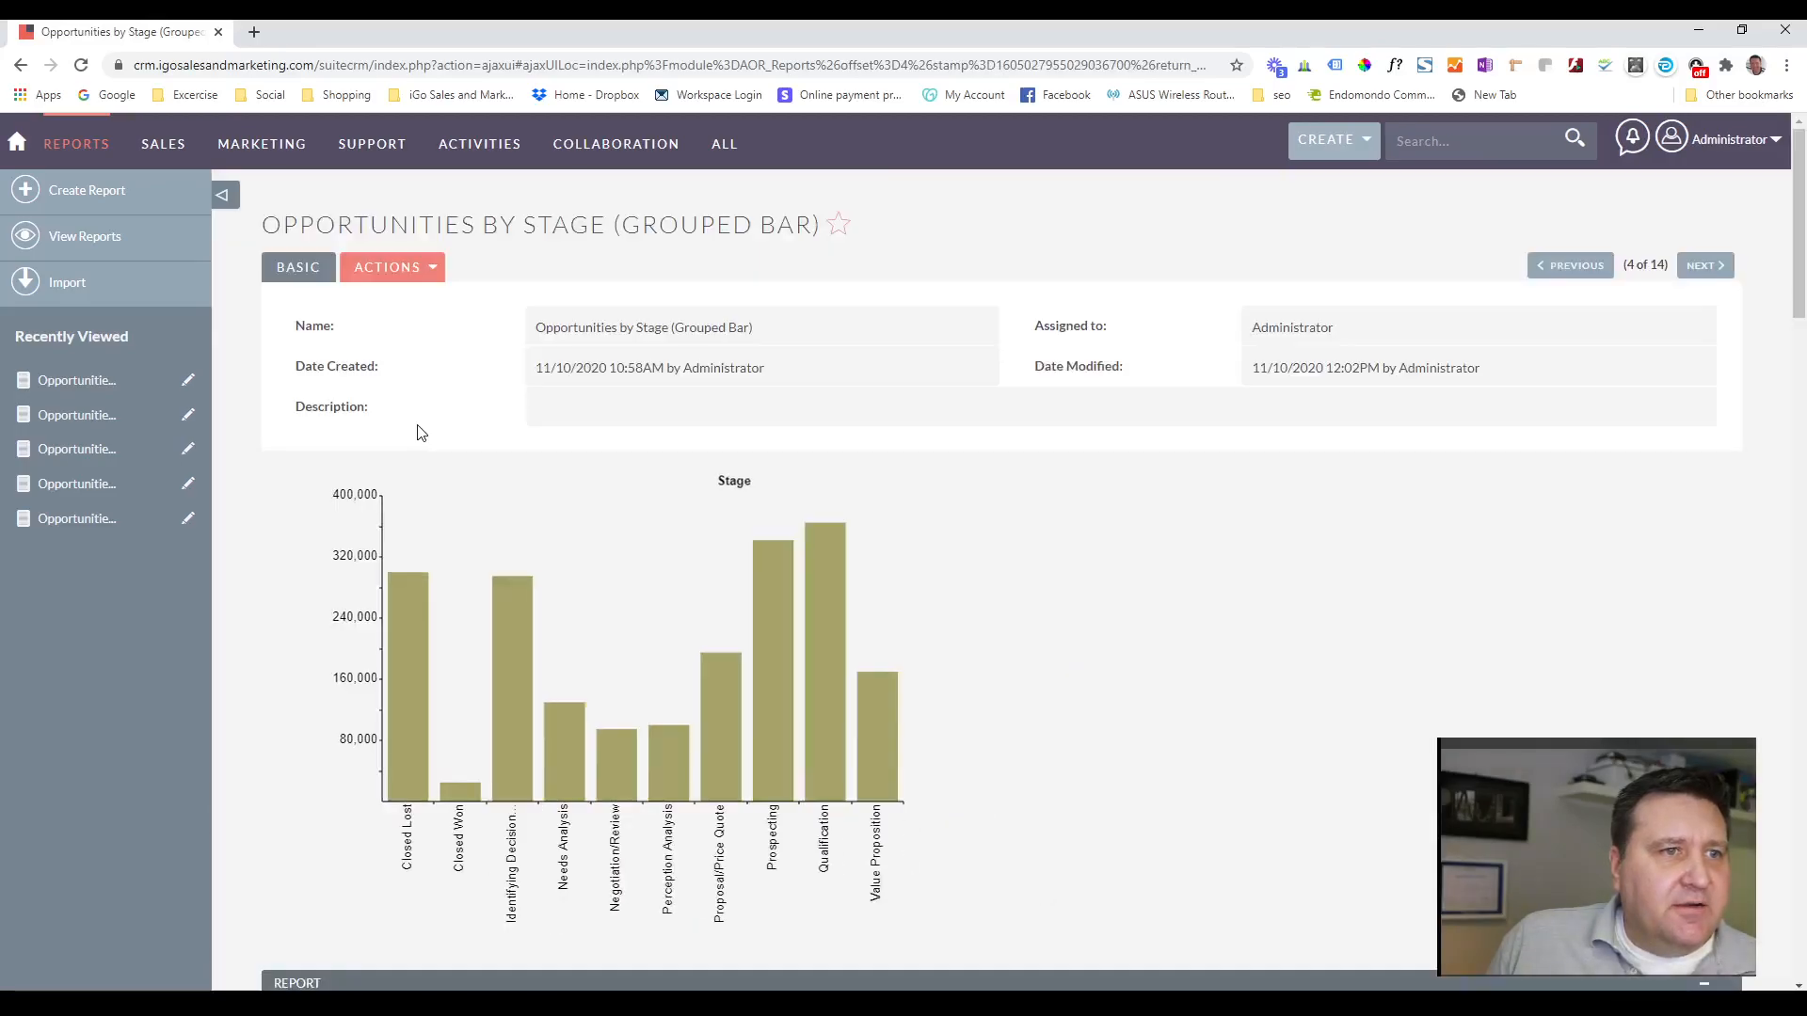
pyautogui.click(58, 146)
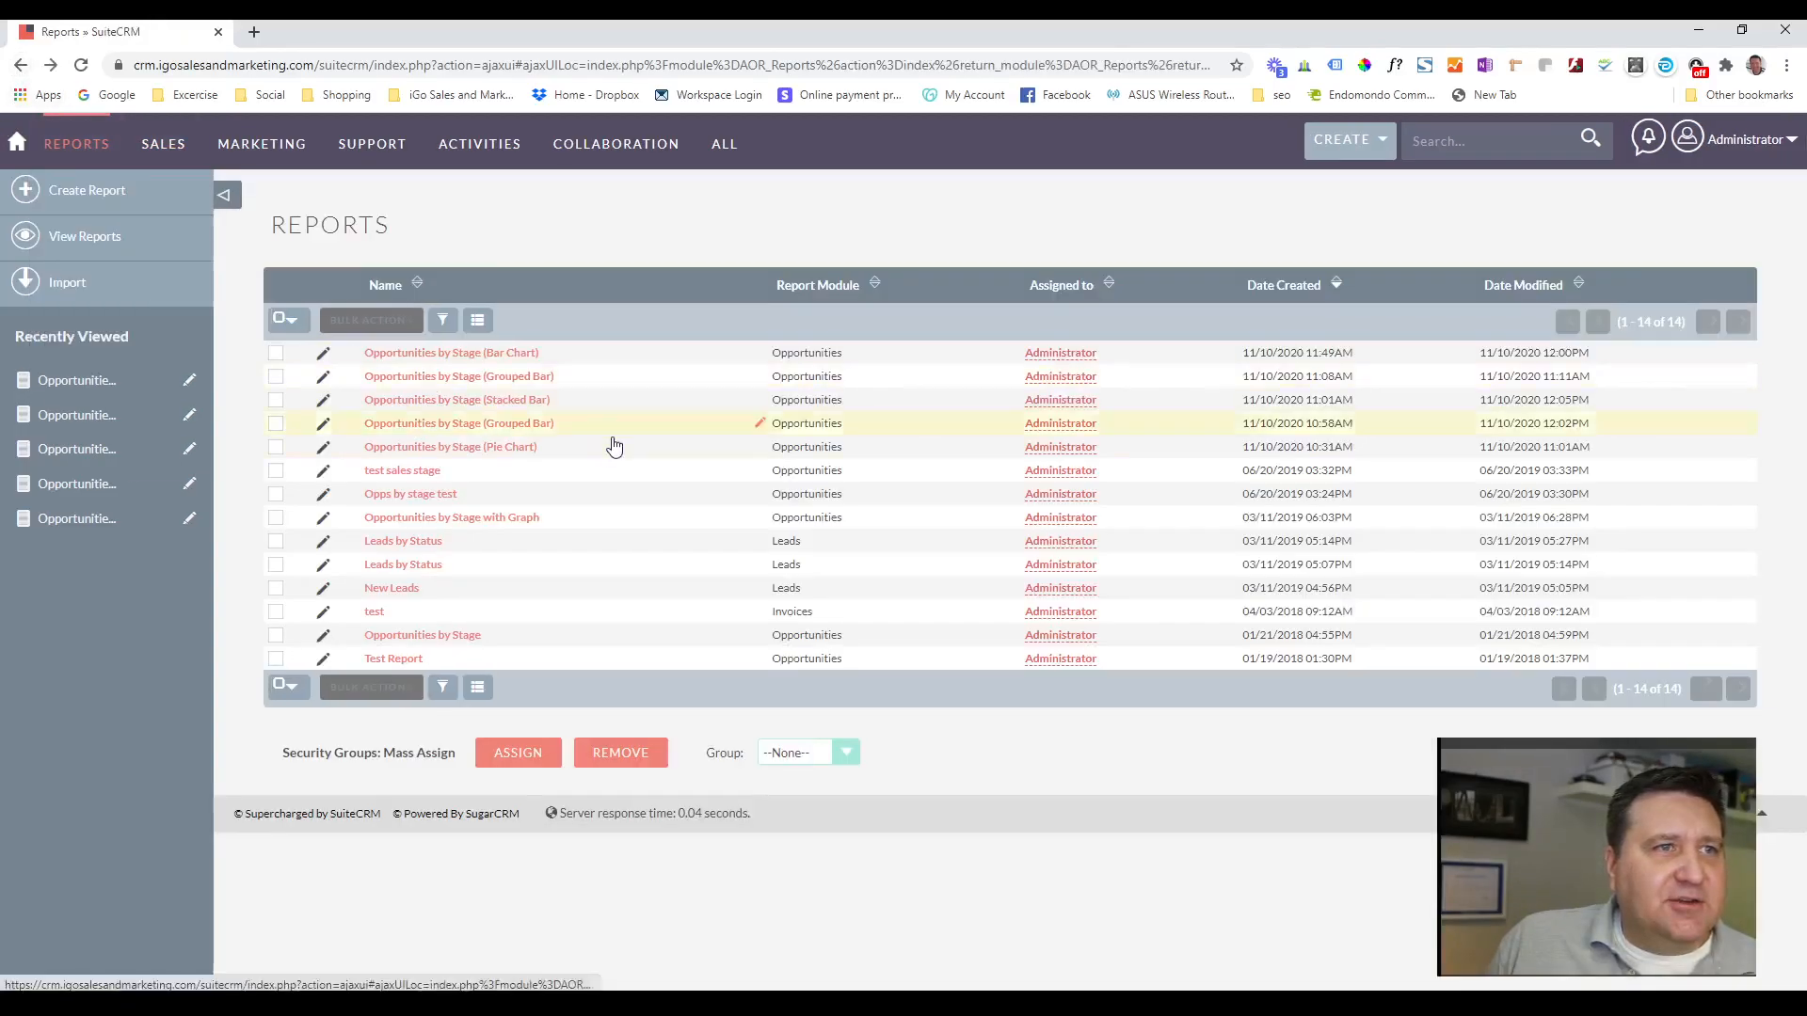
pyautogui.click(525, 379)
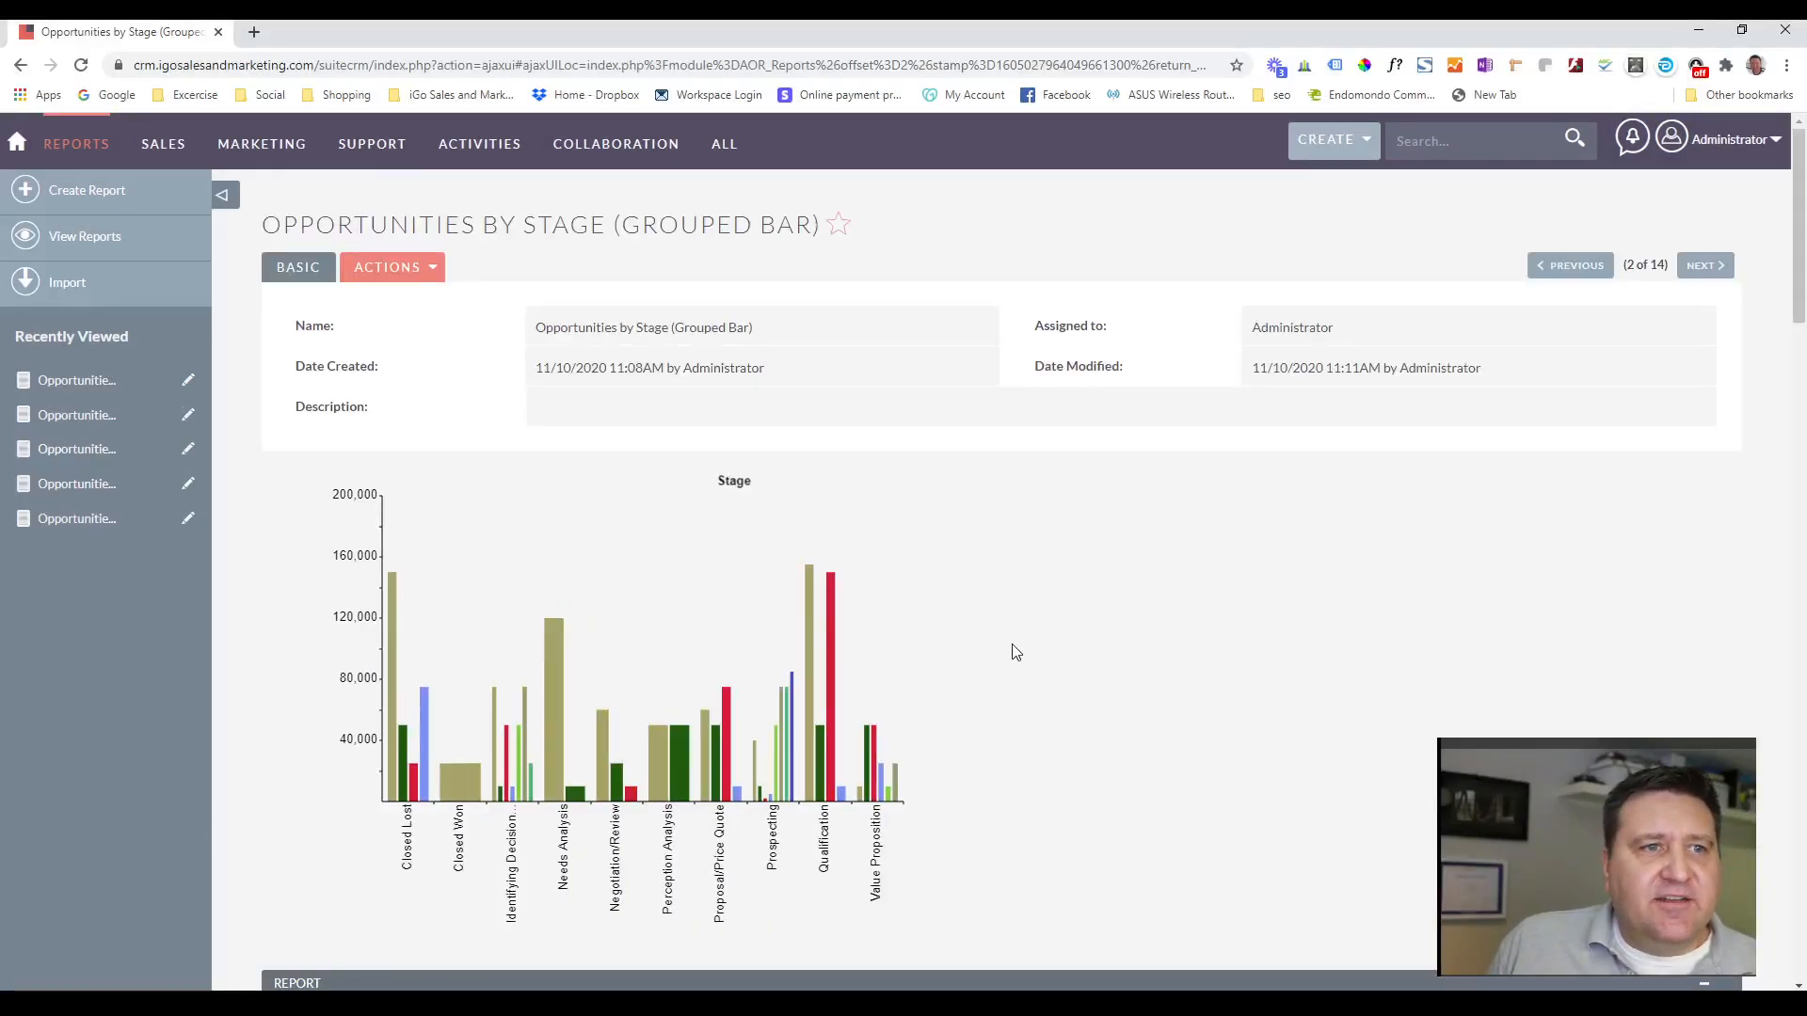
pyautogui.moveTo(391, 791)
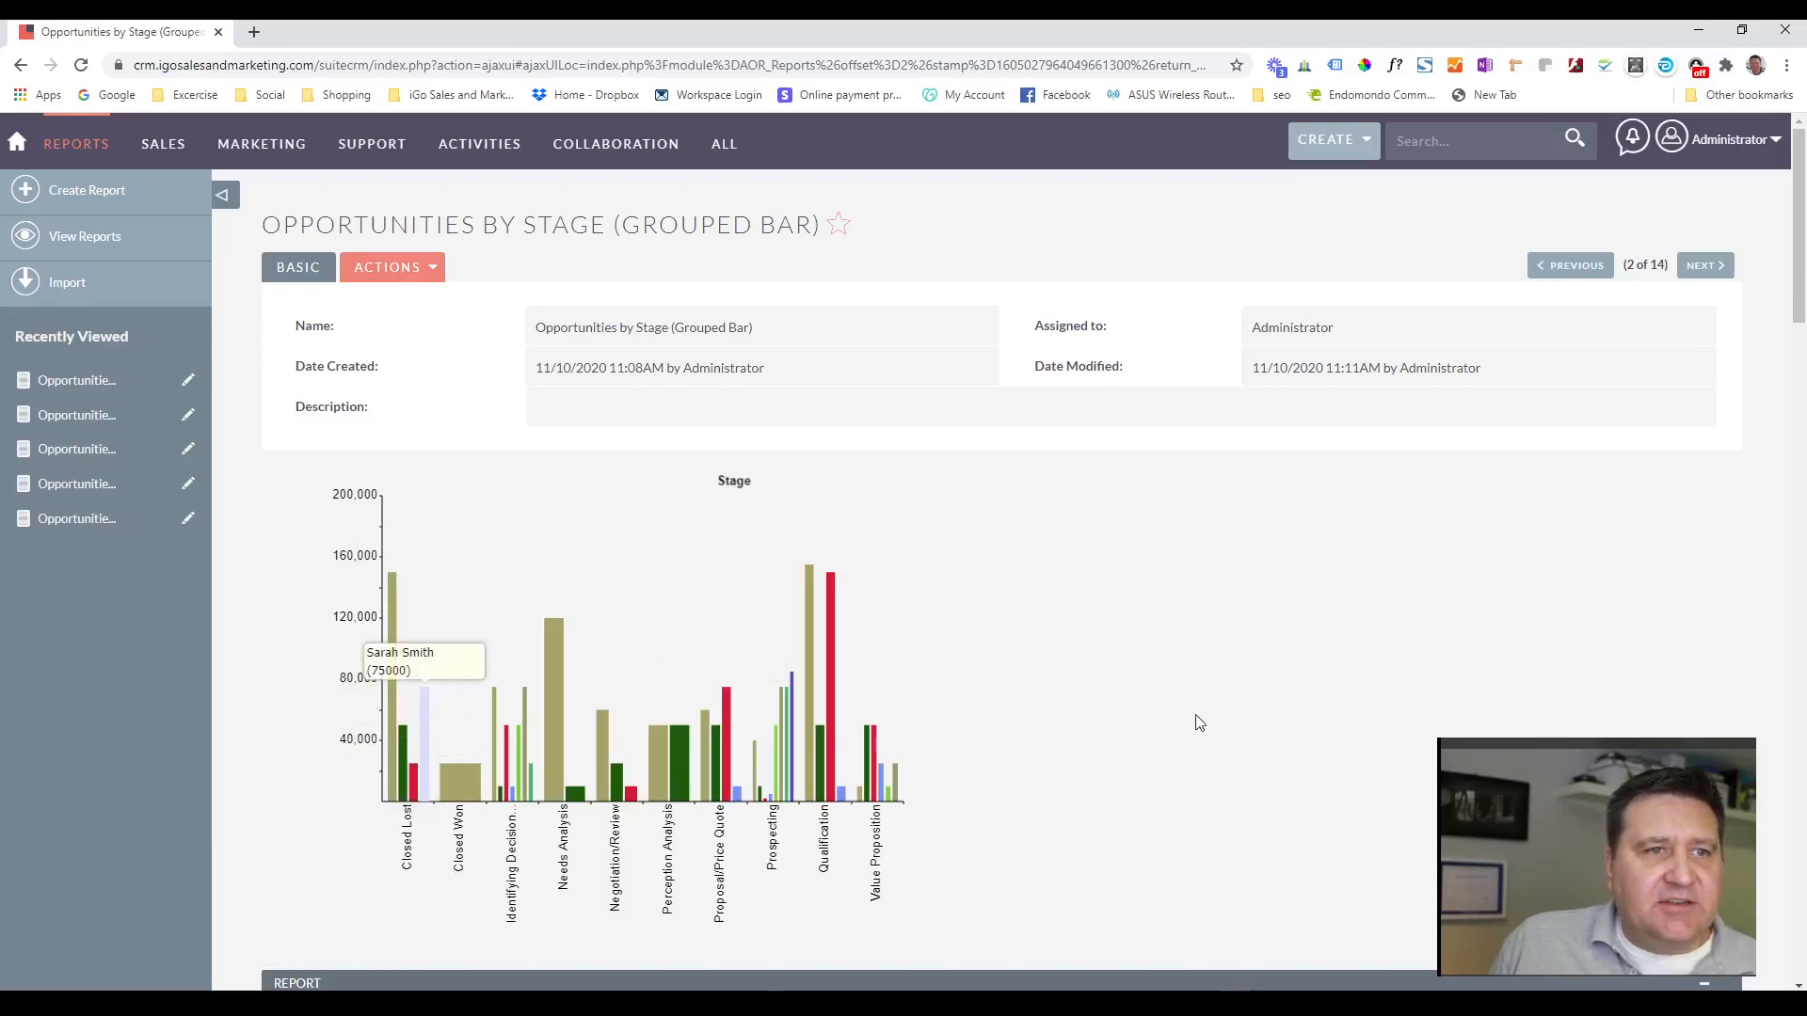
pyautogui.scroll(-2, 1198, 725)
pyautogui.moveTo(915, 599)
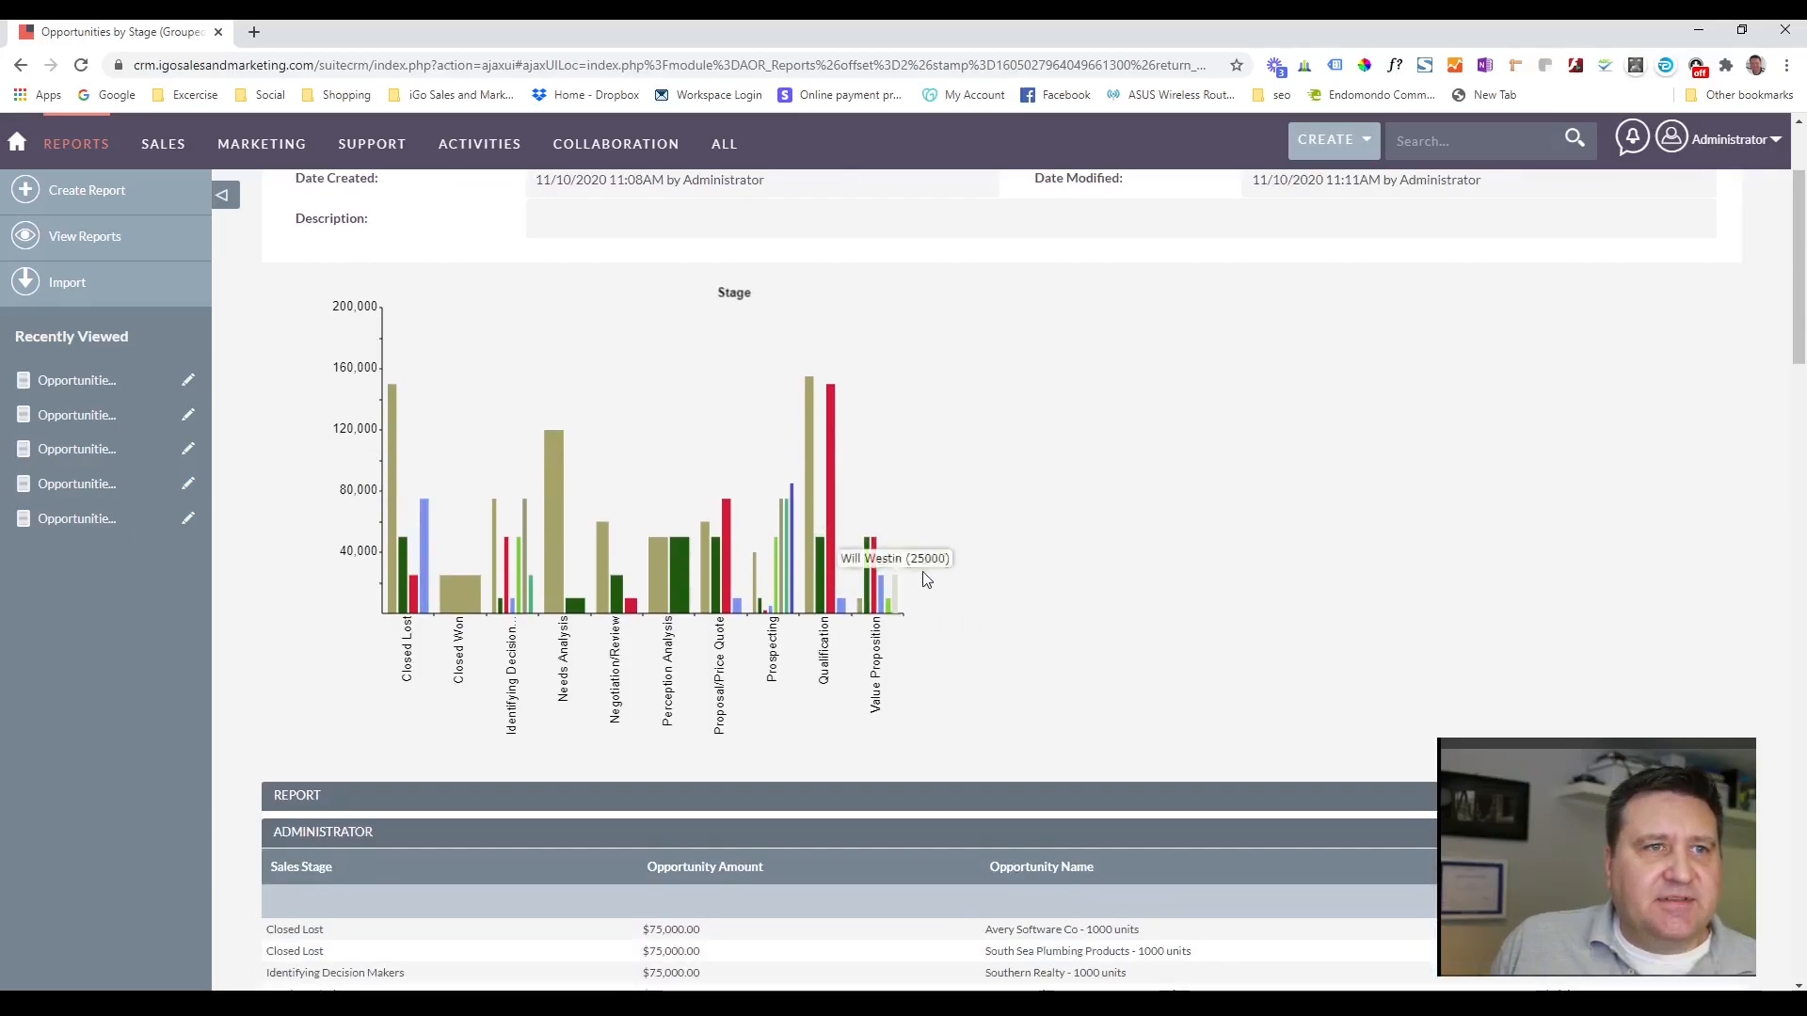
pyautogui.moveTo(840, 520)
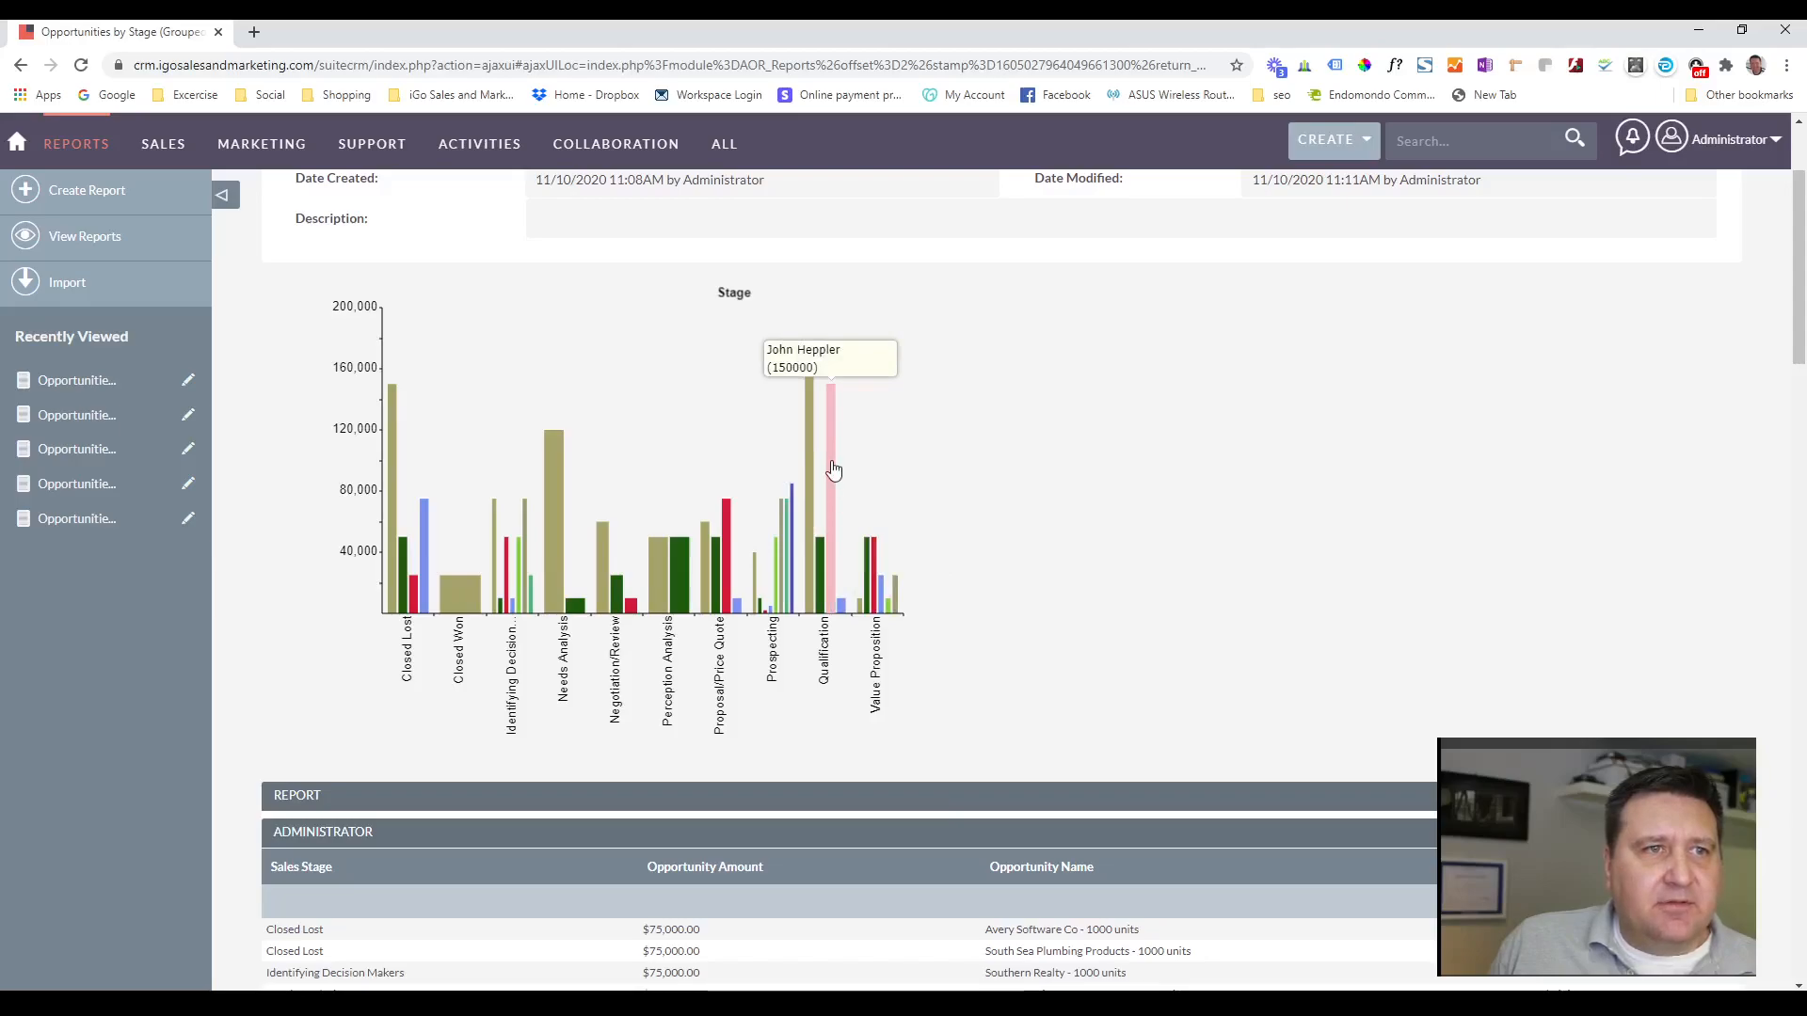
pyautogui.moveTo(805, 468)
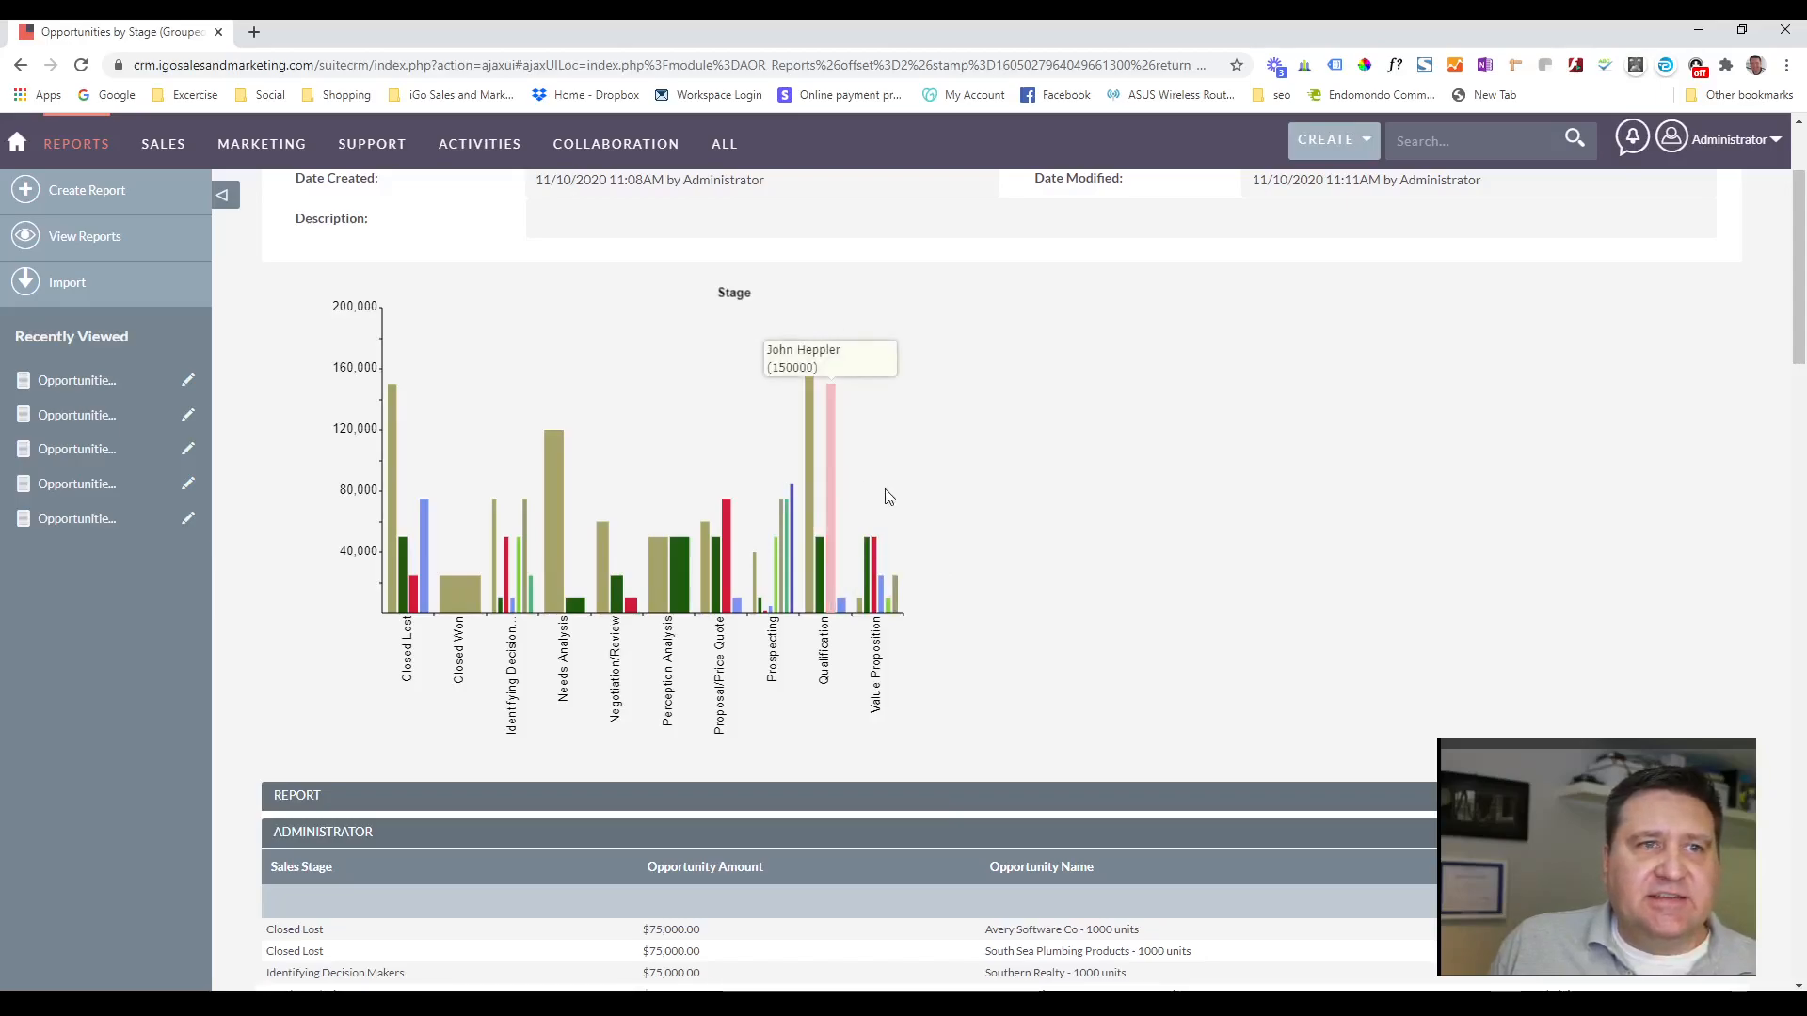
# Review the grouped bar report's per-user tables of individual opportunities, with their sales stages, amounts and names.
pyautogui.scroll(-5, 1064, 496)
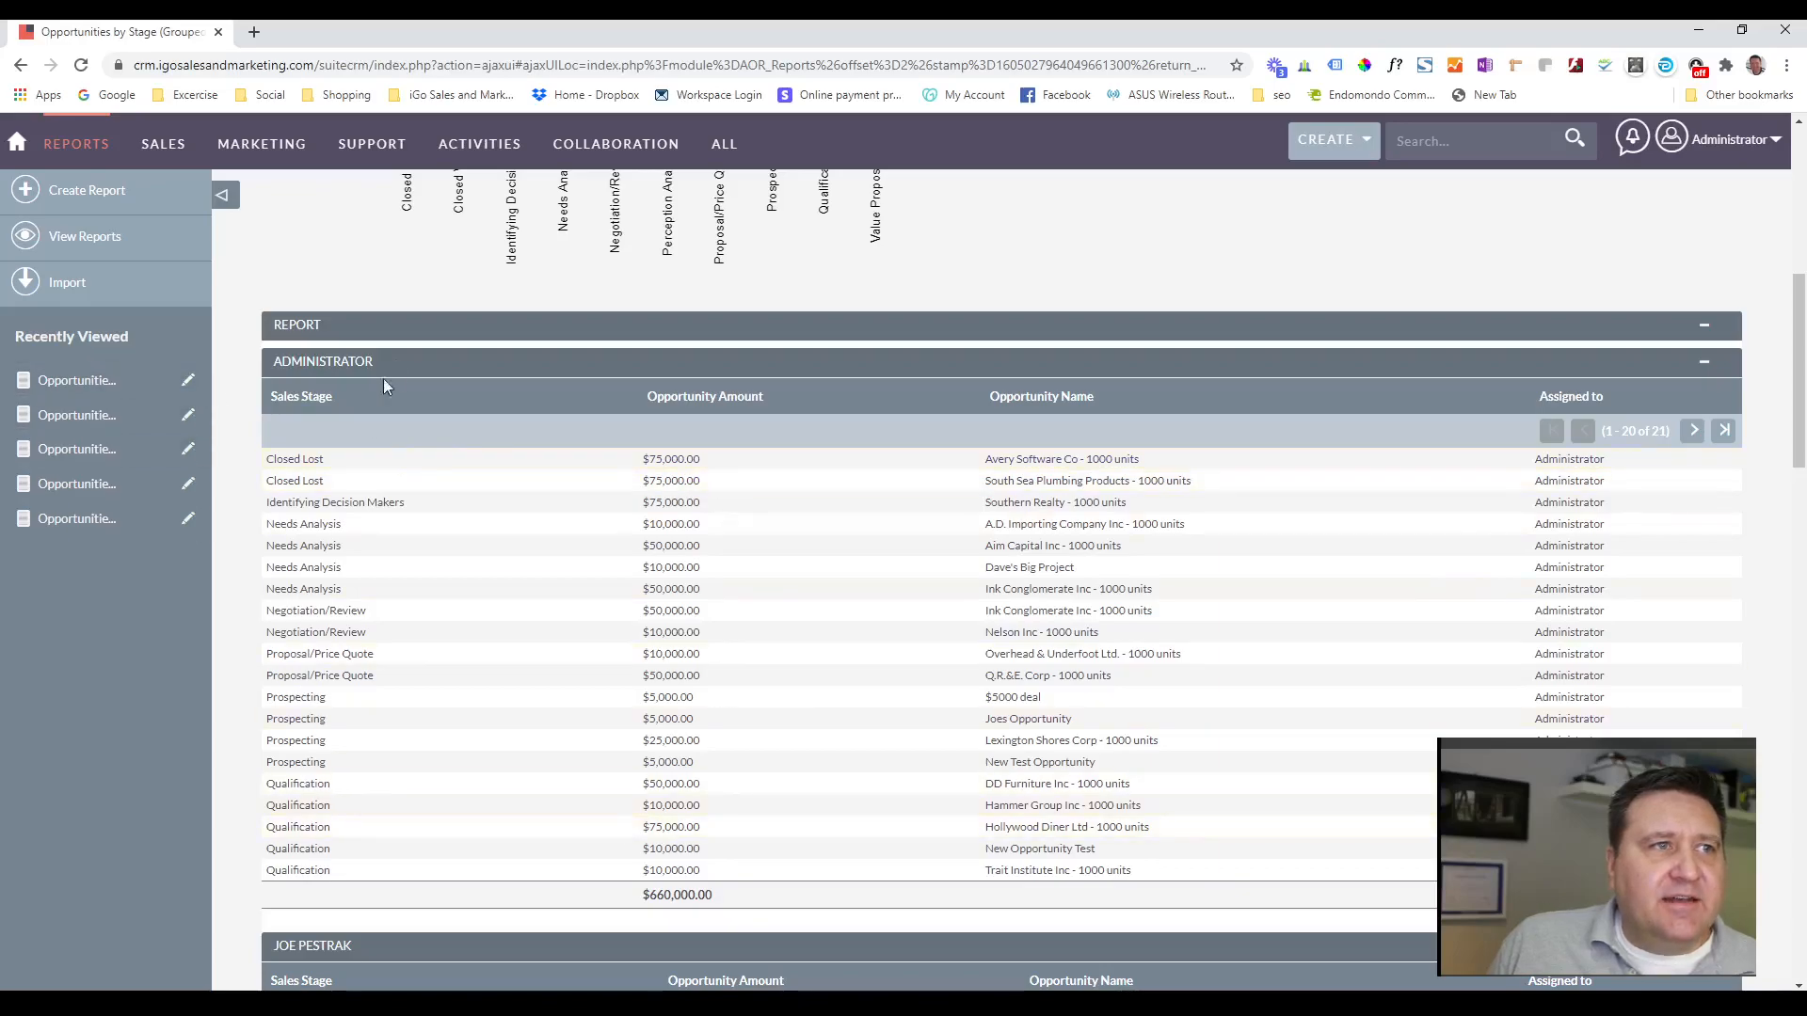
pyautogui.scroll(-2, 314, 343)
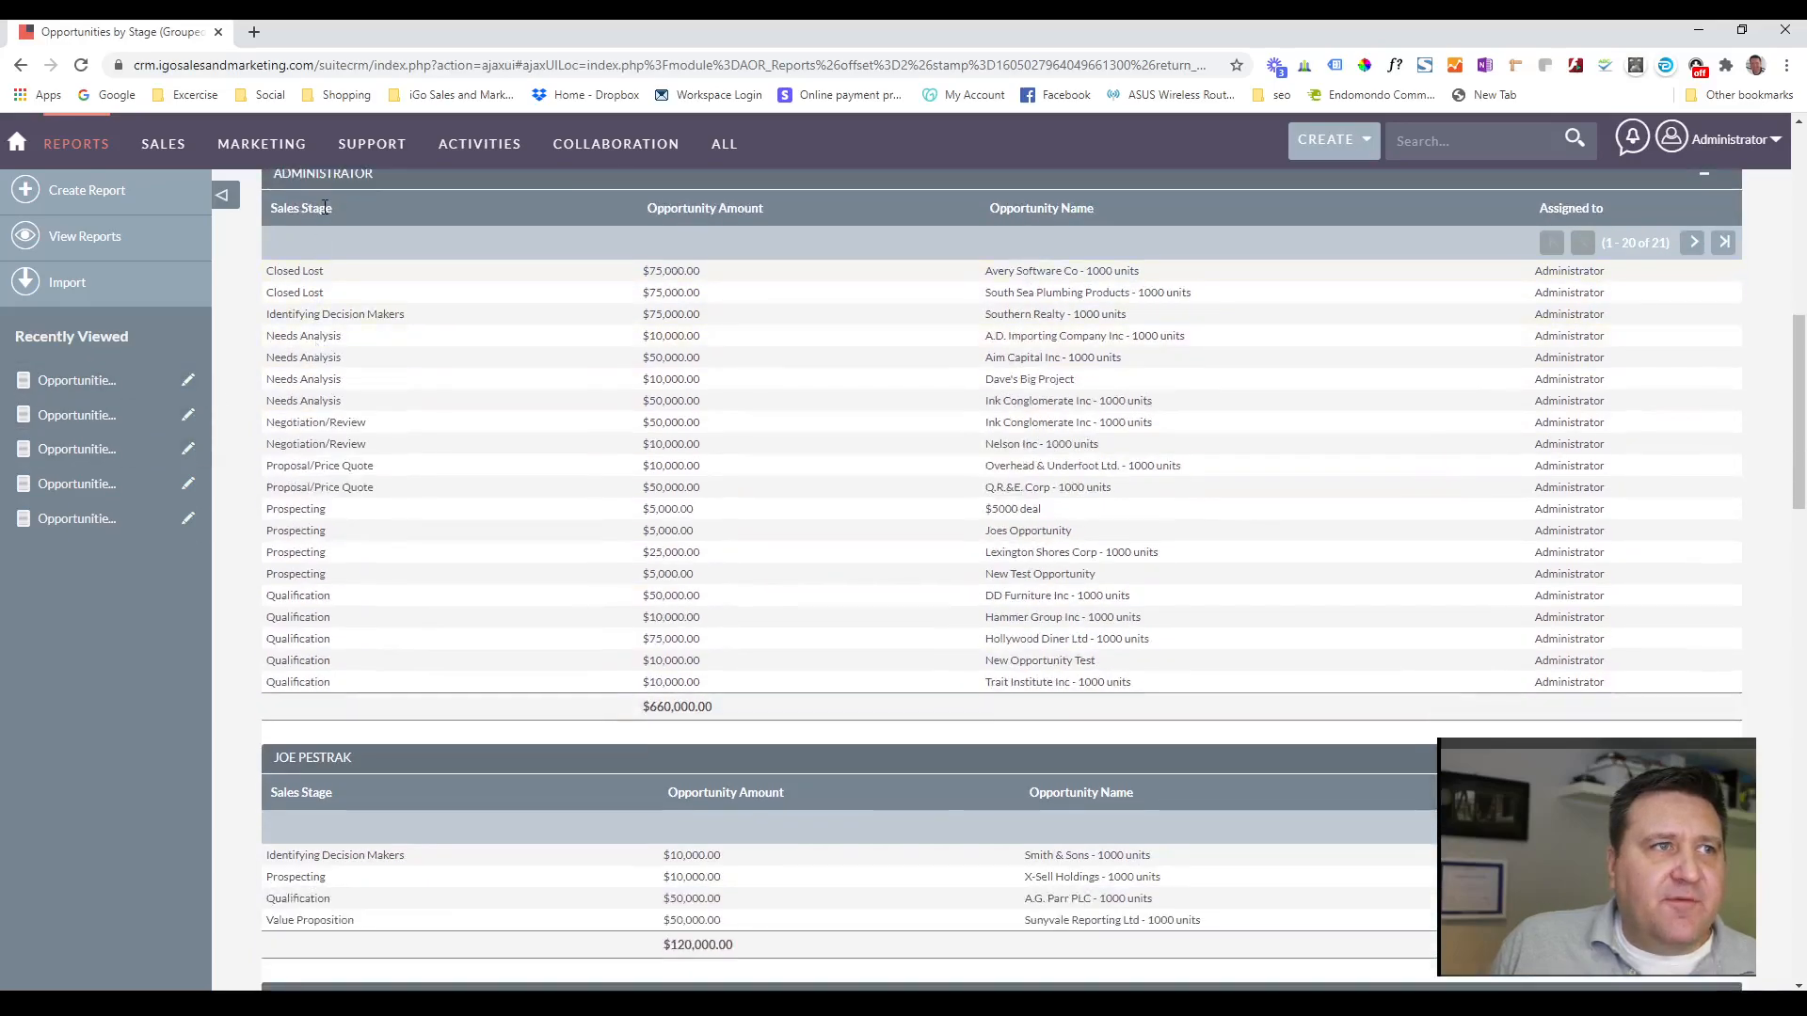
pyautogui.scroll(2, 331, 247)
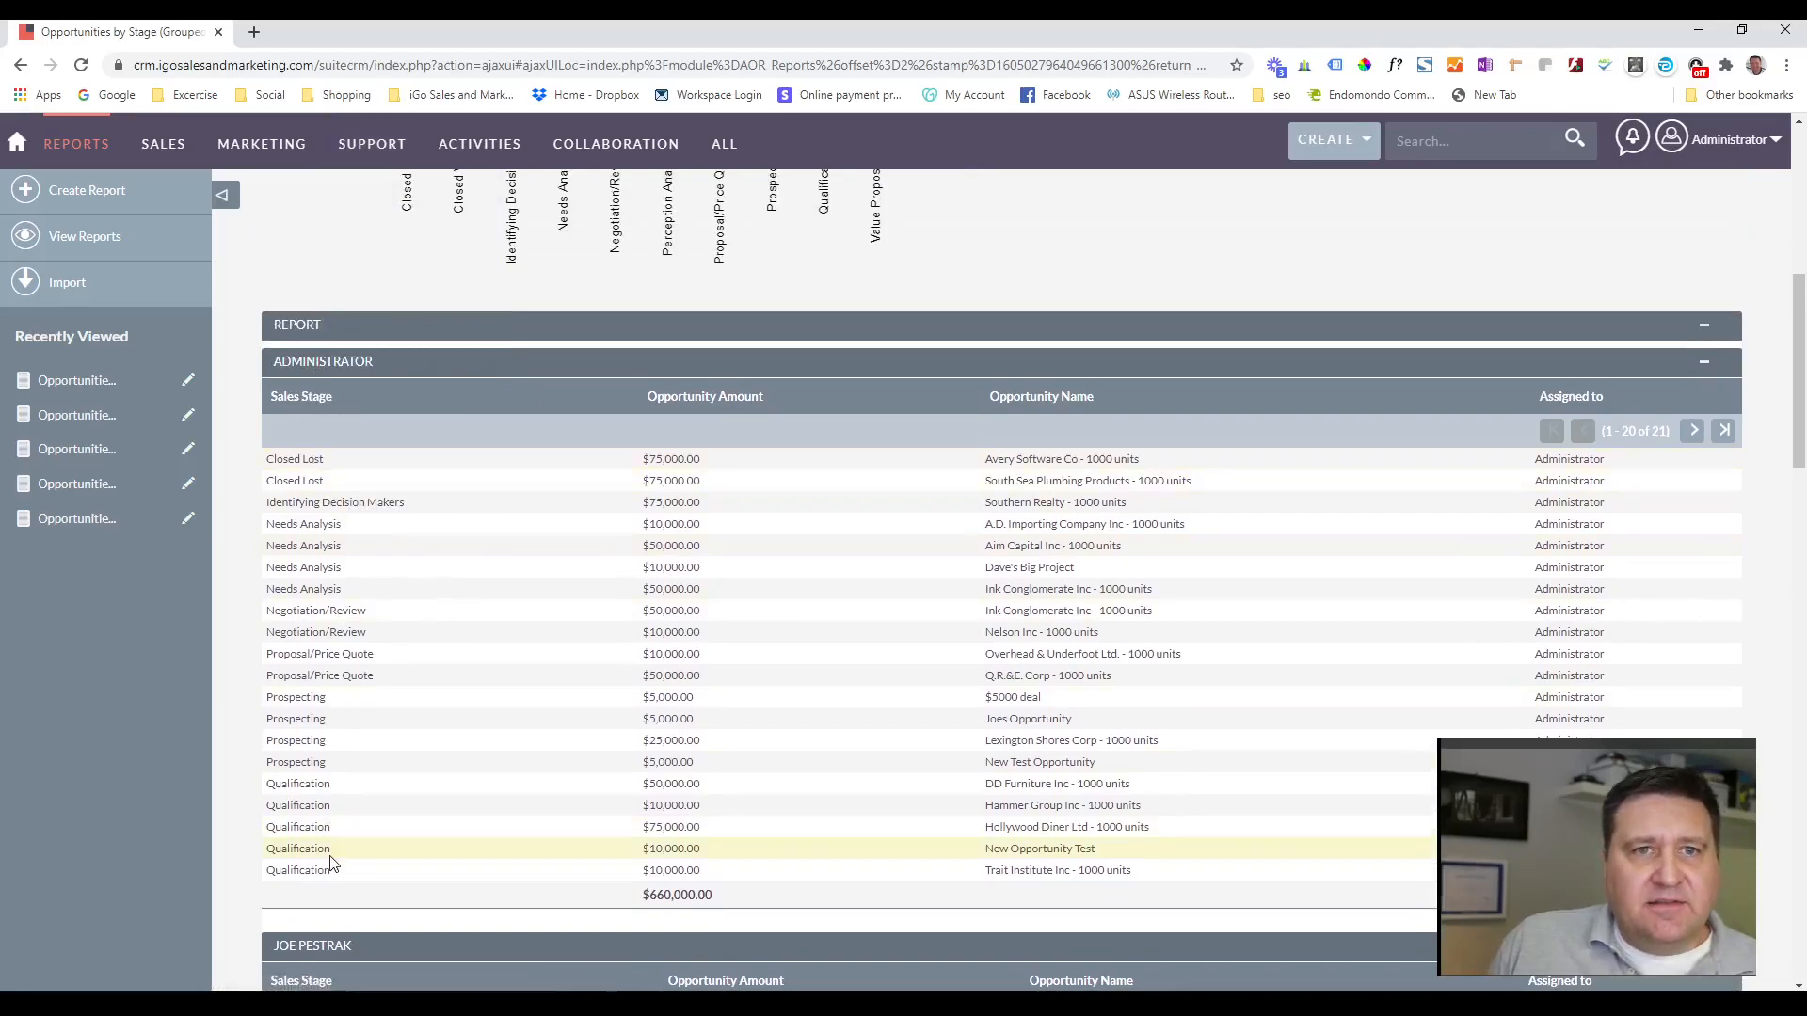
pyautogui.scroll(-1, 331, 863)
pyautogui.scroll(8, 330, 855)
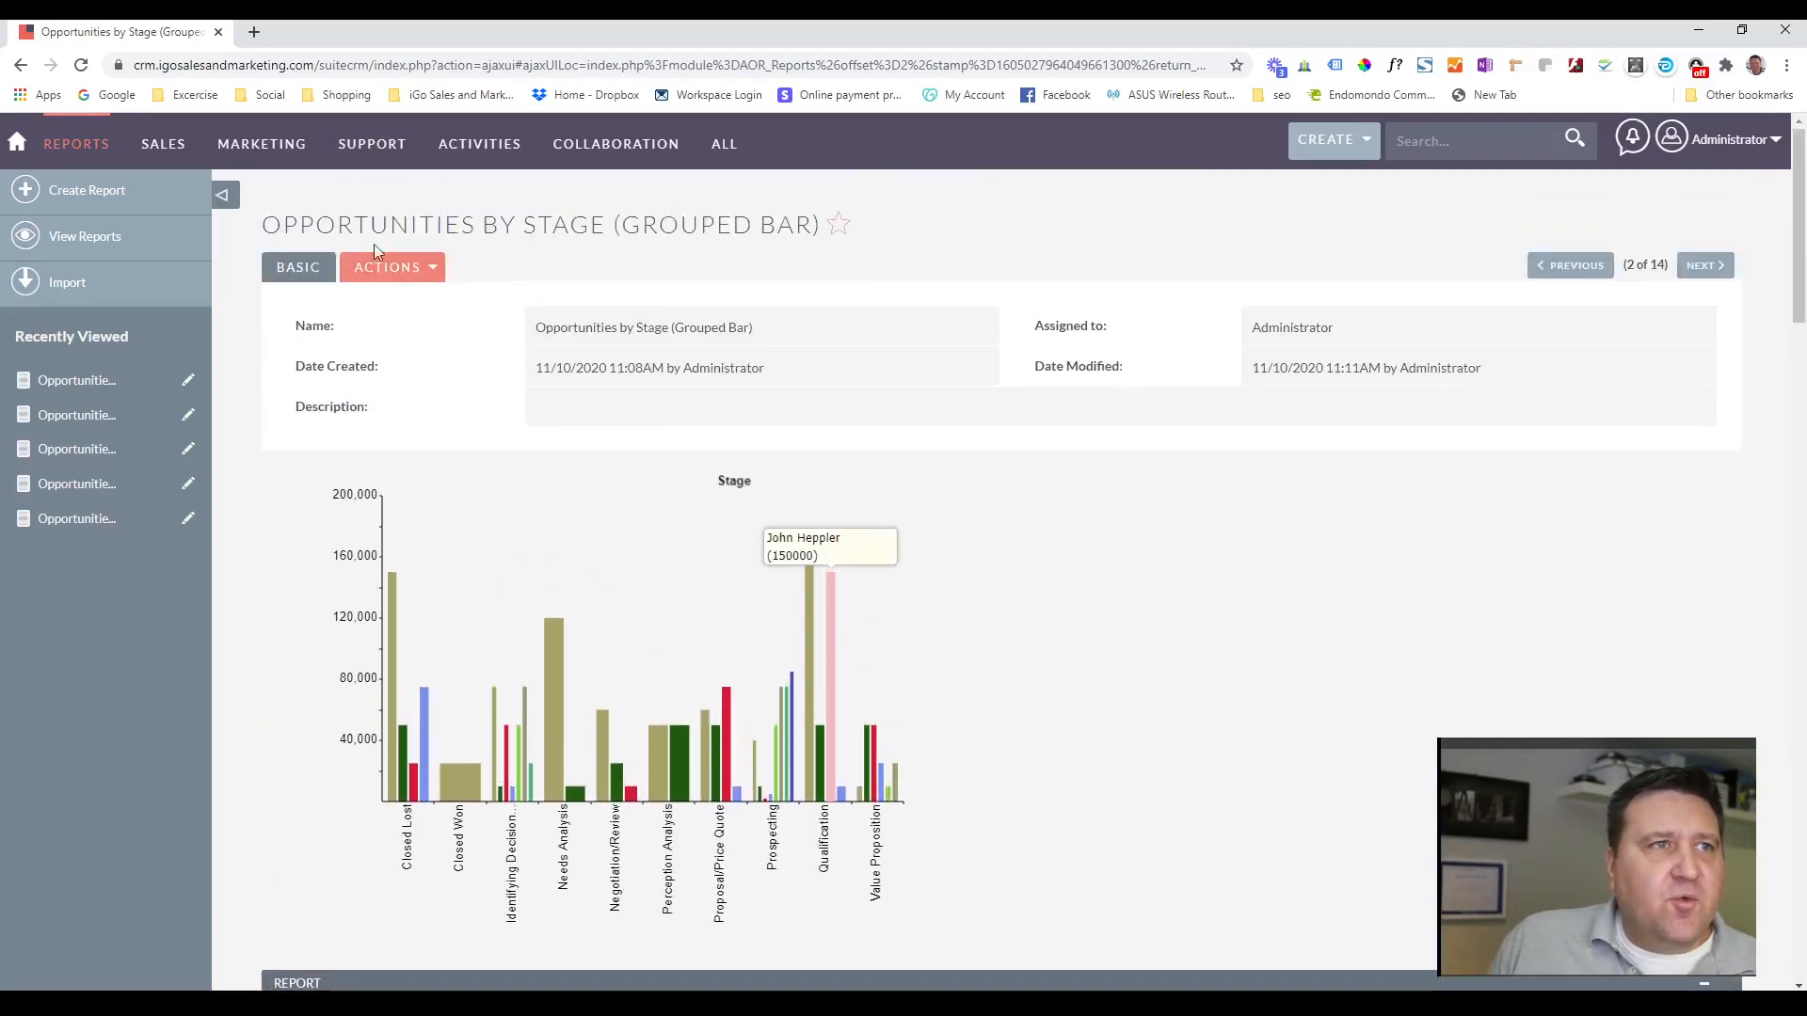
# Open the grouped bar report for editing, review its field settings, and choose Ascending sort for the Assigned to field.
pyautogui.click(430, 270)
pyautogui.click(299, 302)
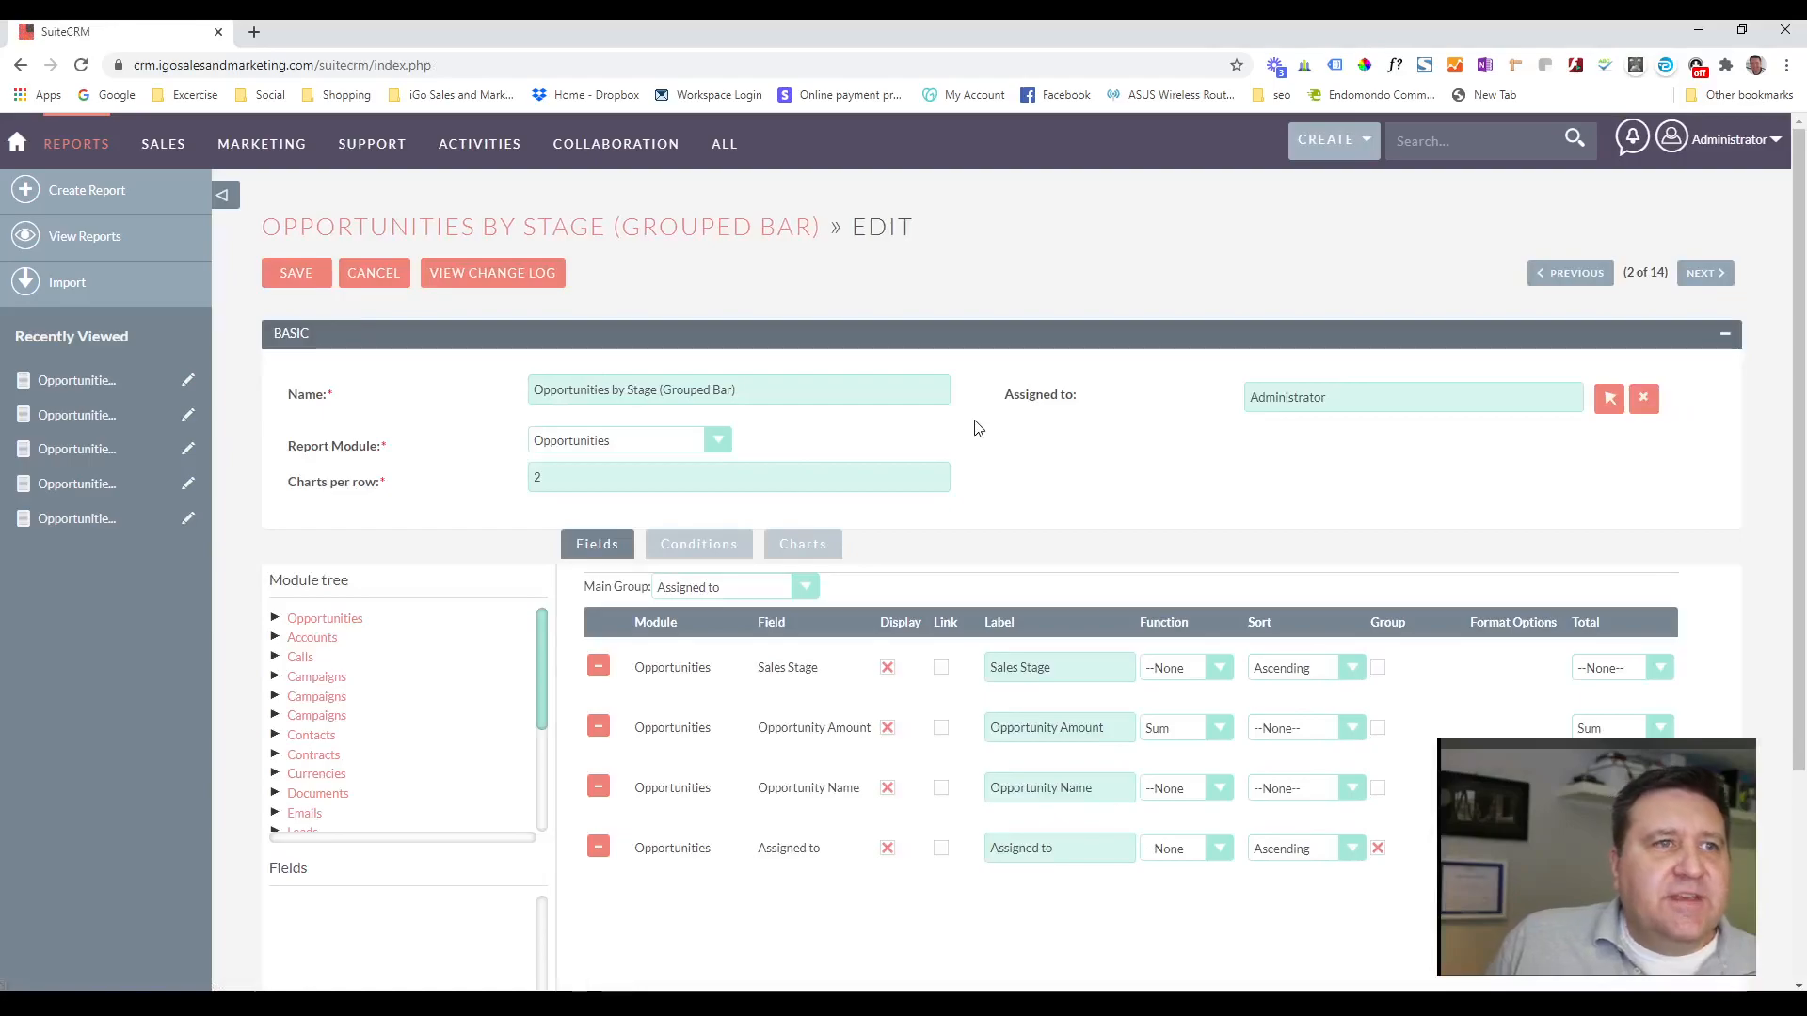
pyautogui.scroll(-2, 978, 426)
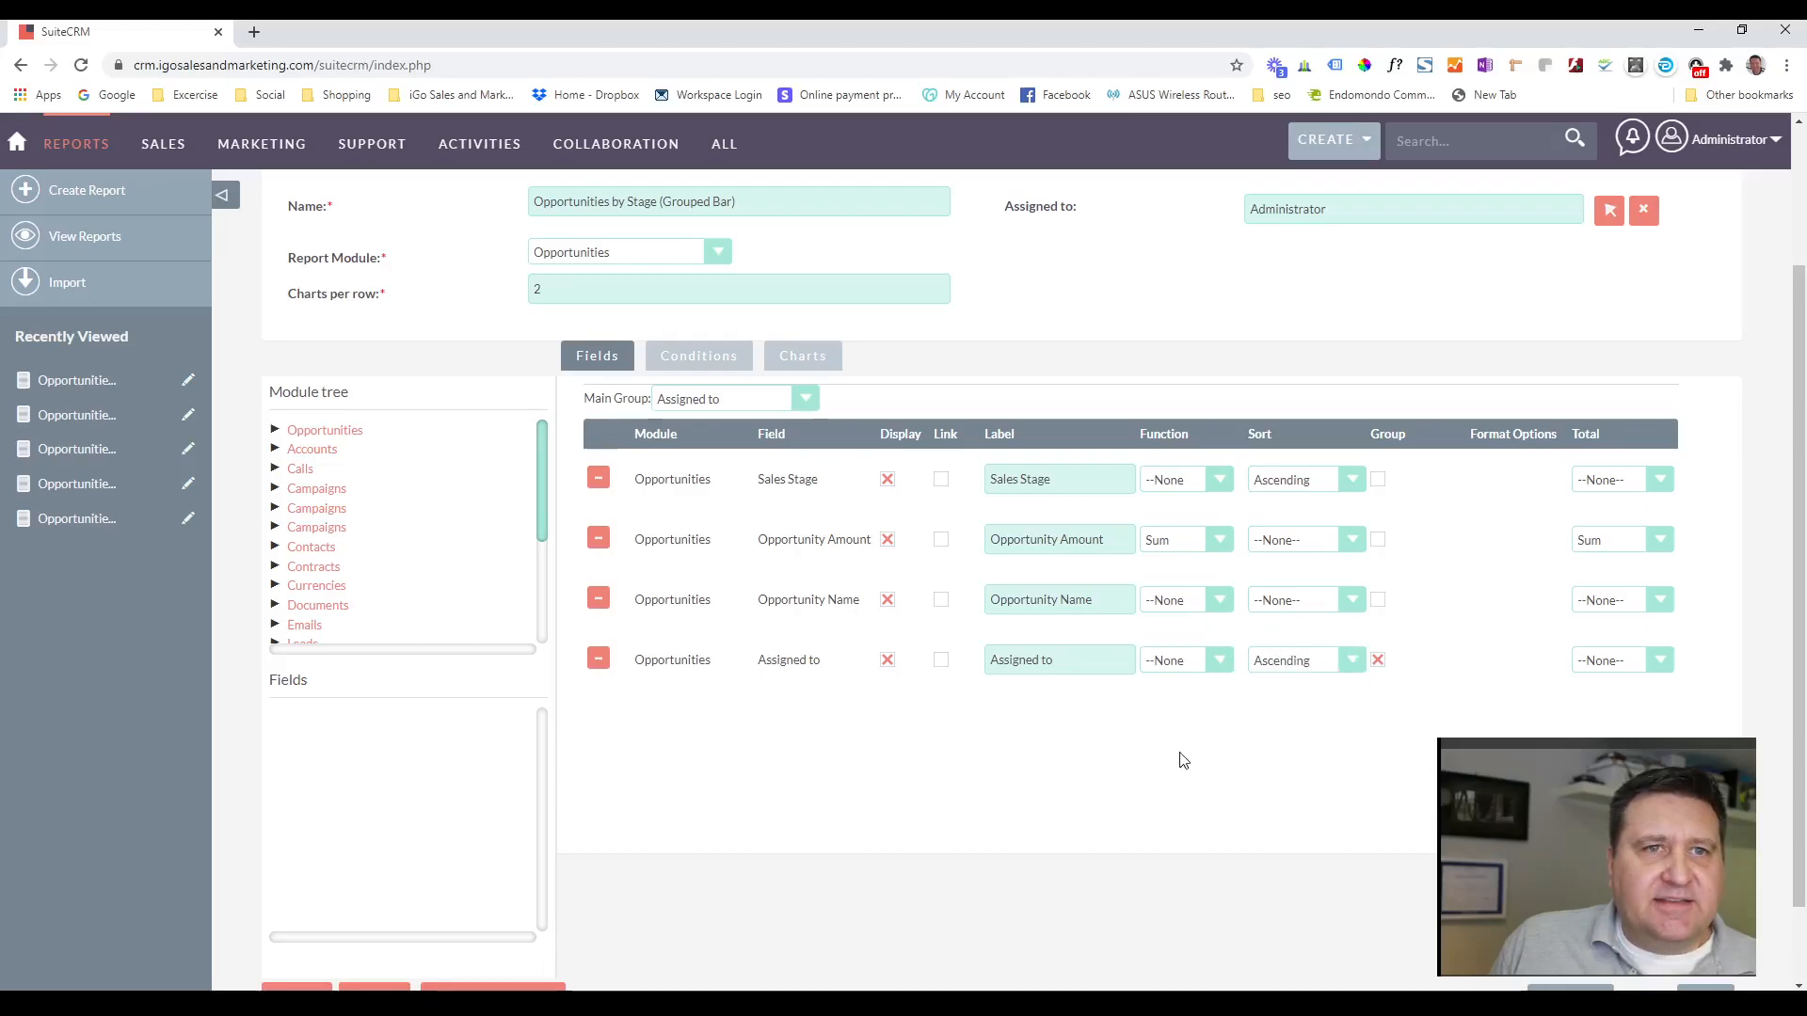
pyautogui.click(1351, 664)
pyautogui.click(1303, 698)
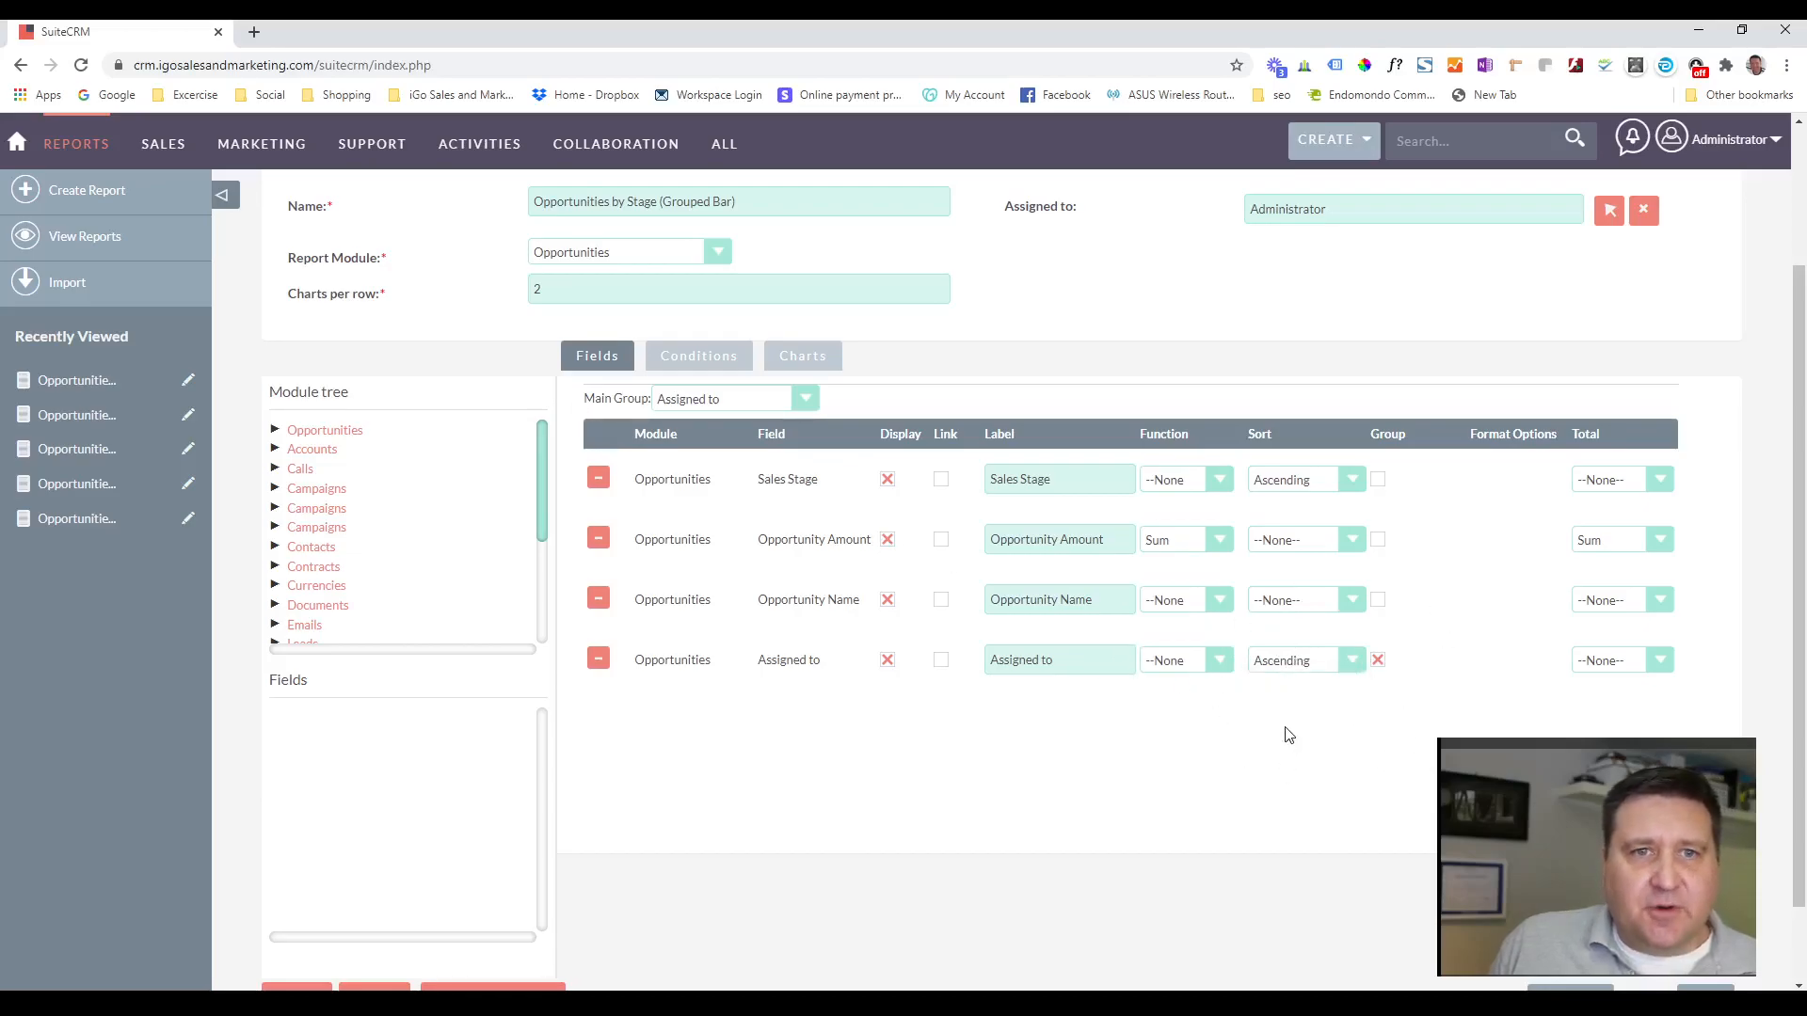
# Check the Stage chart's Grouped bar type and its Sales Stage and Opportunity Amount axes, and save the report.
pyautogui.click(802, 355)
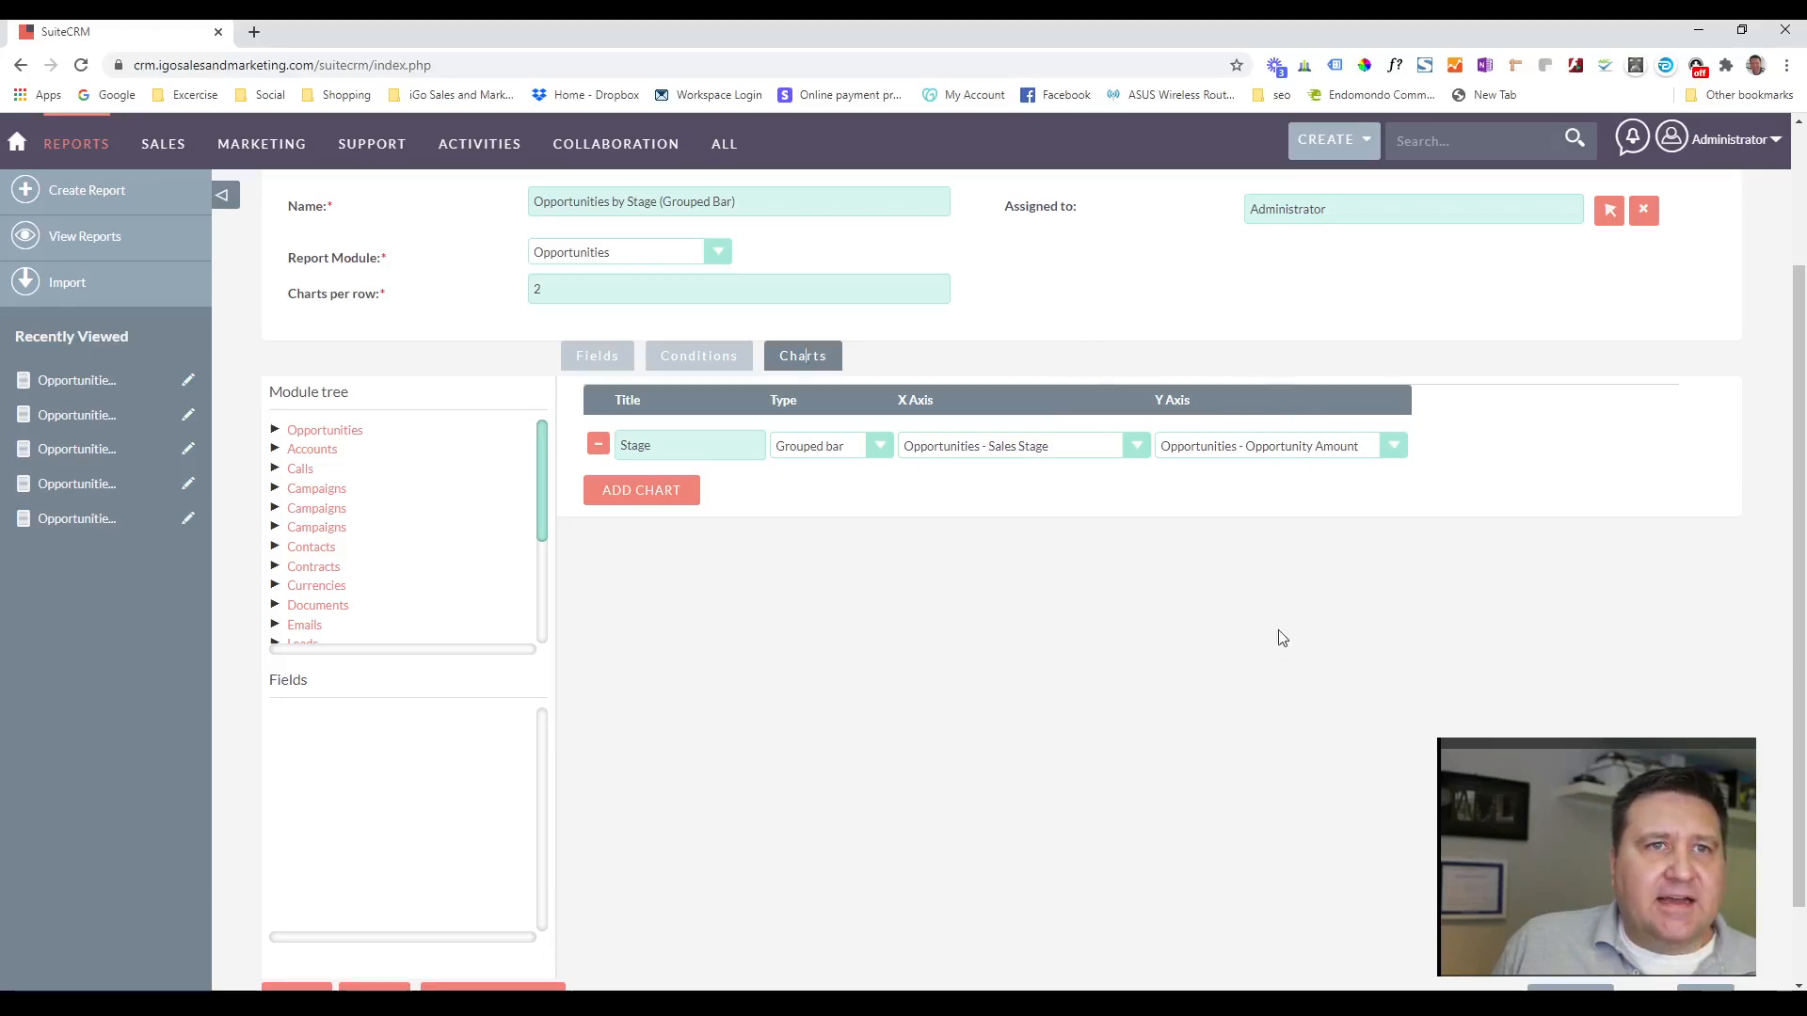
pyautogui.scroll(2, 847, 762)
pyautogui.click(294, 282)
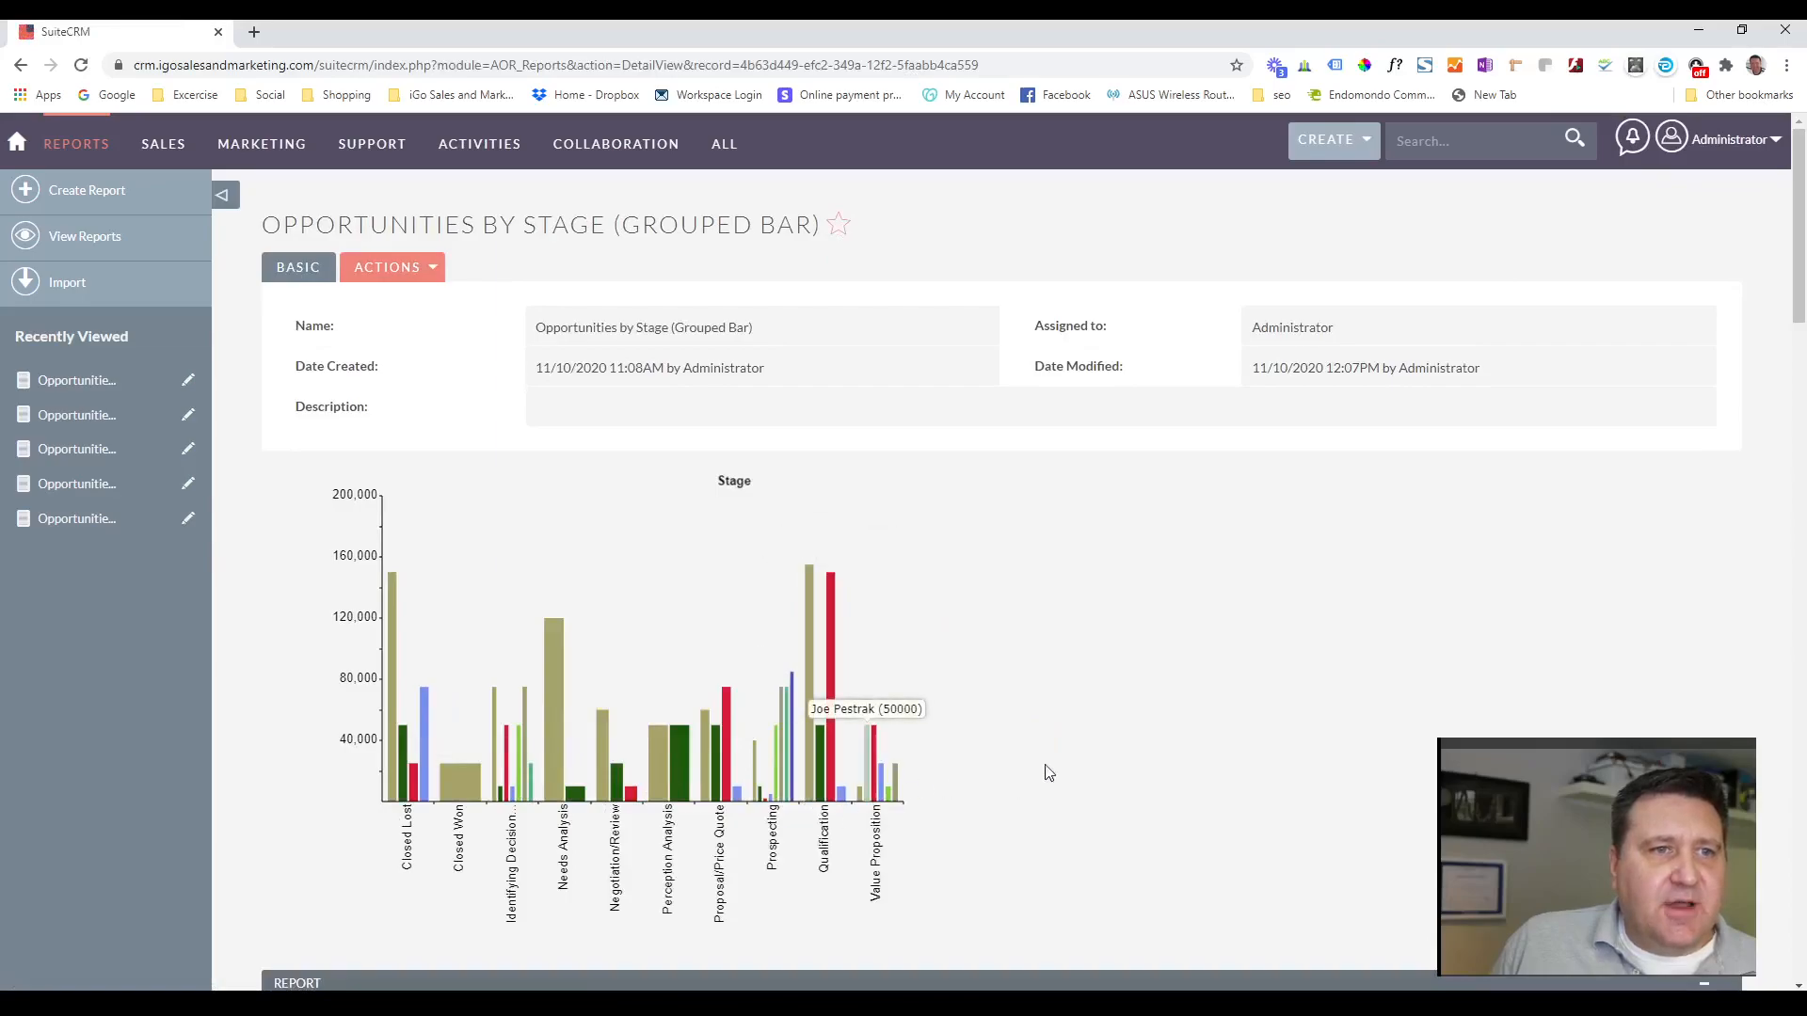
# Examine the saved grouped bar chart's assigned-user bars in the Closed Lost, Prospecting and Qualification stages.
pyautogui.scroll(-2, 1114, 730)
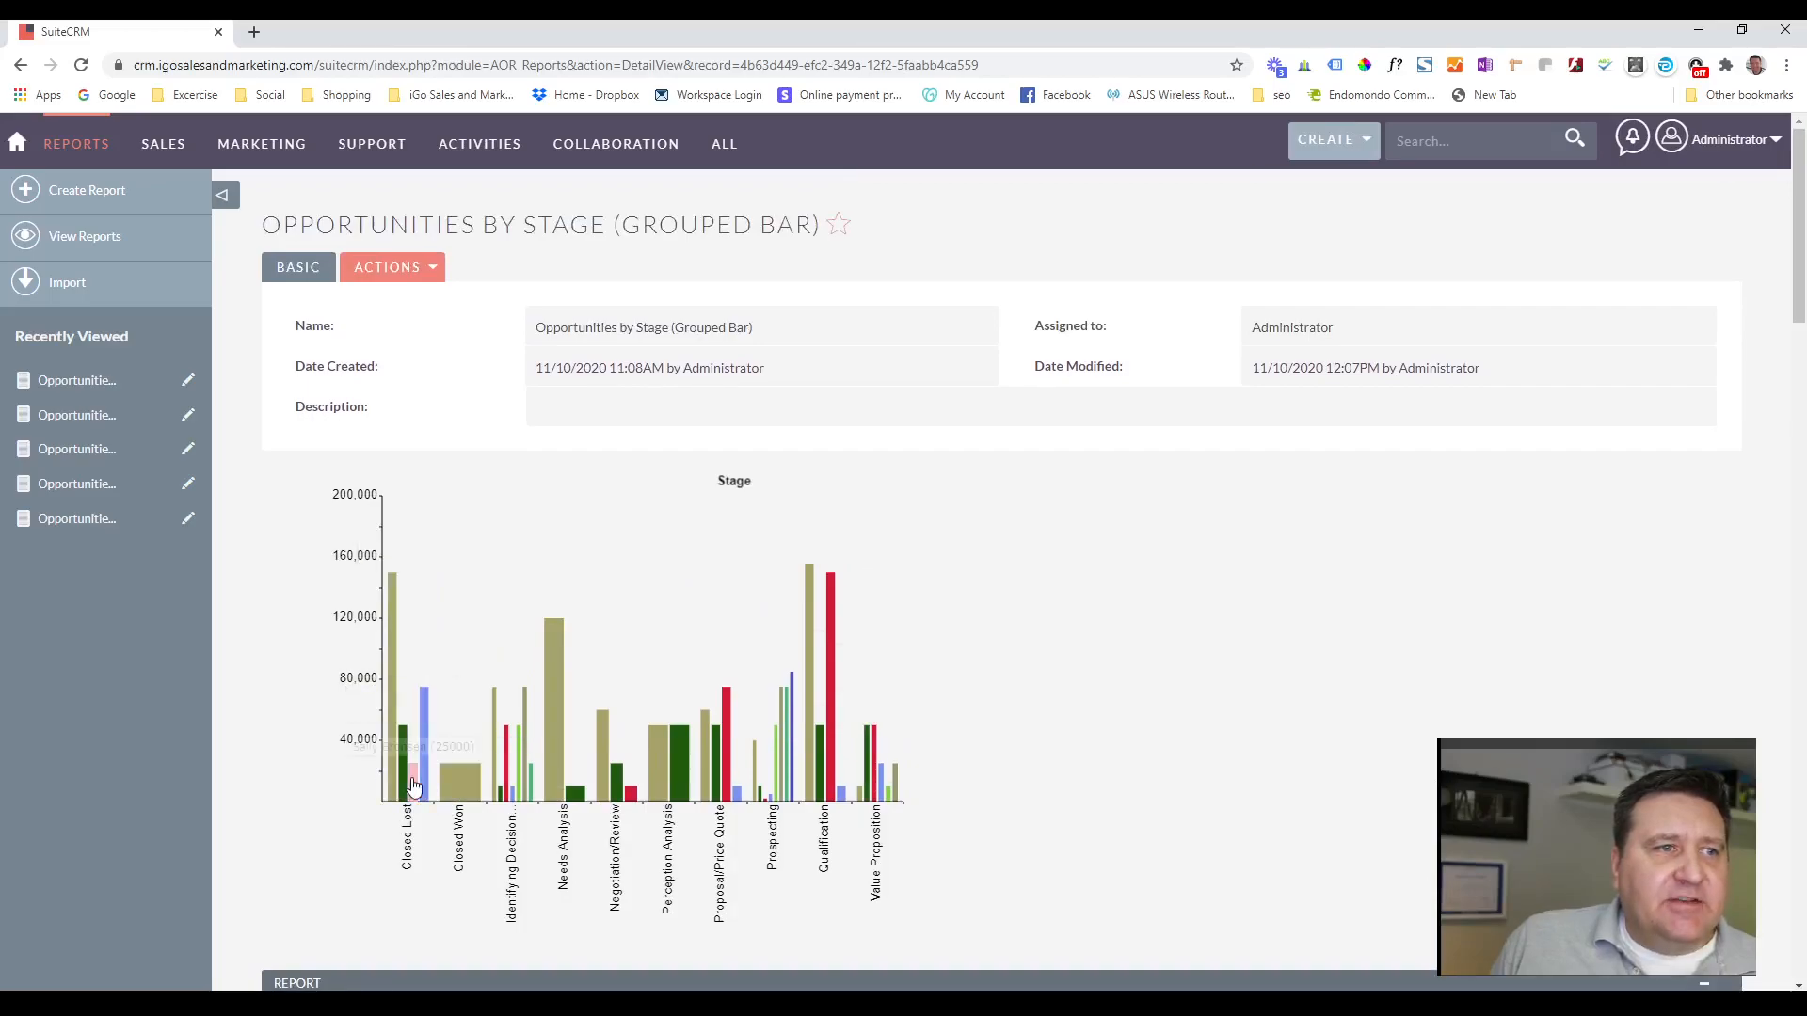
pyautogui.moveTo(551, 771)
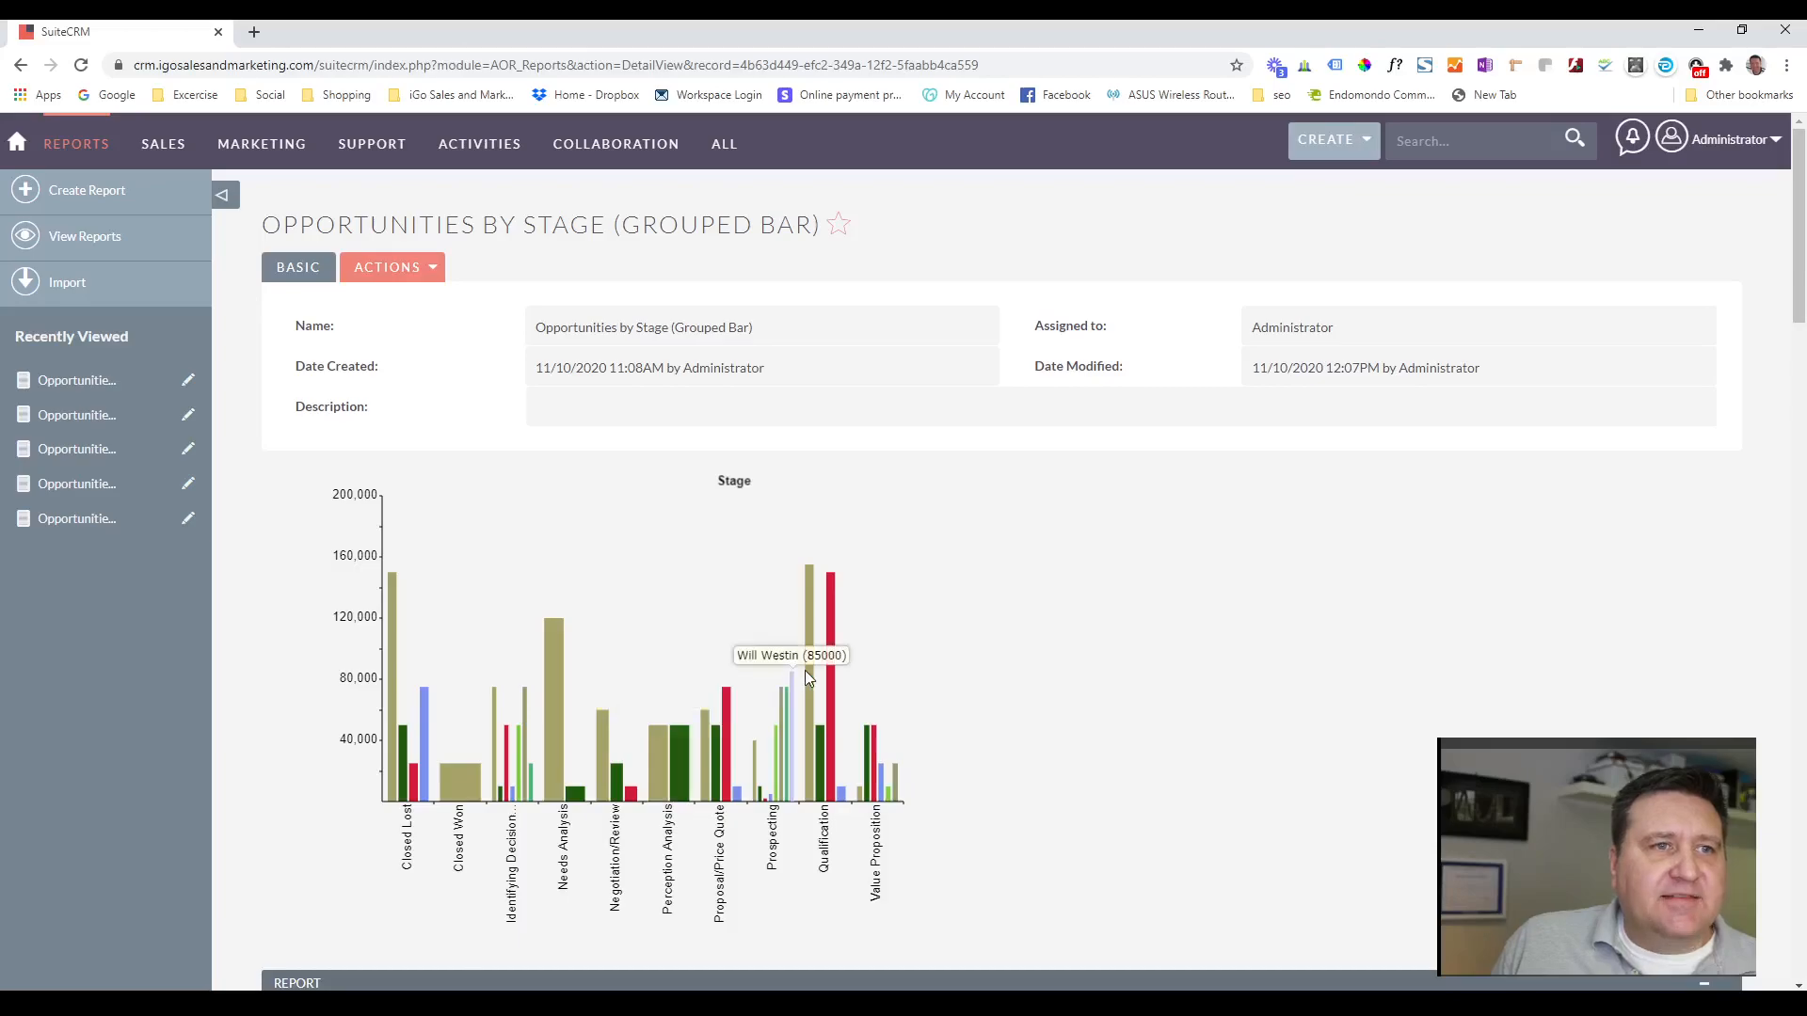
pyautogui.moveTo(830, 658)
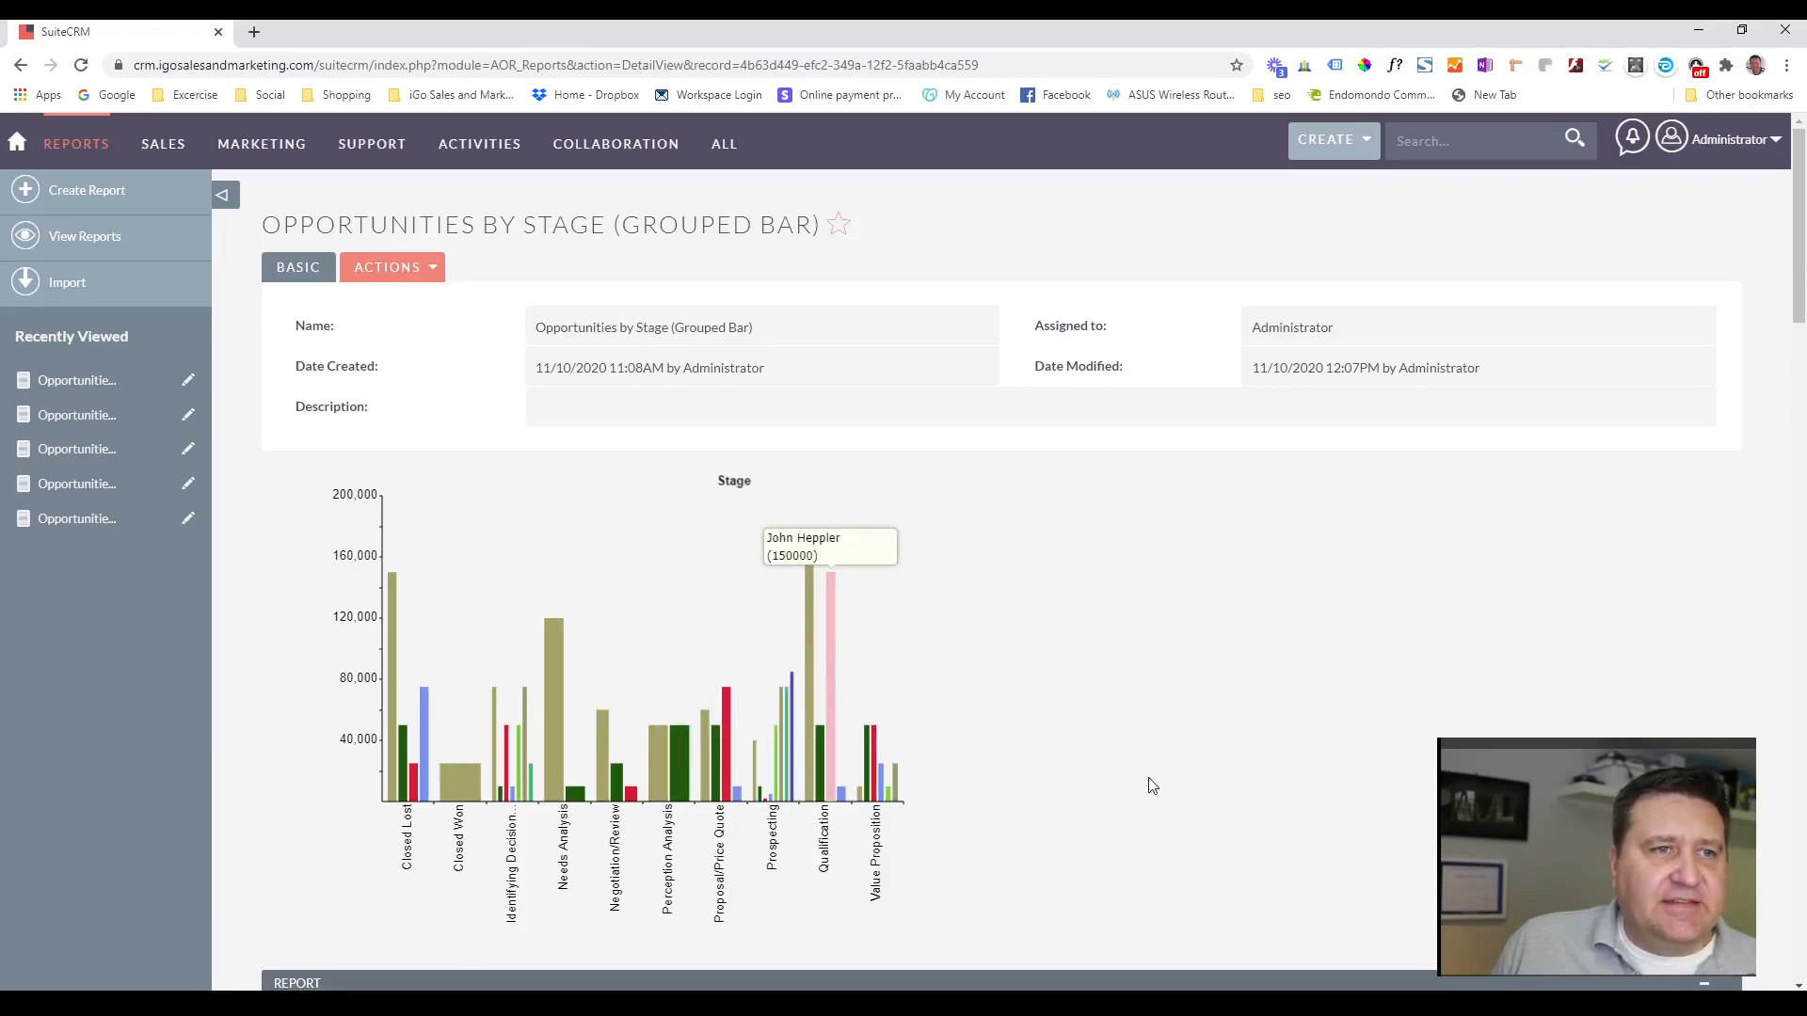
# Open the Opportunities by Stage (Pie Chart) report from the reports list and look over its Stage chart.
pyautogui.scroll(-7, 1095, 600)
pyautogui.scroll(7, 1097, 595)
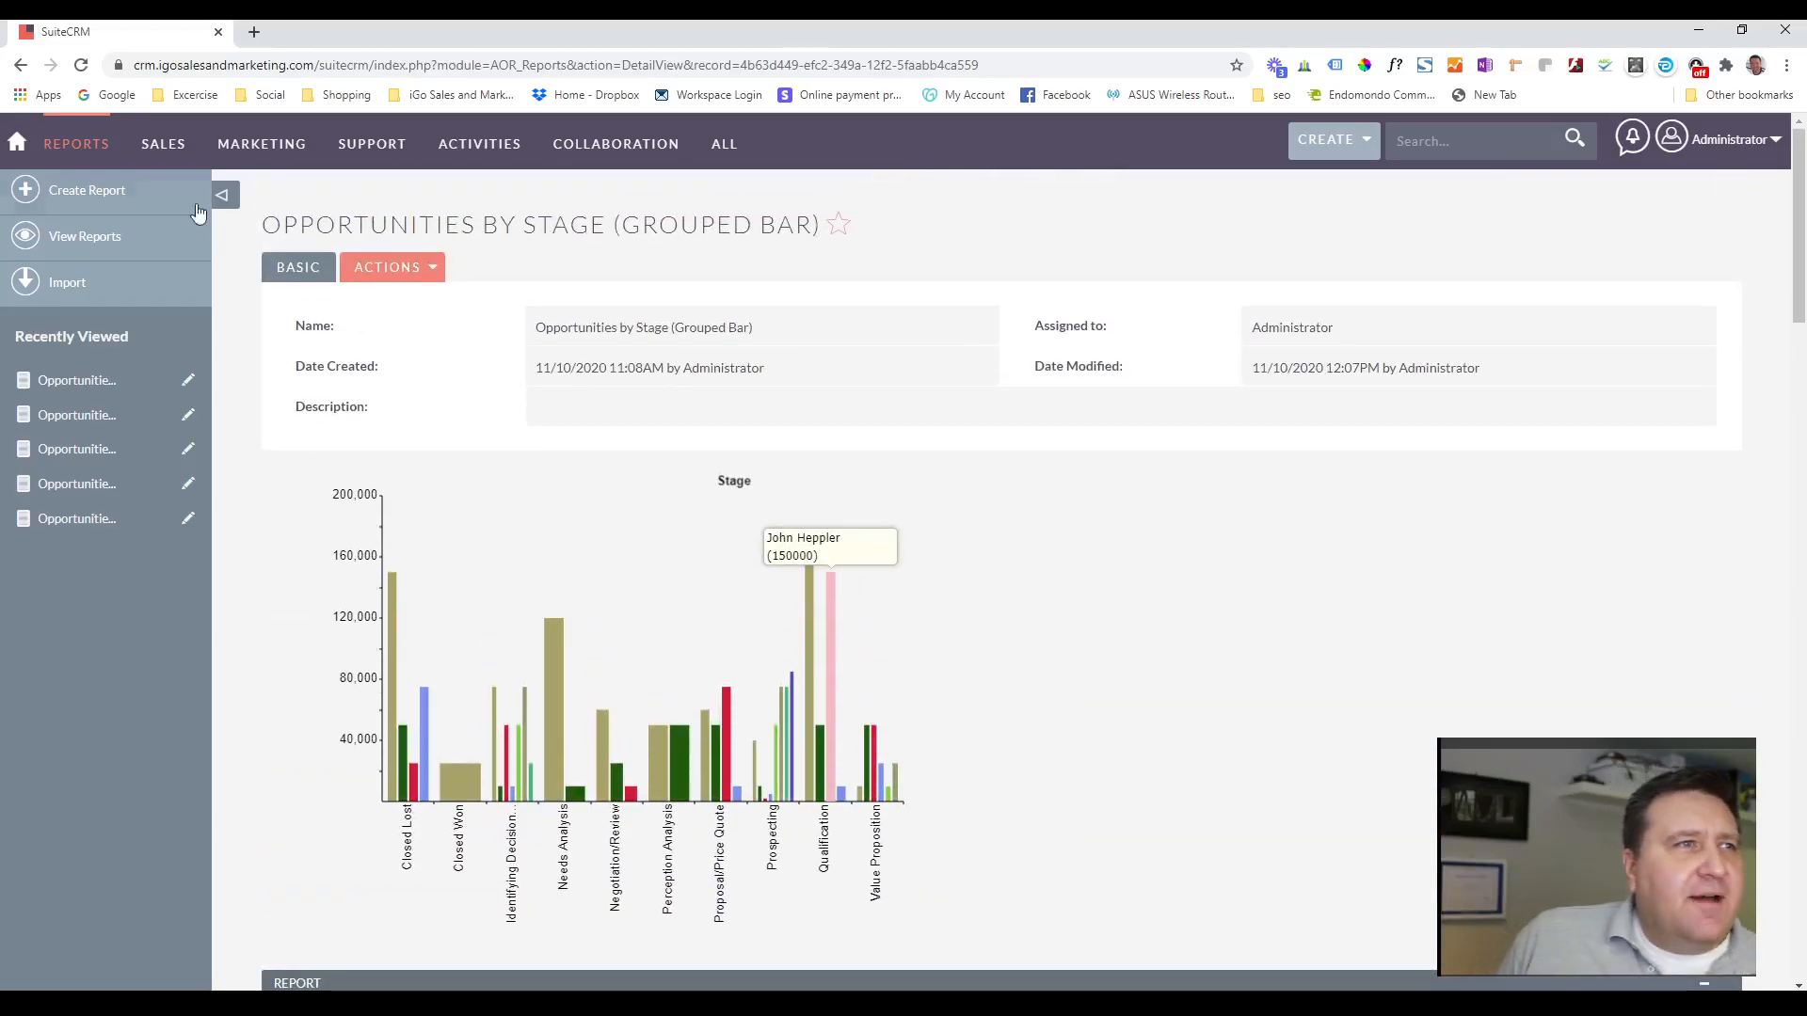
pyautogui.click(99, 235)
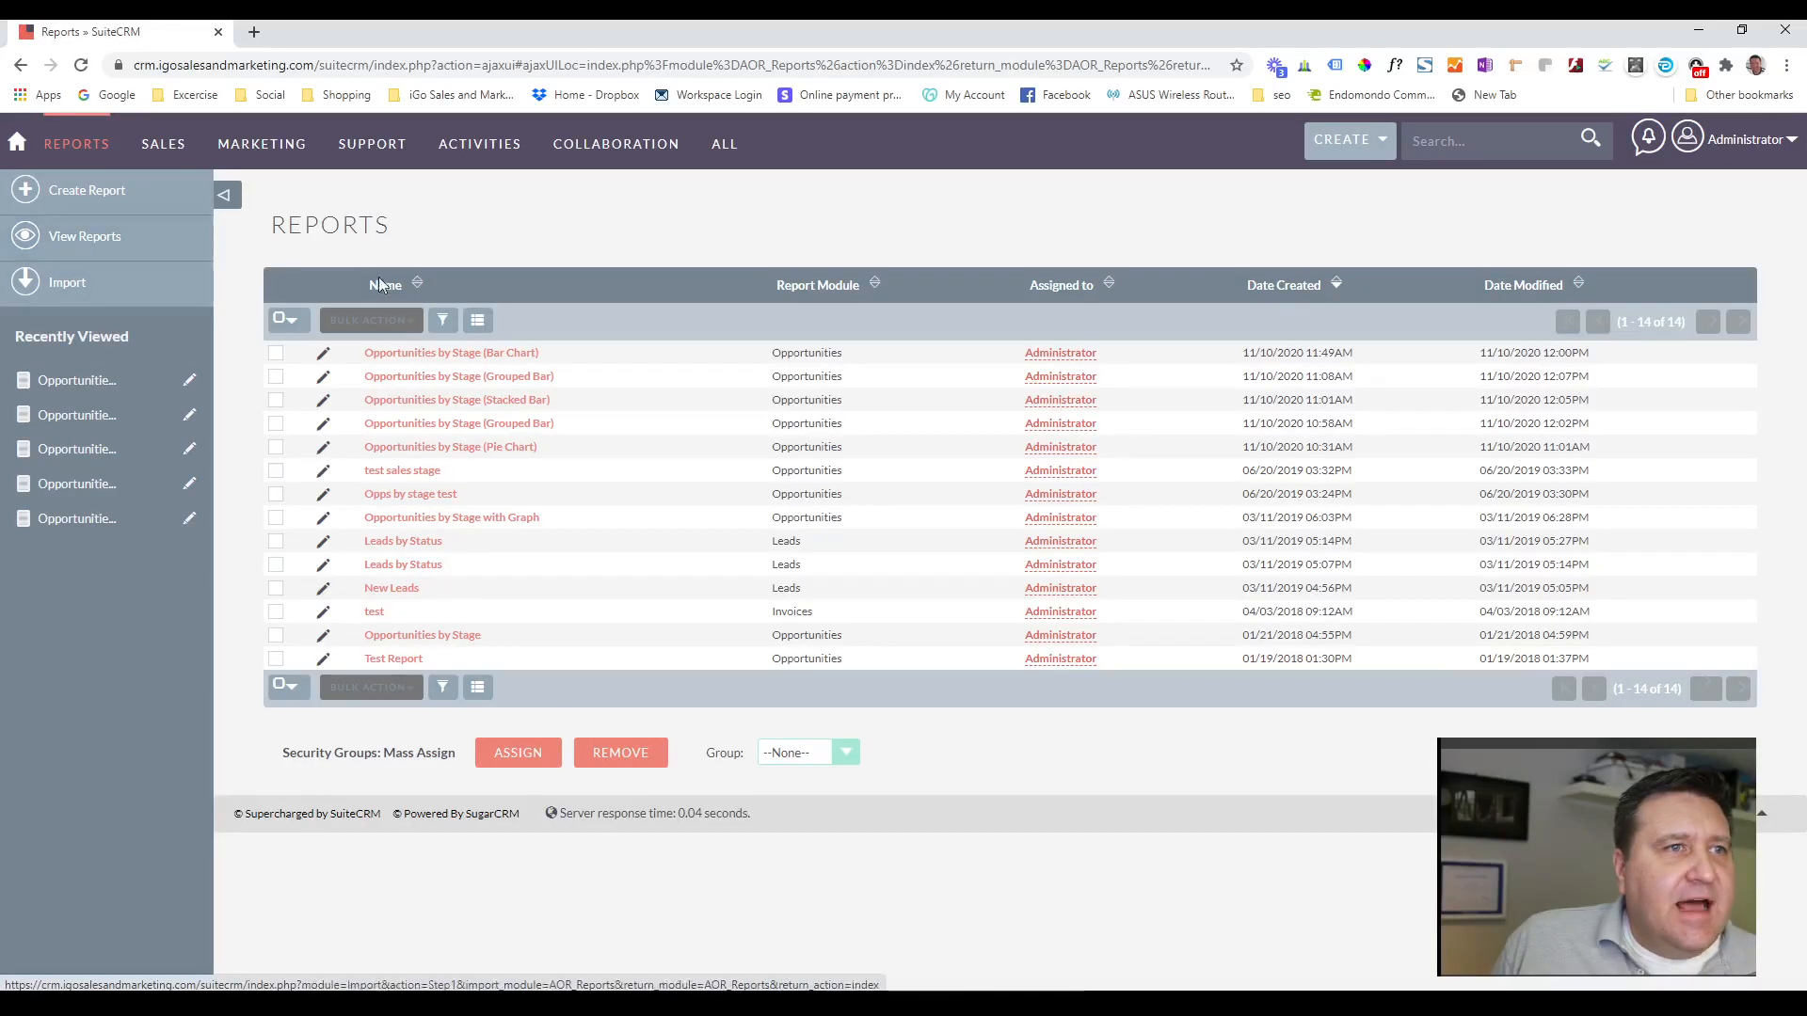
pyautogui.click(435, 452)
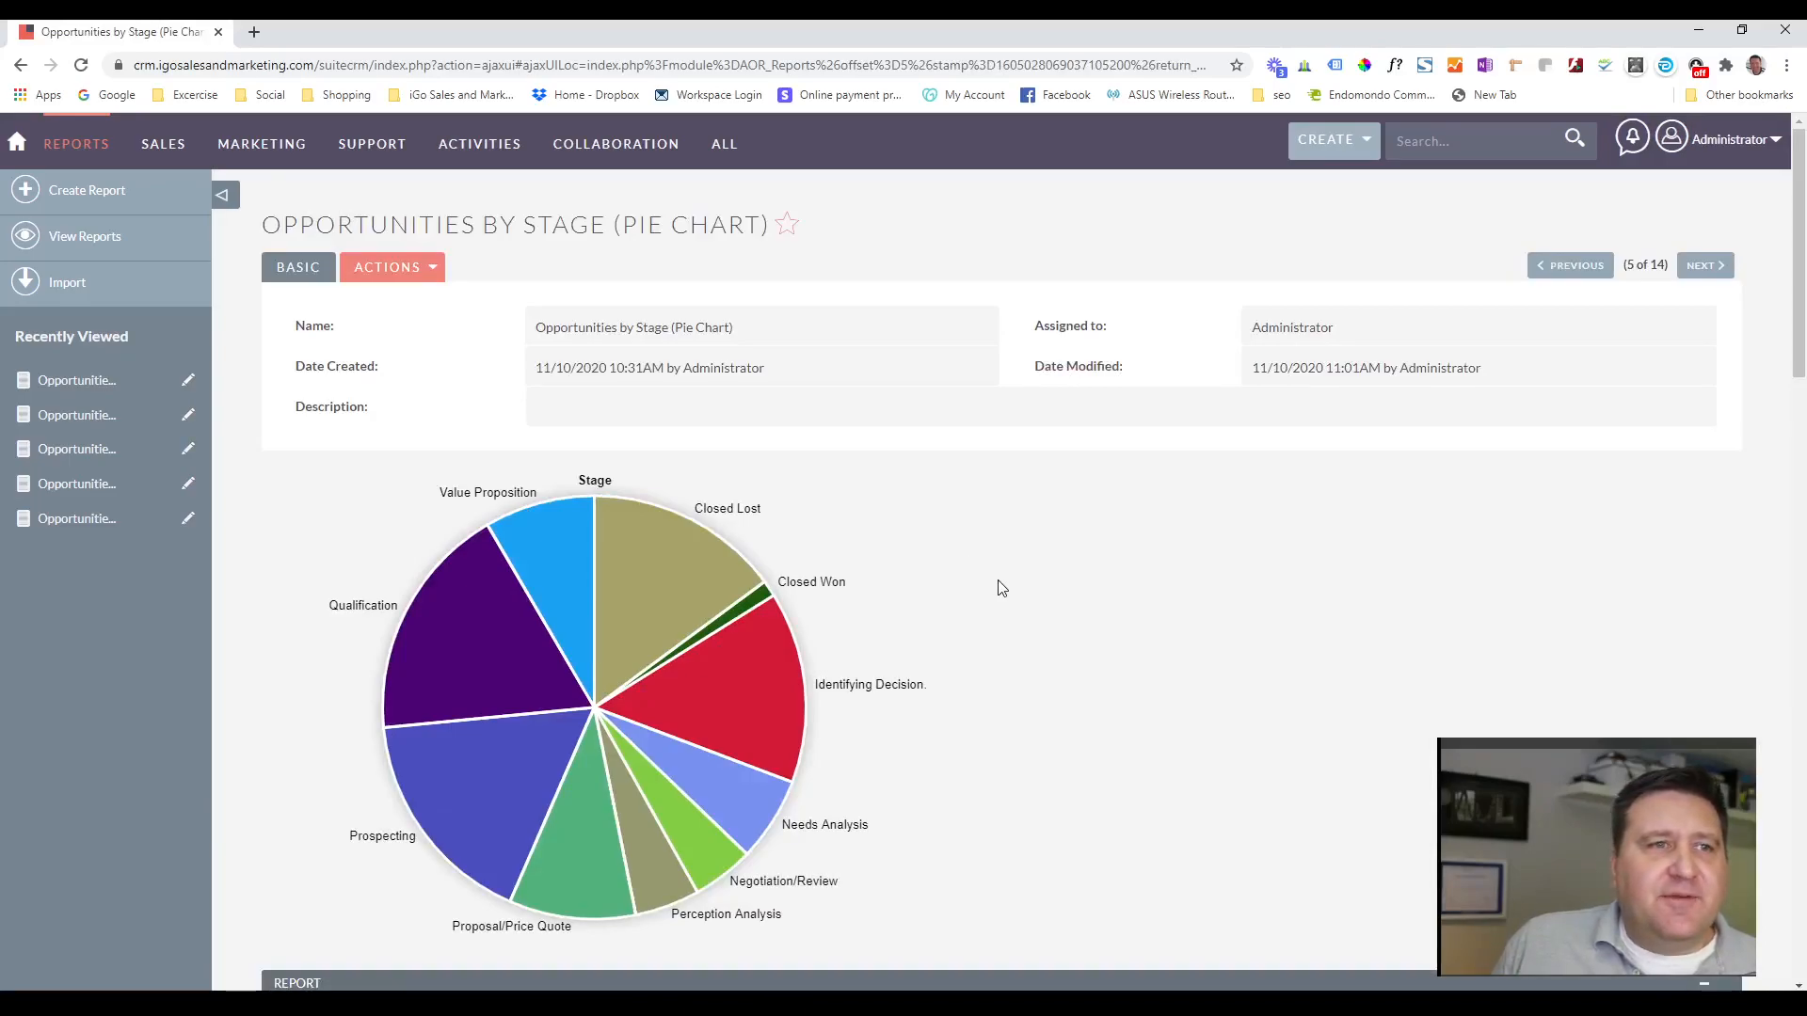
pyautogui.scroll(-1, 1001, 587)
pyautogui.scroll(1, 1001, 585)
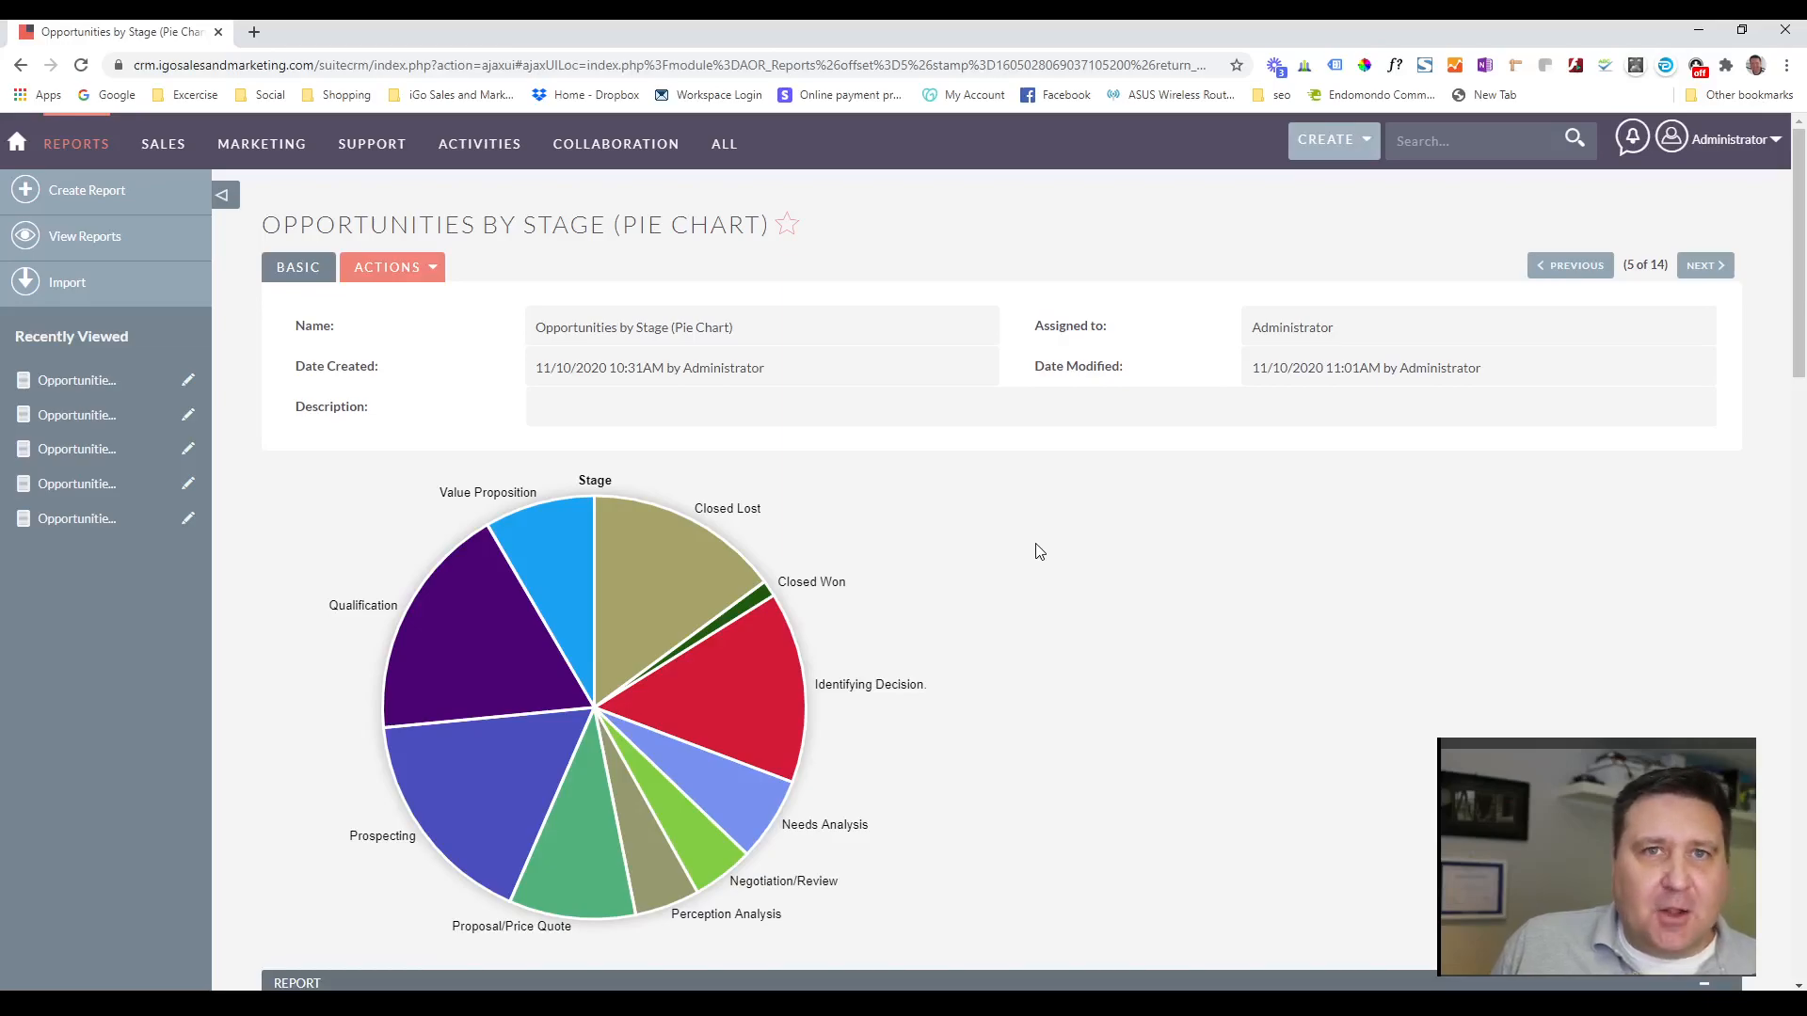
# Edit the pie chart report to add the Opportunity Name field from the Opportunities module, and save it.
pyautogui.click(424, 268)
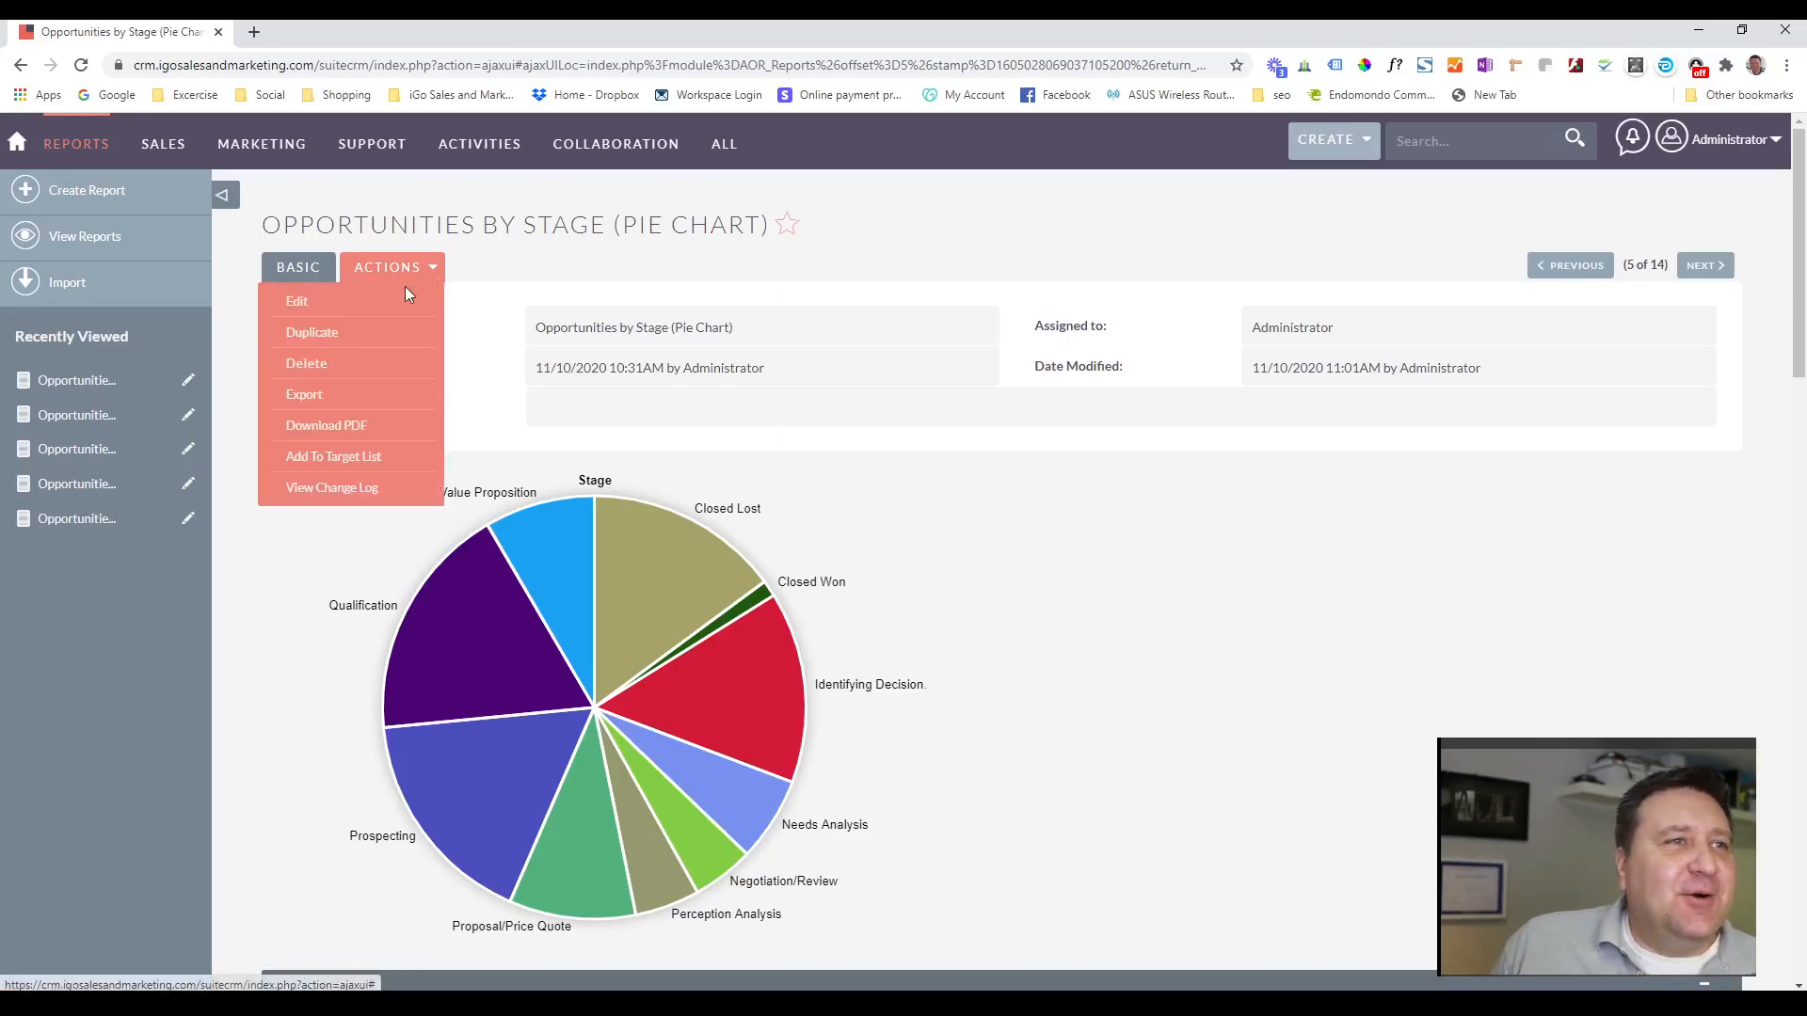
pyautogui.click(329, 306)
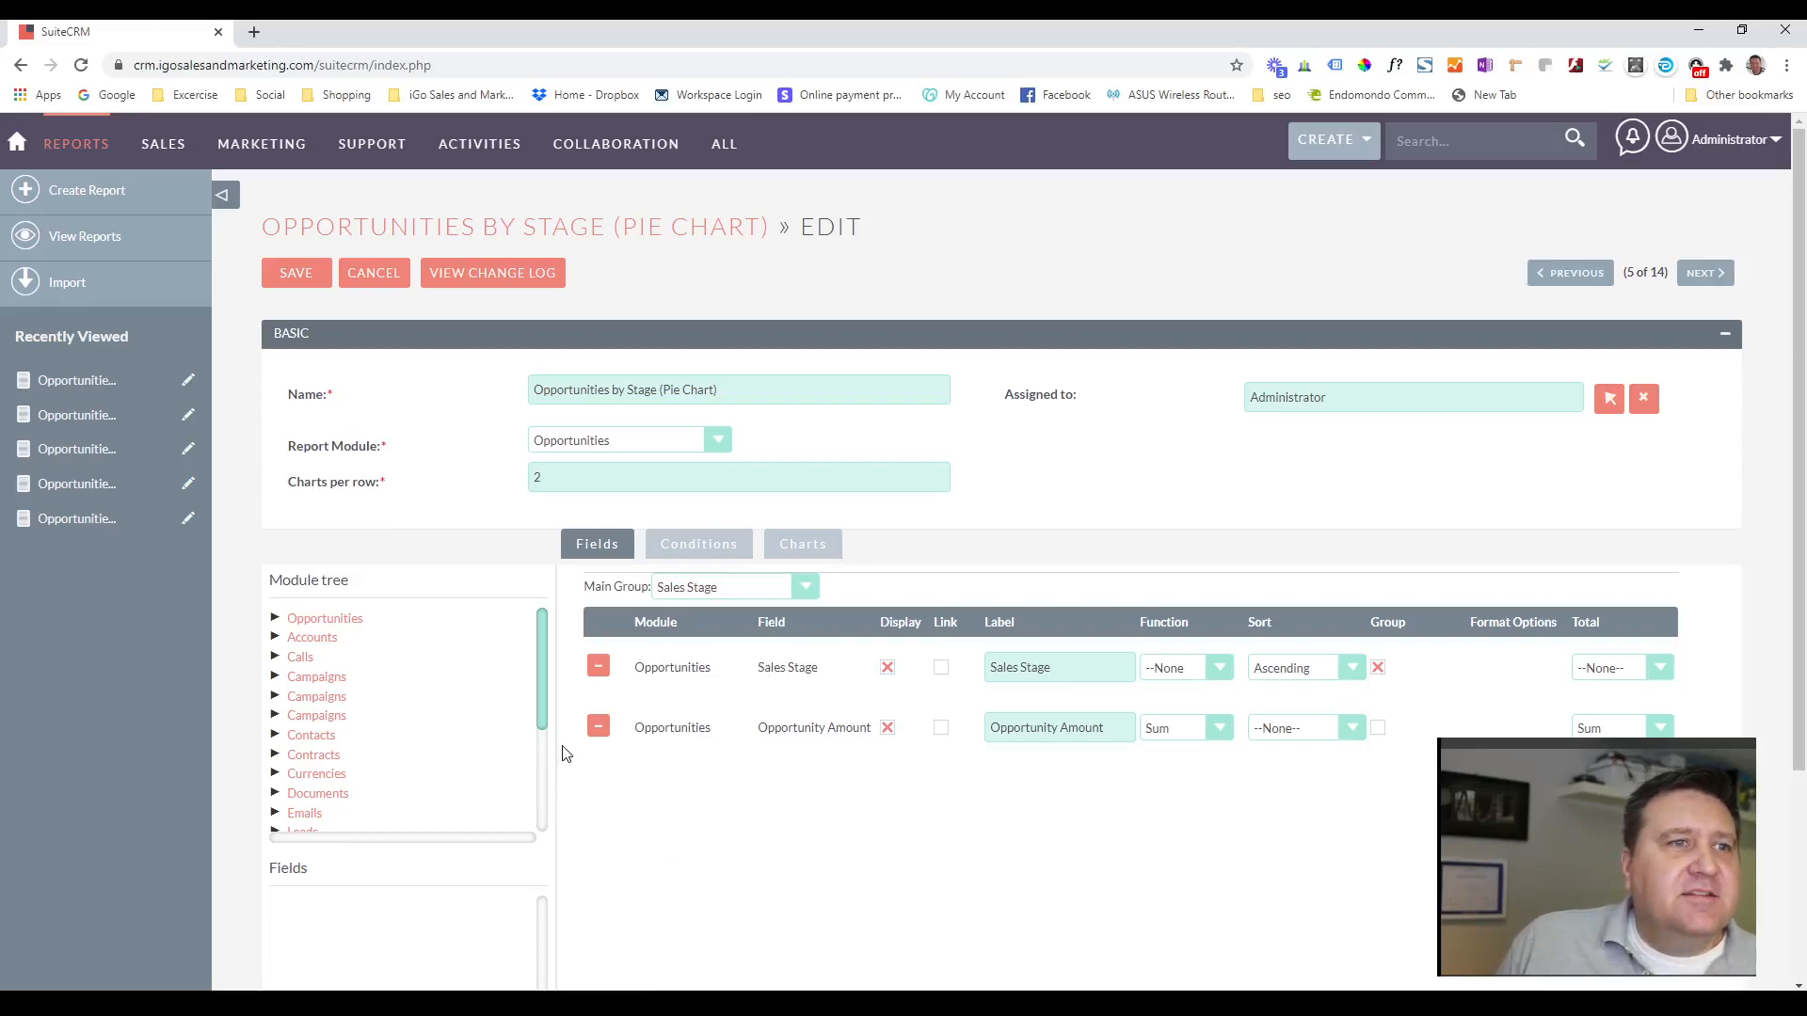
pyautogui.click(328, 621)
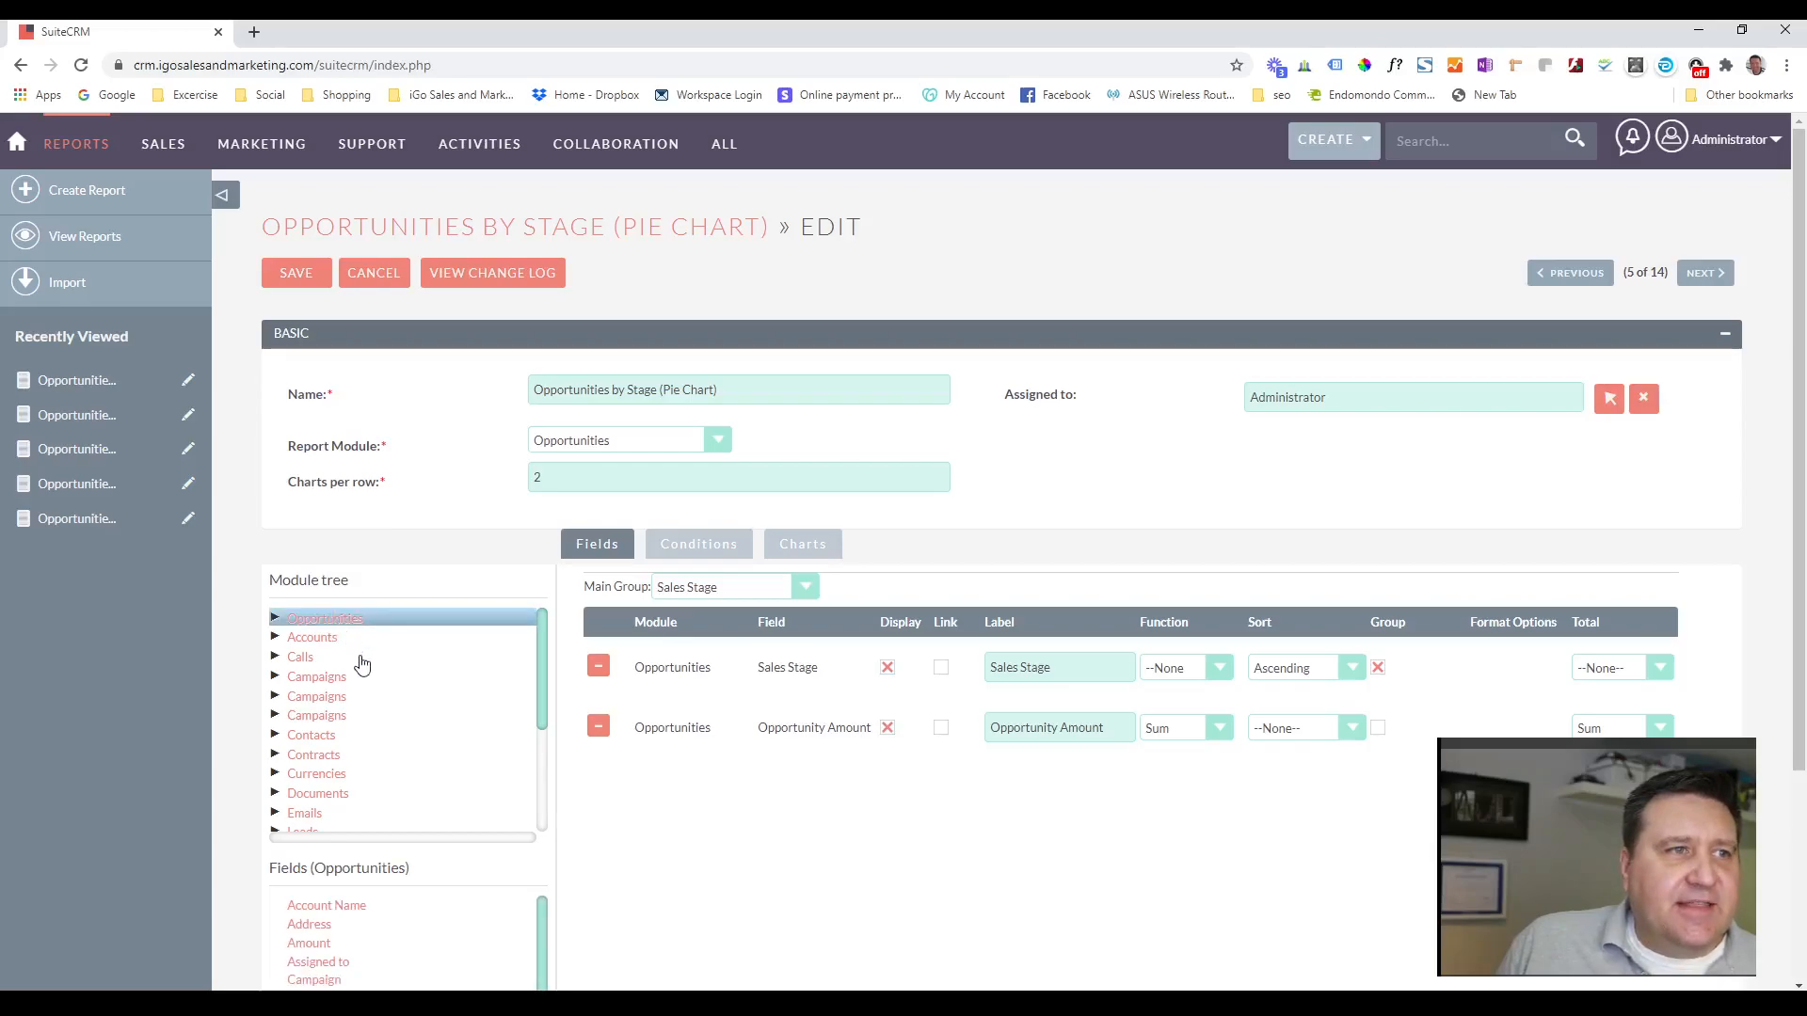
pyautogui.scroll(-2, 360, 659)
pyautogui.scroll(-3, 443, 875)
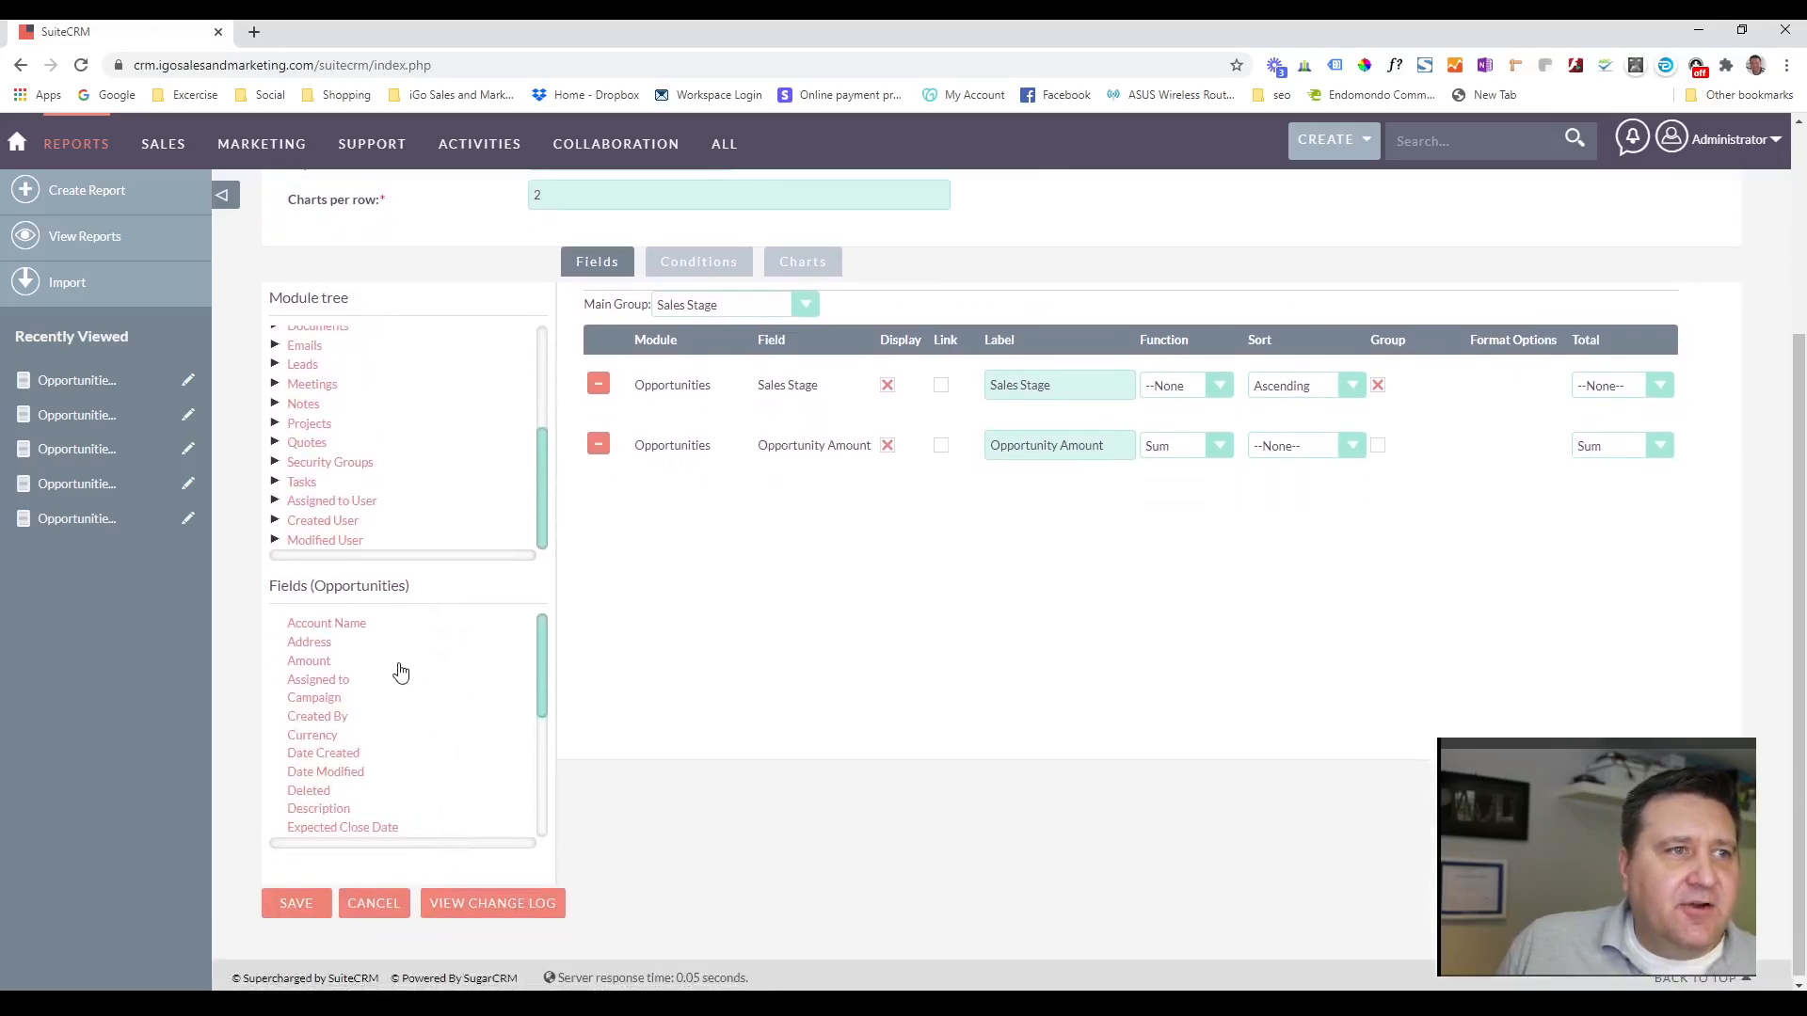
pyautogui.scroll(-4, 395, 718)
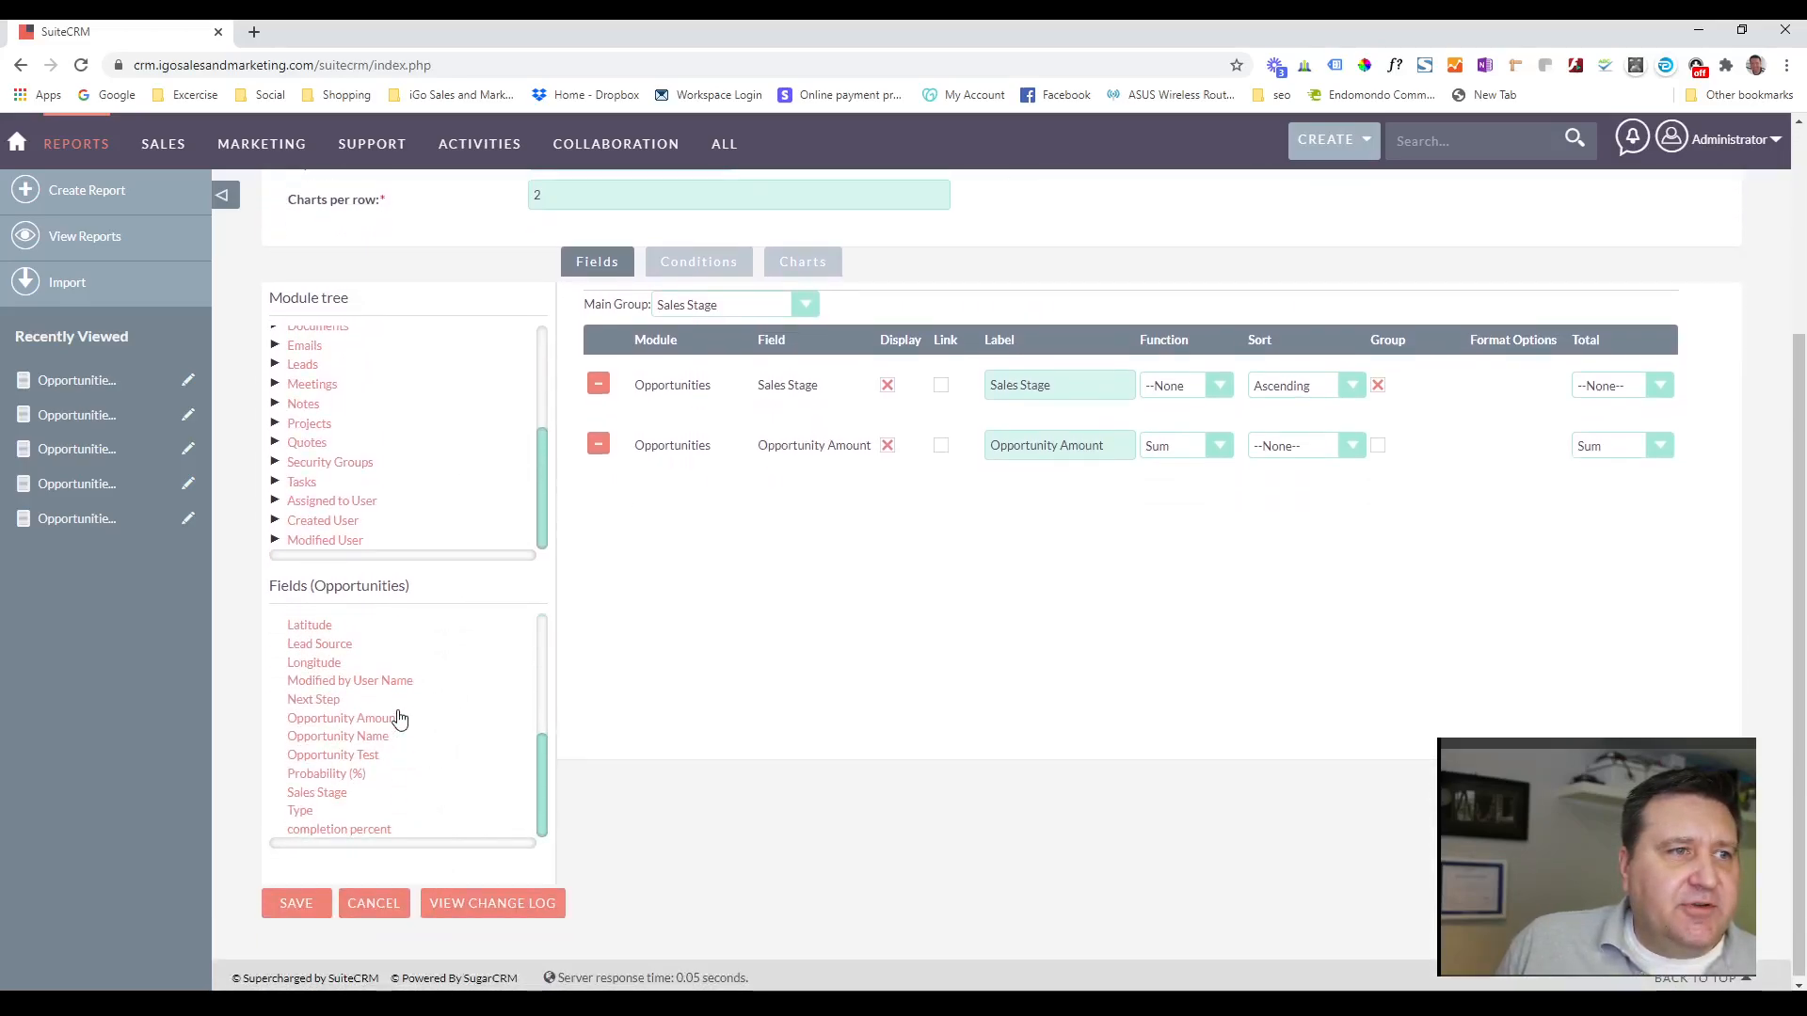
pyautogui.click(369, 737)
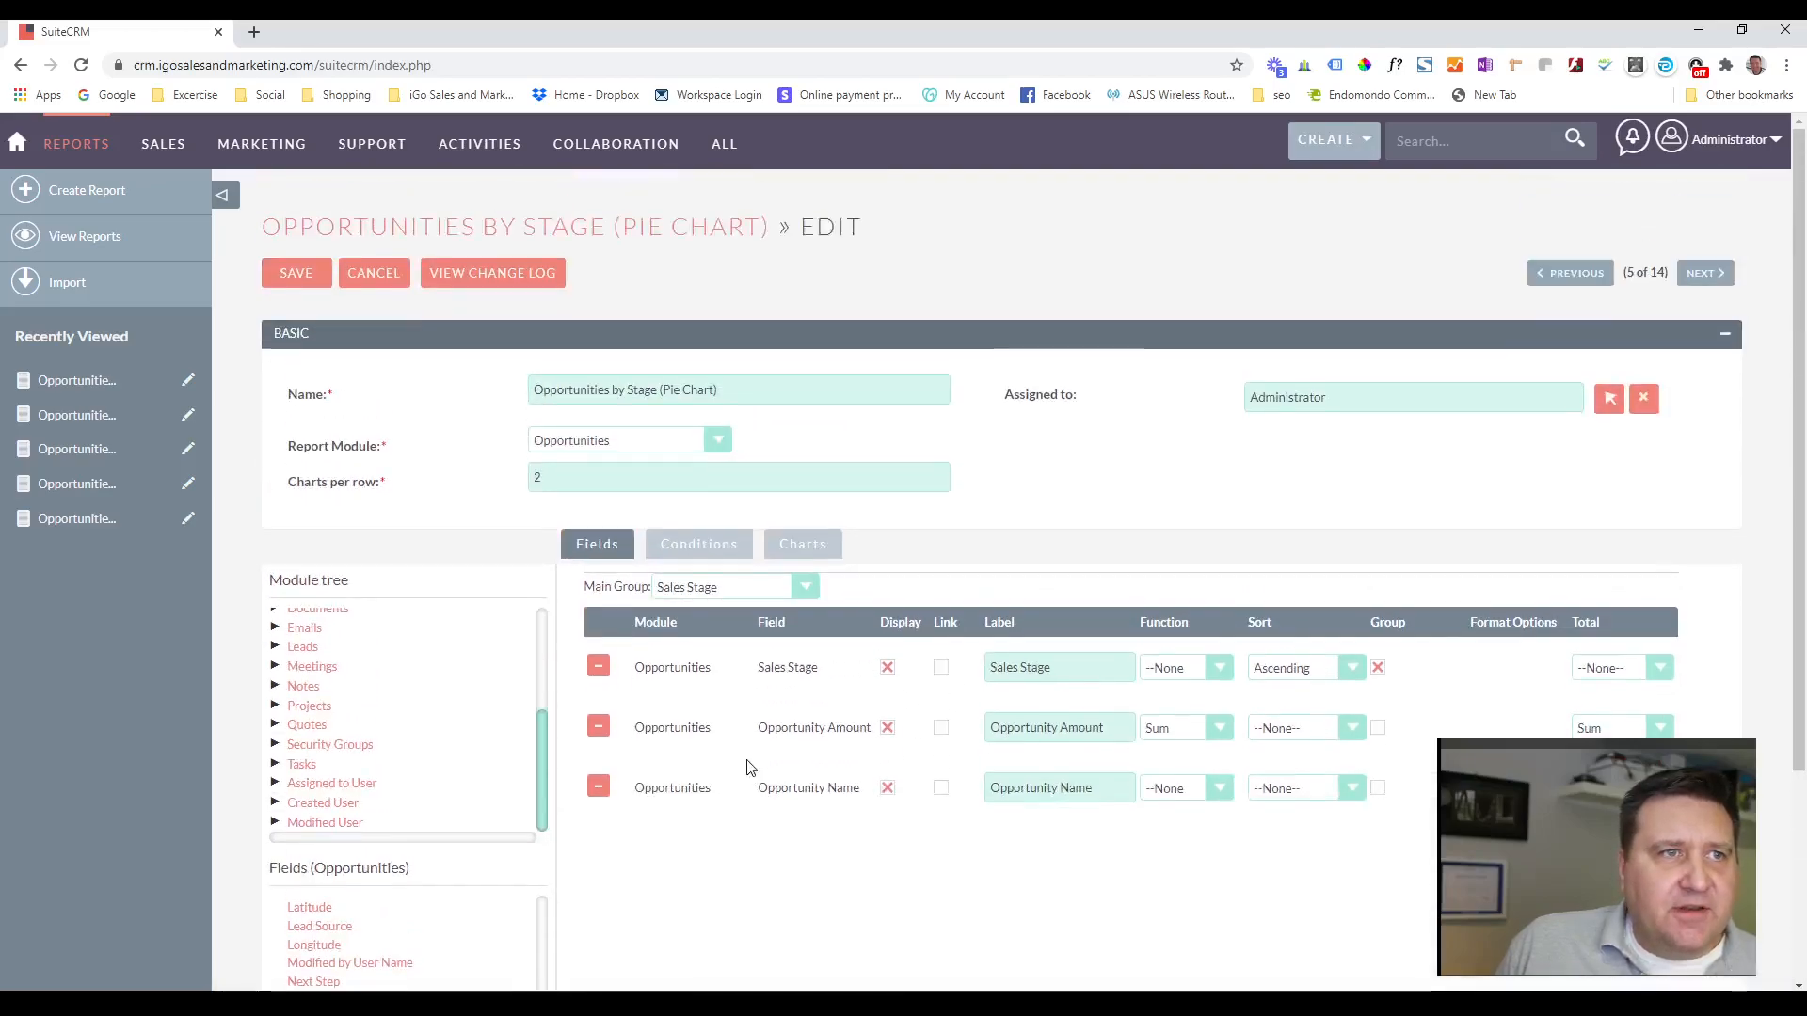
pyautogui.scroll(3, 752, 767)
pyautogui.click(297, 274)
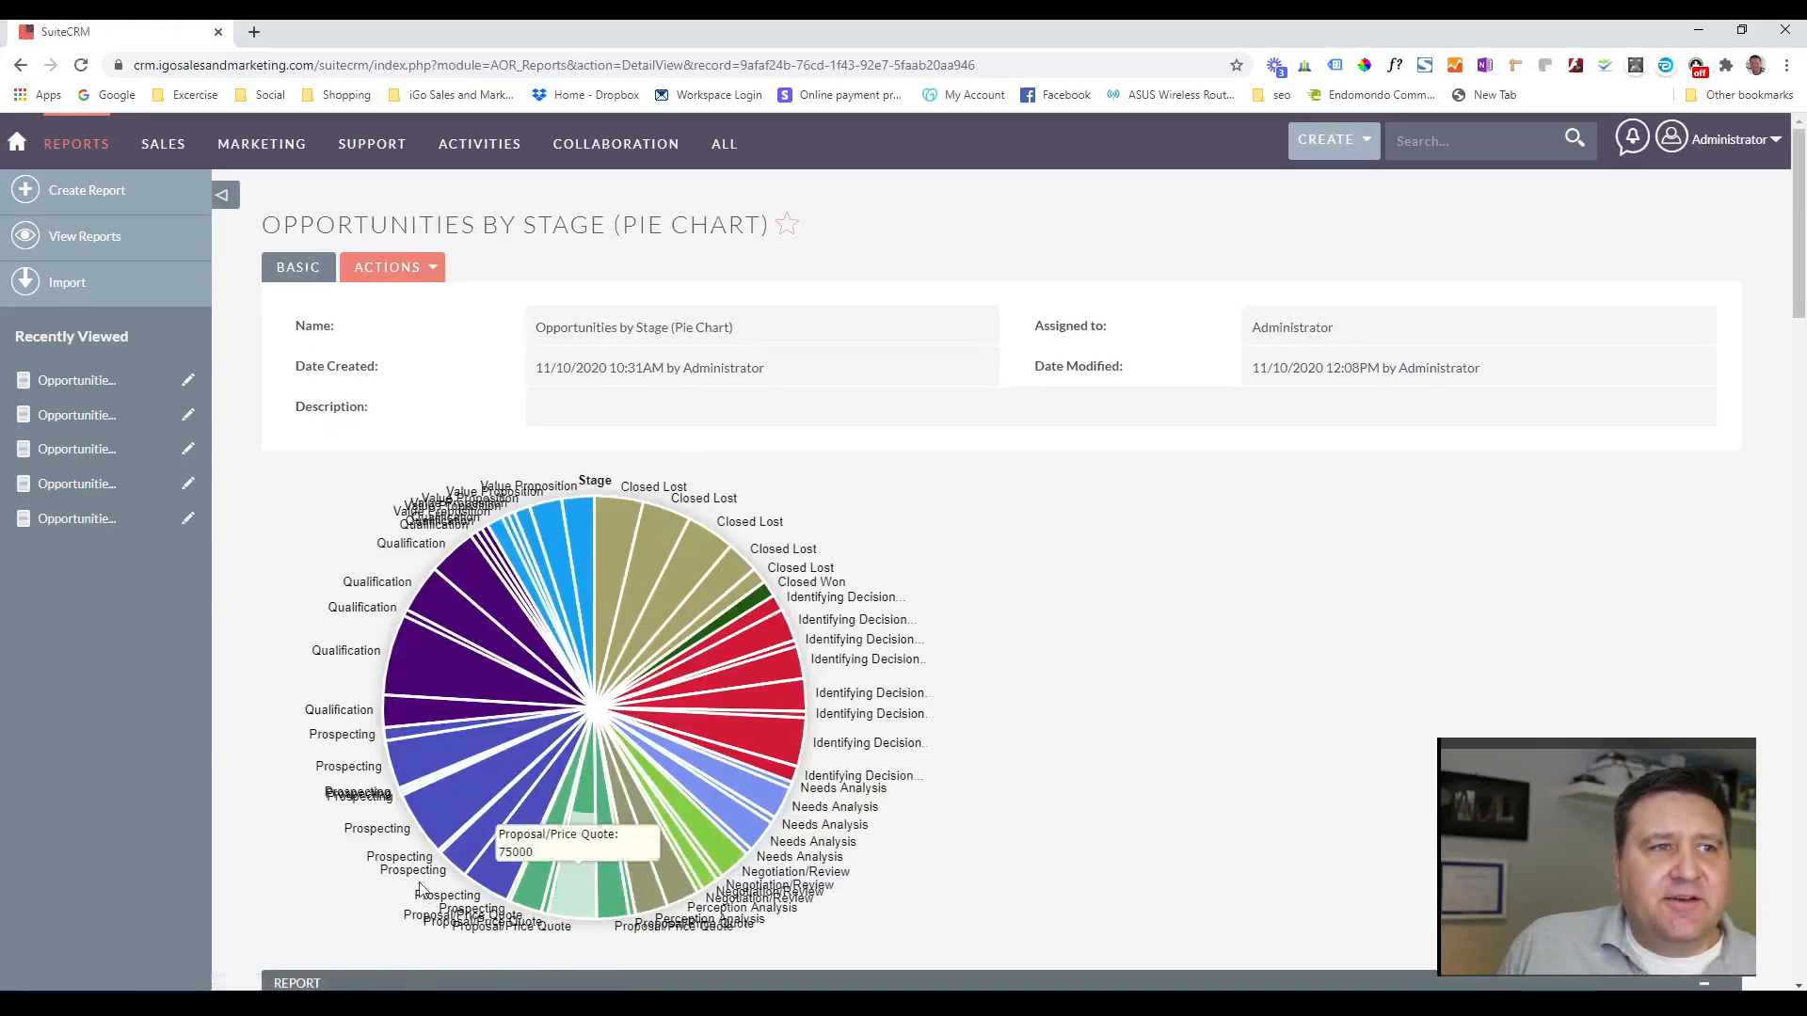
# Examine the saved report's pie slices alongside the individual opportunities in the Closed Lost, Closed Won and Identifying Decision Makers tables.
pyautogui.scroll(-7, 888, 914)
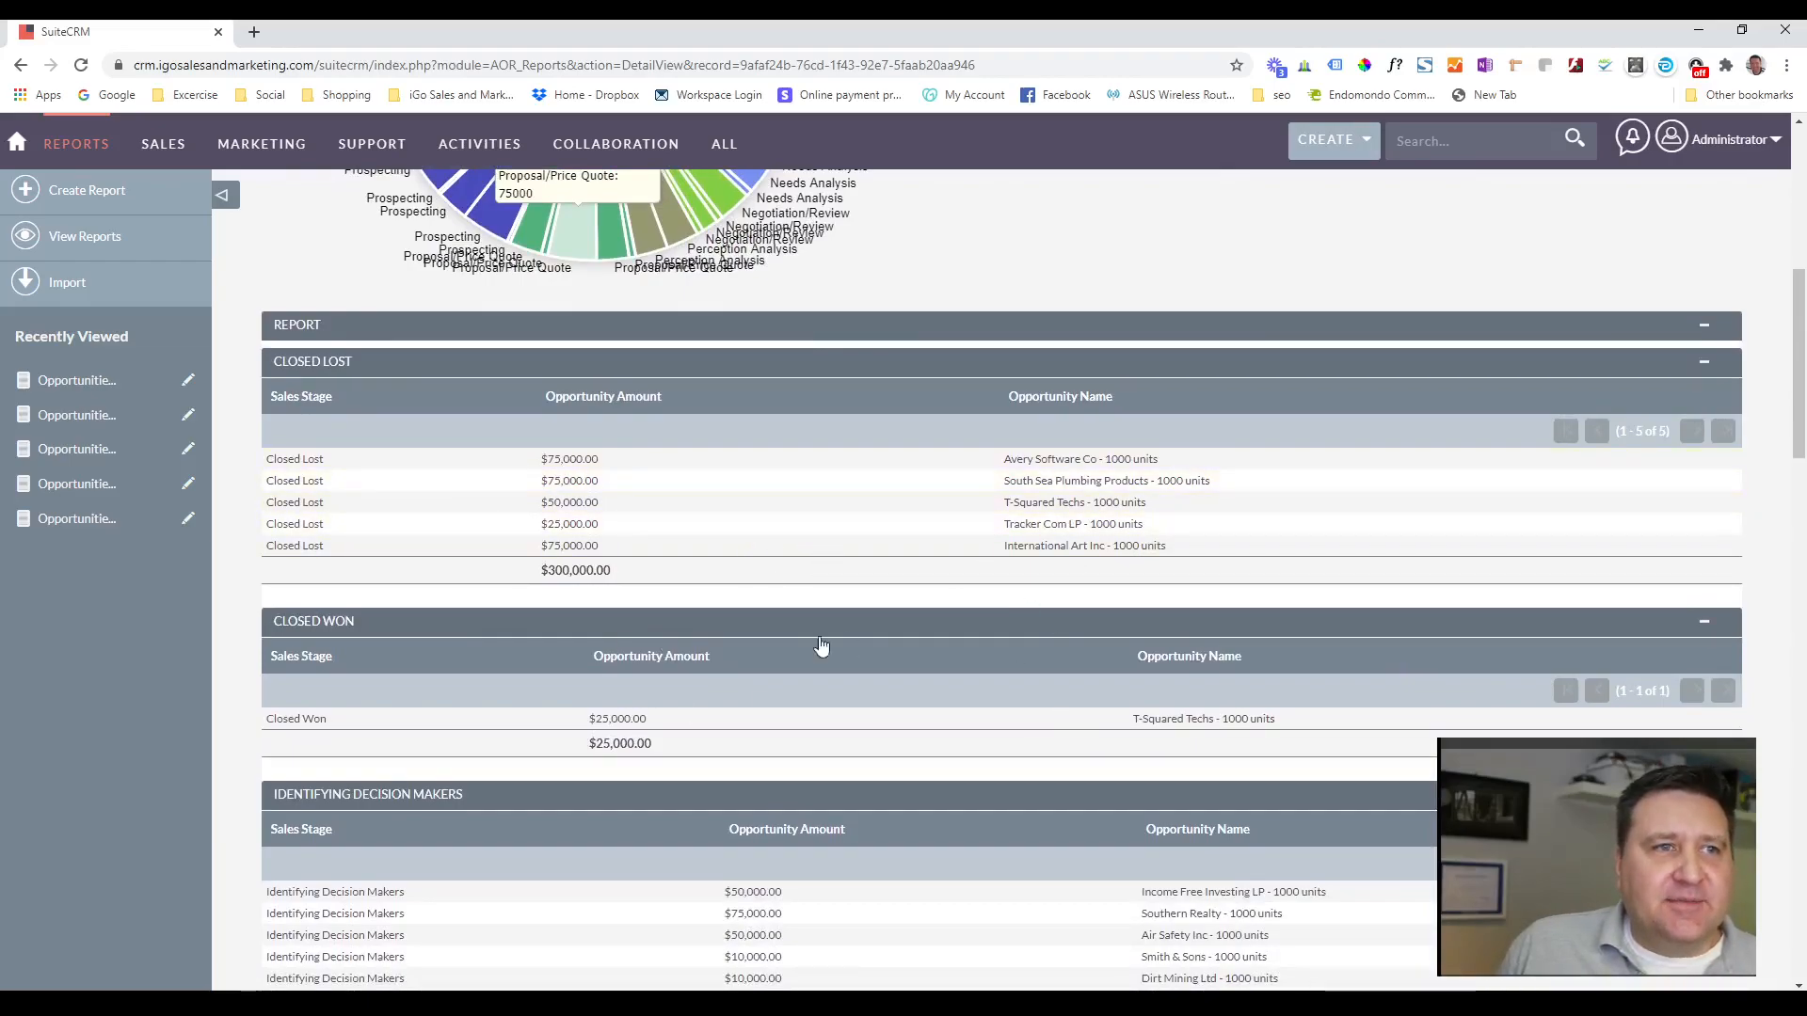
pyautogui.scroll(7, 973, 631)
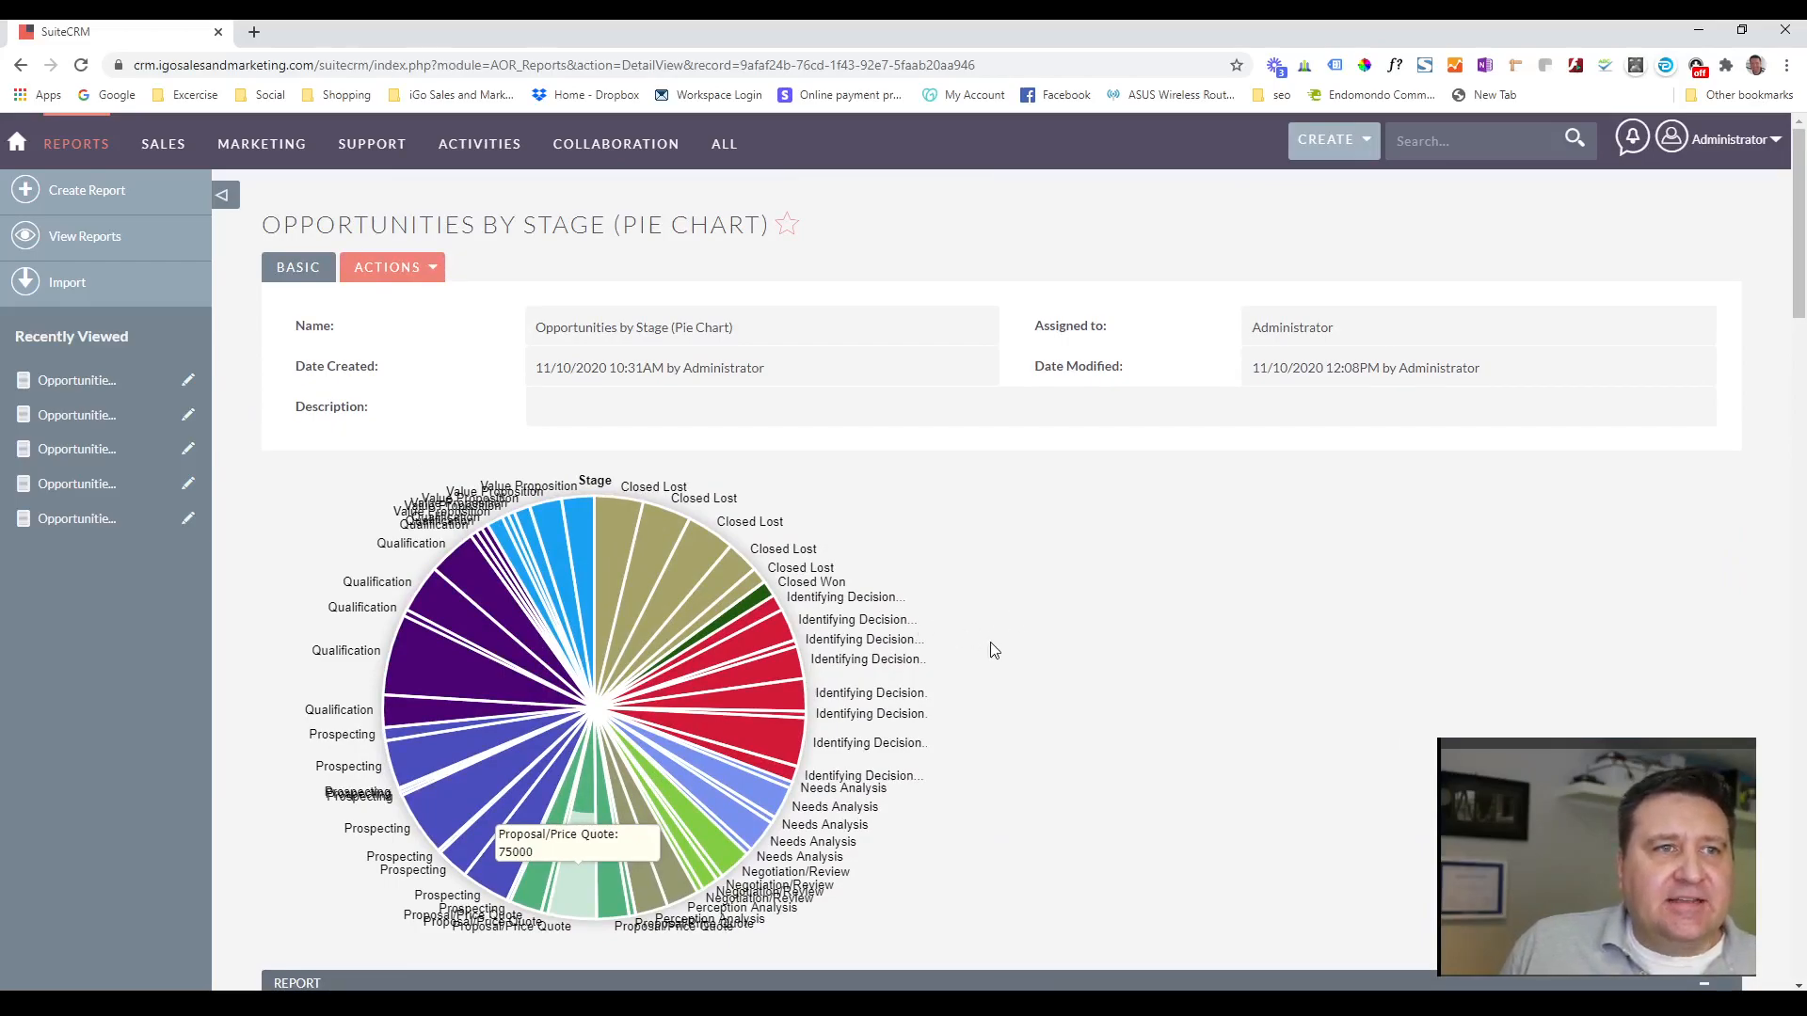
pyautogui.scroll(-1, 996, 649)
pyautogui.scroll(-4, 996, 650)
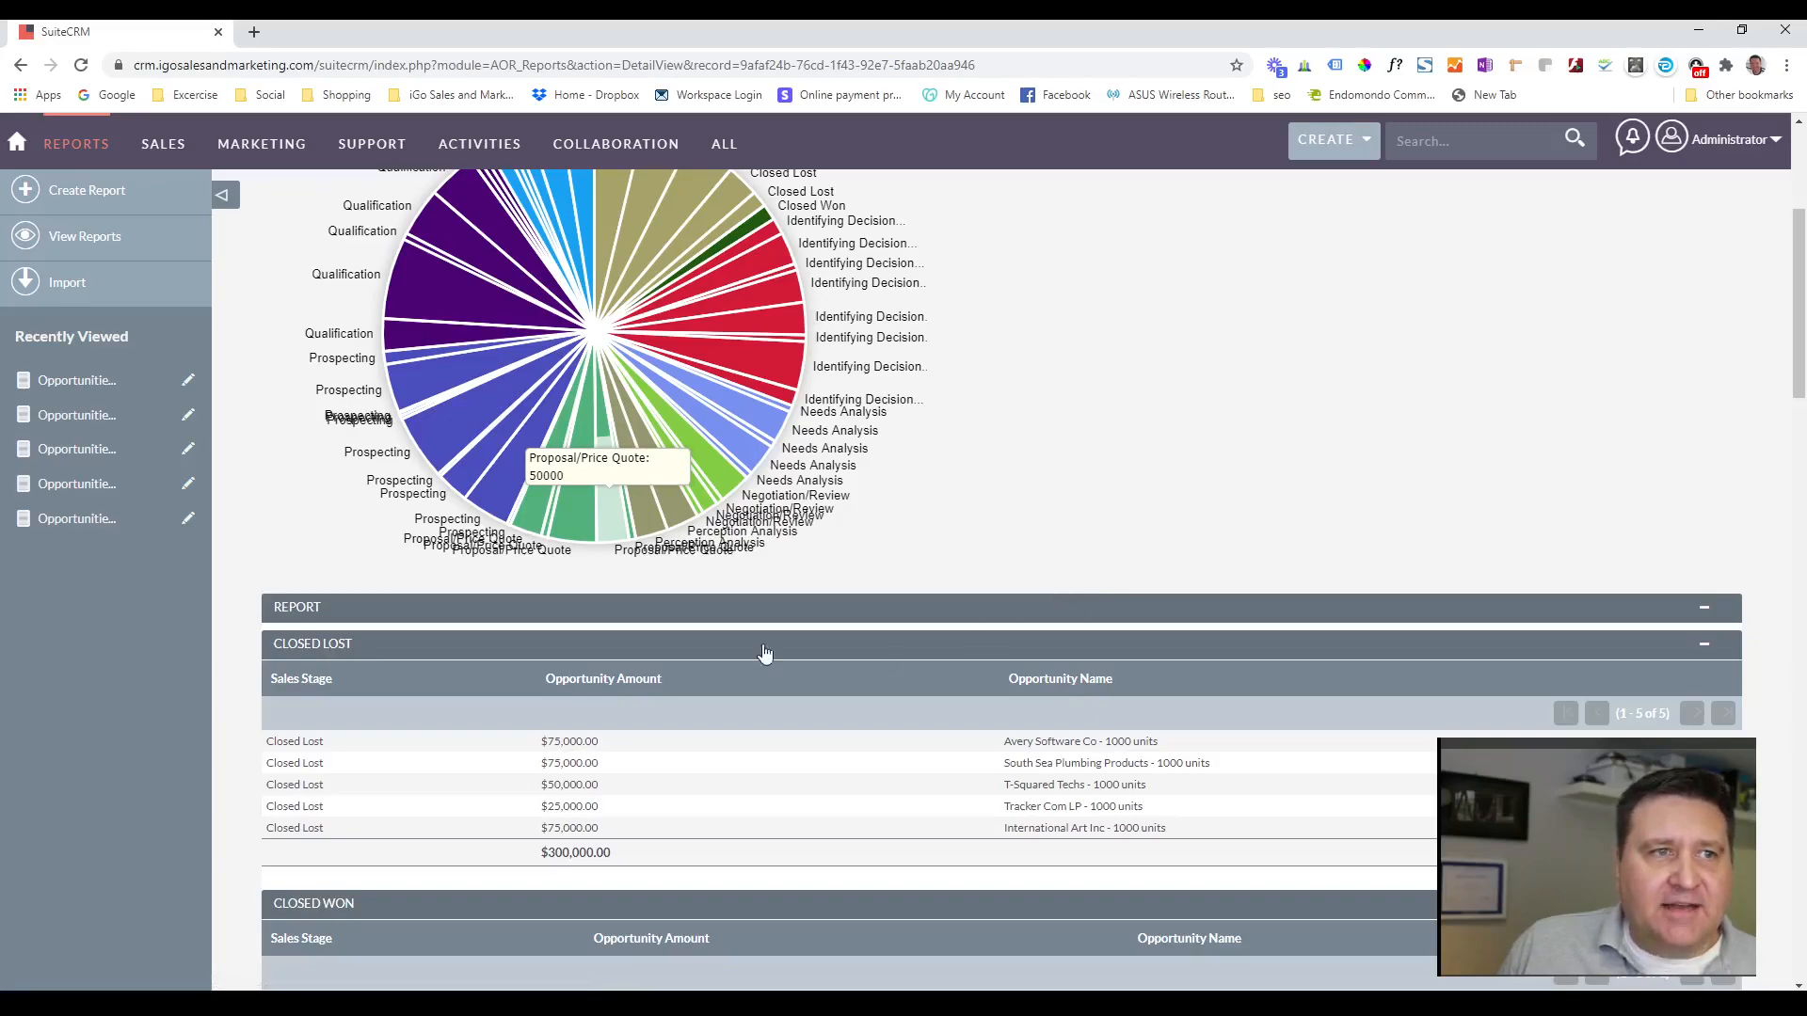
pyautogui.scroll(-3, 838, 657)
pyautogui.scroll(1, 873, 590)
pyautogui.scroll(6, 872, 590)
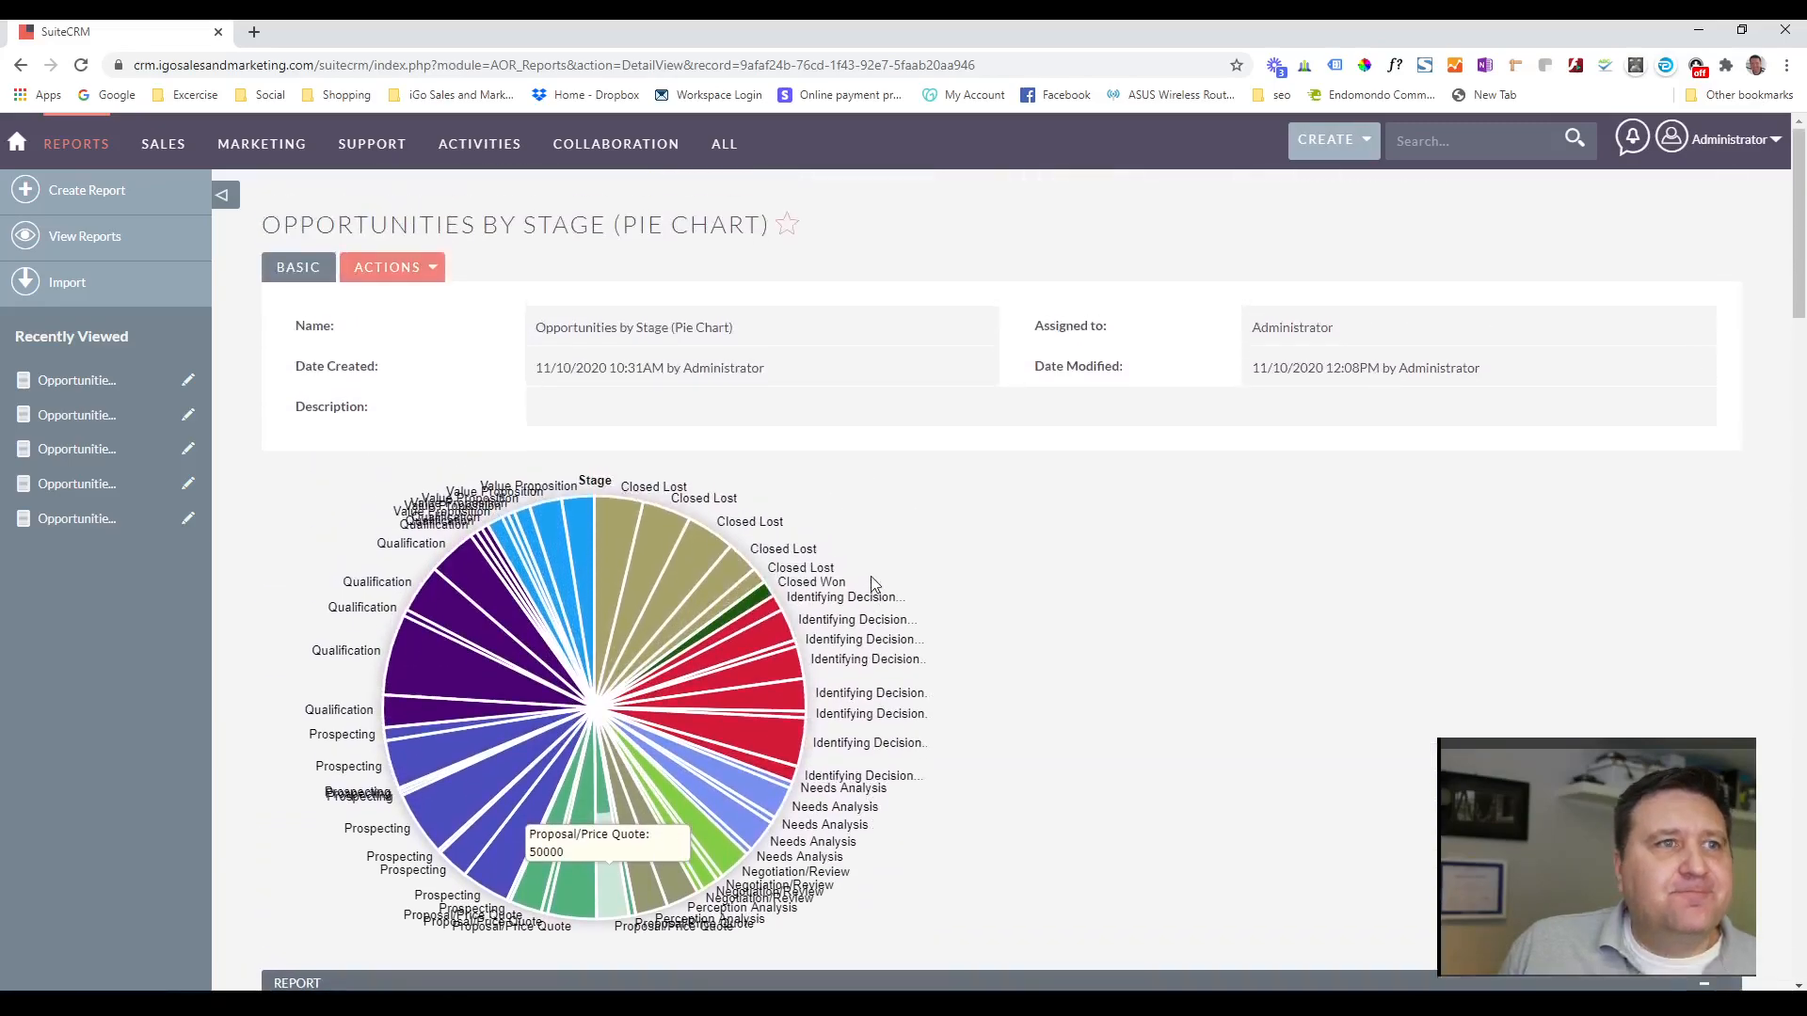
# Remove the Opportunity Name field from the pie chart report, check the Stage chart's type and axes, and save.
pyautogui.click(429, 273)
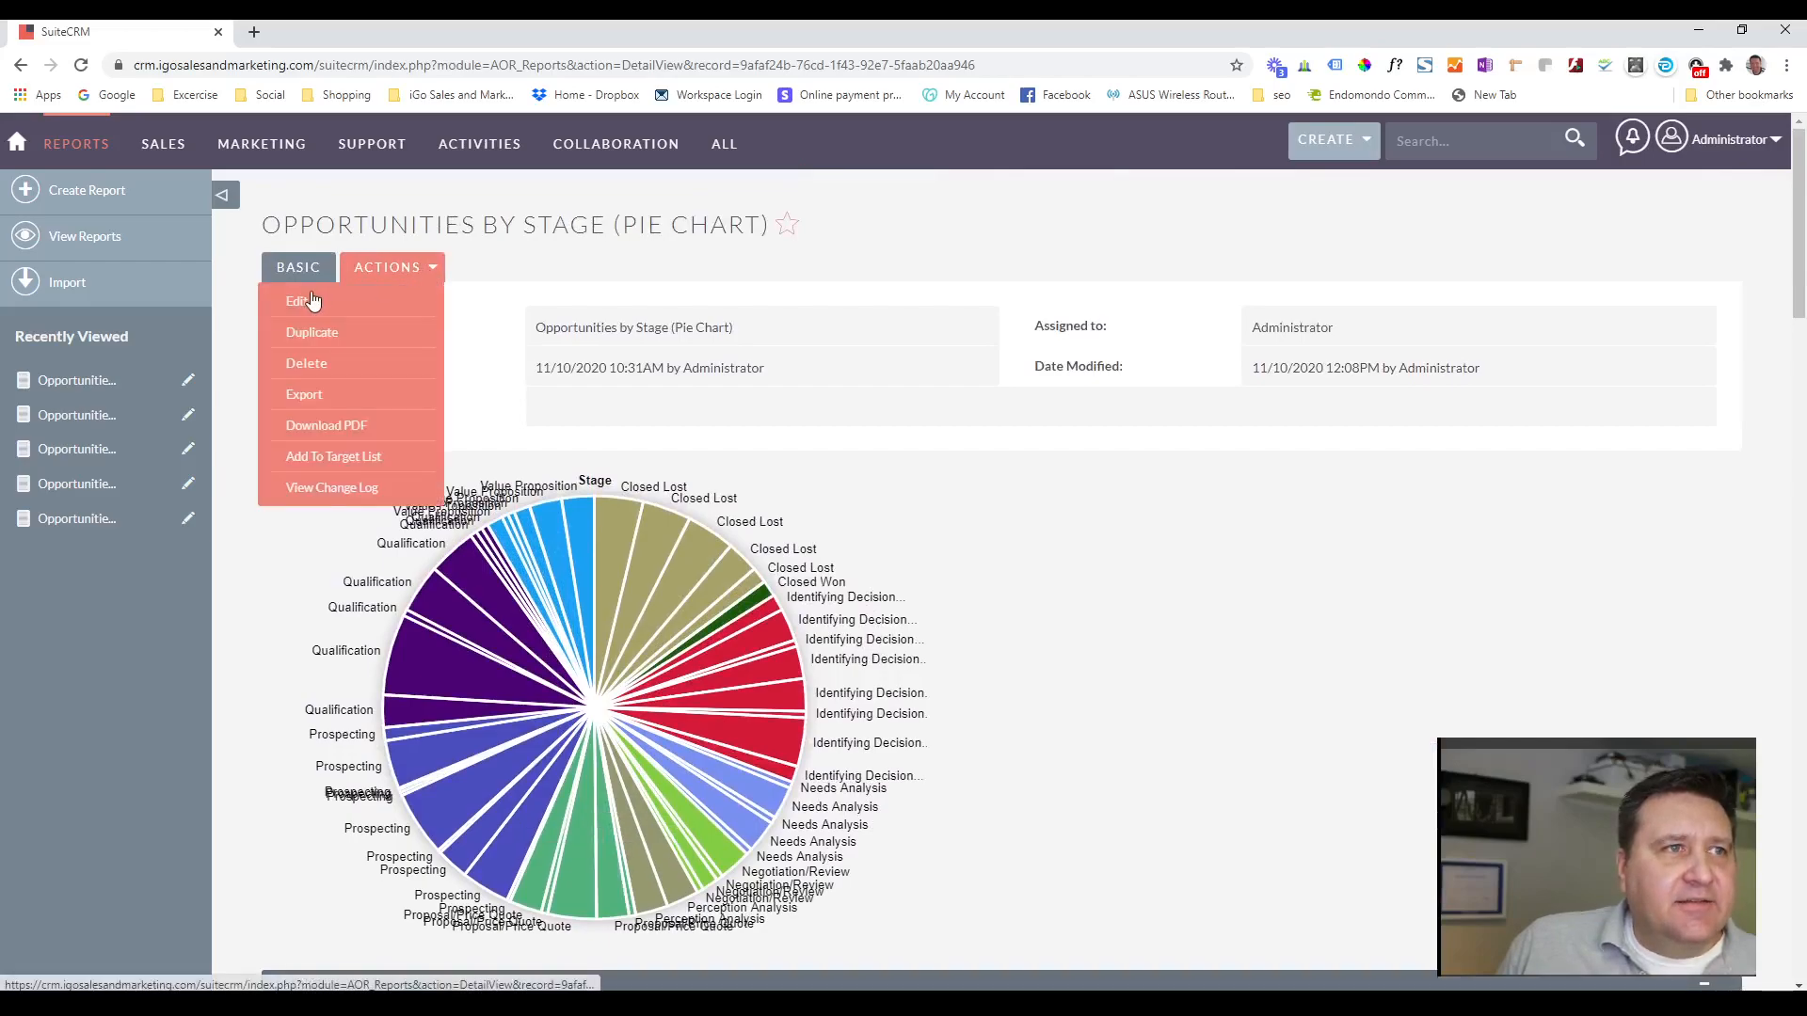
pyautogui.click(295, 298)
pyautogui.scroll(-1, 818, 385)
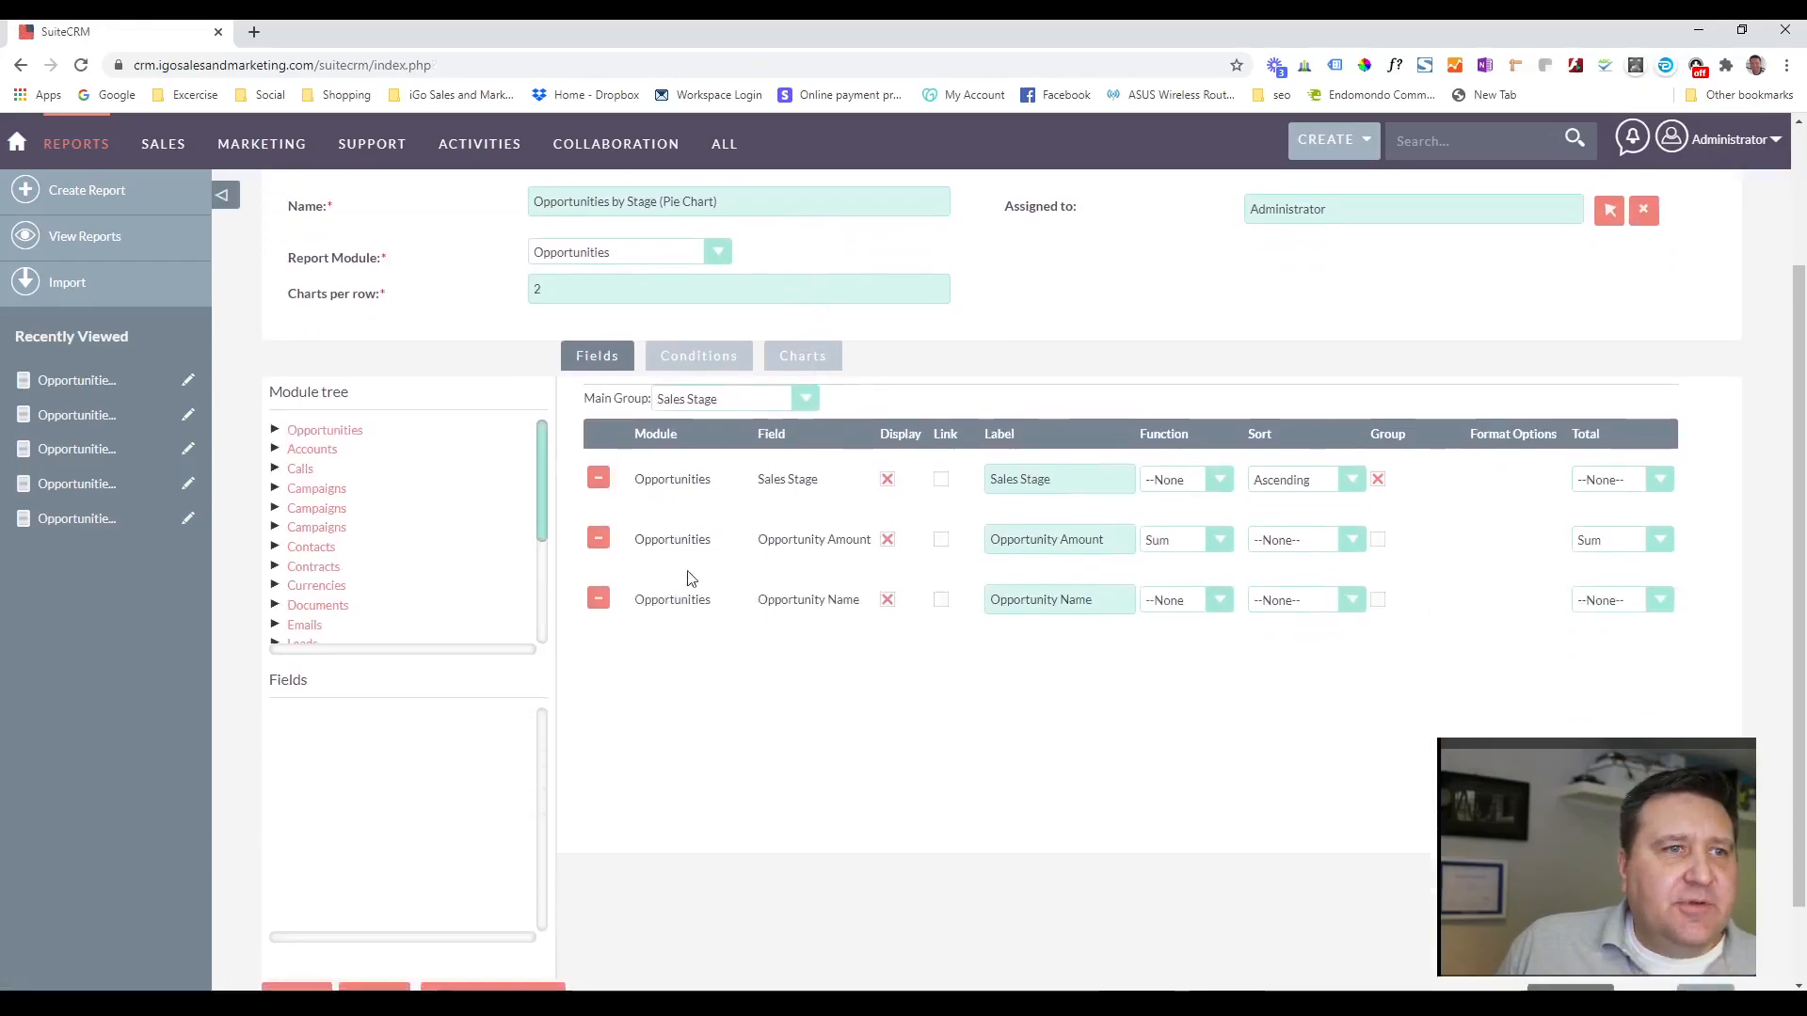
pyautogui.click(598, 599)
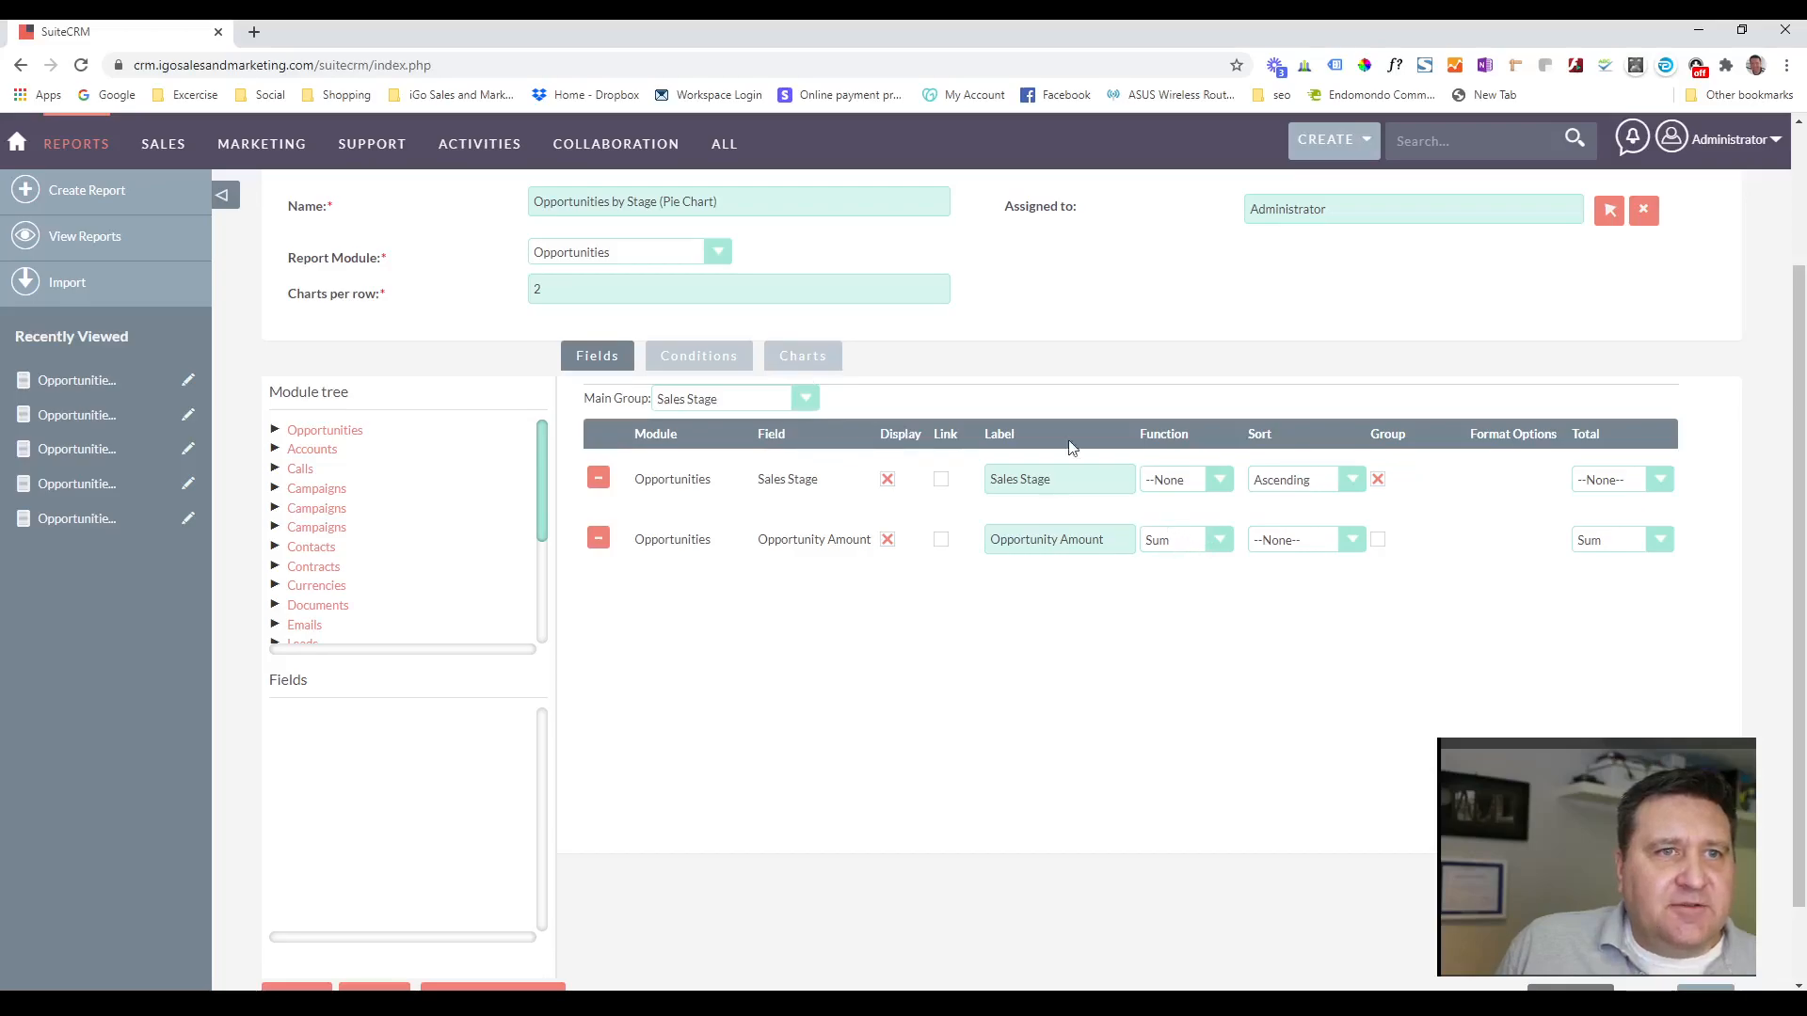
pyautogui.click(798, 356)
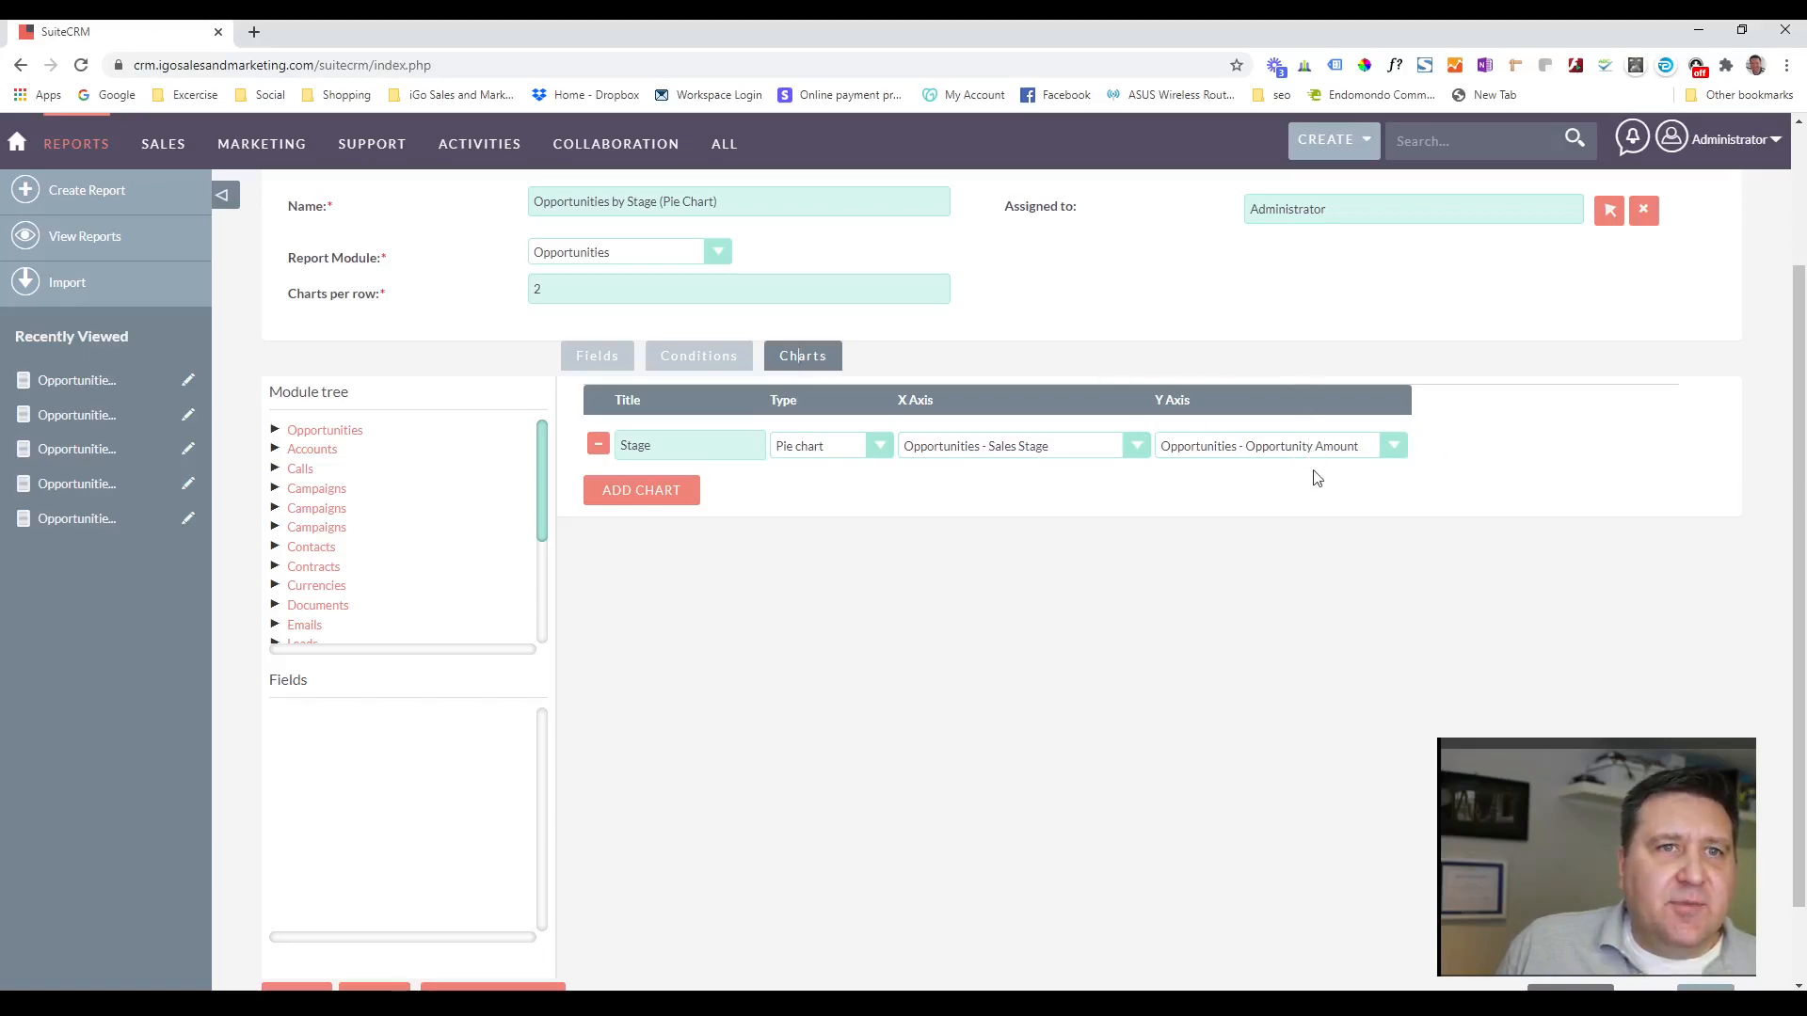
pyautogui.scroll(2, 452, 436)
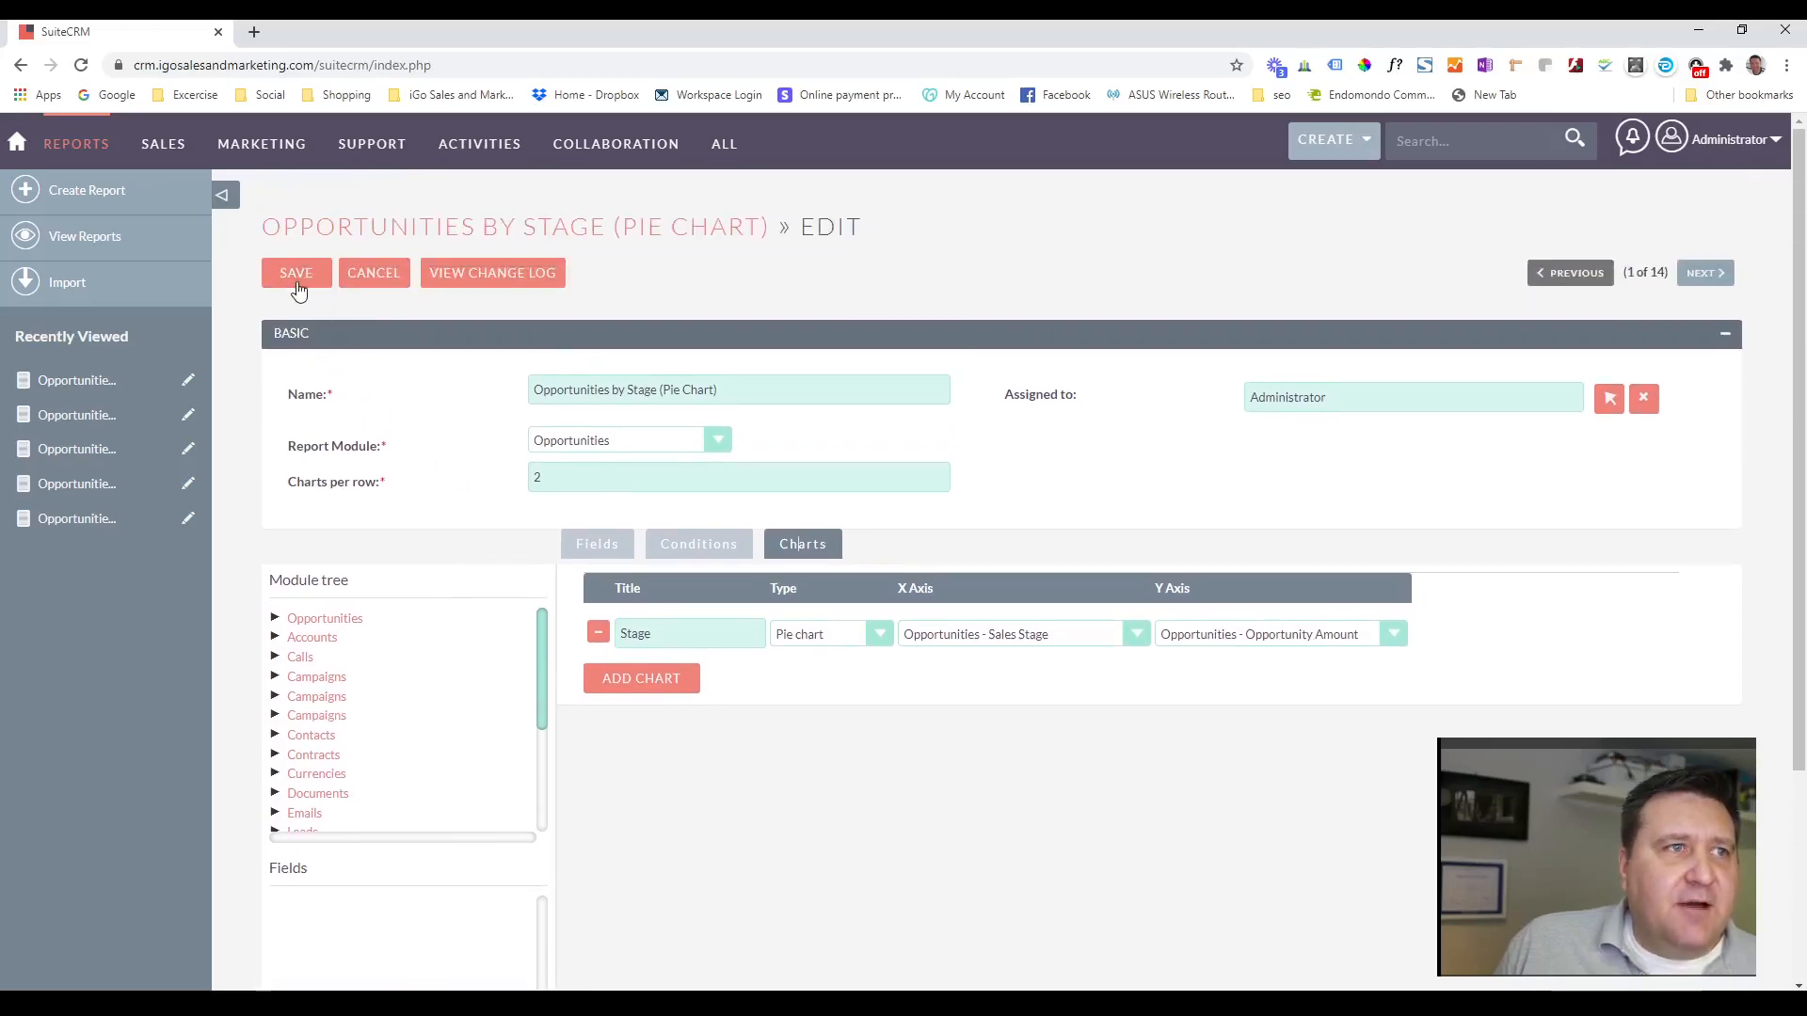
pyautogui.click(293, 273)
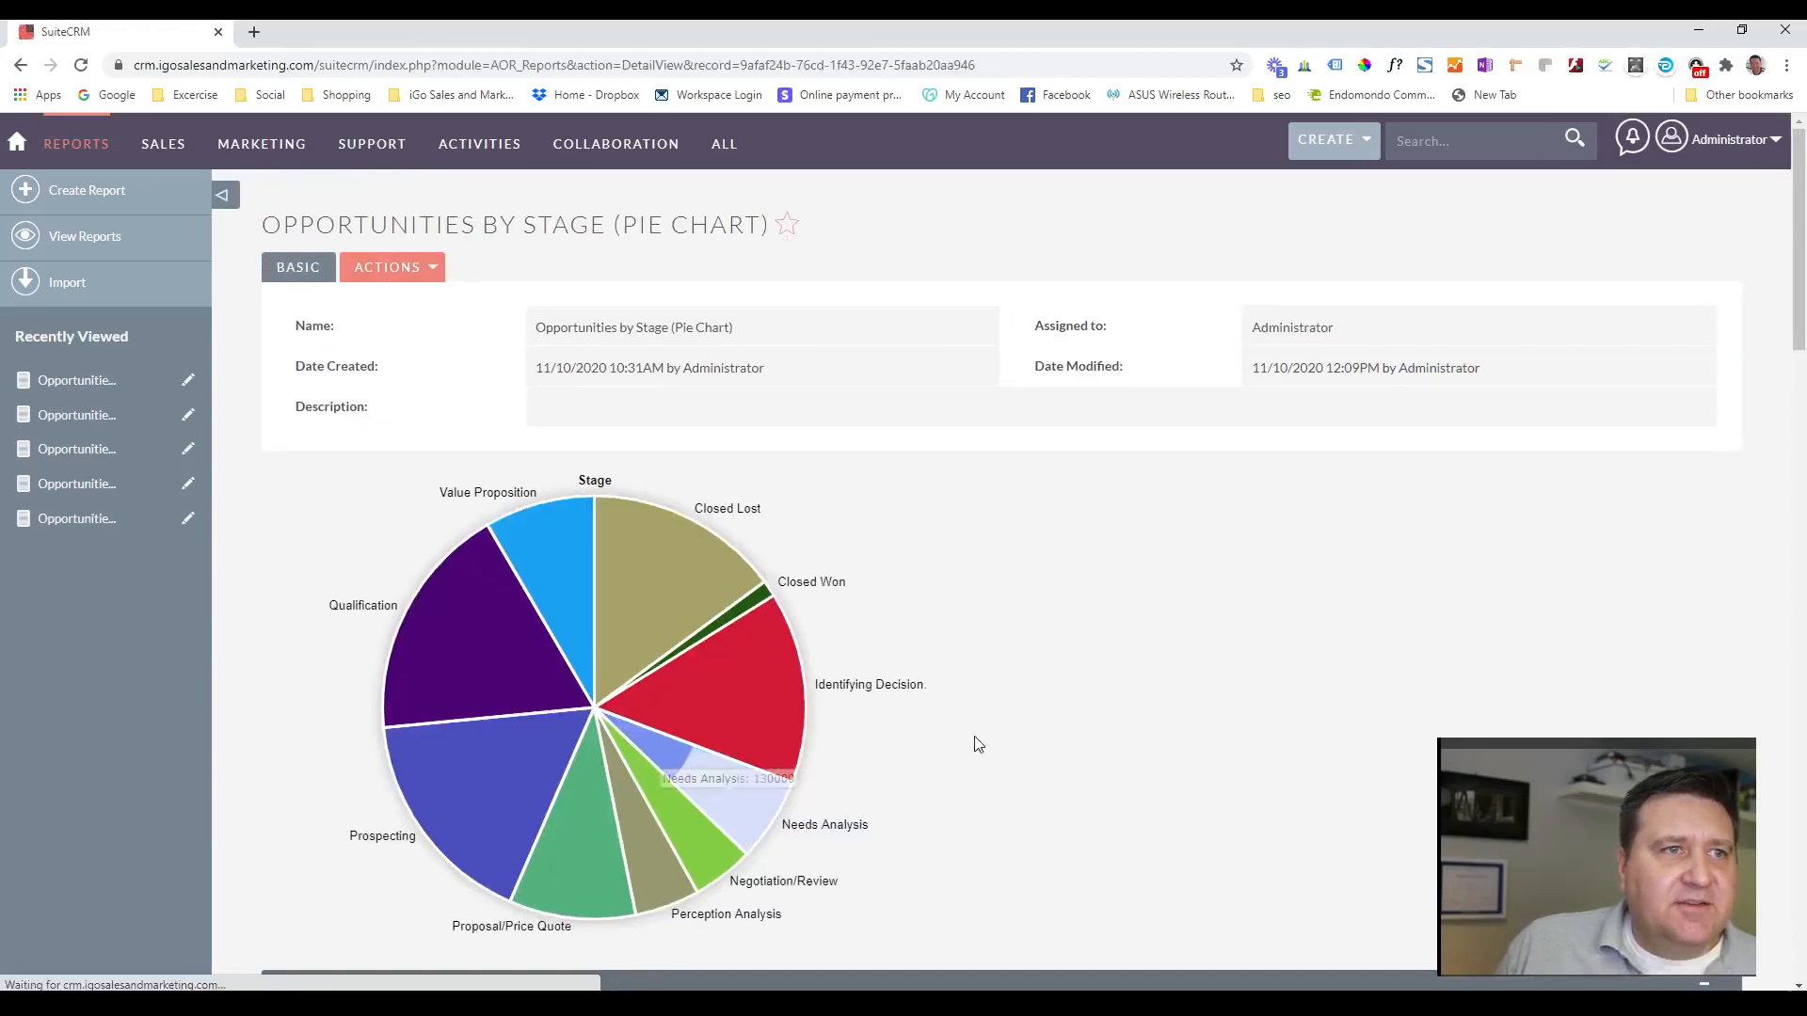
# Compare the pie chart's stage slices with the opportunity amounts in the report's per-stage tables.
pyautogui.moveTo(524, 563)
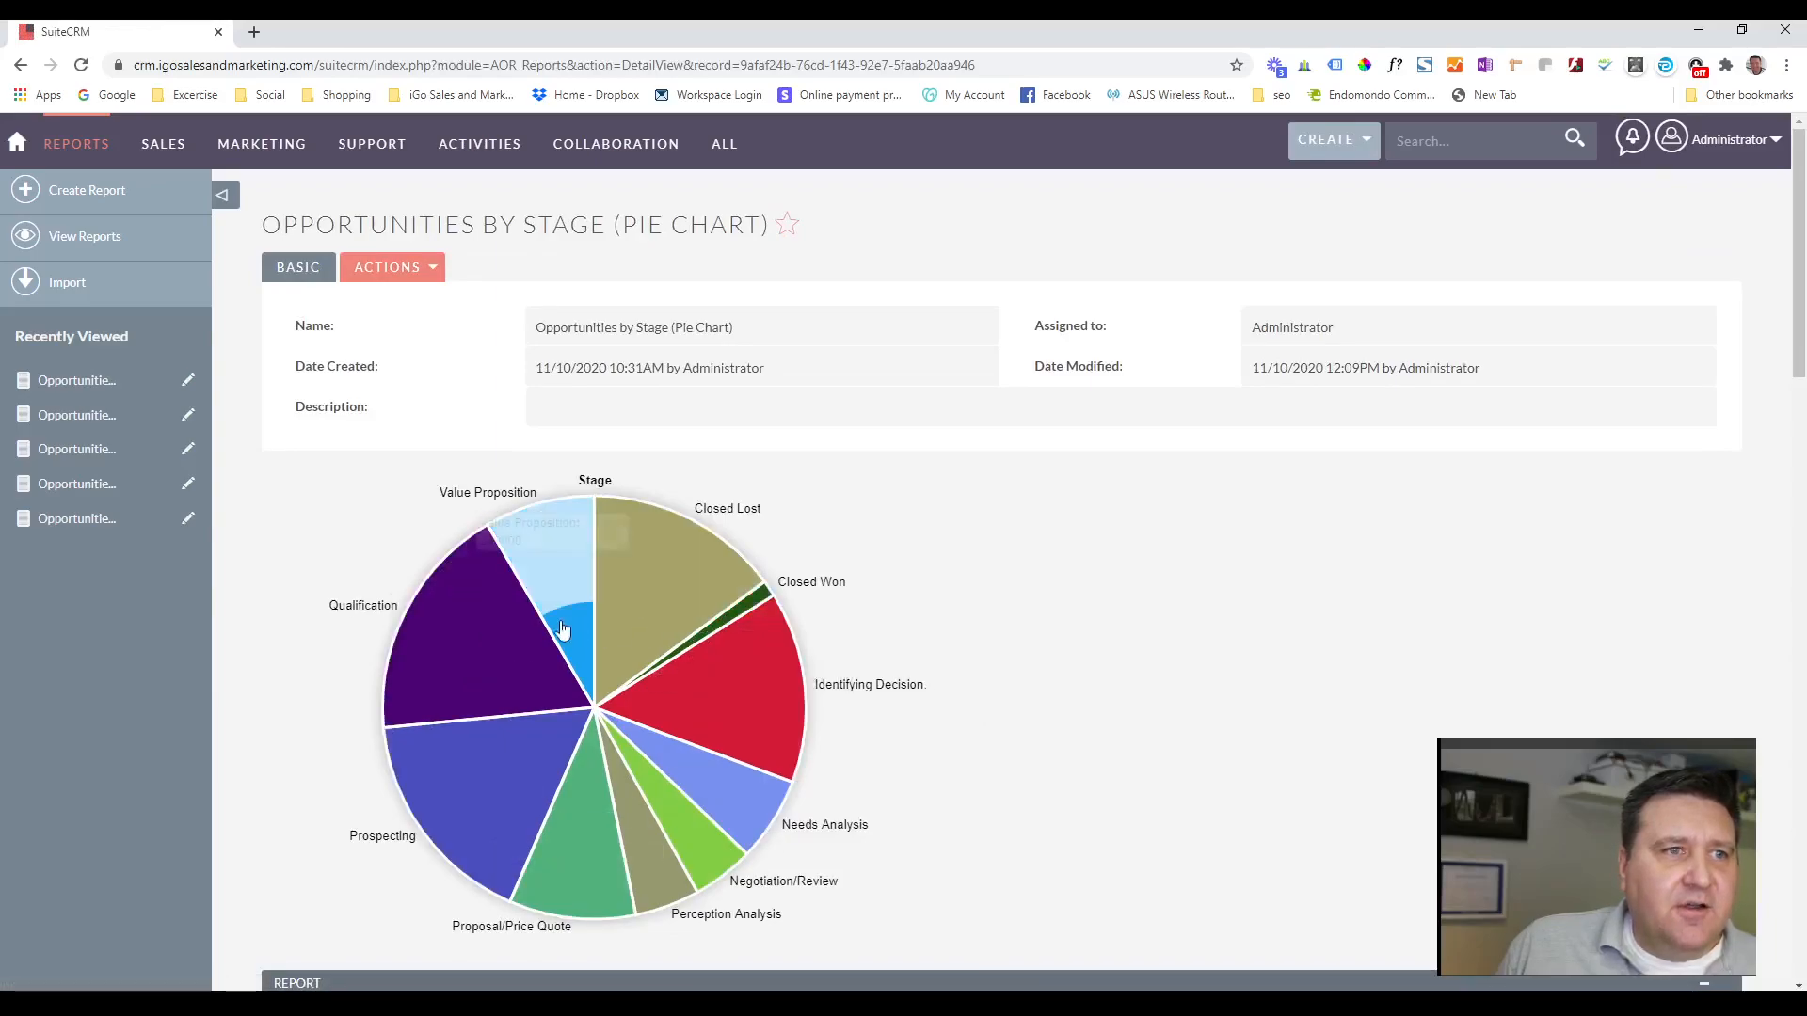
pyautogui.scroll(-3, 1117, 564)
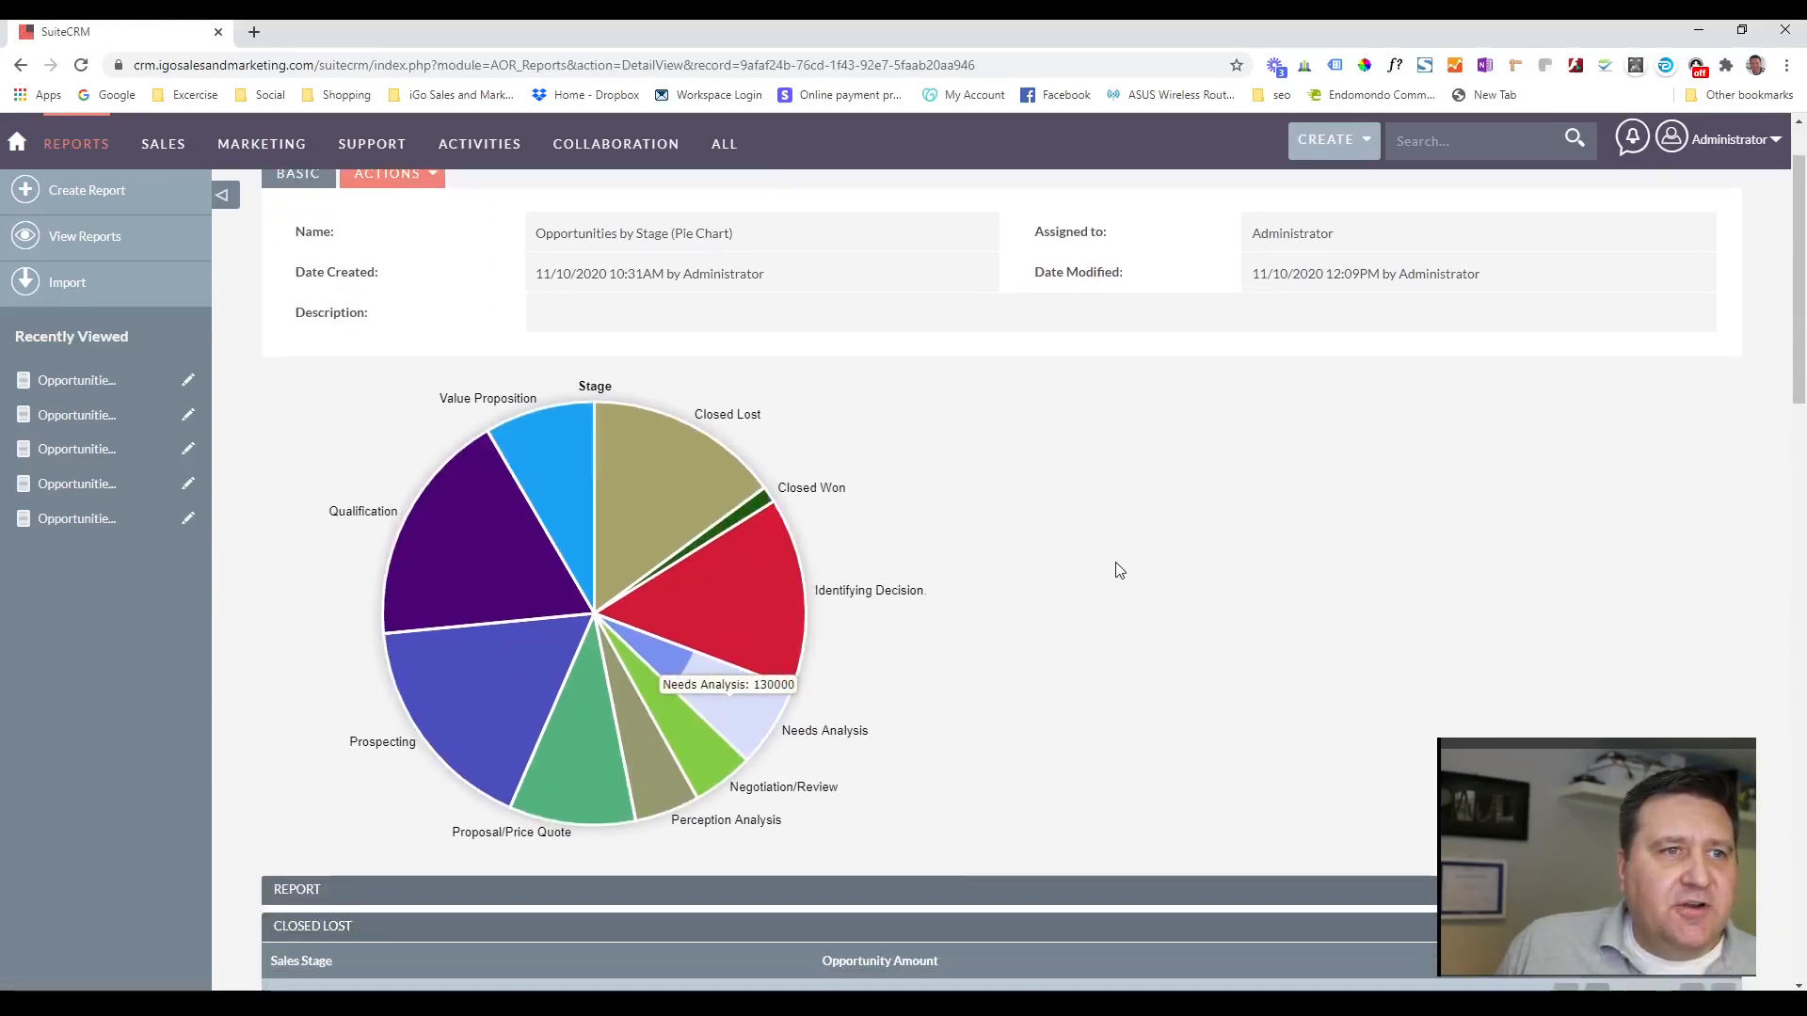
pyautogui.scroll(-3, 1184, 520)
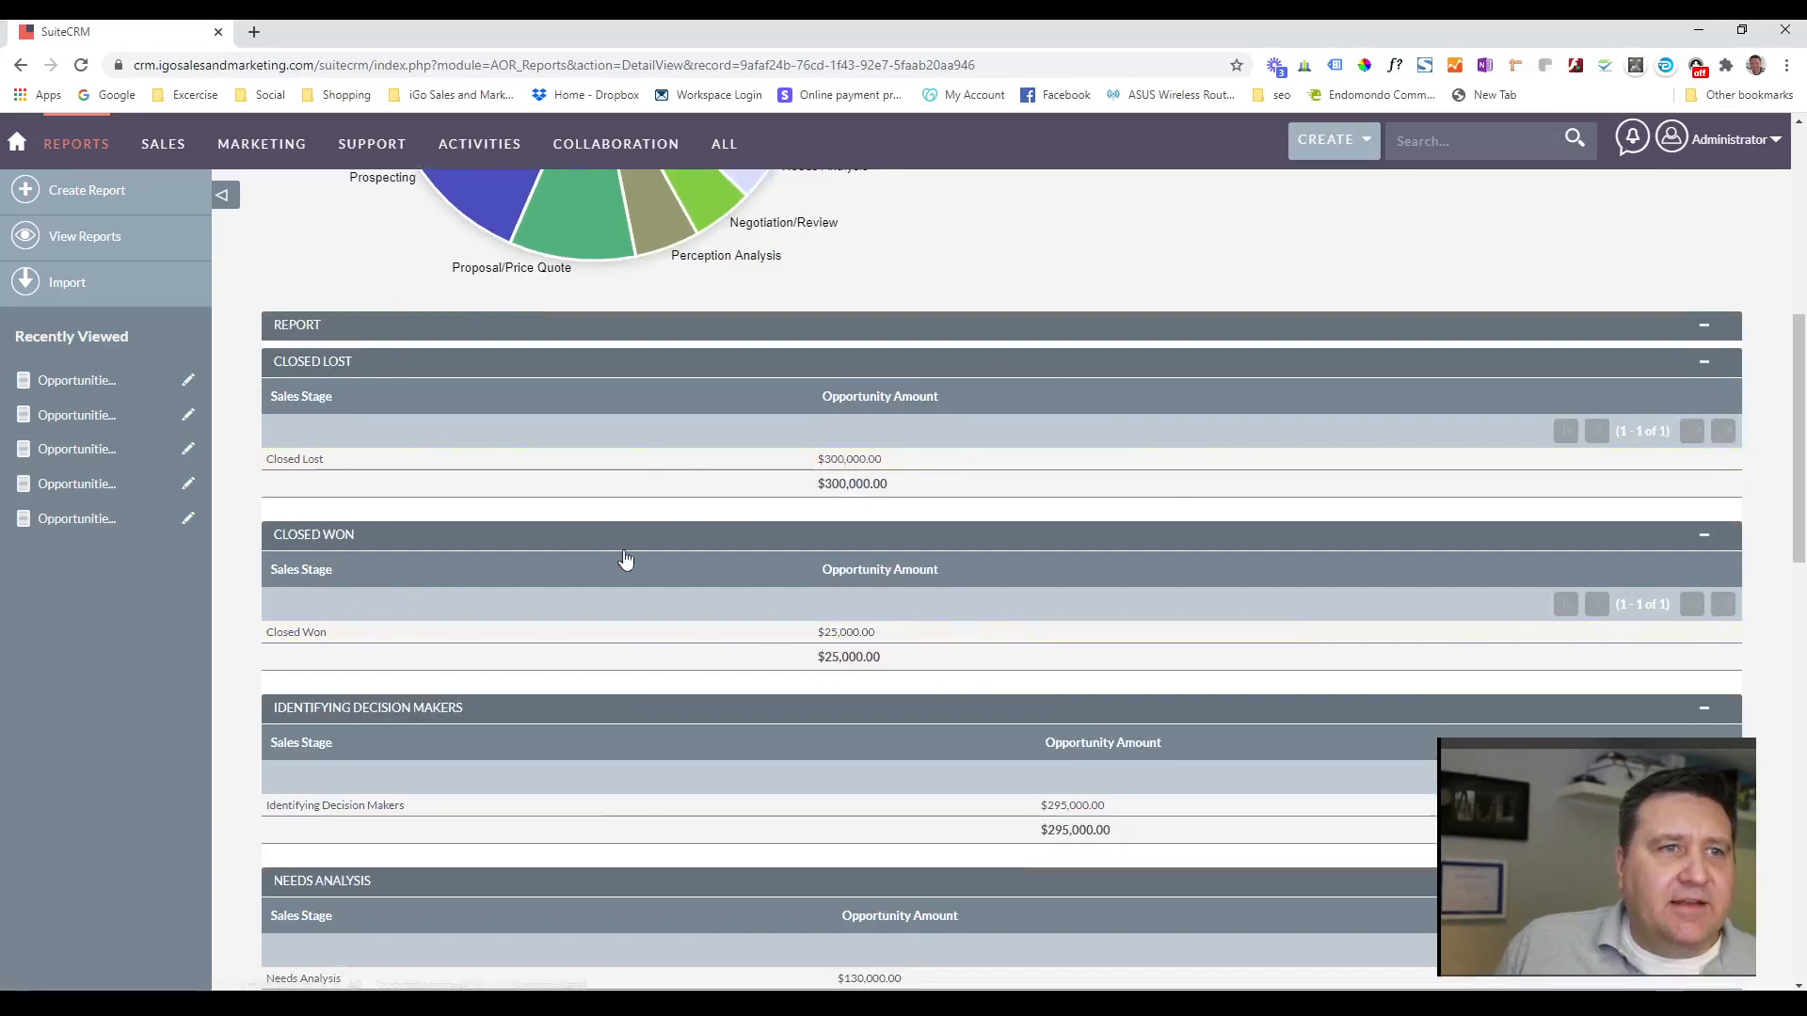
pyautogui.scroll(-7, 607, 553)
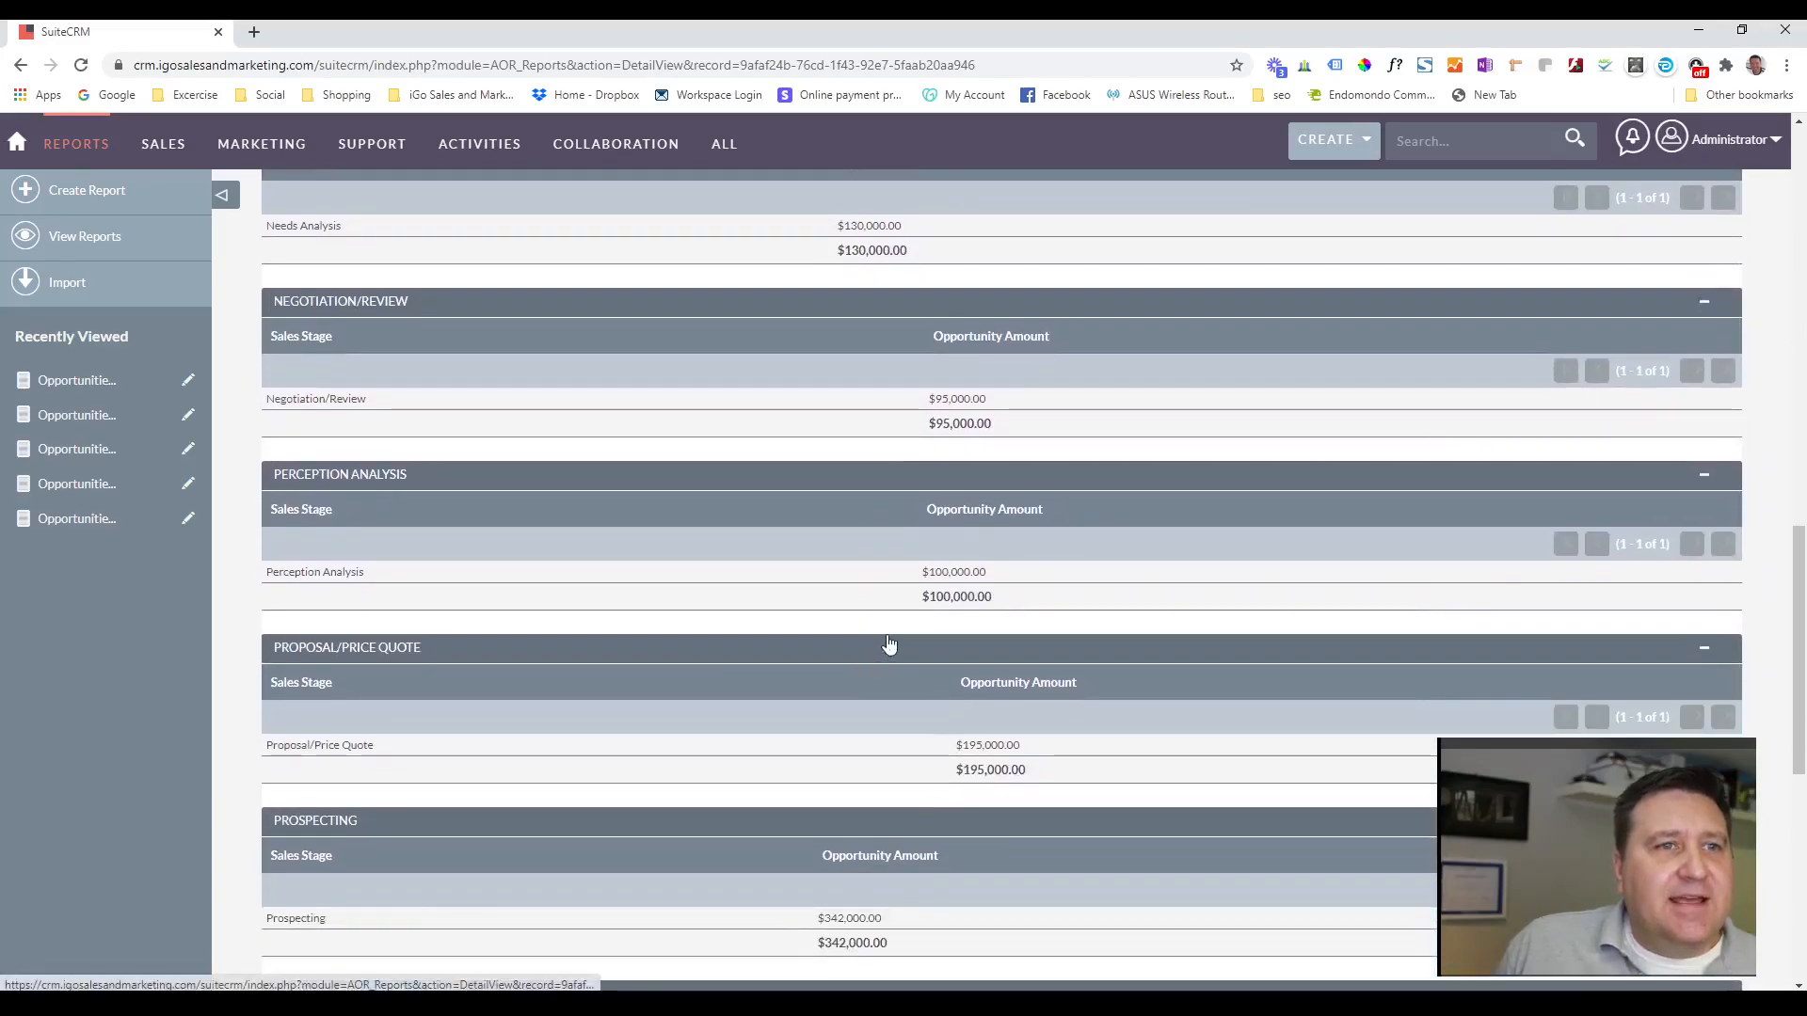
pyautogui.scroll(-3, 1015, 627)
pyautogui.scroll(8, 1016, 628)
pyautogui.scroll(6, 1016, 632)
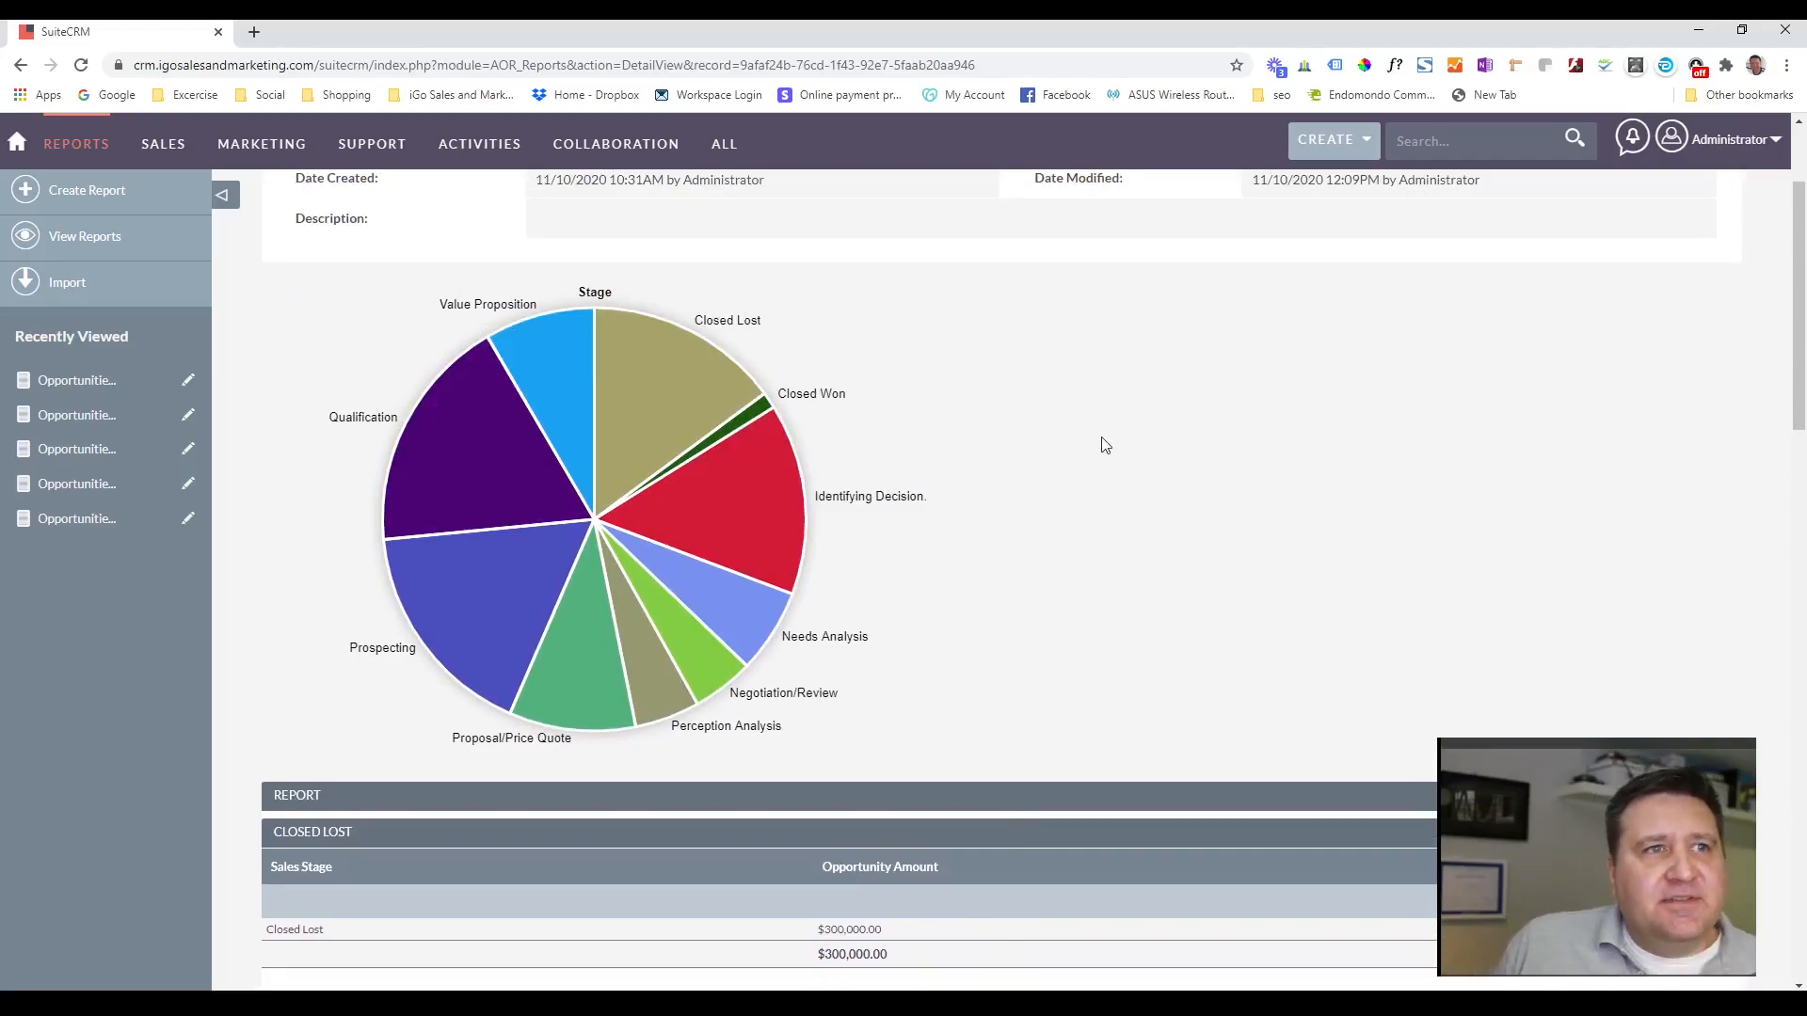
pyautogui.scroll(2, 1087, 479)
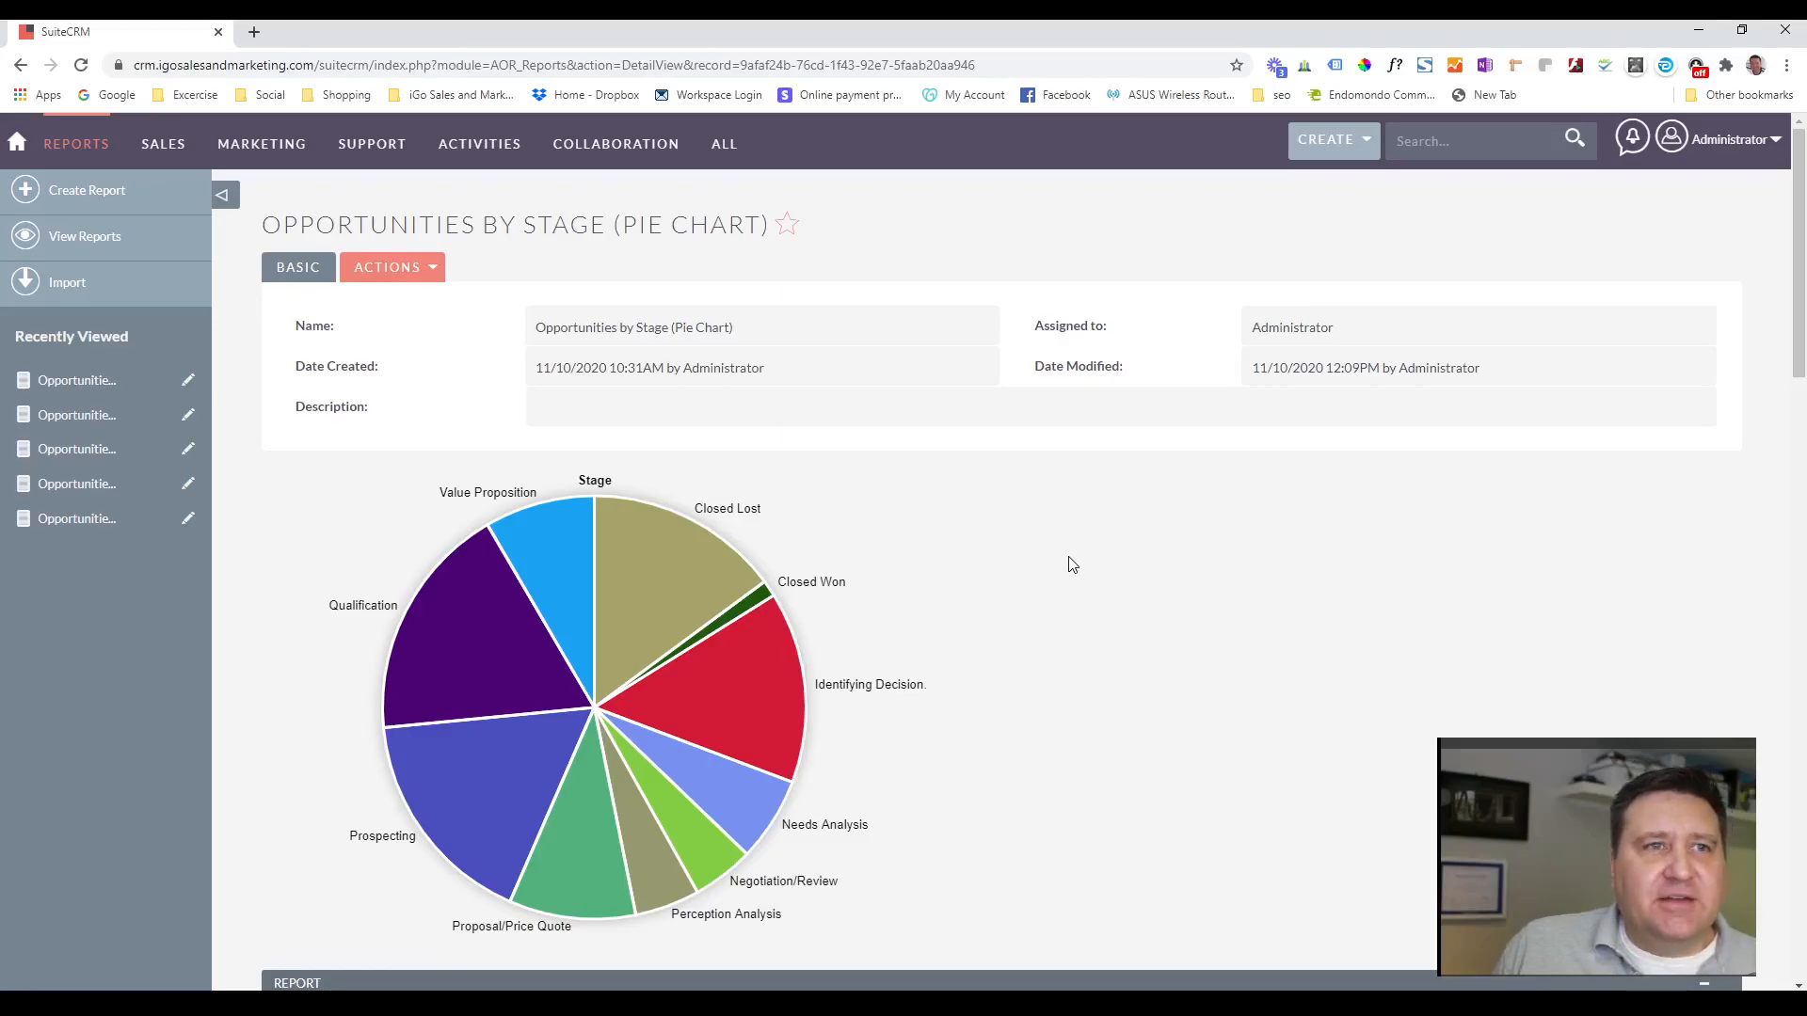
# Go to the home dashboard and look over its dashlets, including the Pipeline by Sales Stage chart.
pyautogui.click(19, 144)
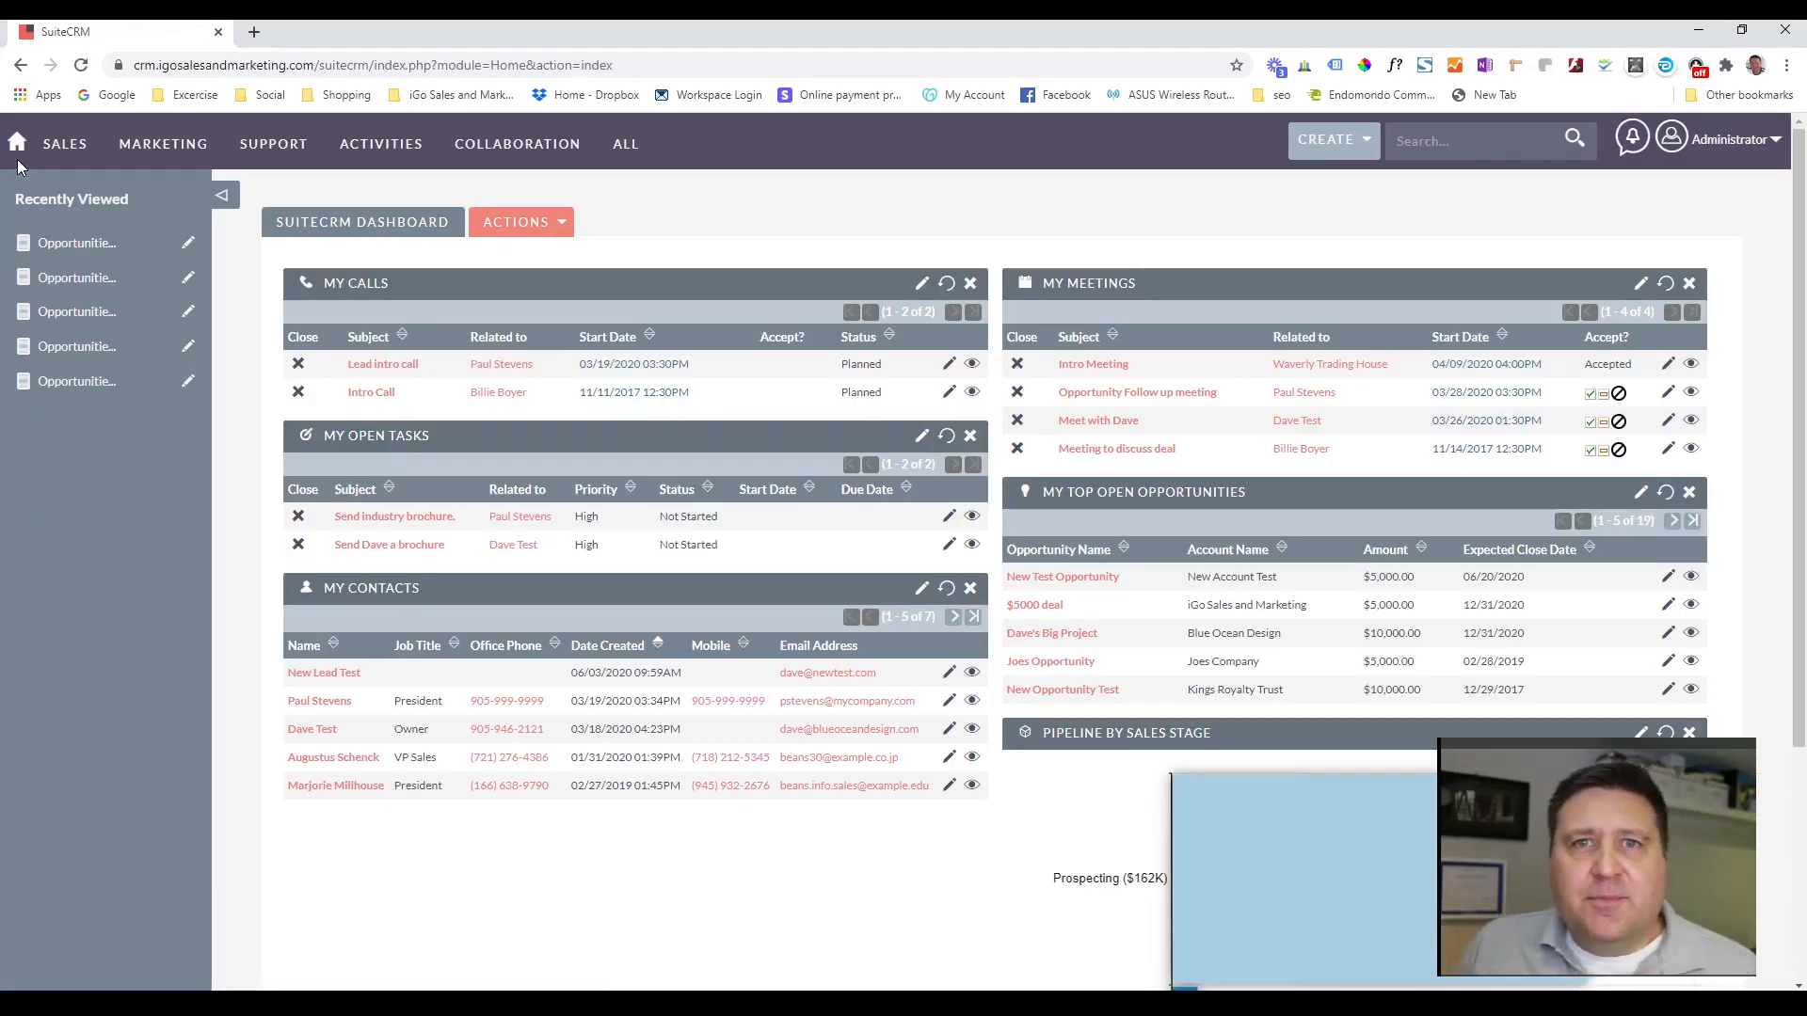
pyautogui.scroll(-3, 715, 632)
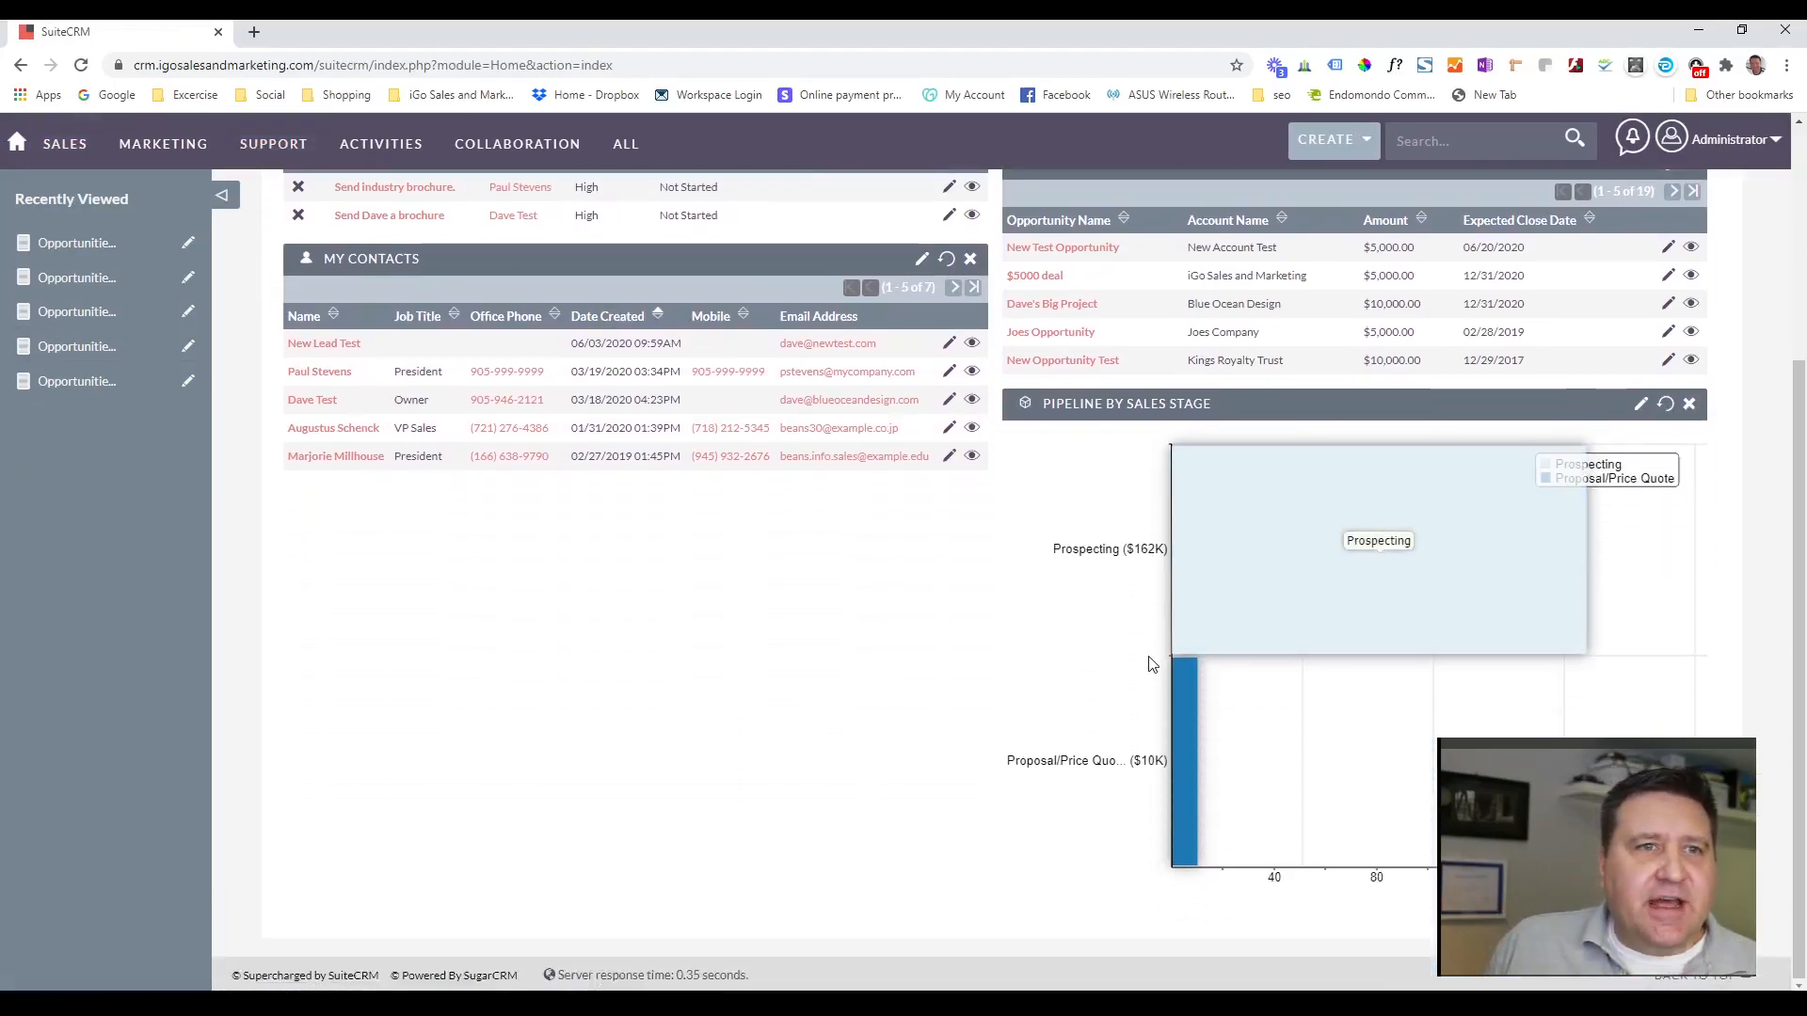
pyautogui.scroll(3, 1150, 664)
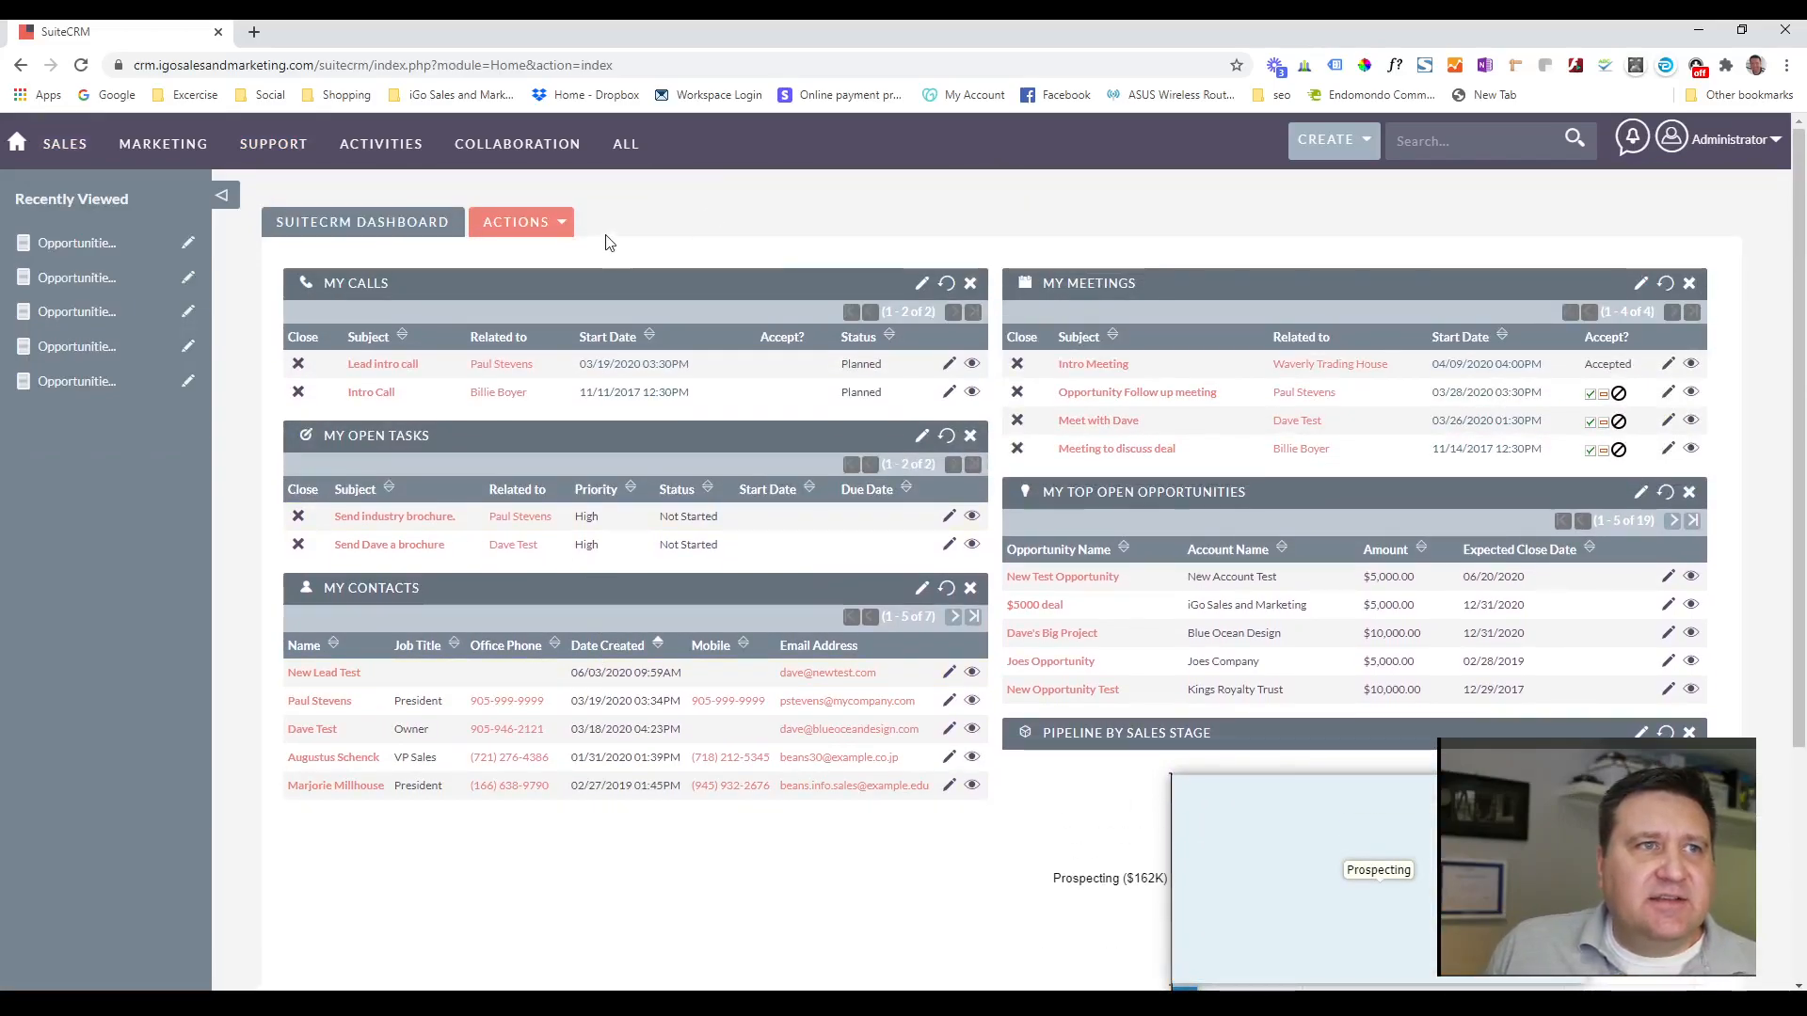
# Add a Reports dashlet from the available module dashlets to the home dashboard.
pyautogui.click(562, 224)
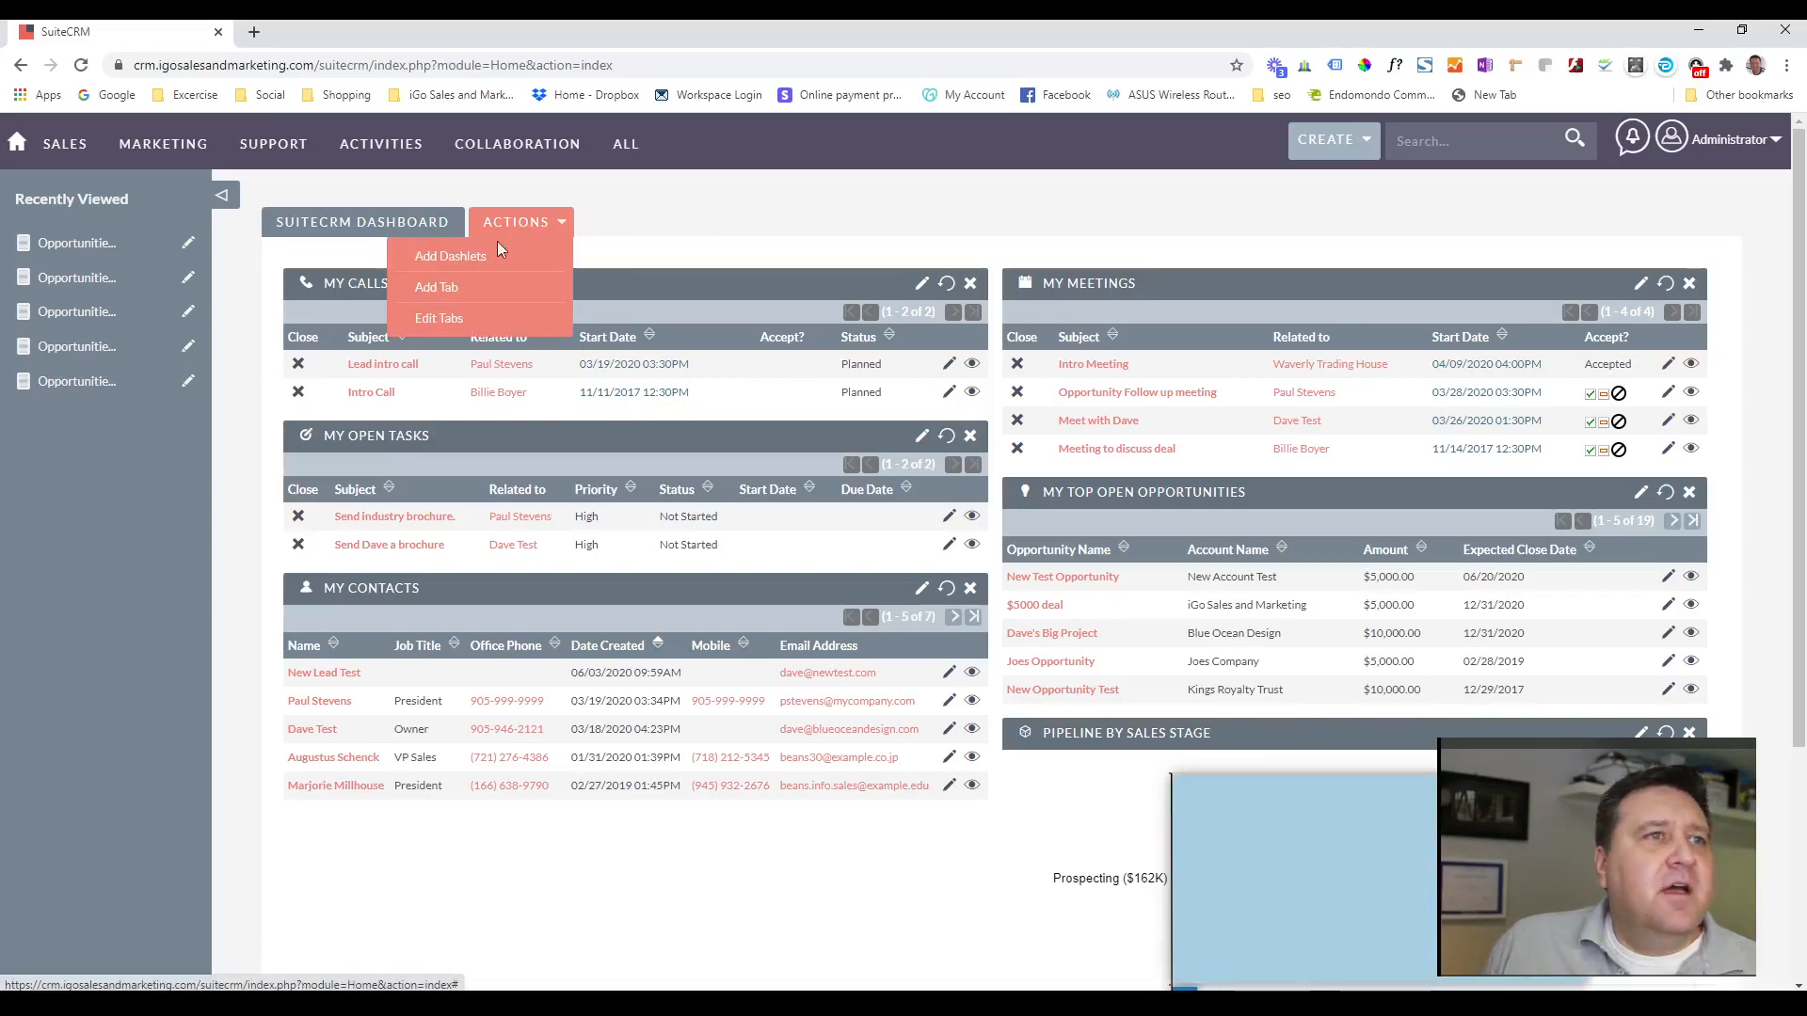
pyautogui.click(430, 257)
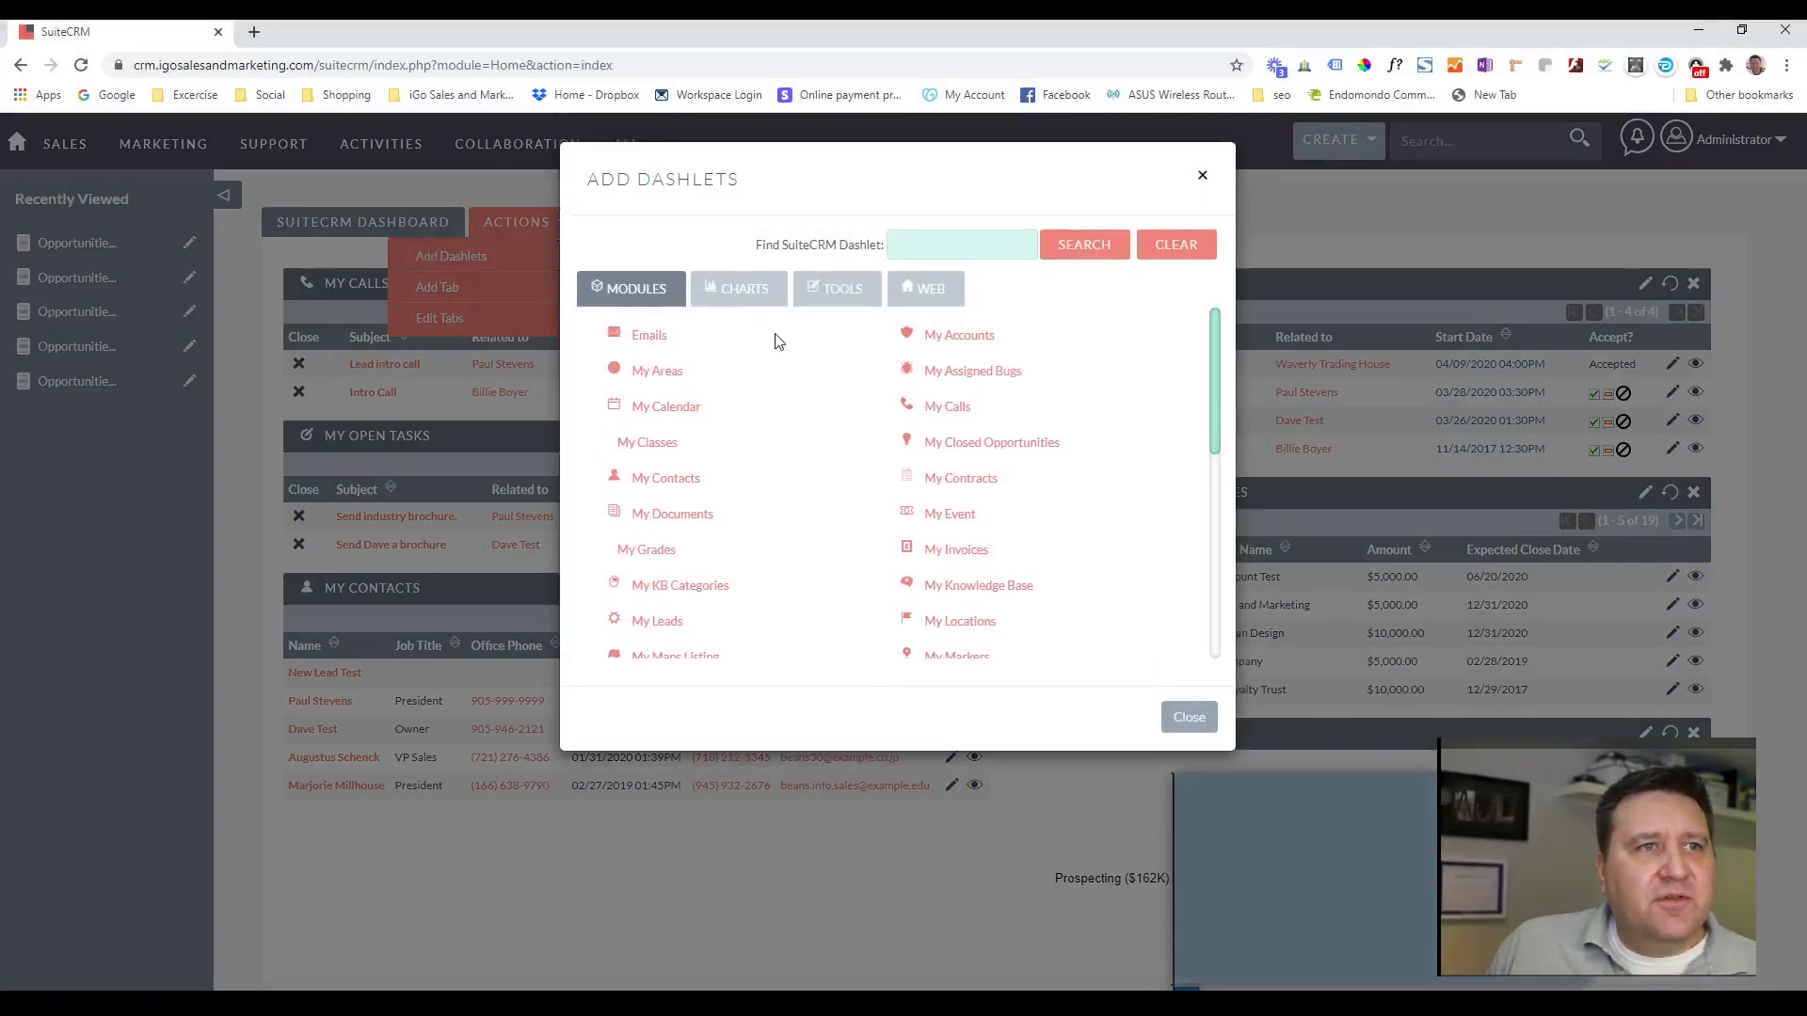
pyautogui.click(731, 303)
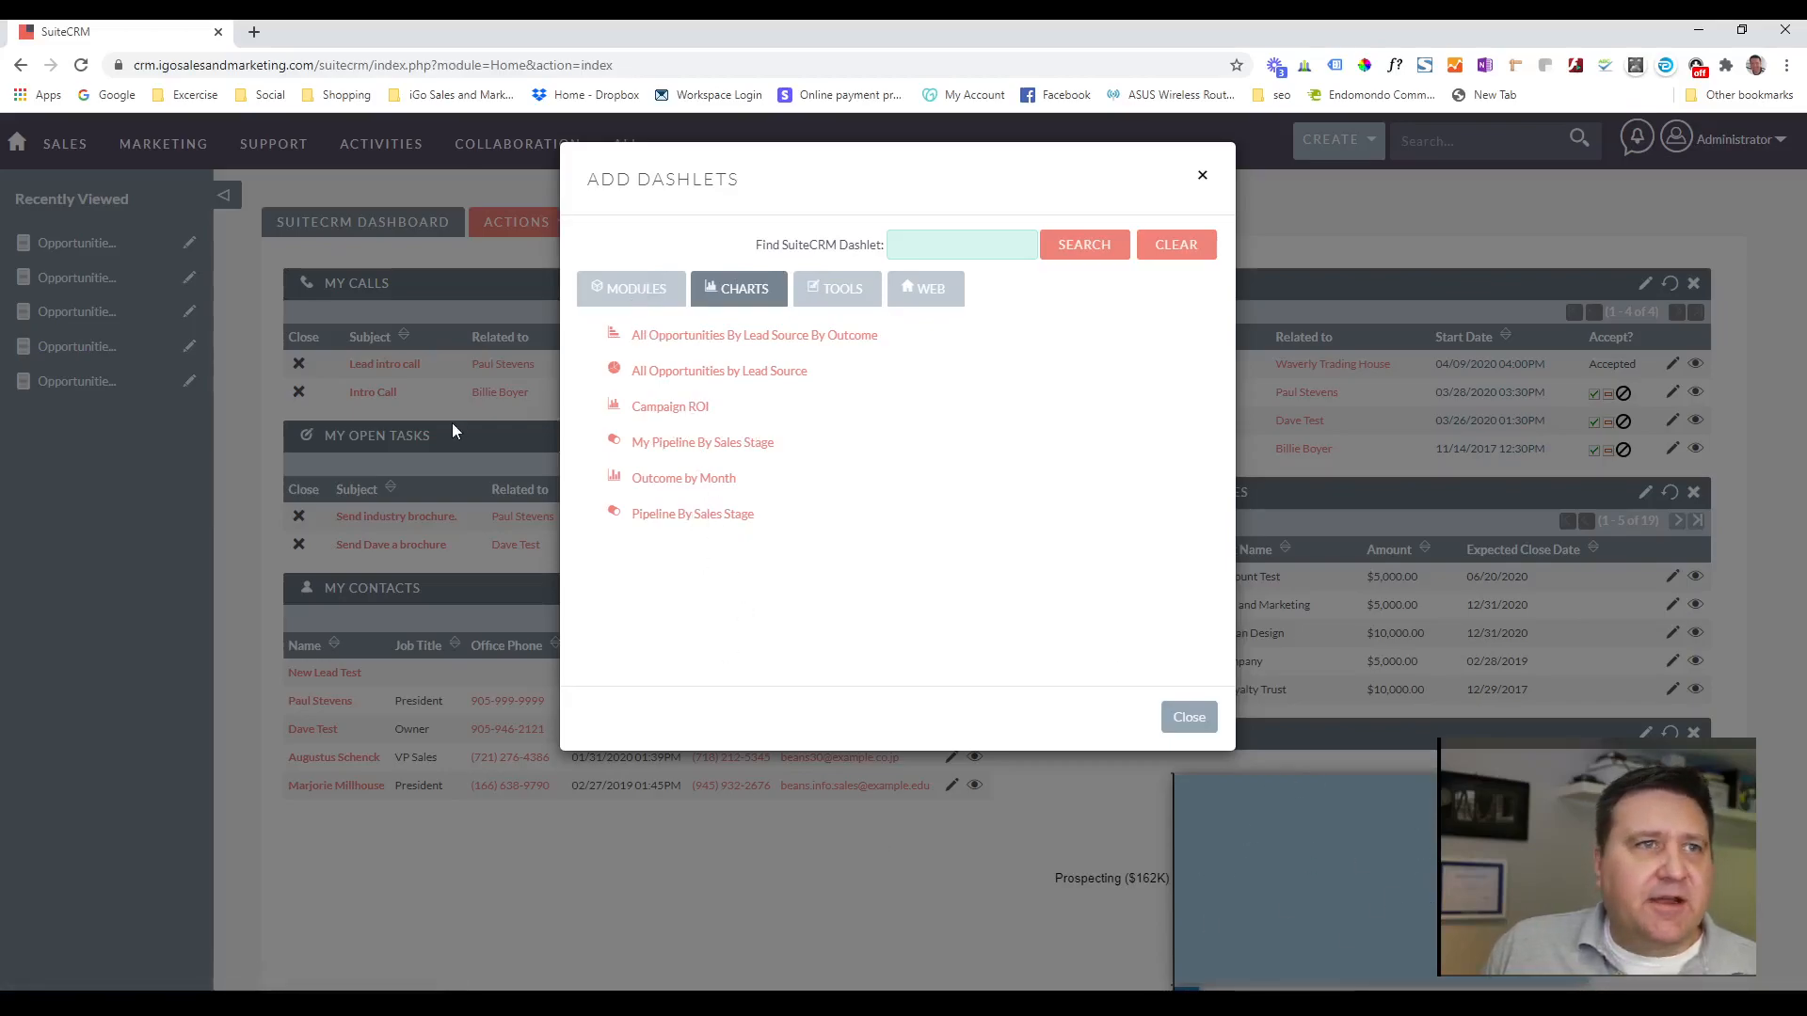
pyautogui.click(643, 299)
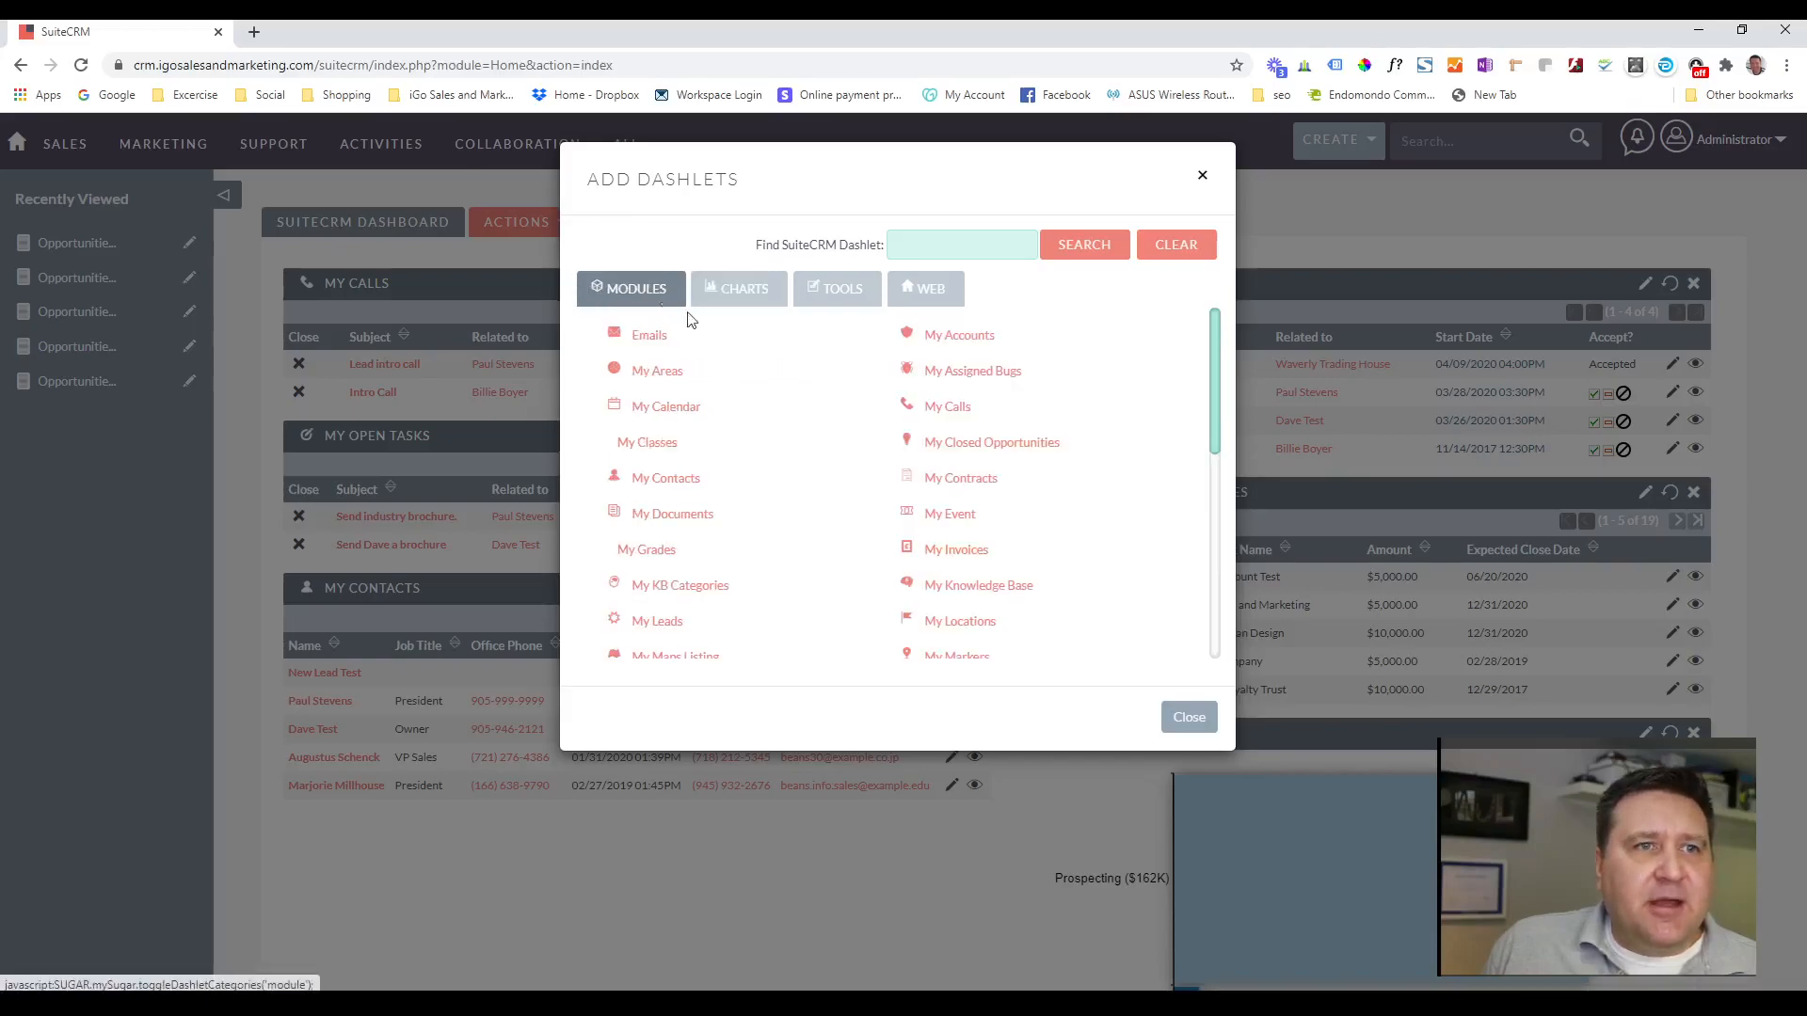
pyautogui.scroll(-7, 891, 430)
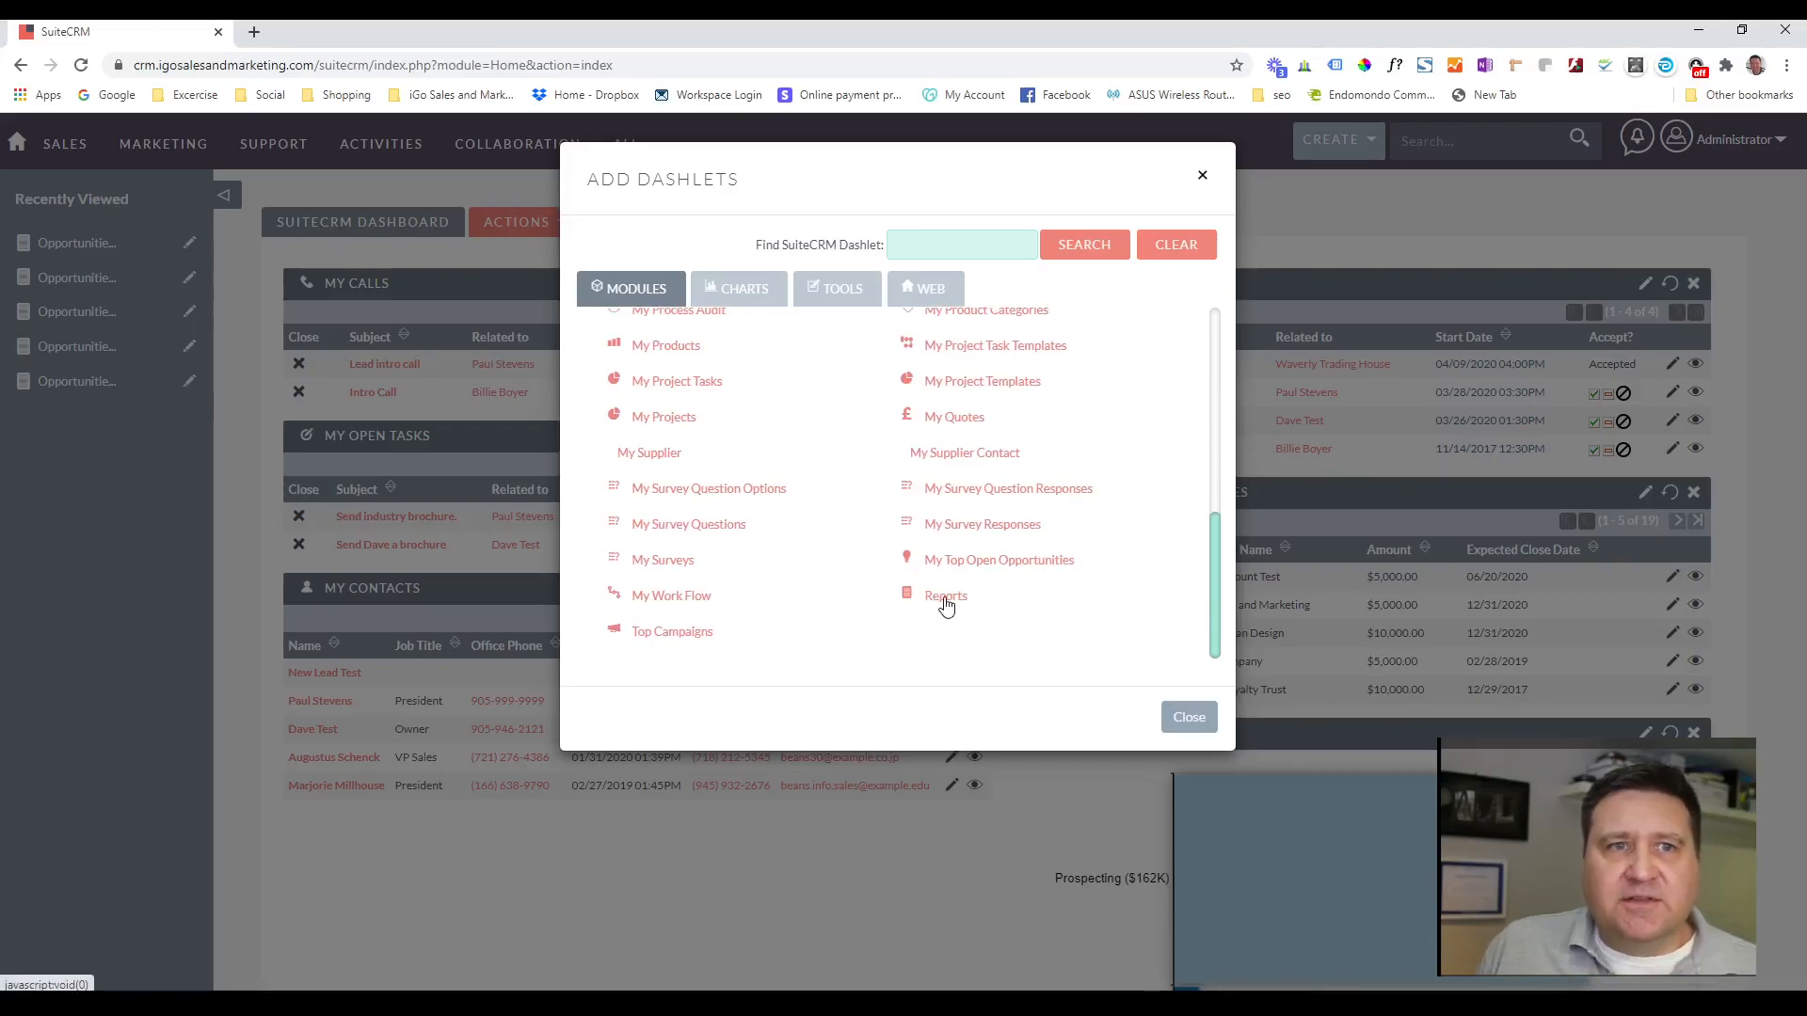
pyautogui.click(946, 601)
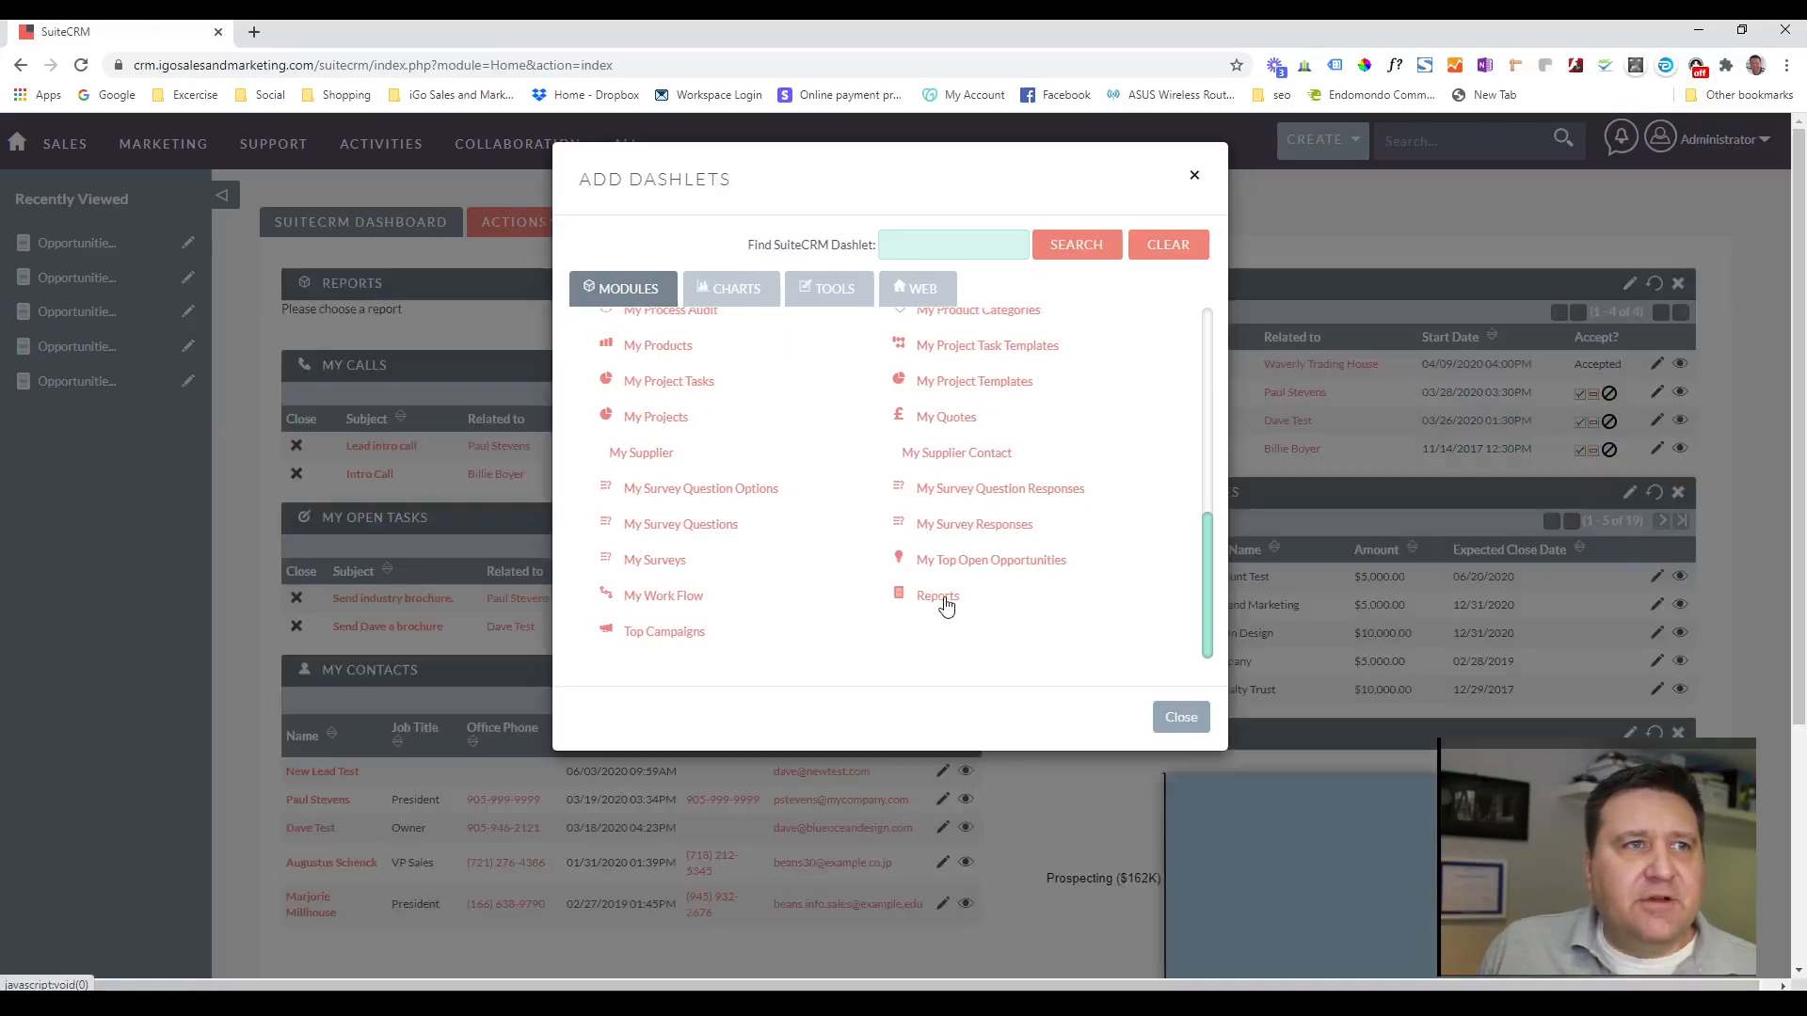
pyautogui.click(1181, 718)
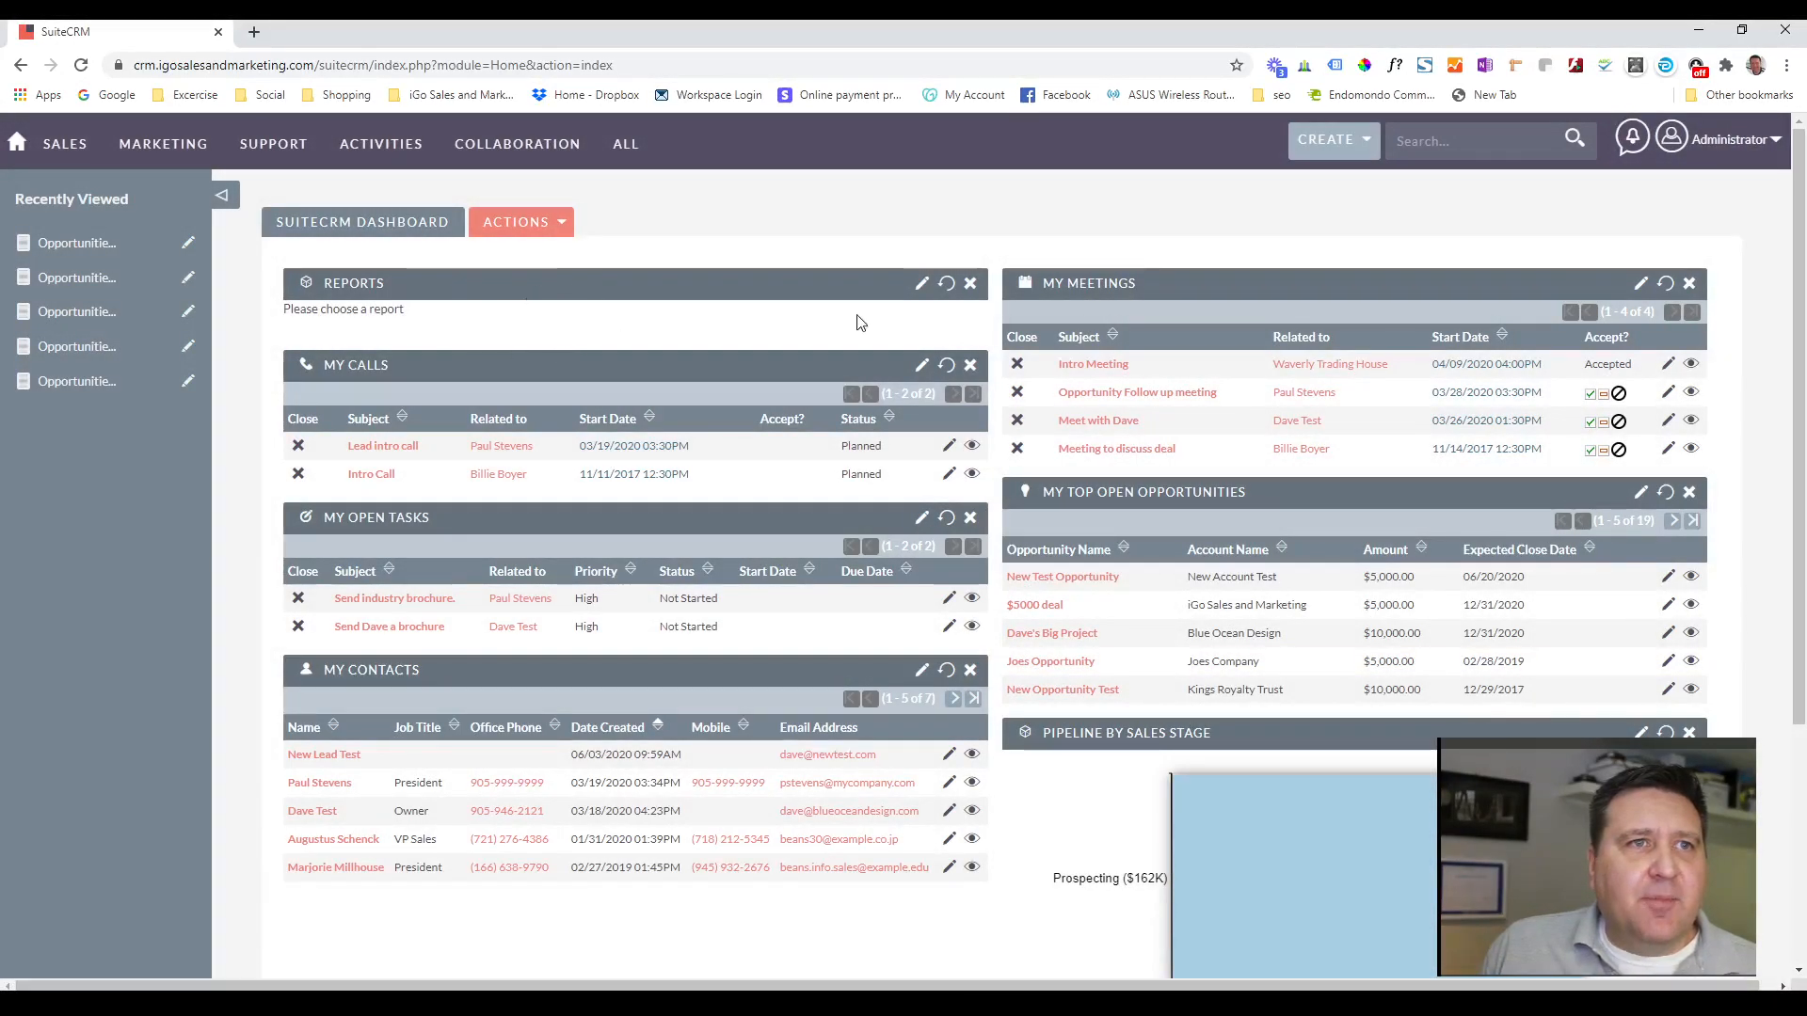
# Configure the Reports dashlet to show only the Stage chart of the Opportunities by Stage (Pie Chart) report, and save.
pyautogui.click(921, 286)
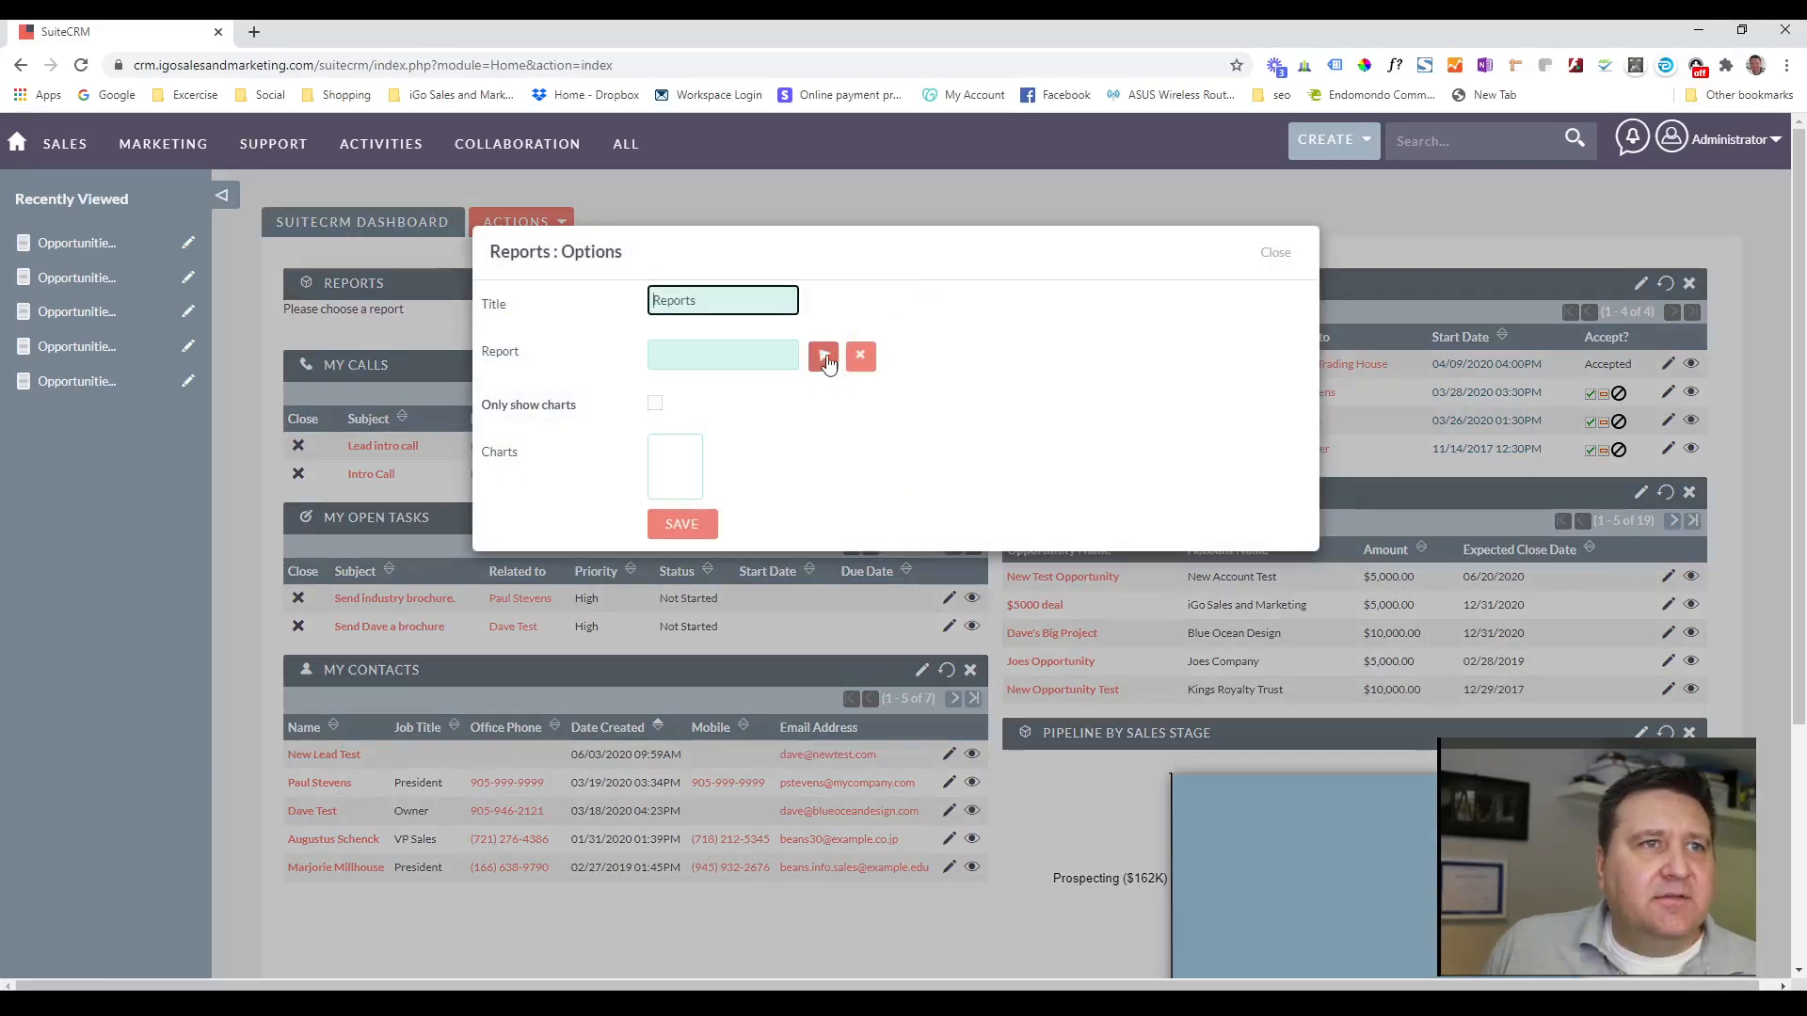
pyautogui.click(824, 356)
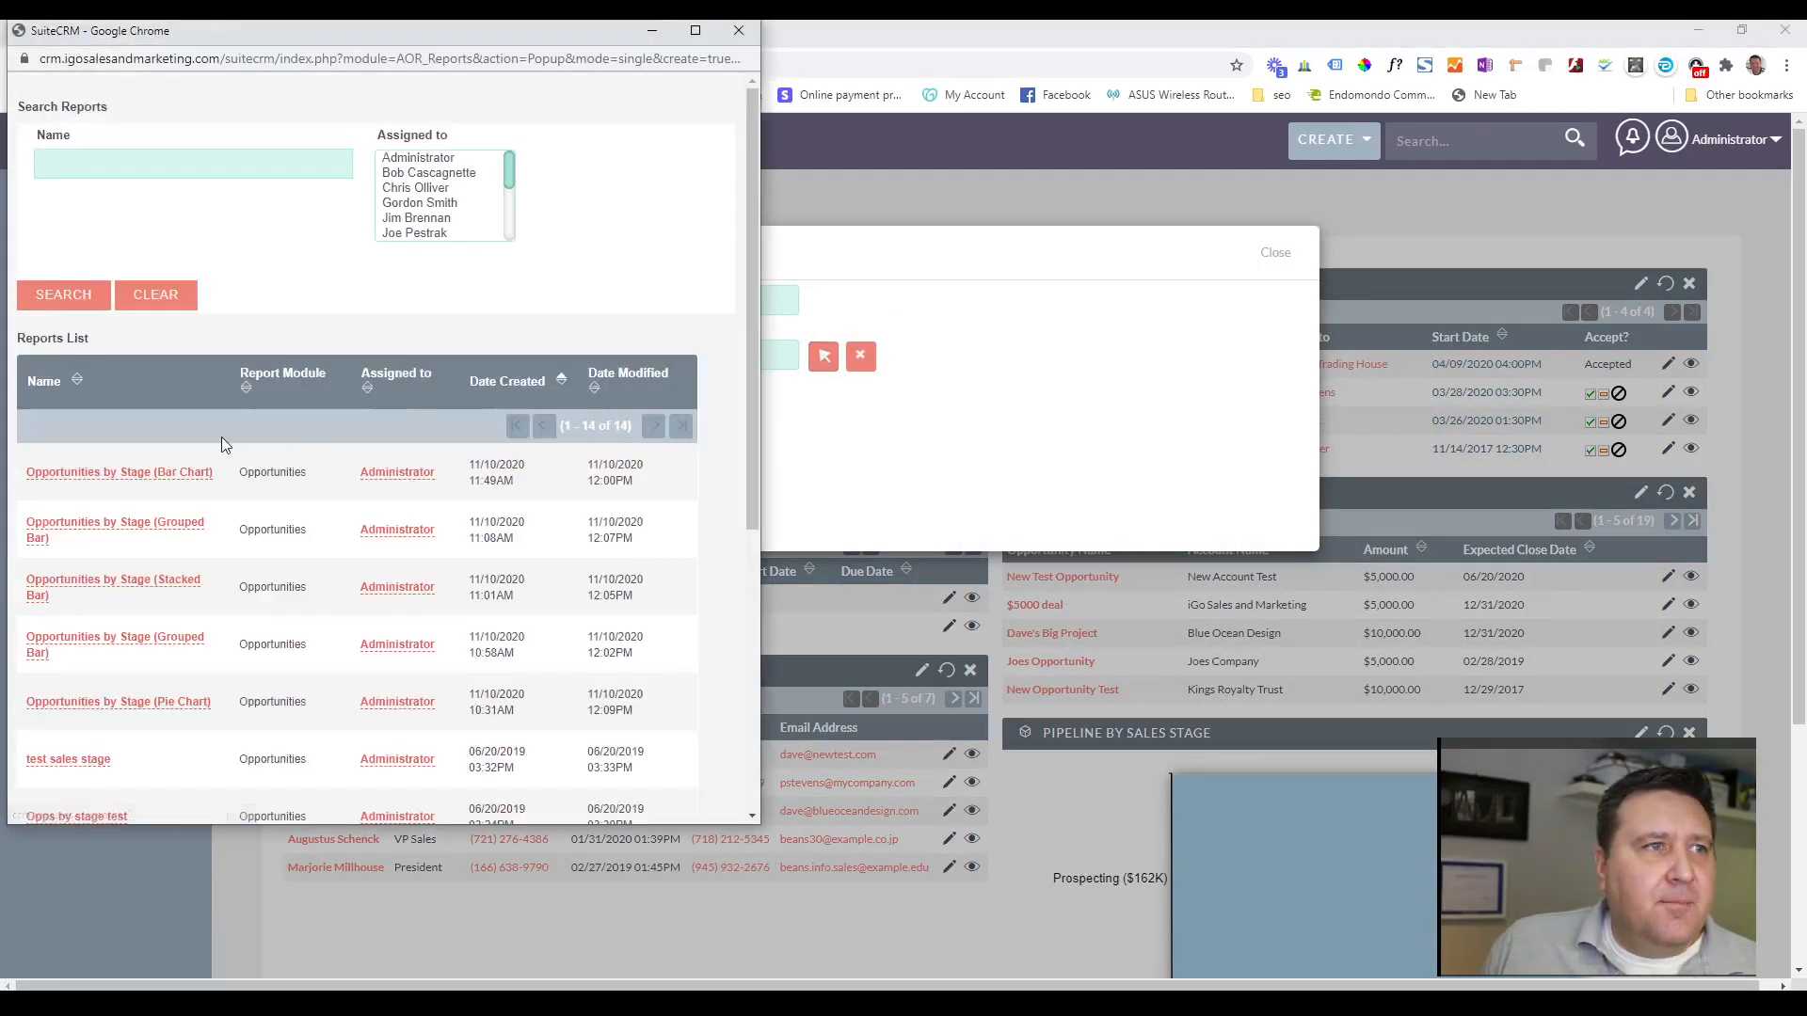
pyautogui.click(117, 704)
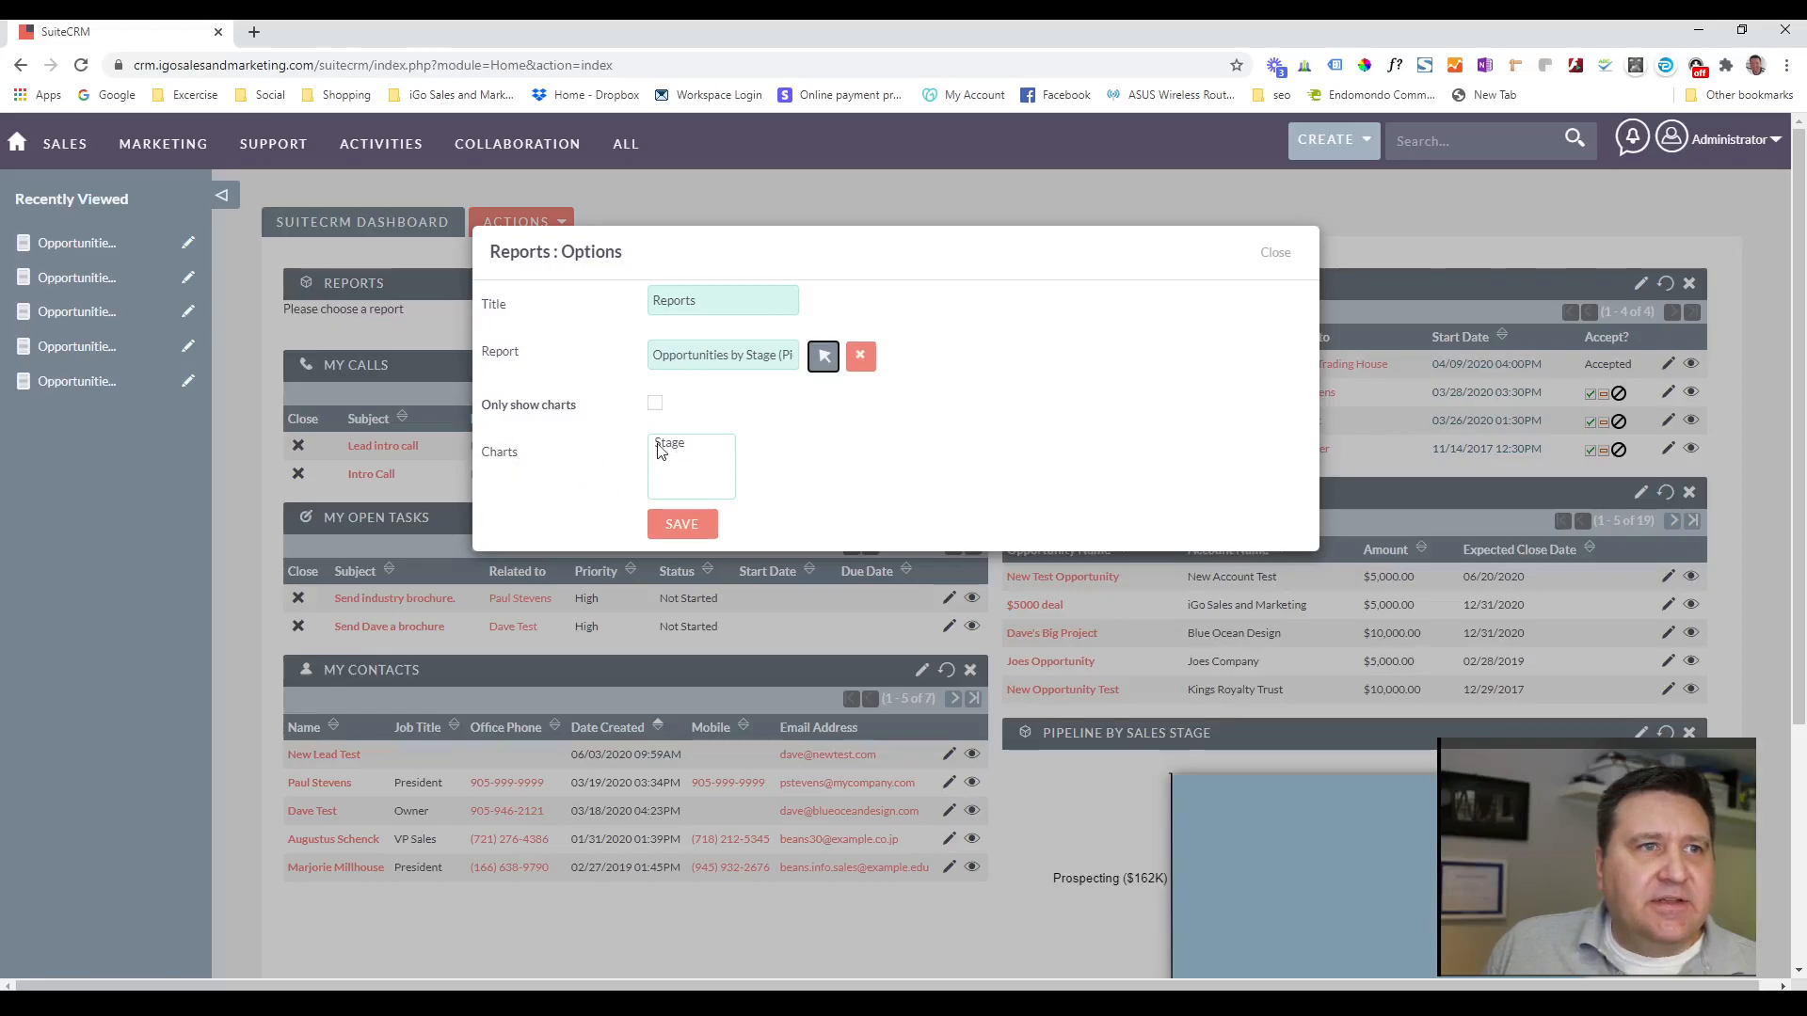
pyautogui.click(655, 402)
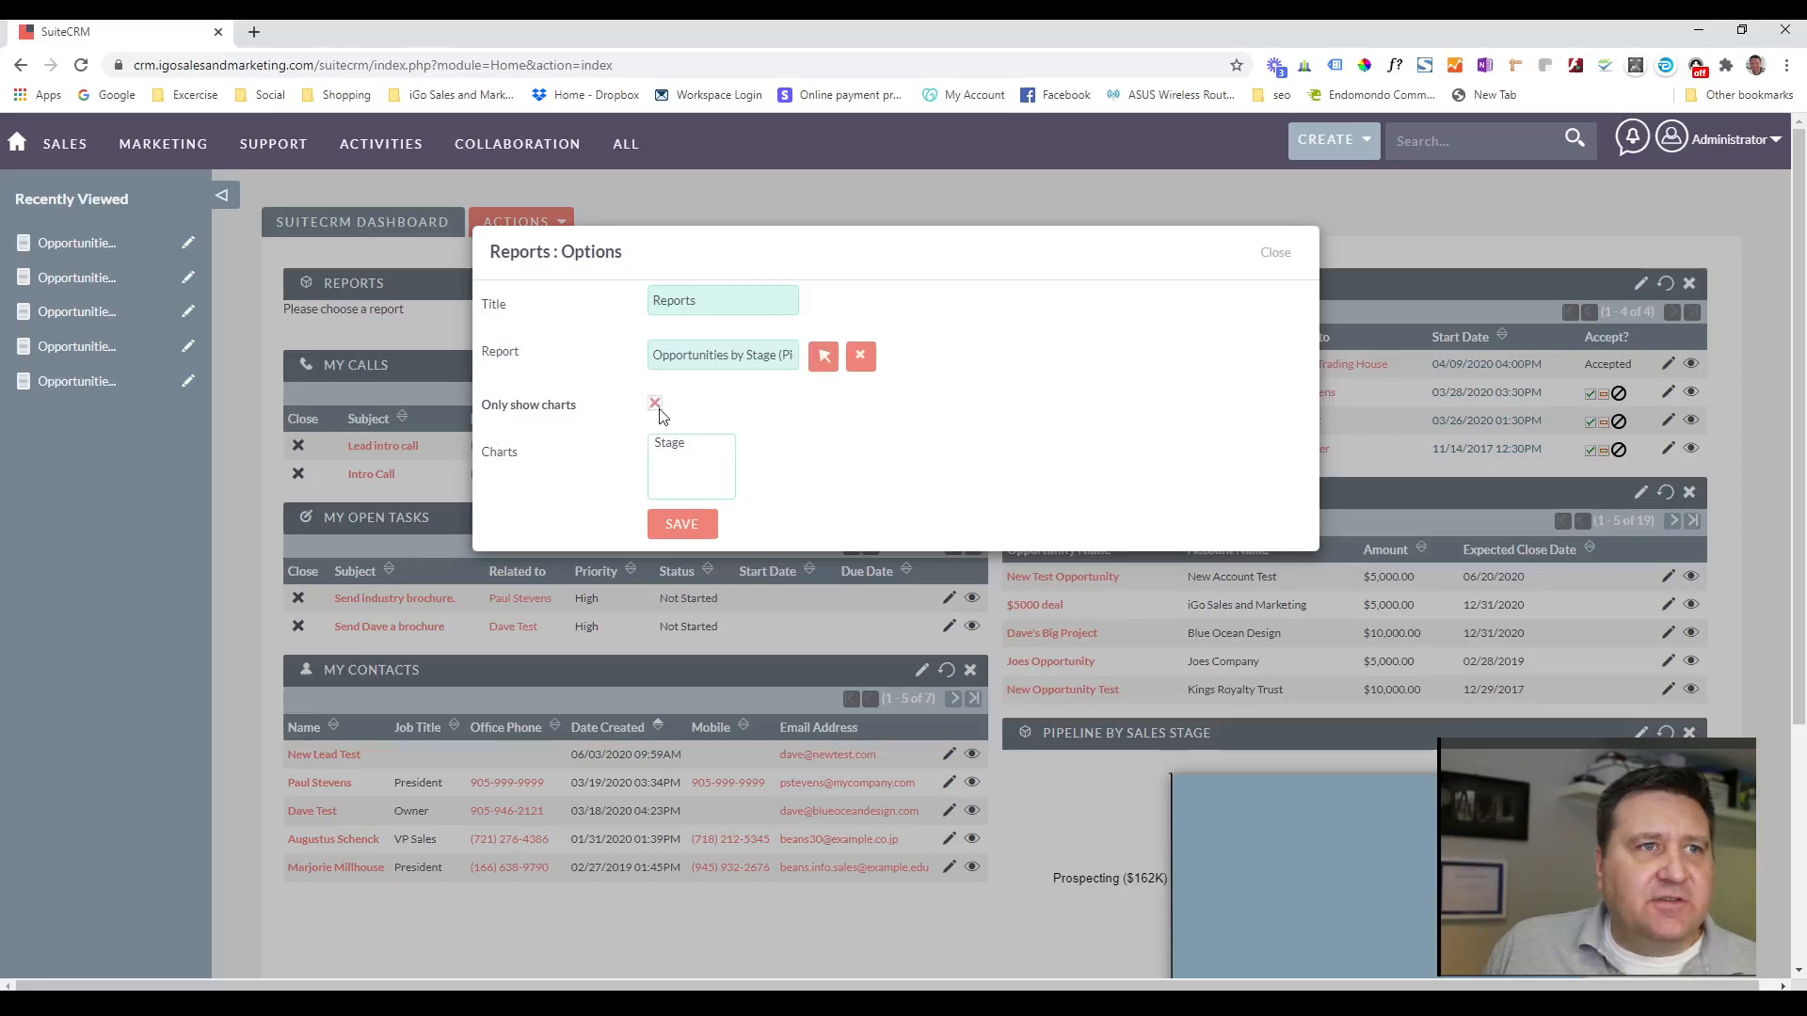
pyautogui.click(672, 444)
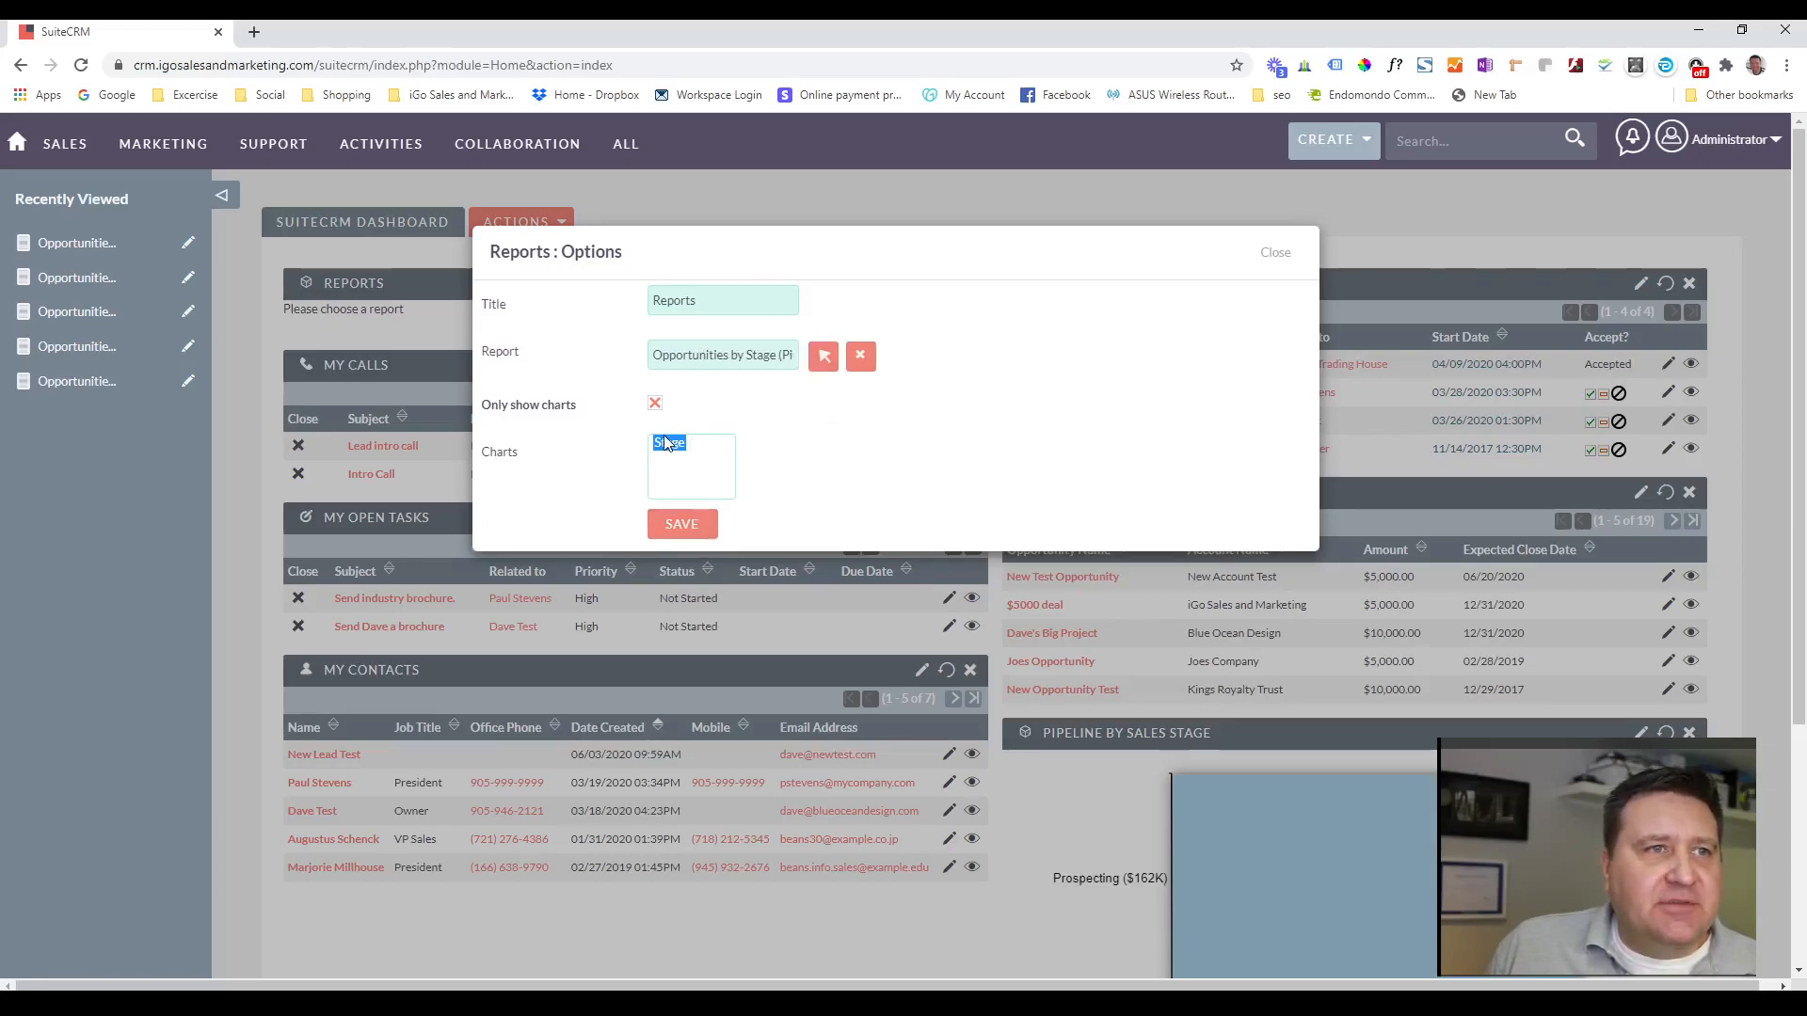
pyautogui.click(698, 535)
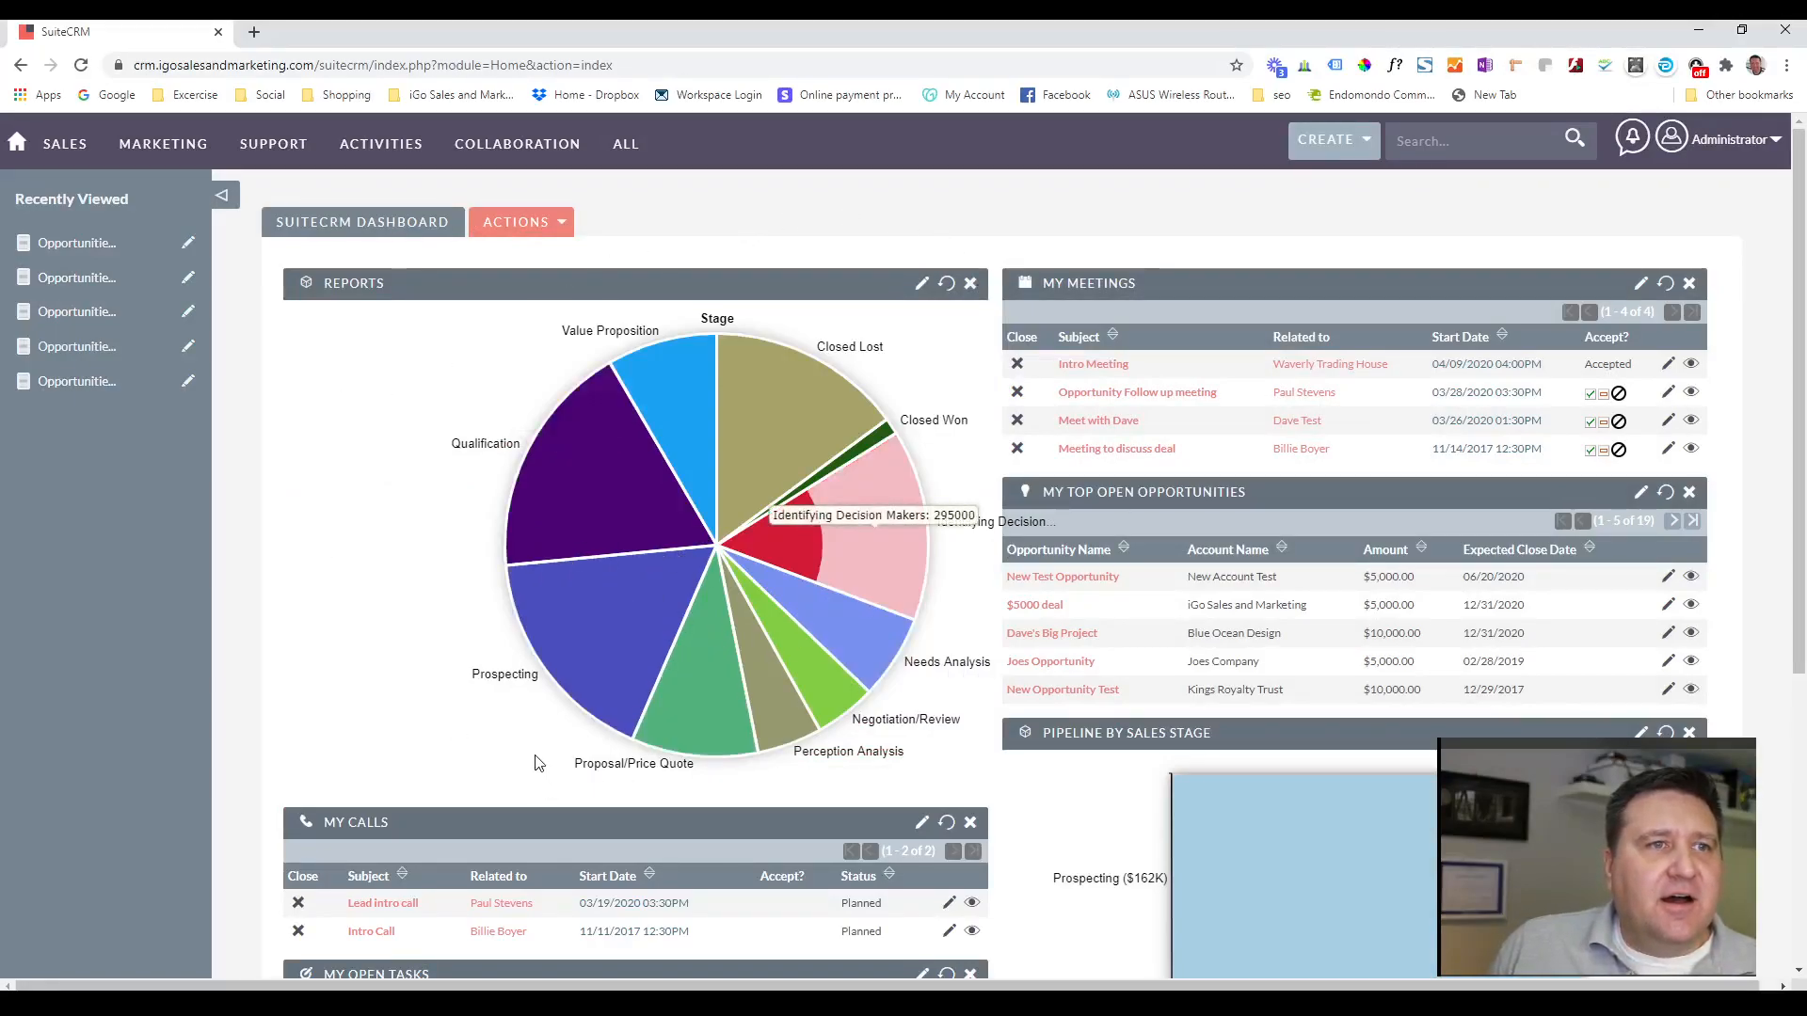
# Switch the Reports dashlet to the Opportunities by Stage (Grouped Bar) report created at 11:08AM, showing only its Stage chart, and save.
pyautogui.click(922, 284)
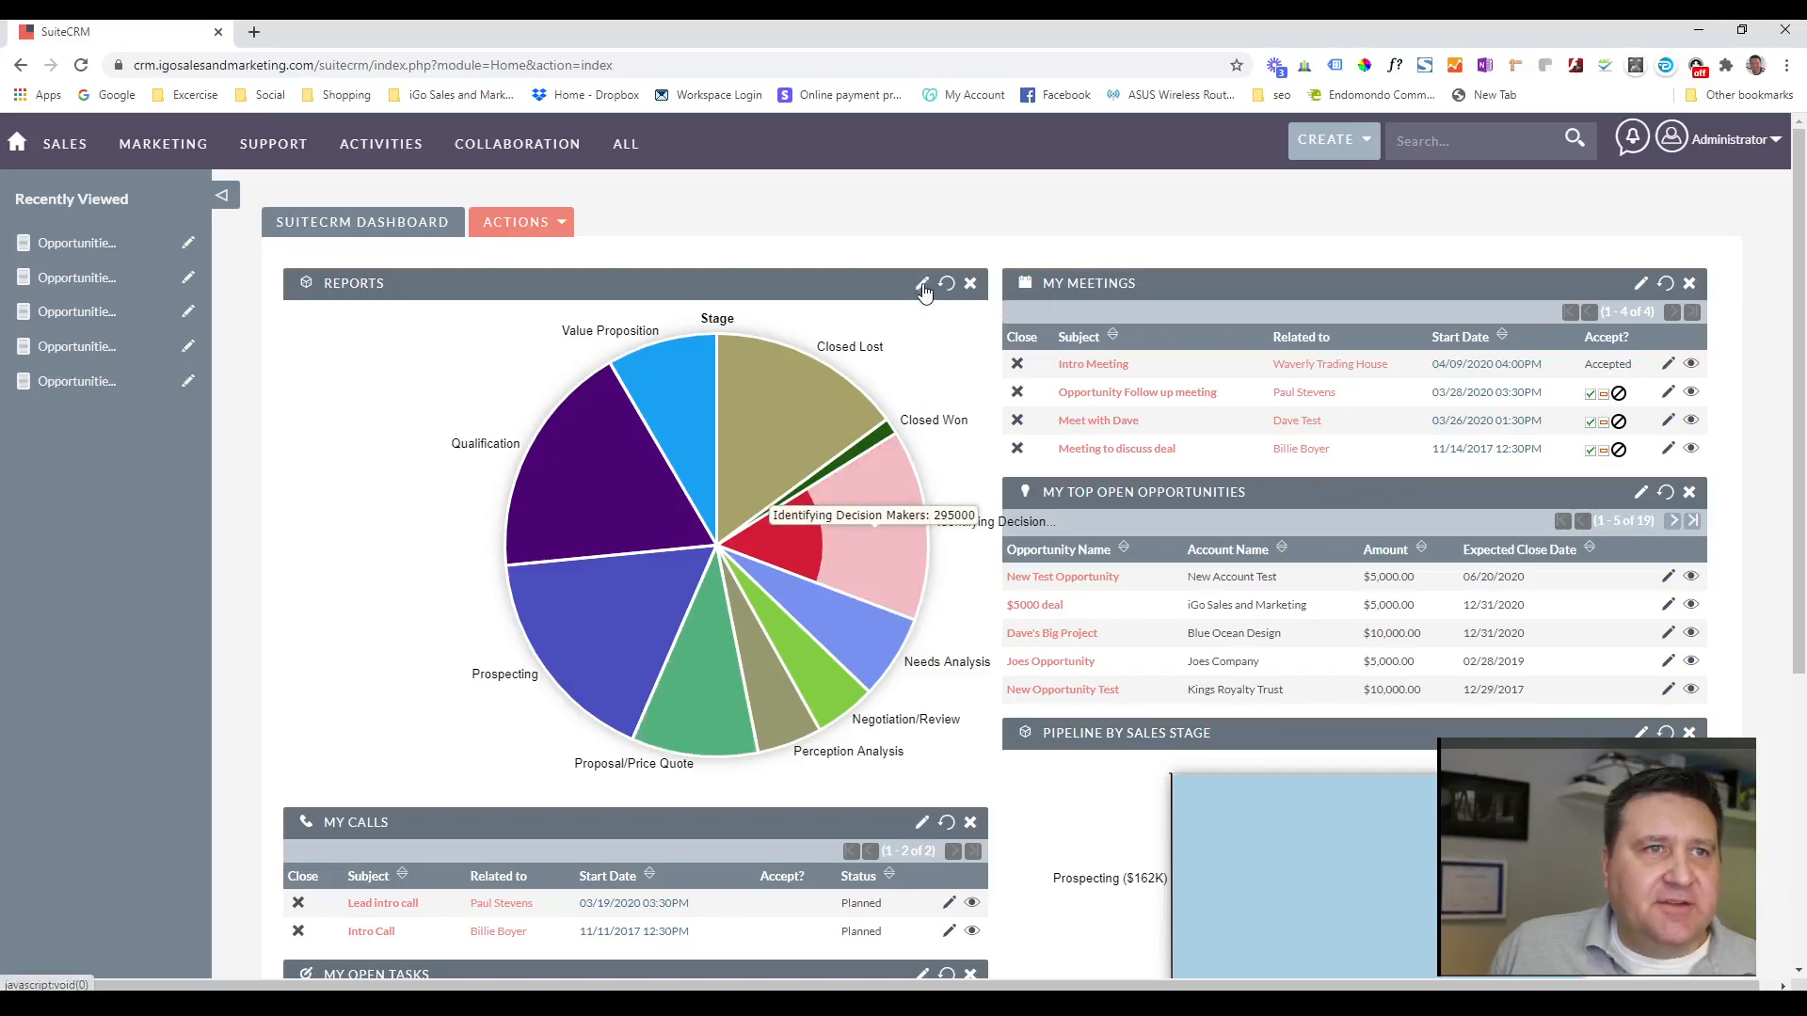
pyautogui.click(823, 356)
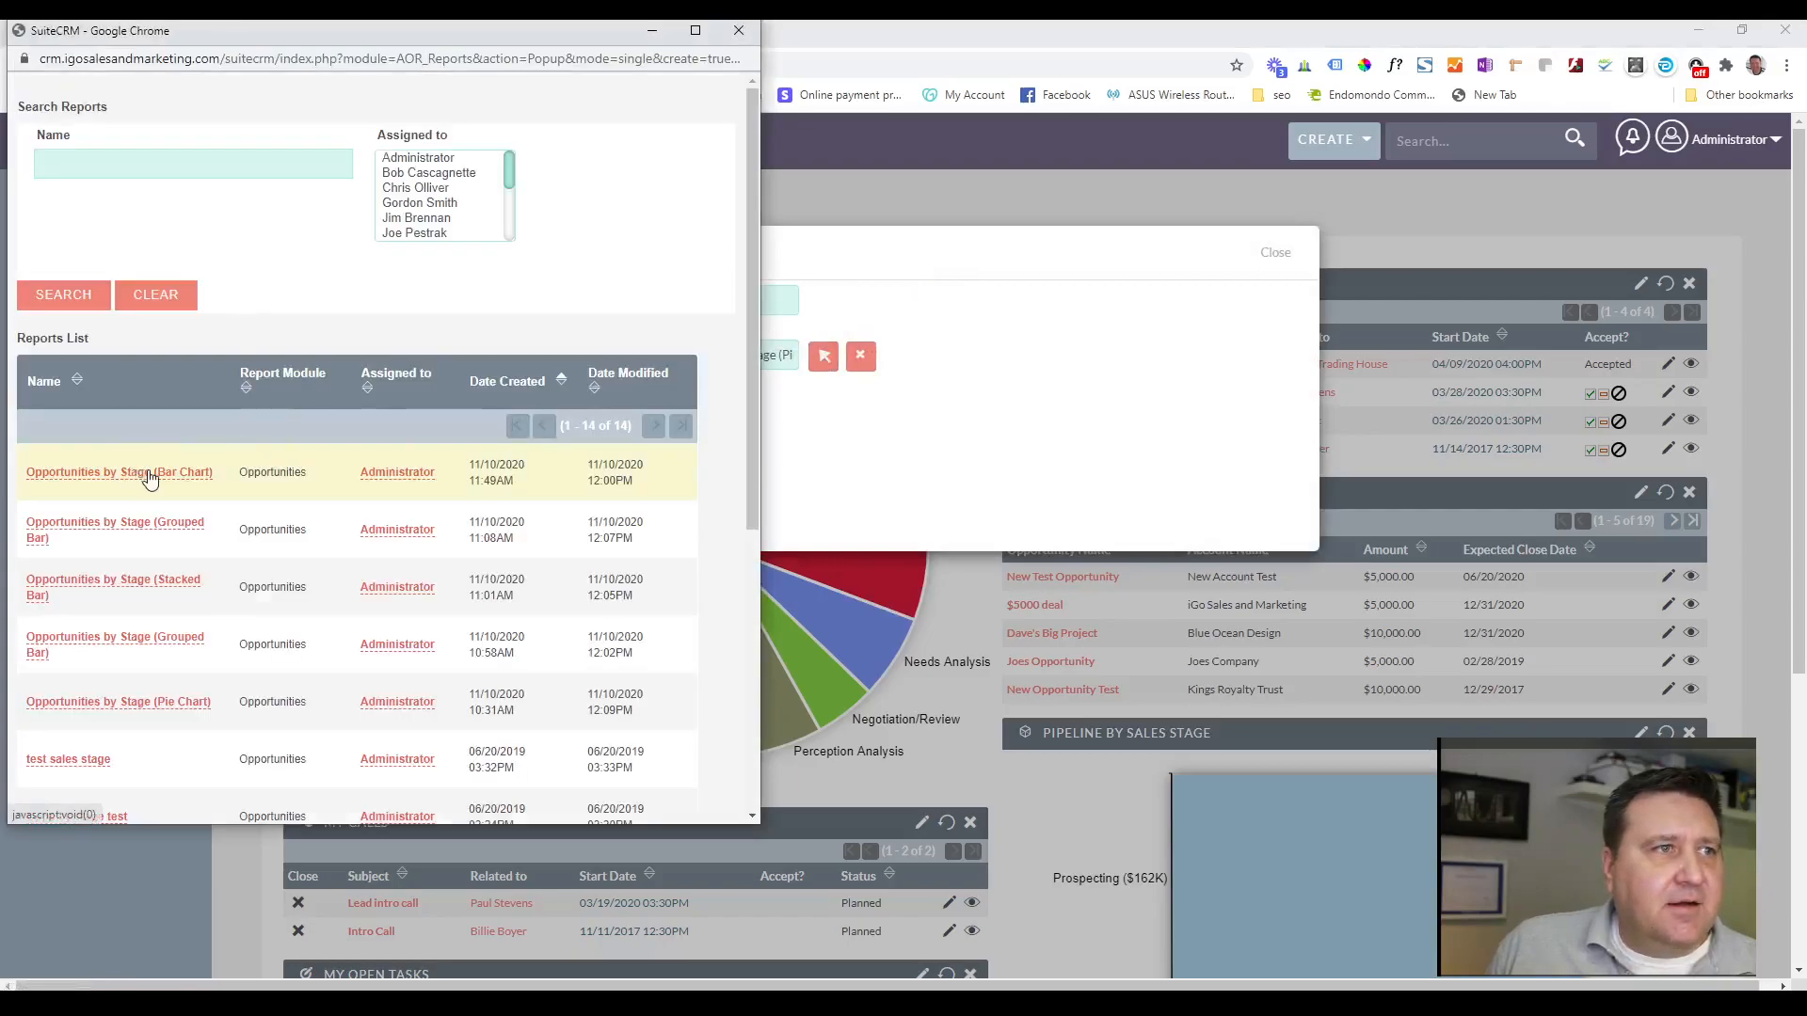
pyautogui.click(132, 523)
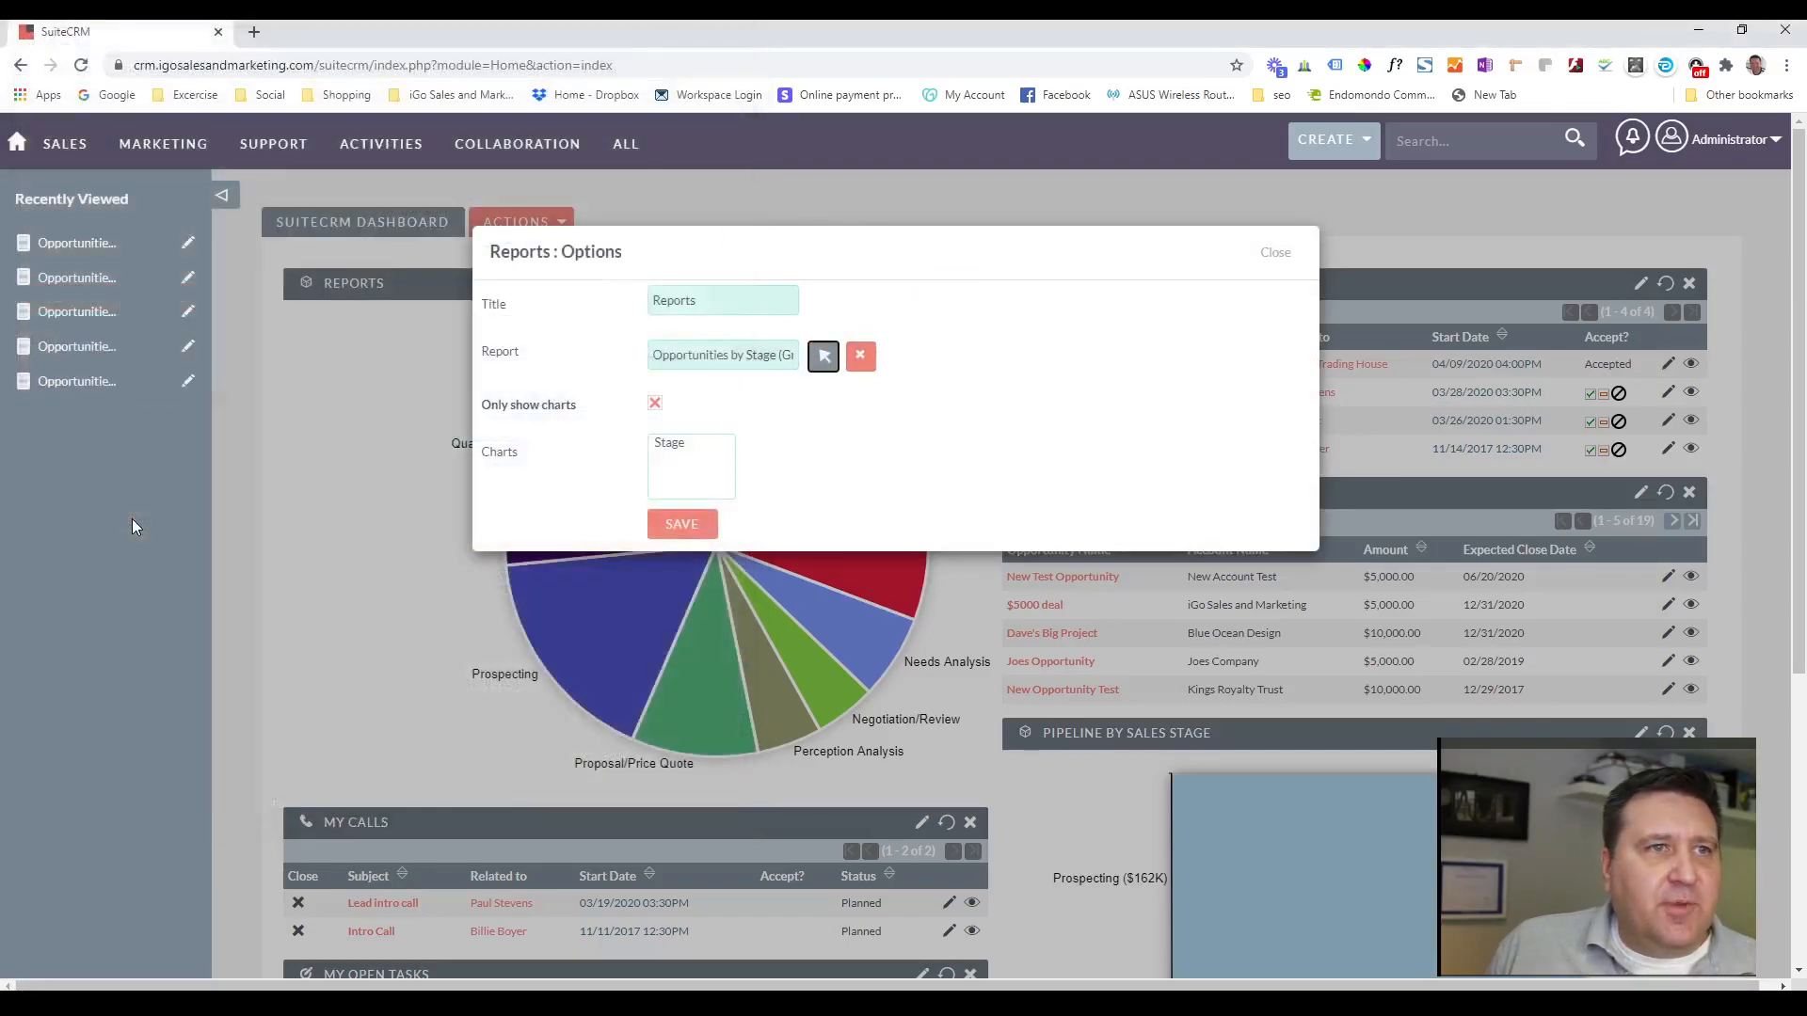
pyautogui.click(656, 404)
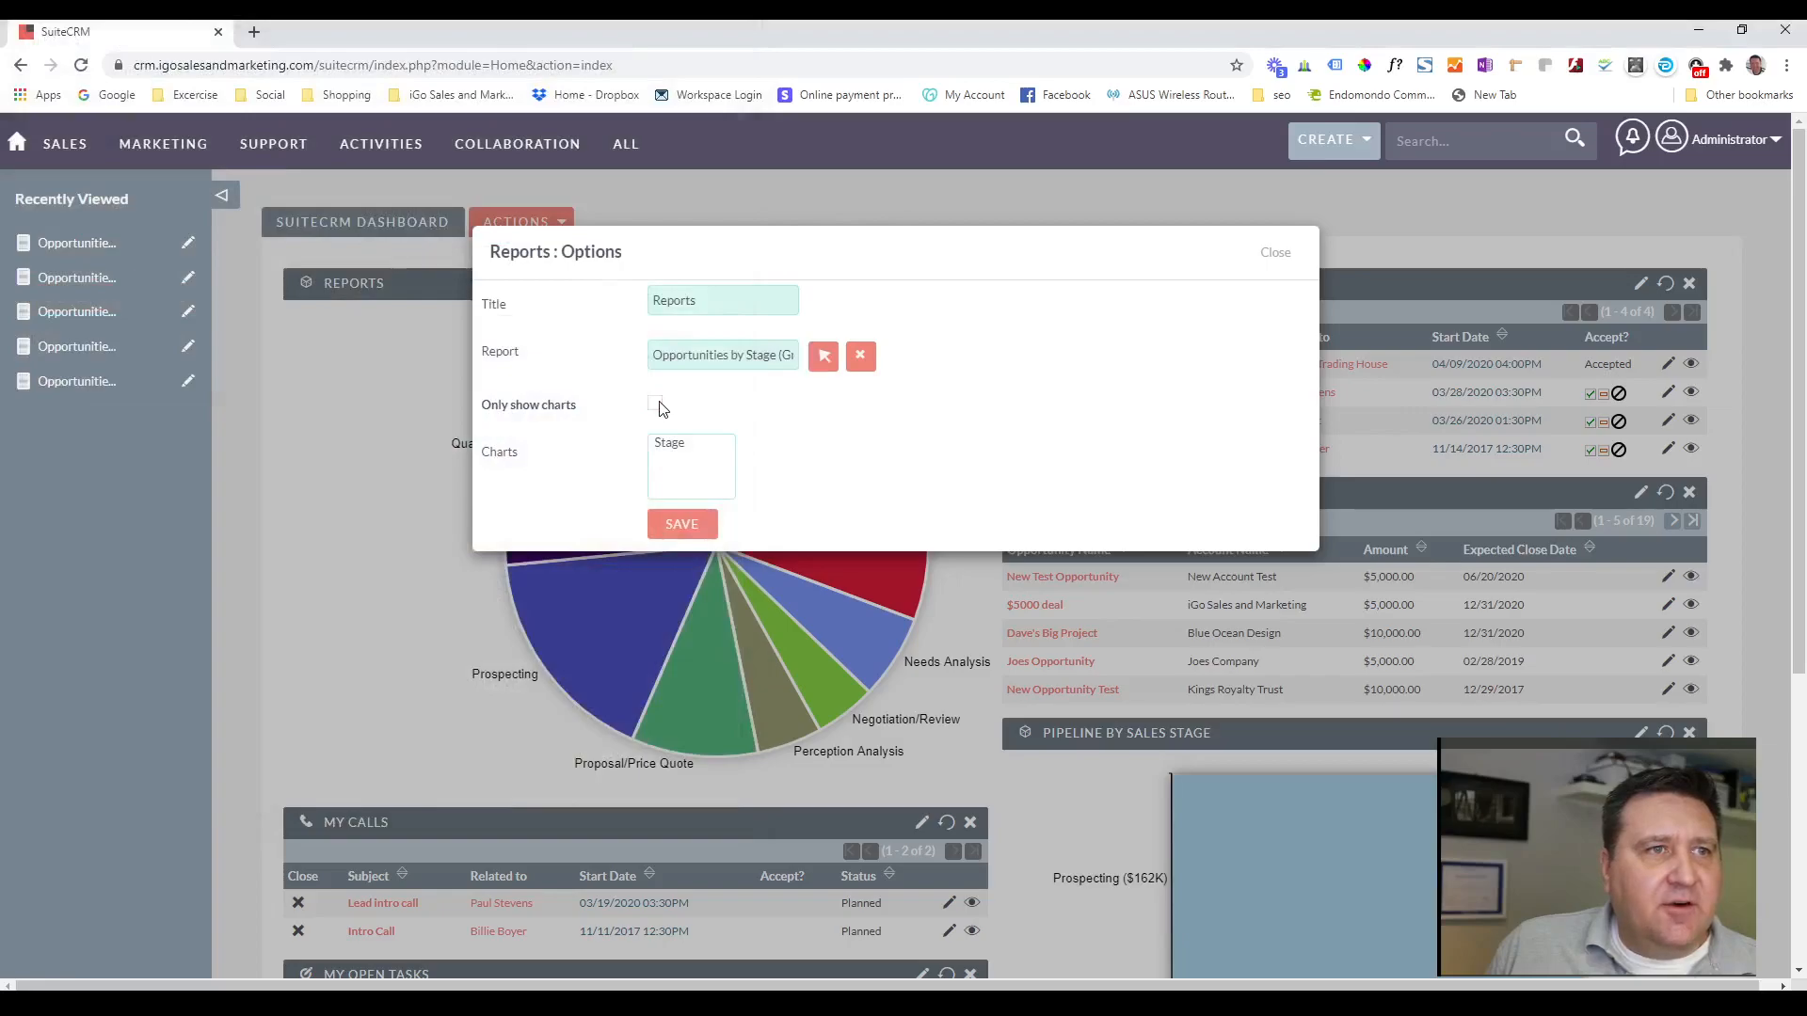
pyautogui.click(675, 453)
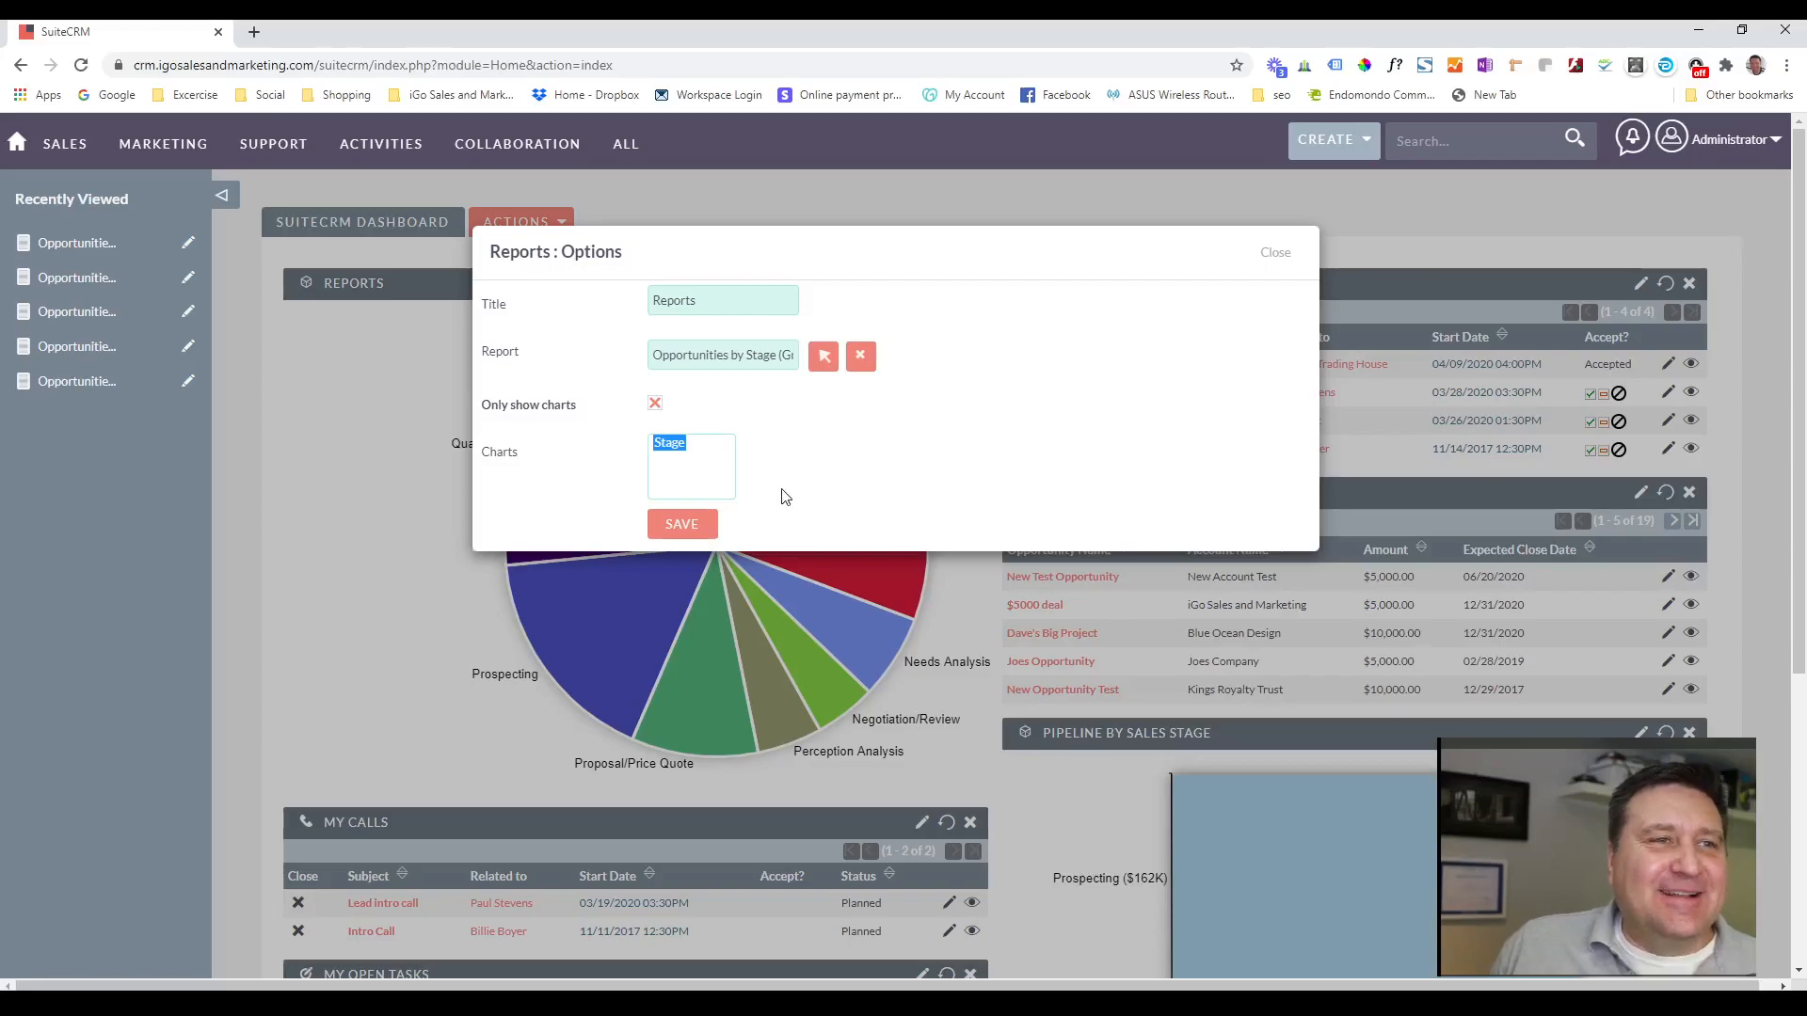
pyautogui.click(704, 528)
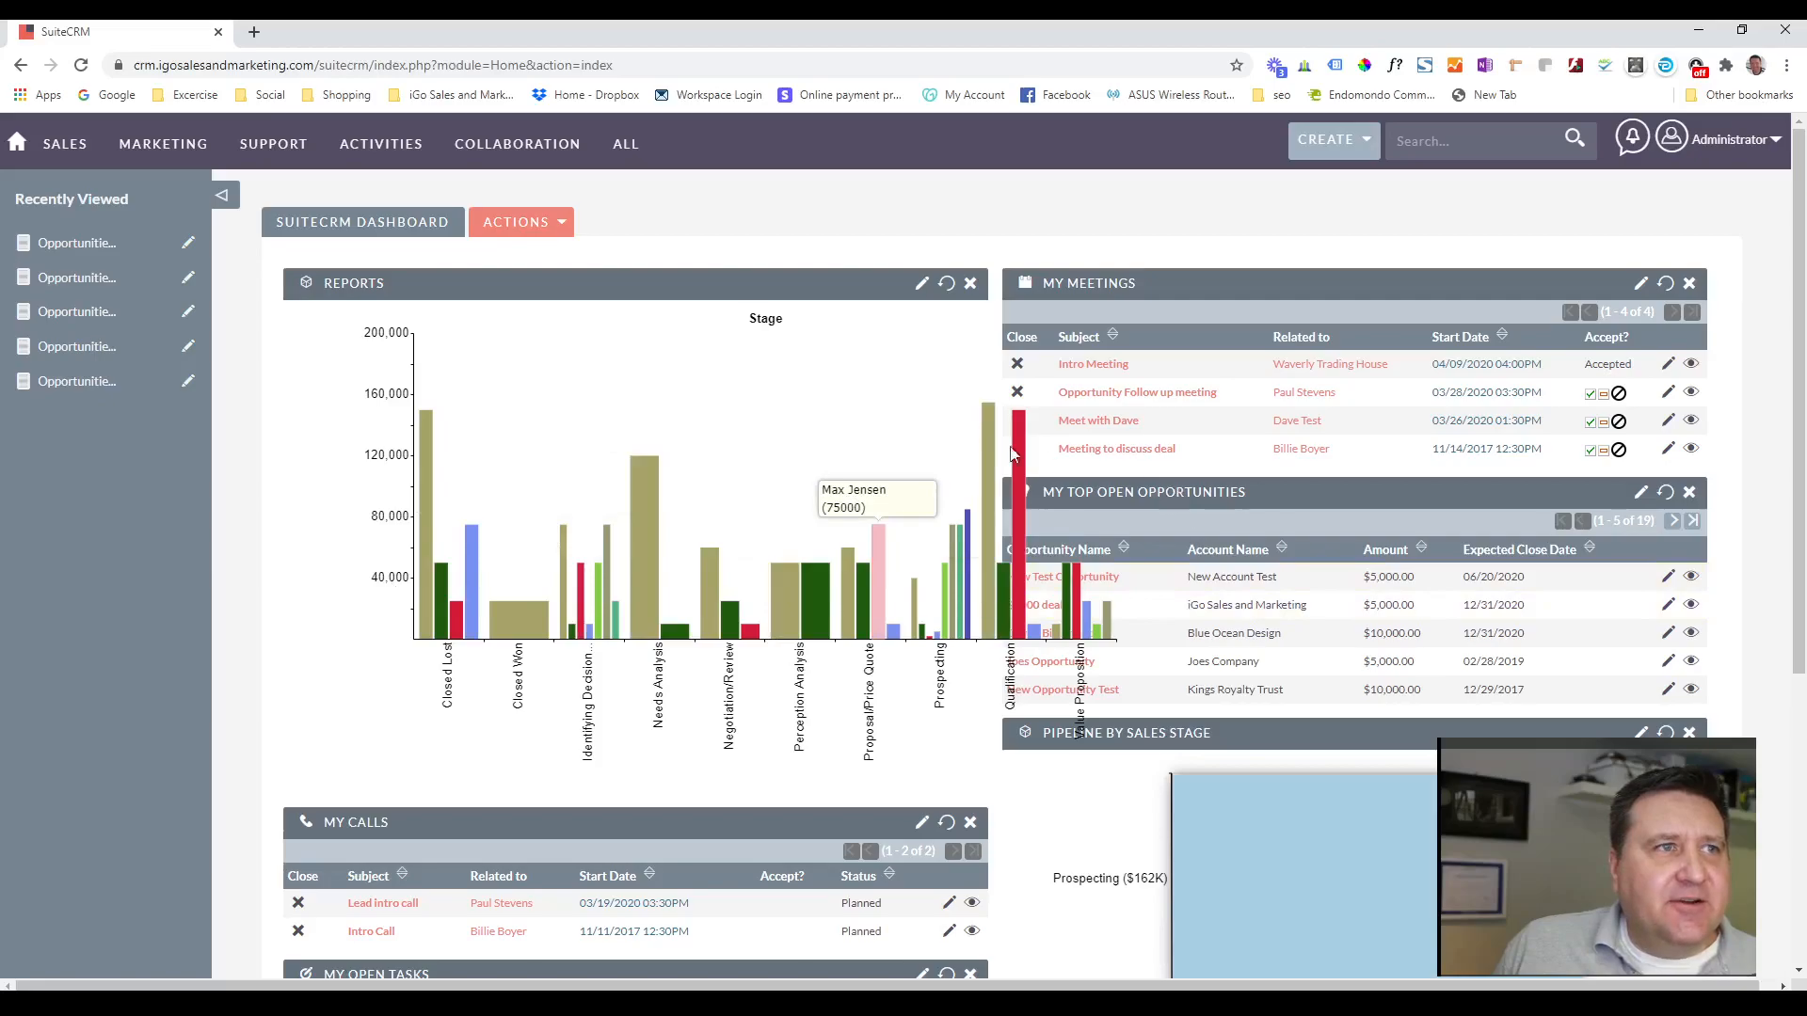
# Go to the Reports module and open the Opportunities by Stage (Grouped Bar) report created at 11:08AM.
pyautogui.moveTo(631, 151)
pyautogui.scroll(-4, 680, 414)
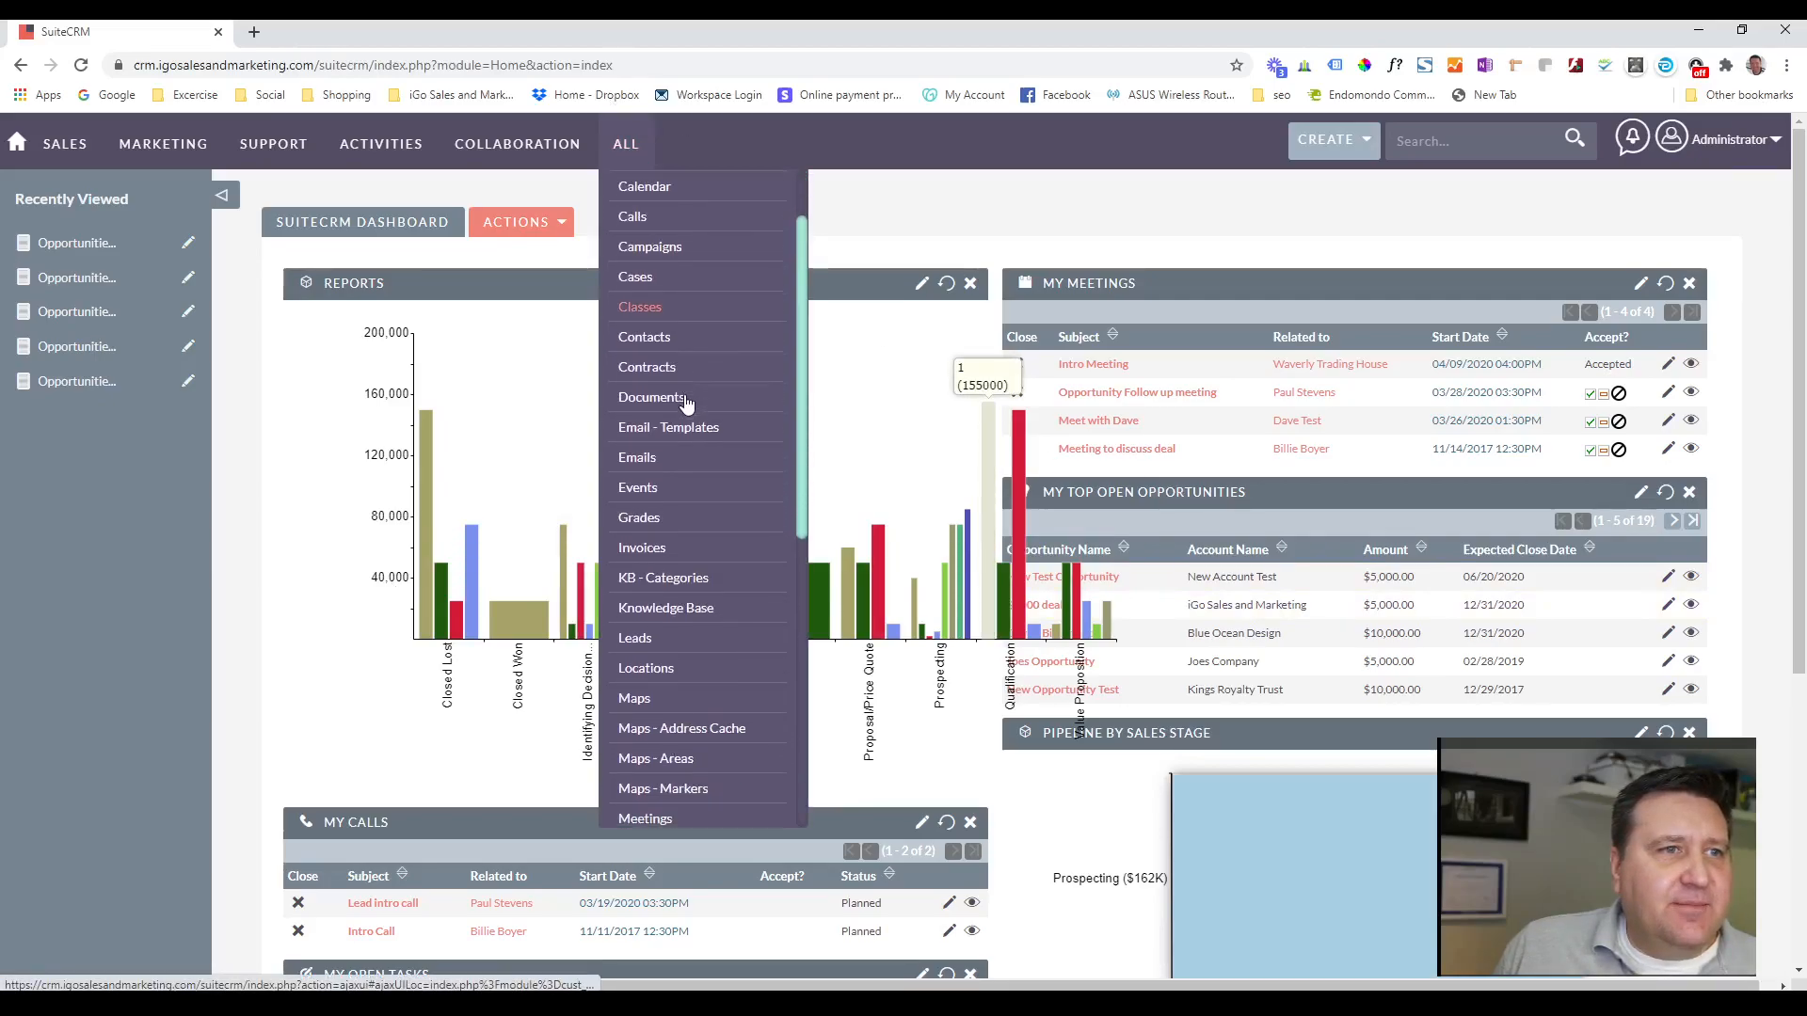
pyautogui.scroll(-3, 683, 429)
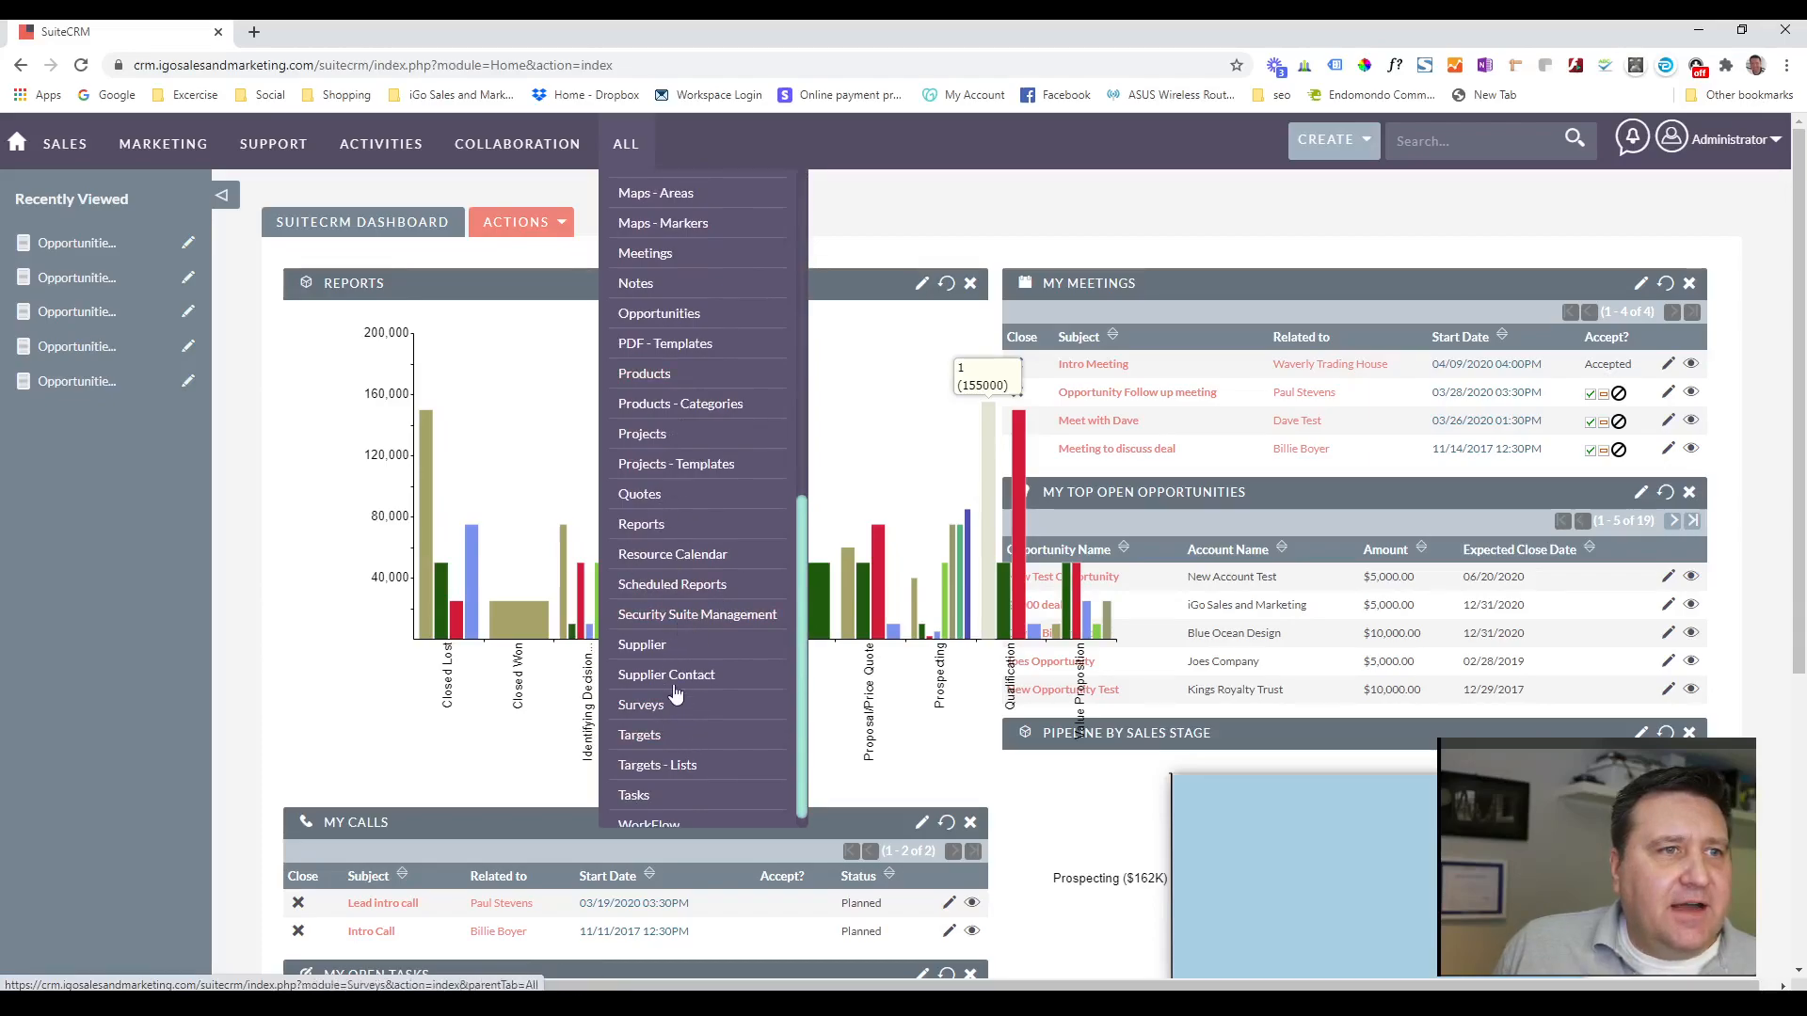
pyautogui.scroll(-1, 669, 677)
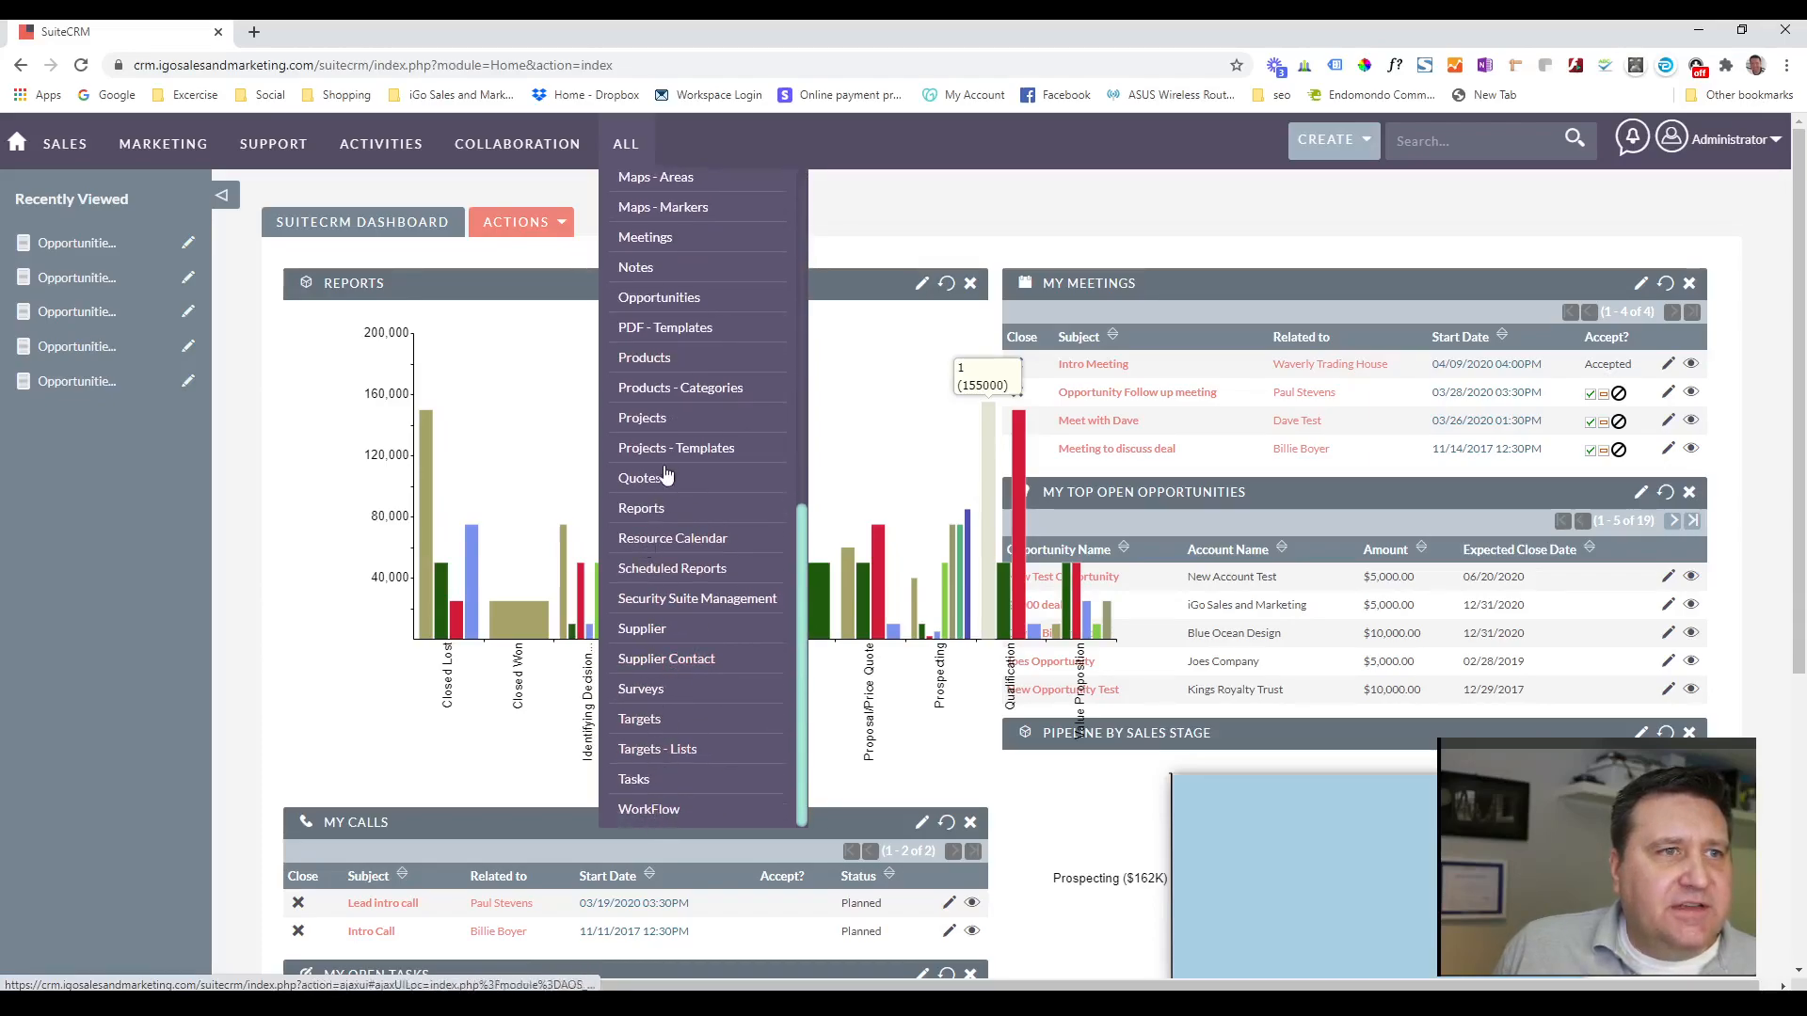
pyautogui.rightClick(660, 505)
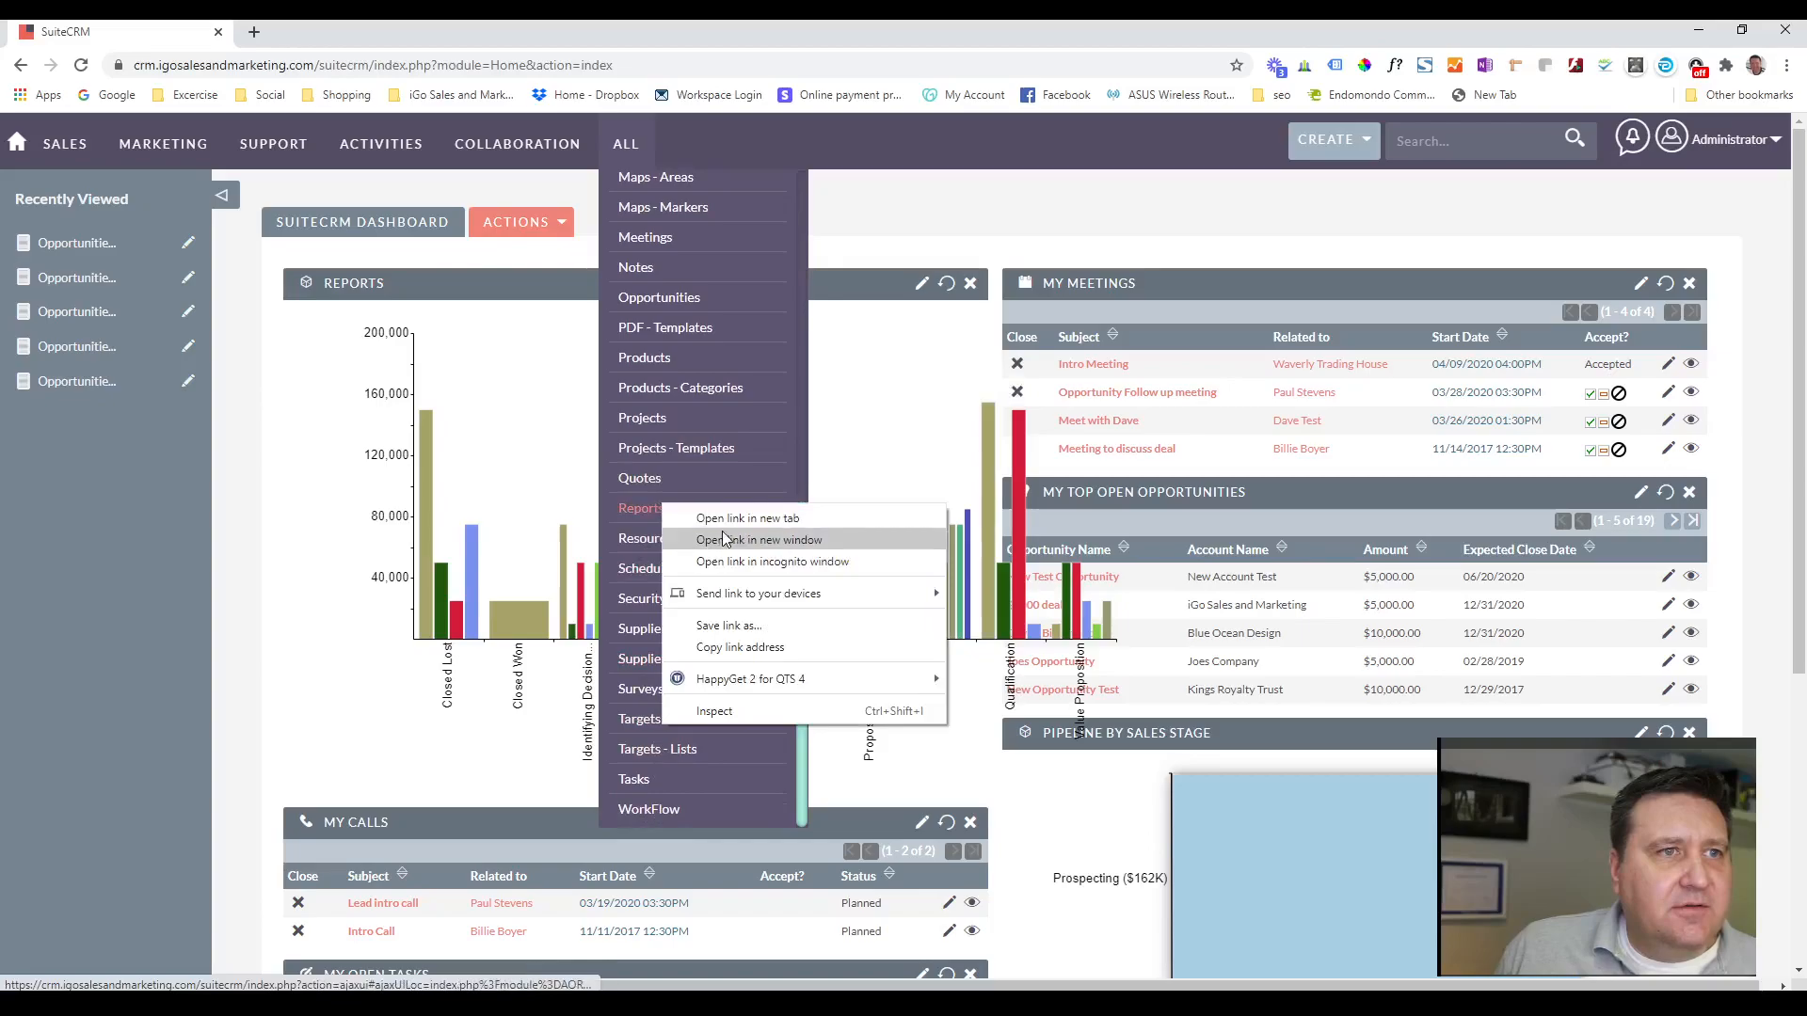
pyautogui.click(726, 510)
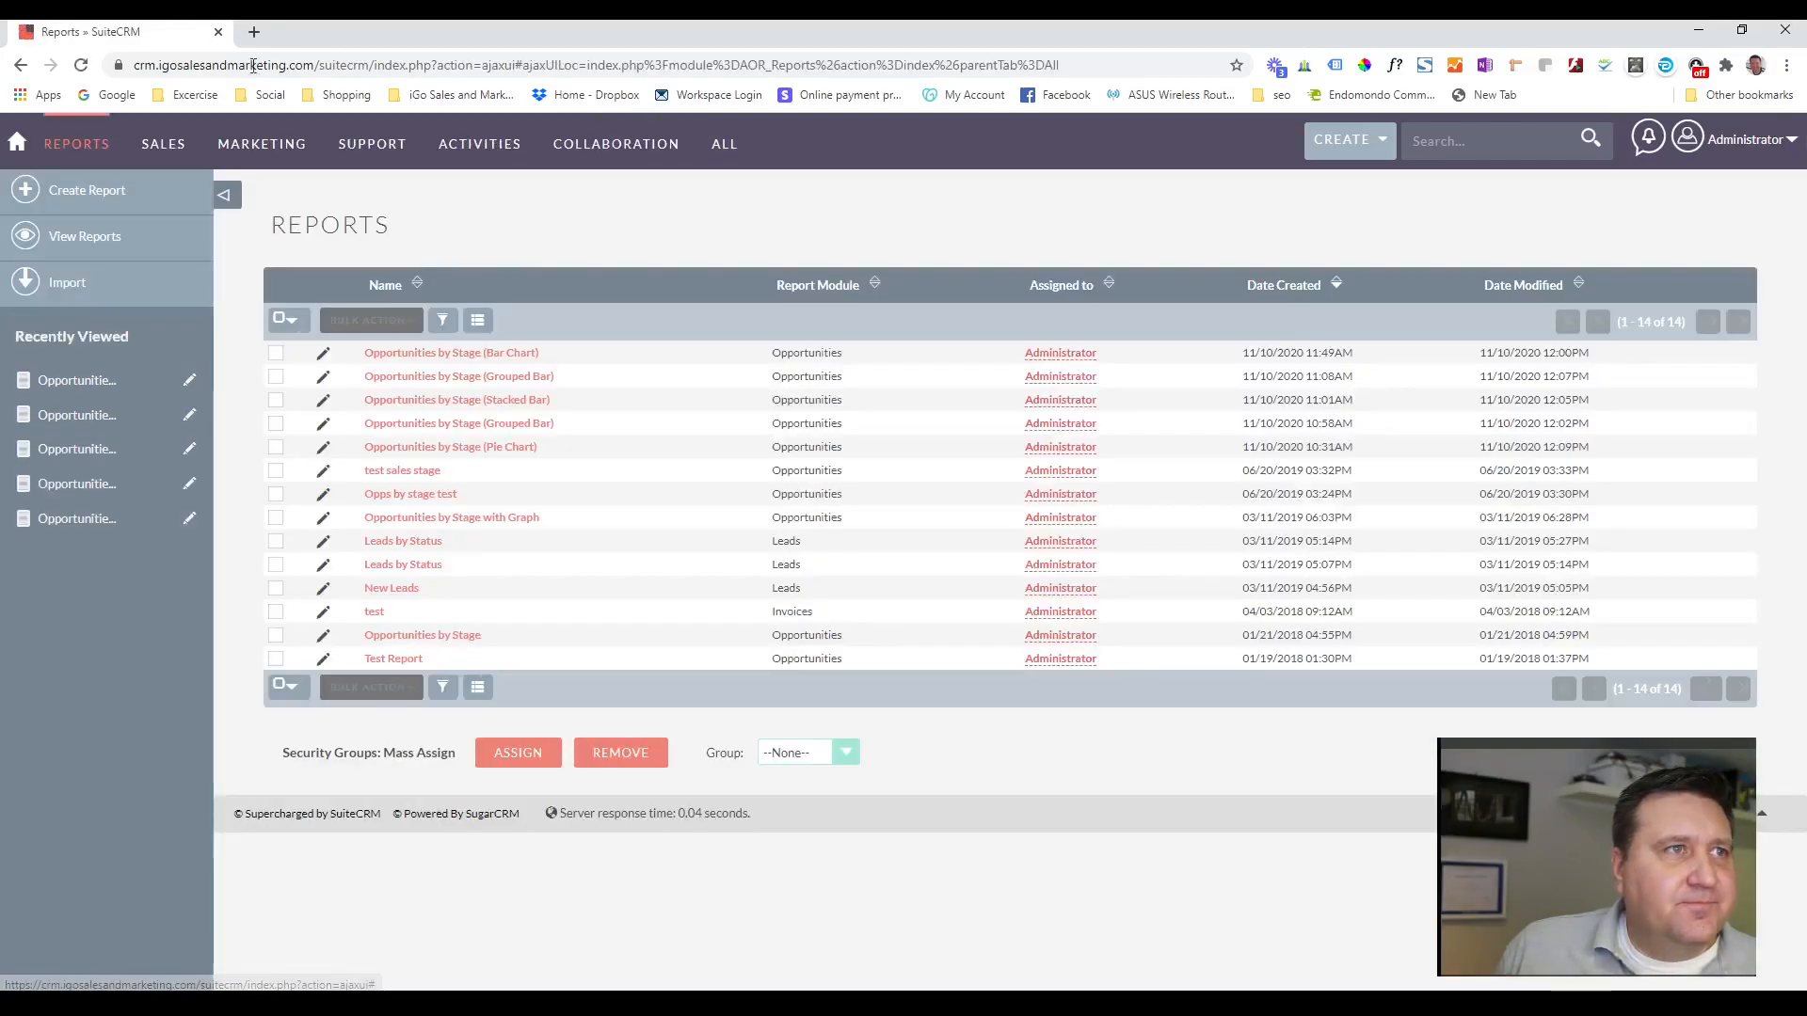
pyautogui.click(521, 381)
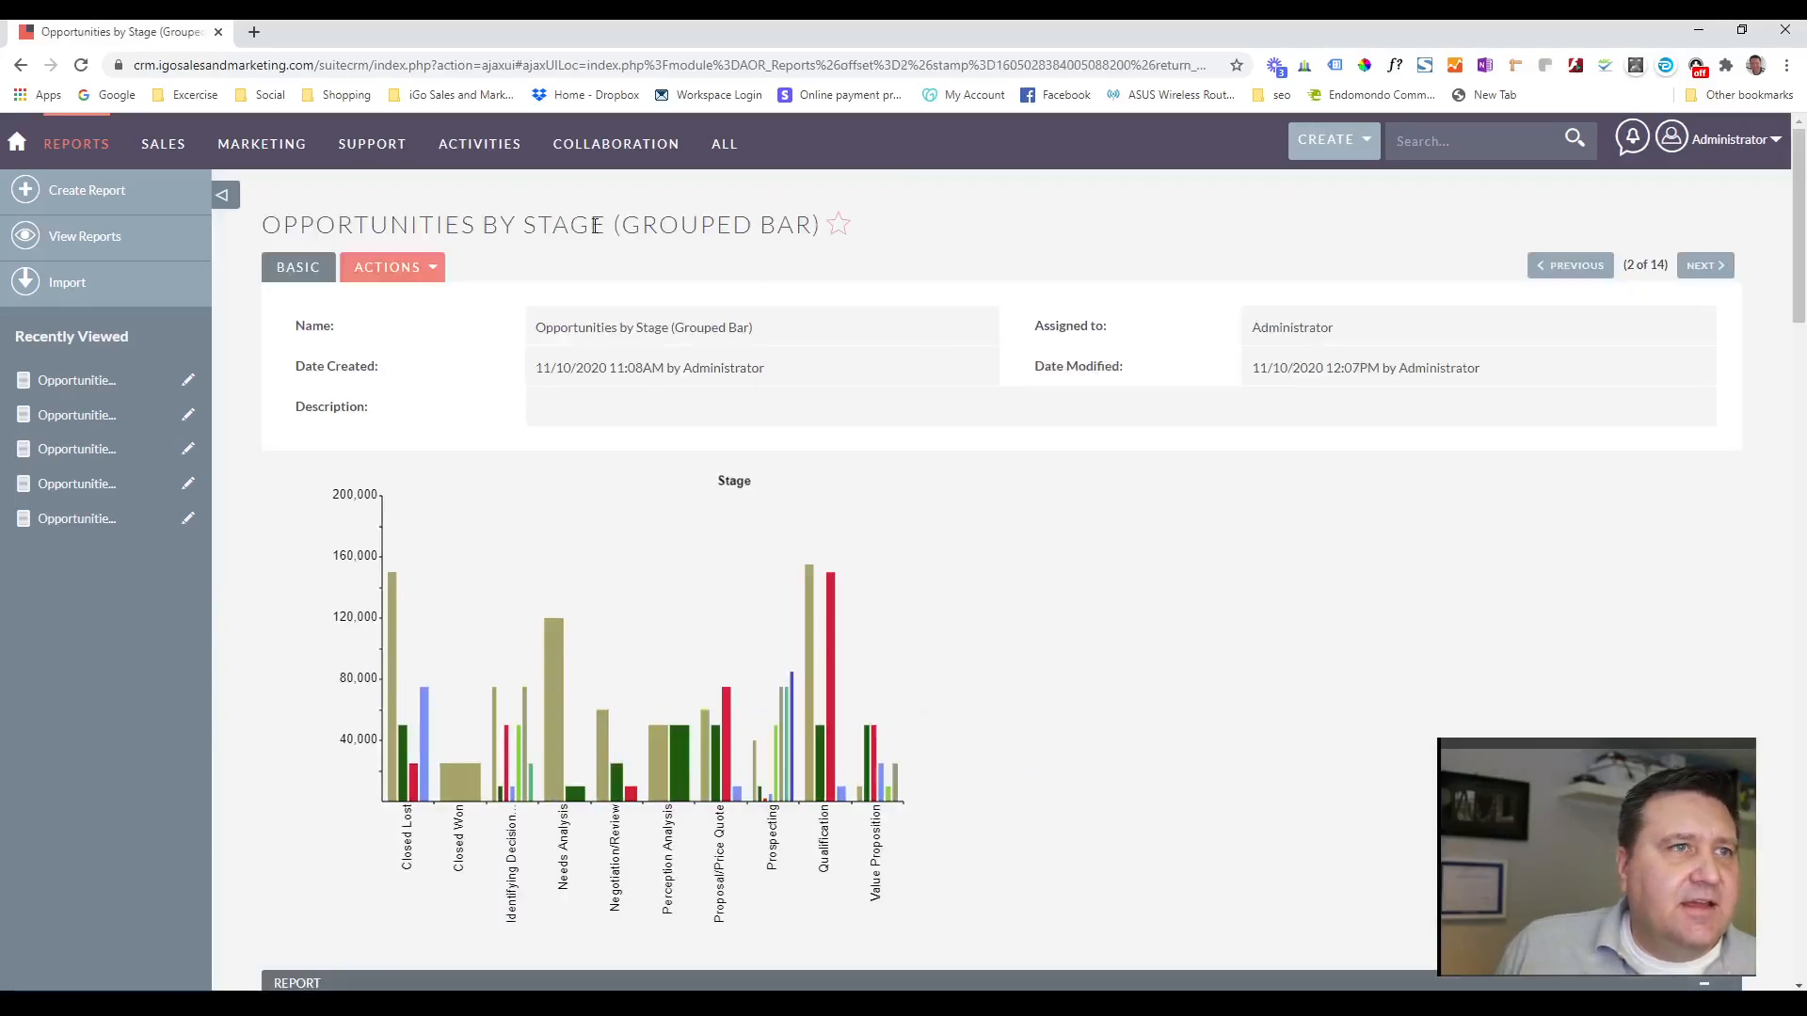
# Edit the grouped bar report to show 3 charts per row and save it.
pyautogui.click(435, 271)
pyautogui.click(354, 307)
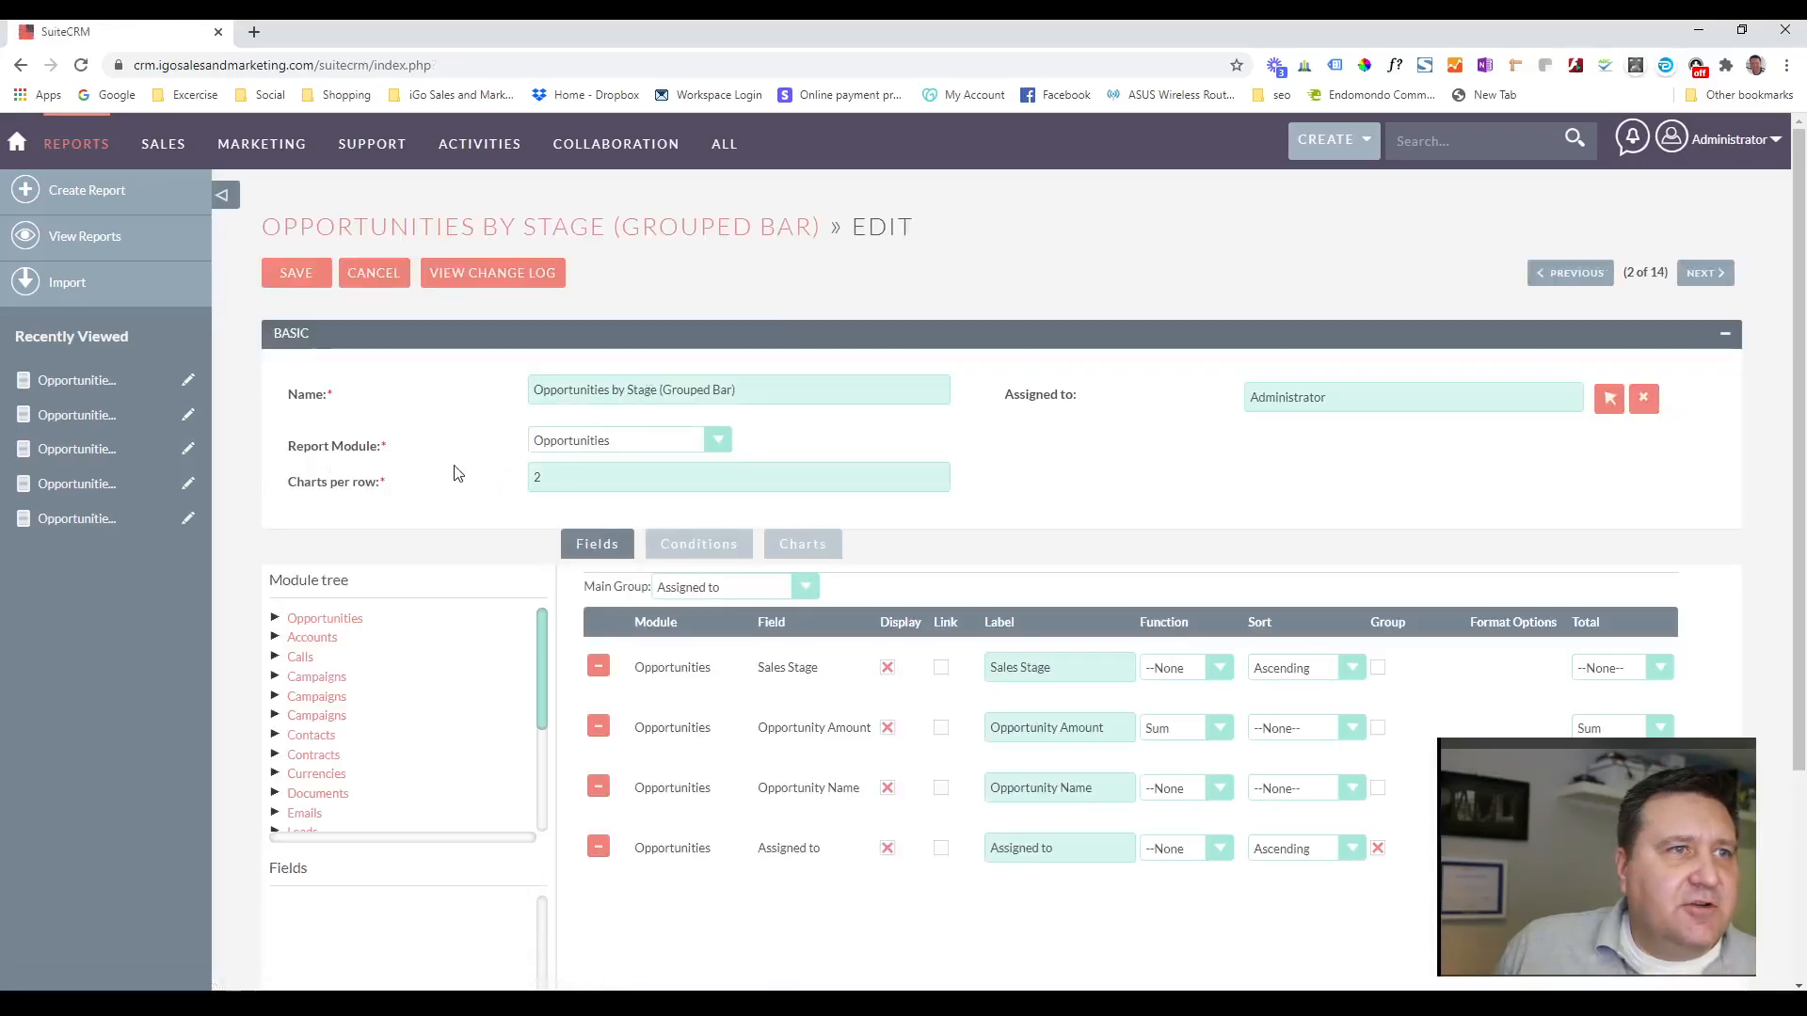
pyautogui.click(538, 476)
pyautogui.write('2')
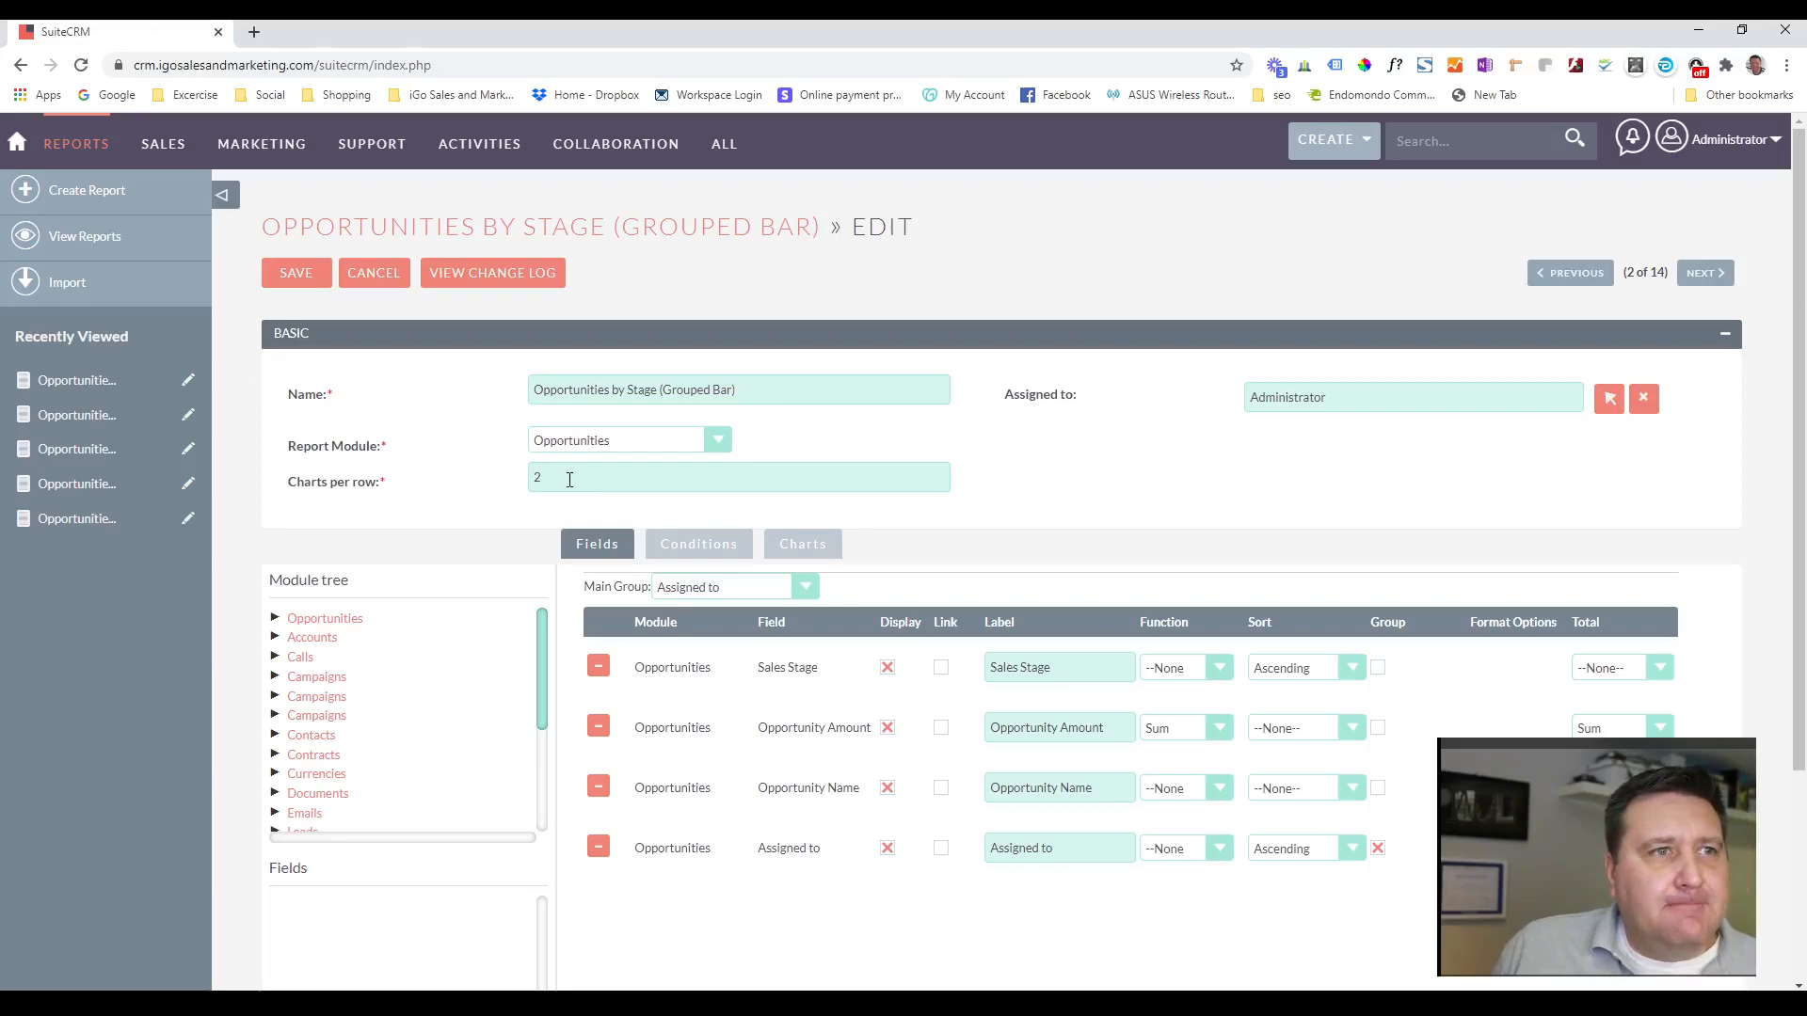
pyautogui.click(551, 478)
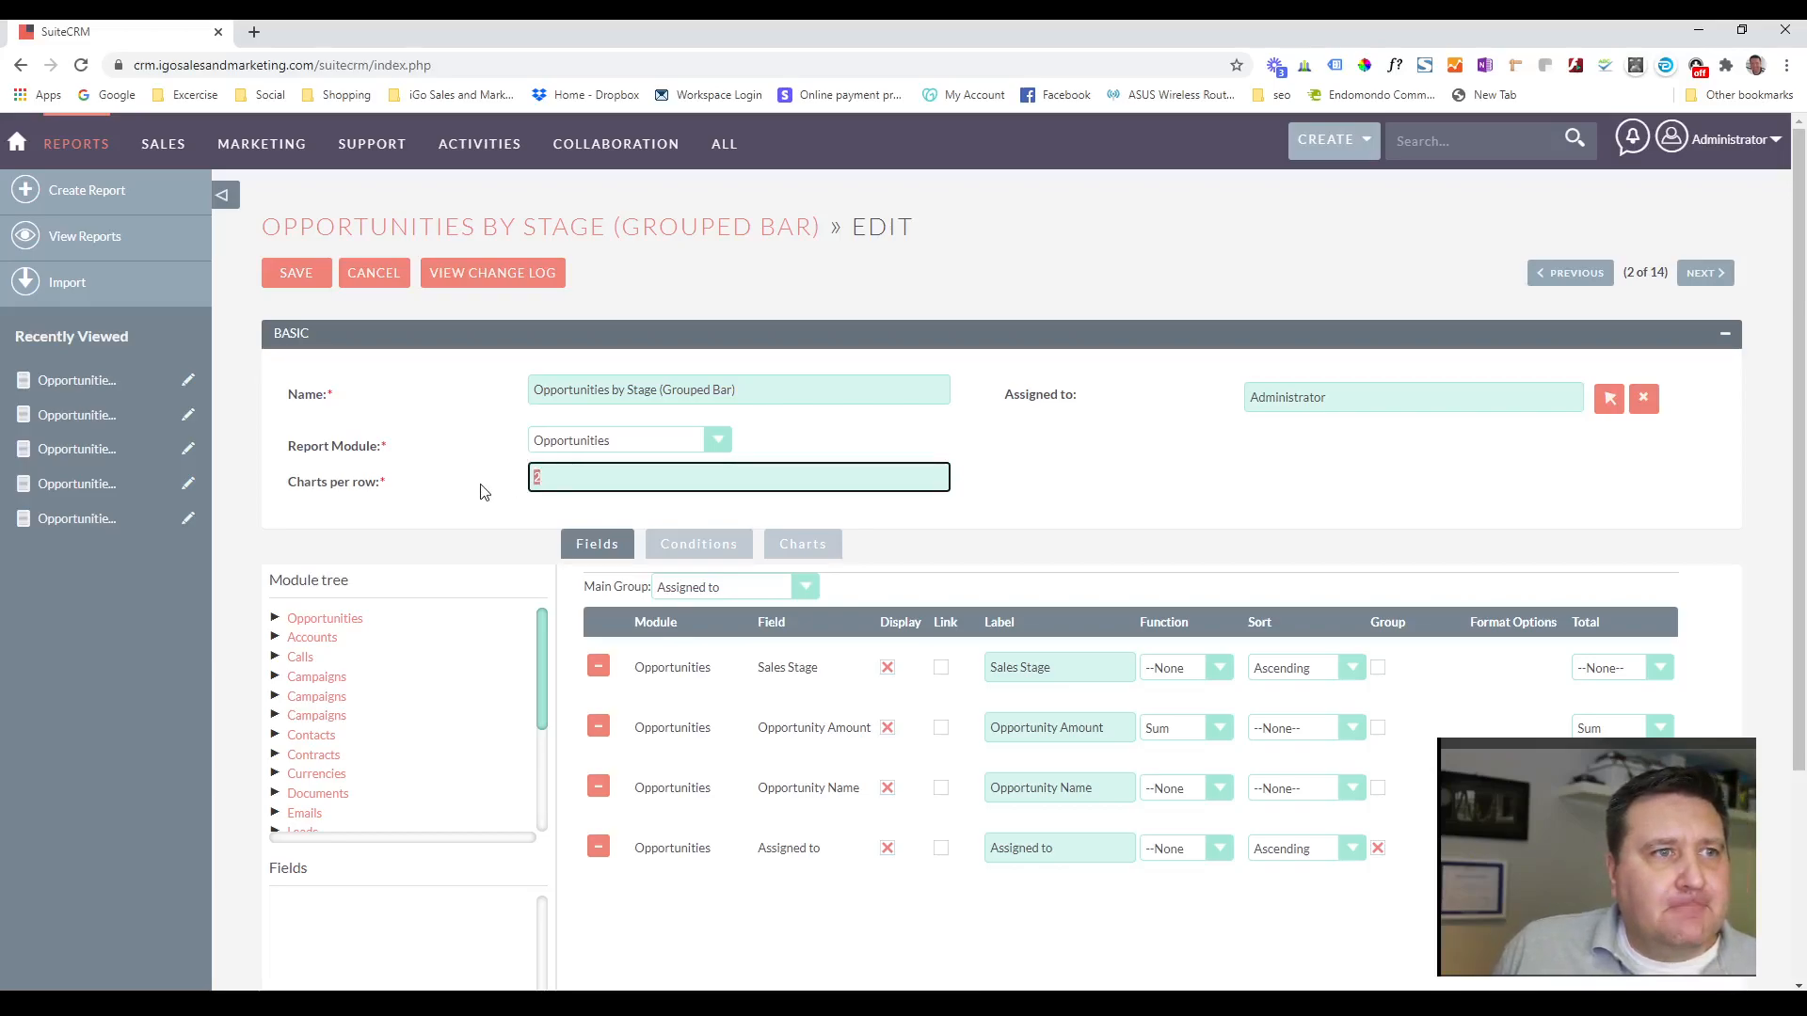
pyautogui.write('3')
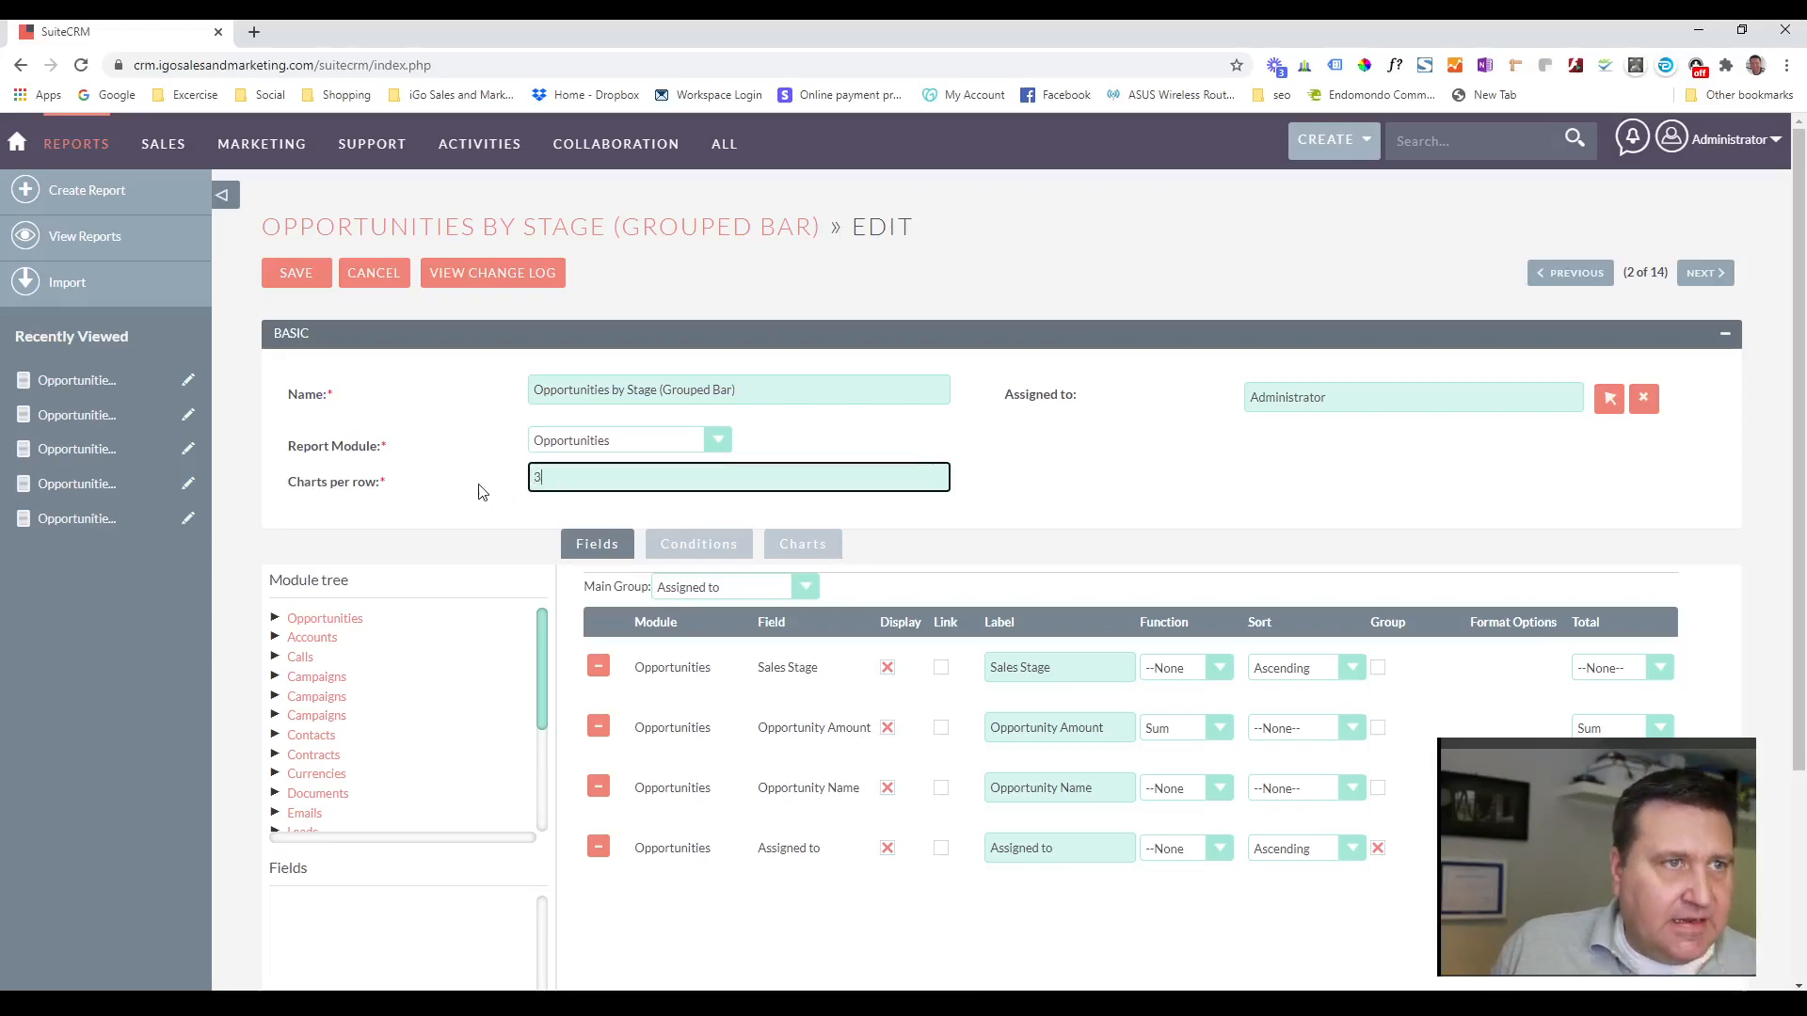
pyautogui.click(312, 277)
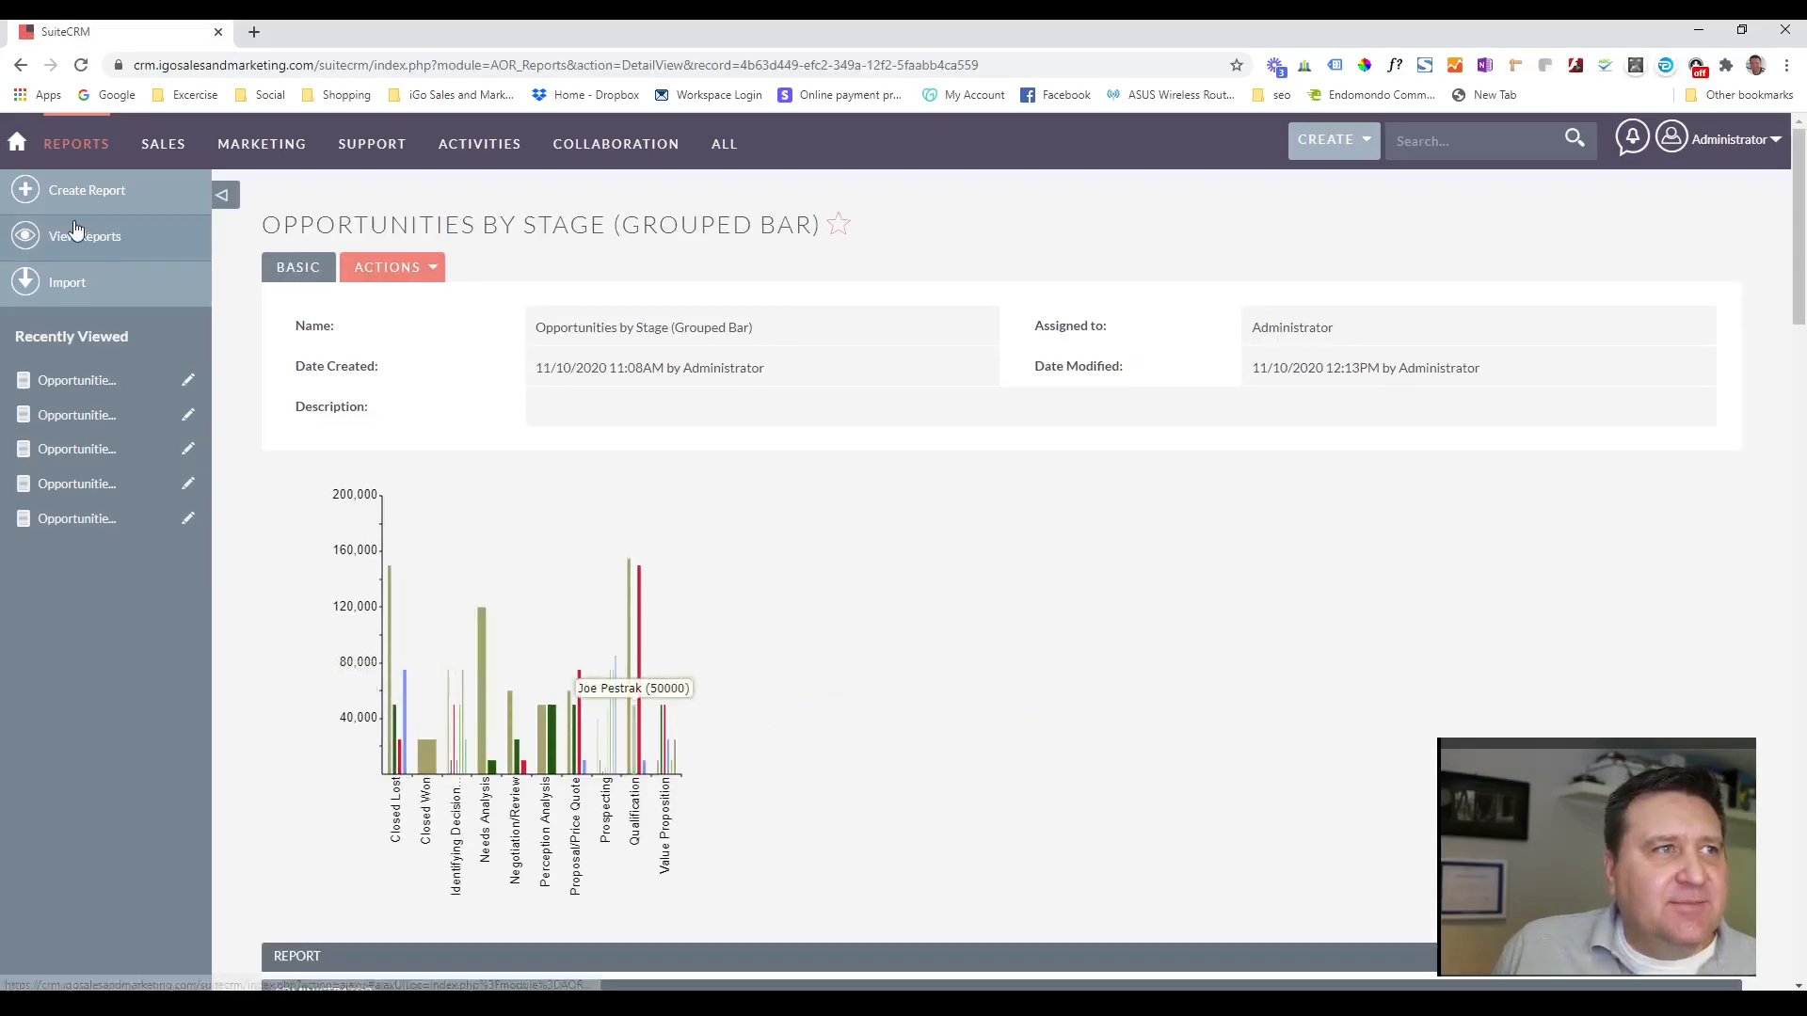
# Return to the home dashboard and add a one-column dashboard page named Graphs.
pyautogui.click(17, 142)
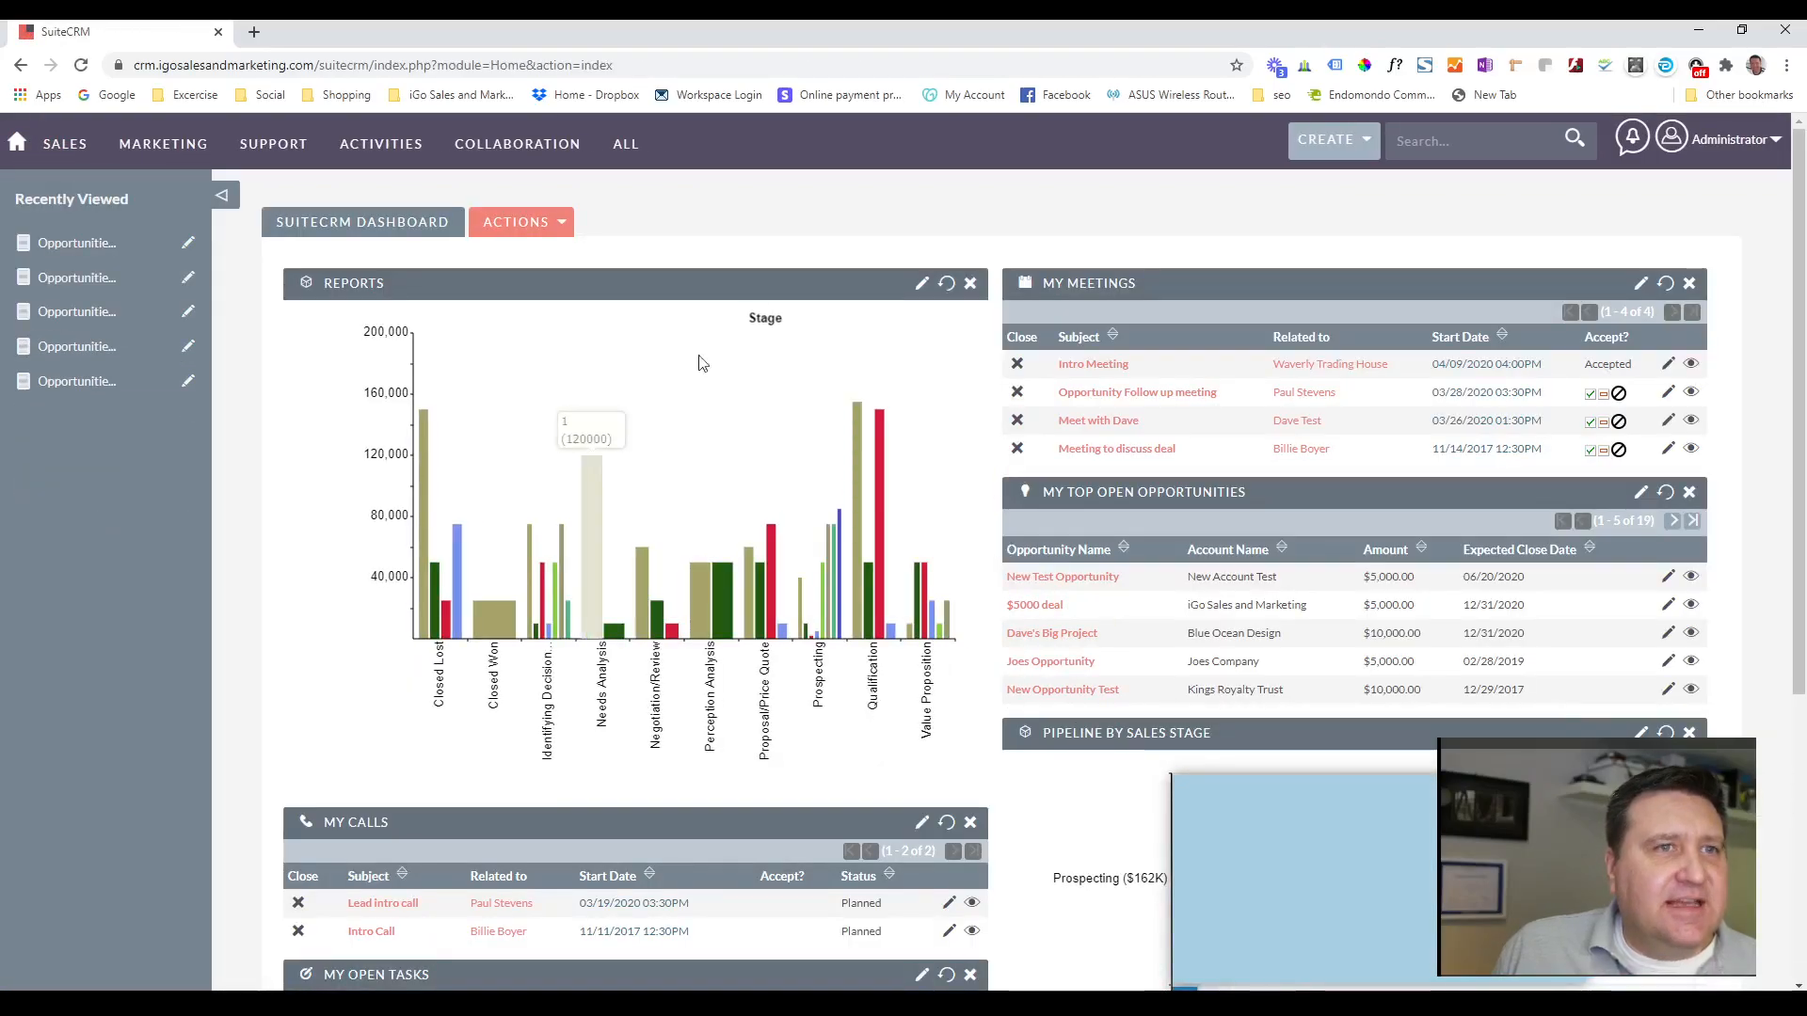
pyautogui.moveTo(381, 143)
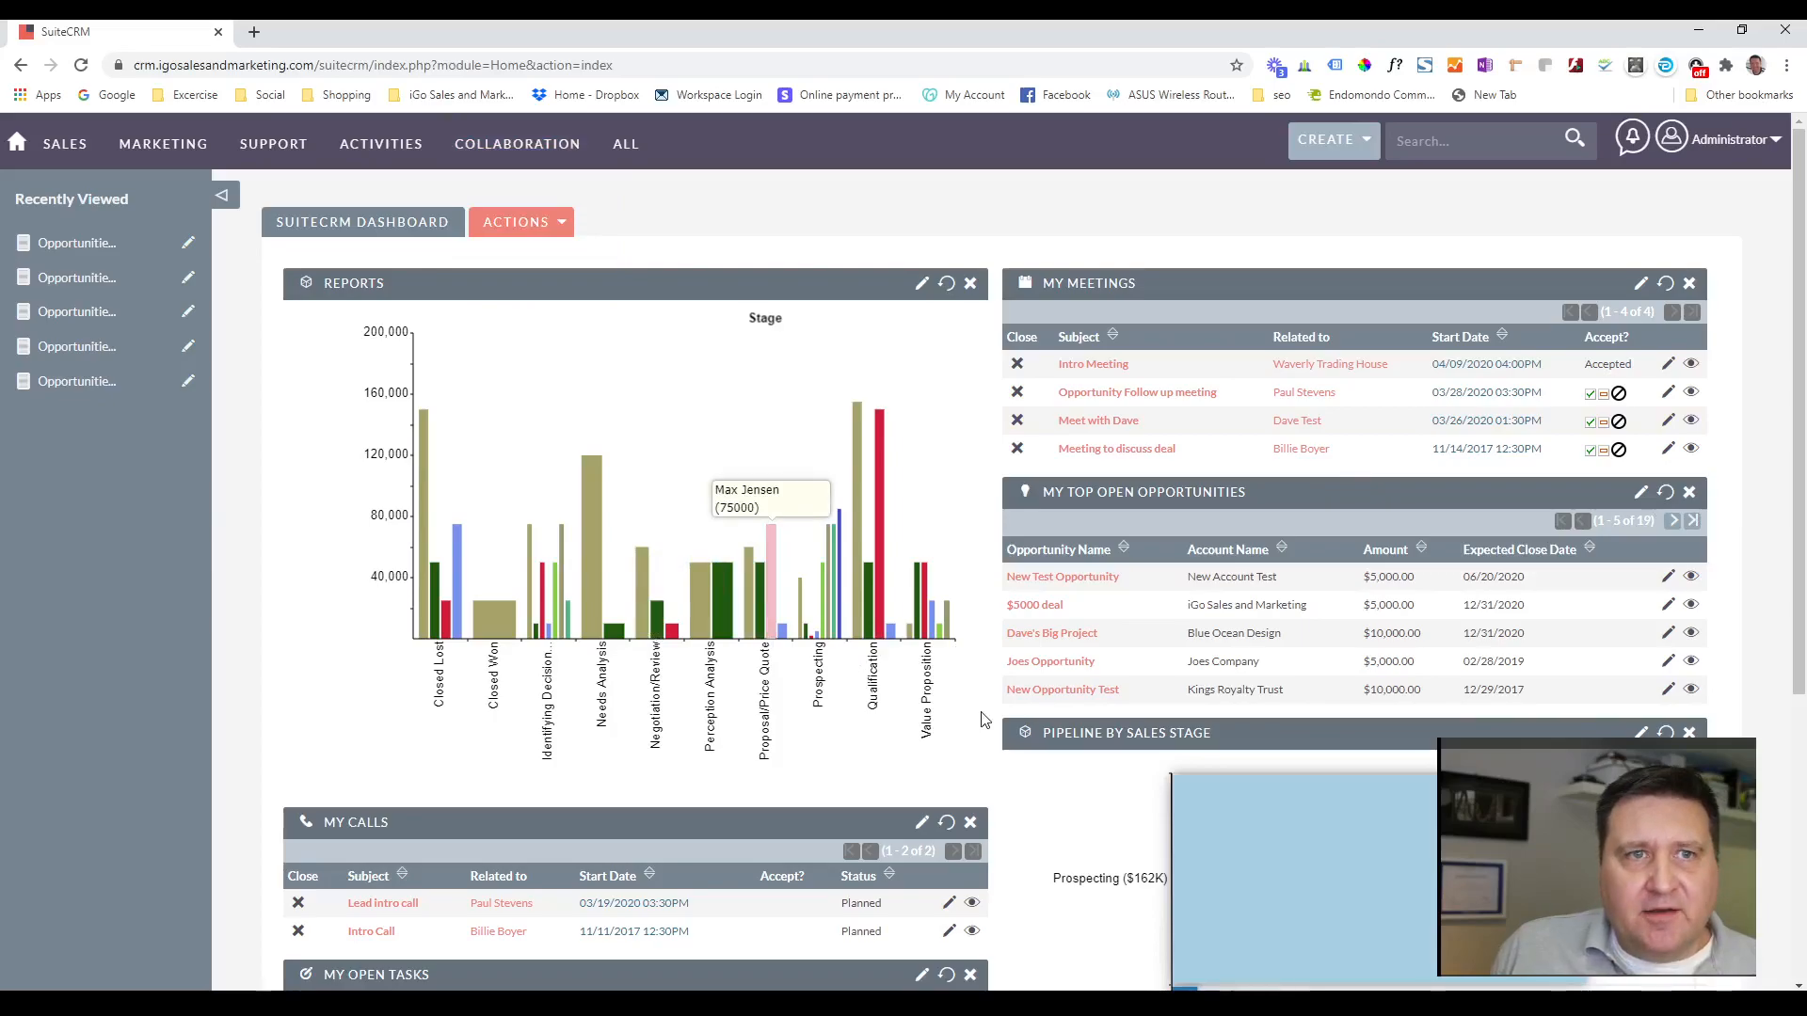
pyautogui.click(559, 223)
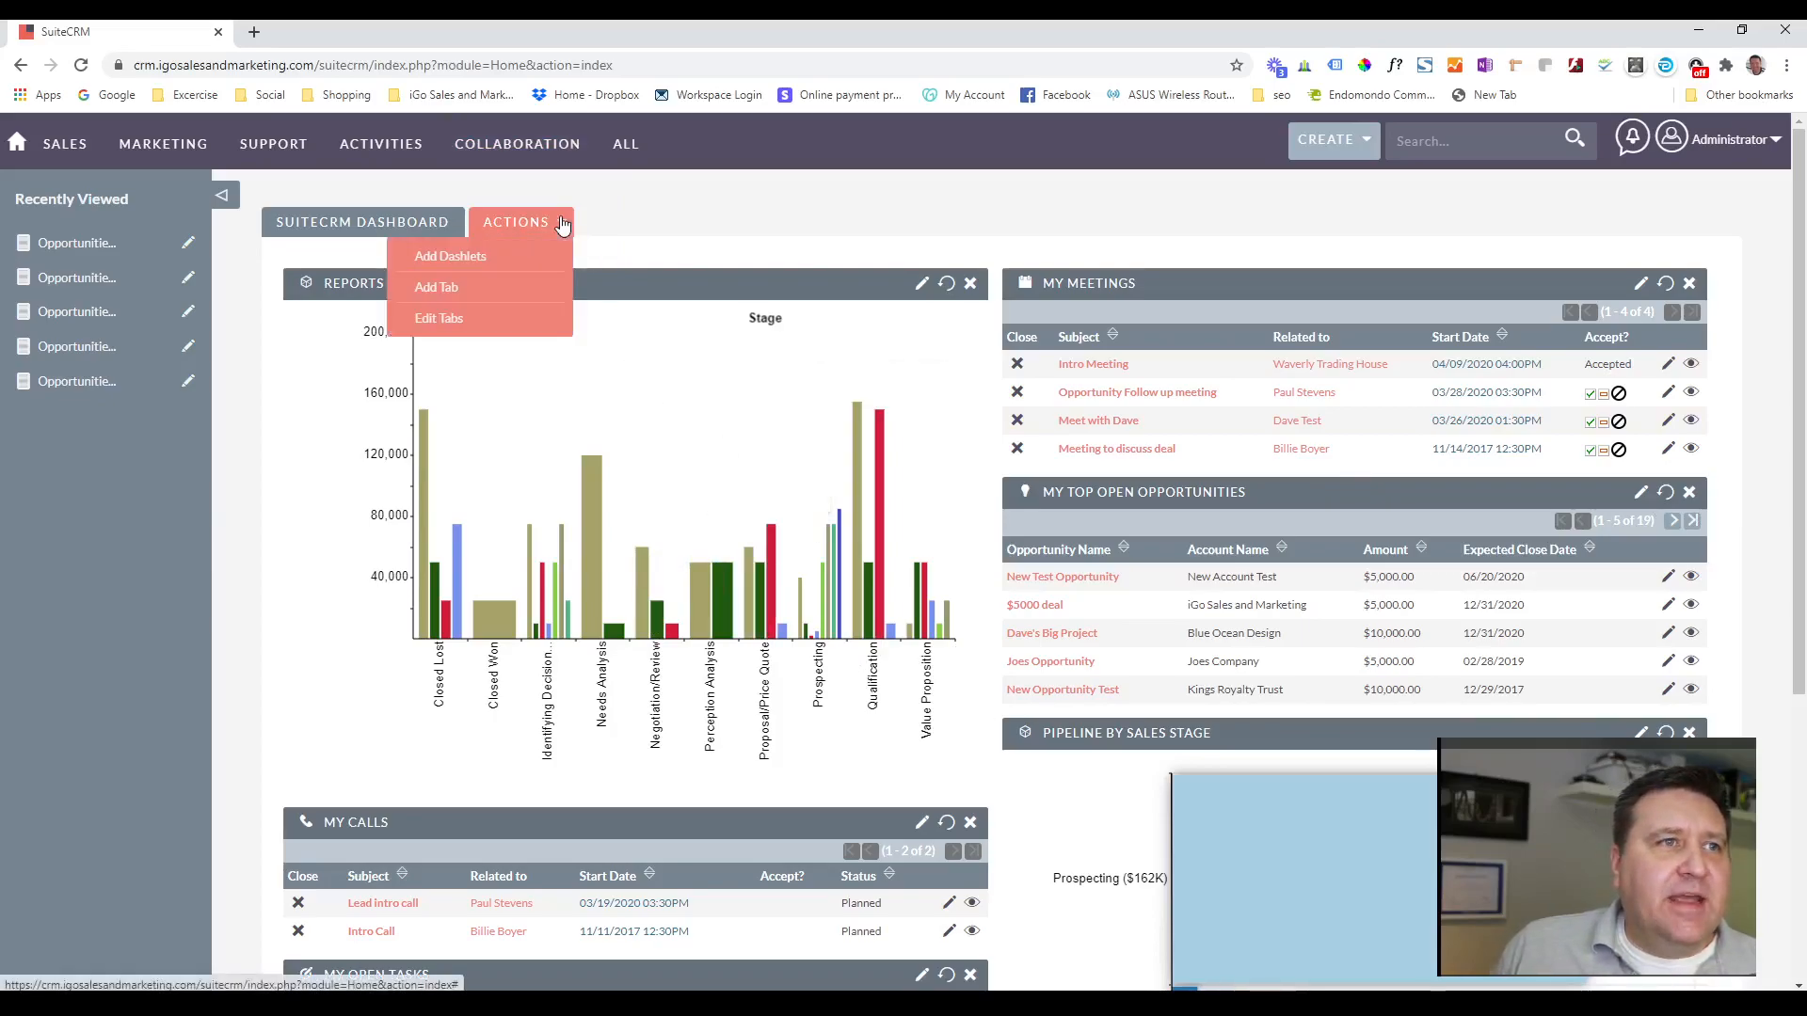
pyautogui.click(445, 288)
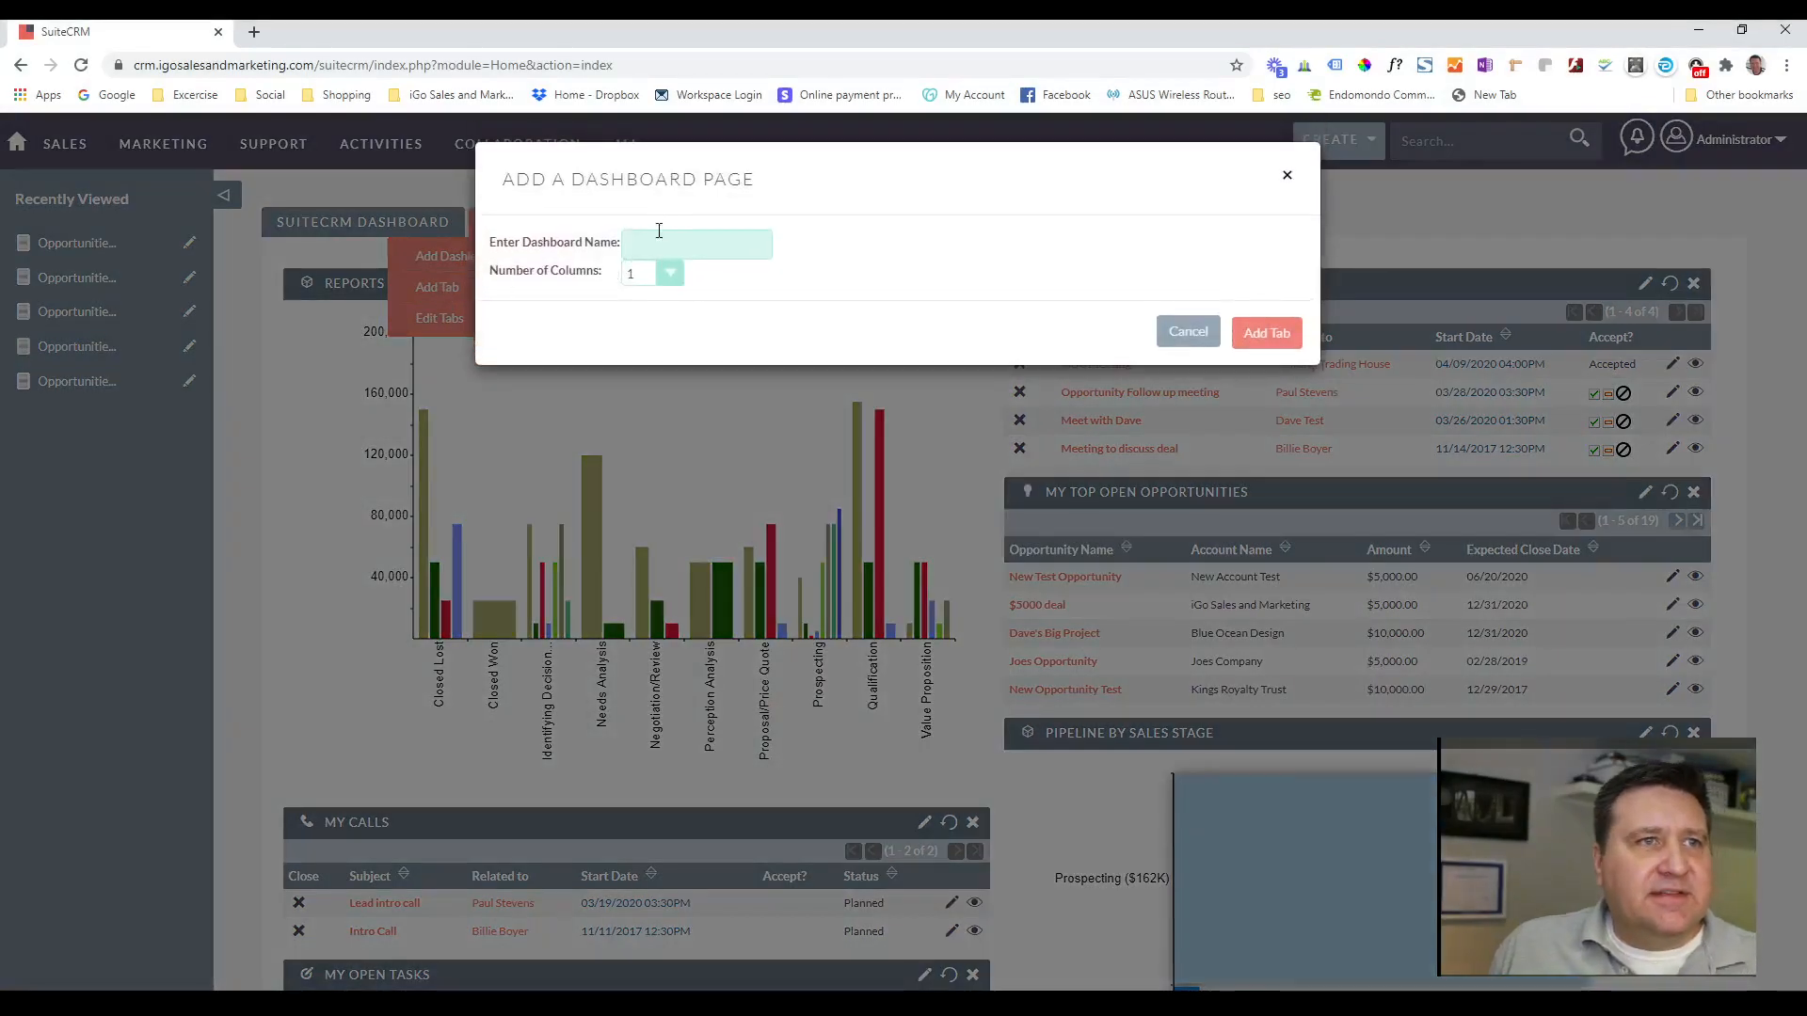
pyautogui.click(656, 242)
pyautogui.write('Graphs')
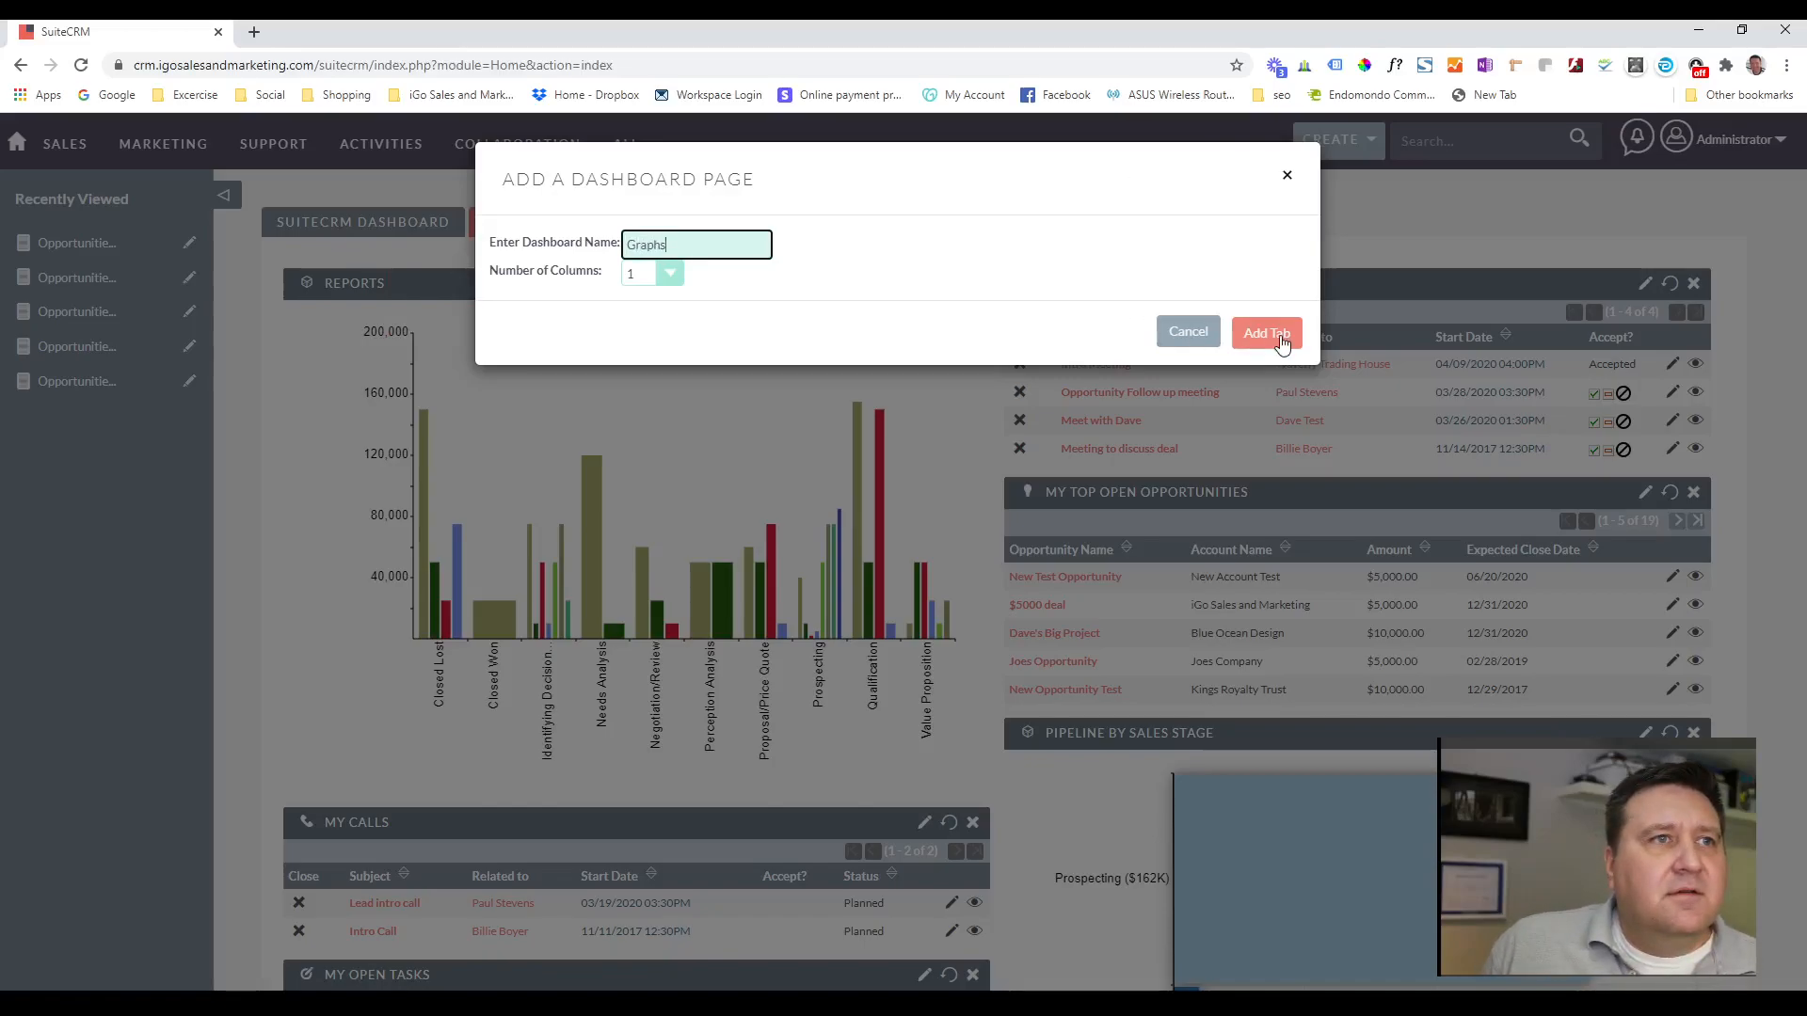
pyautogui.click(1281, 342)
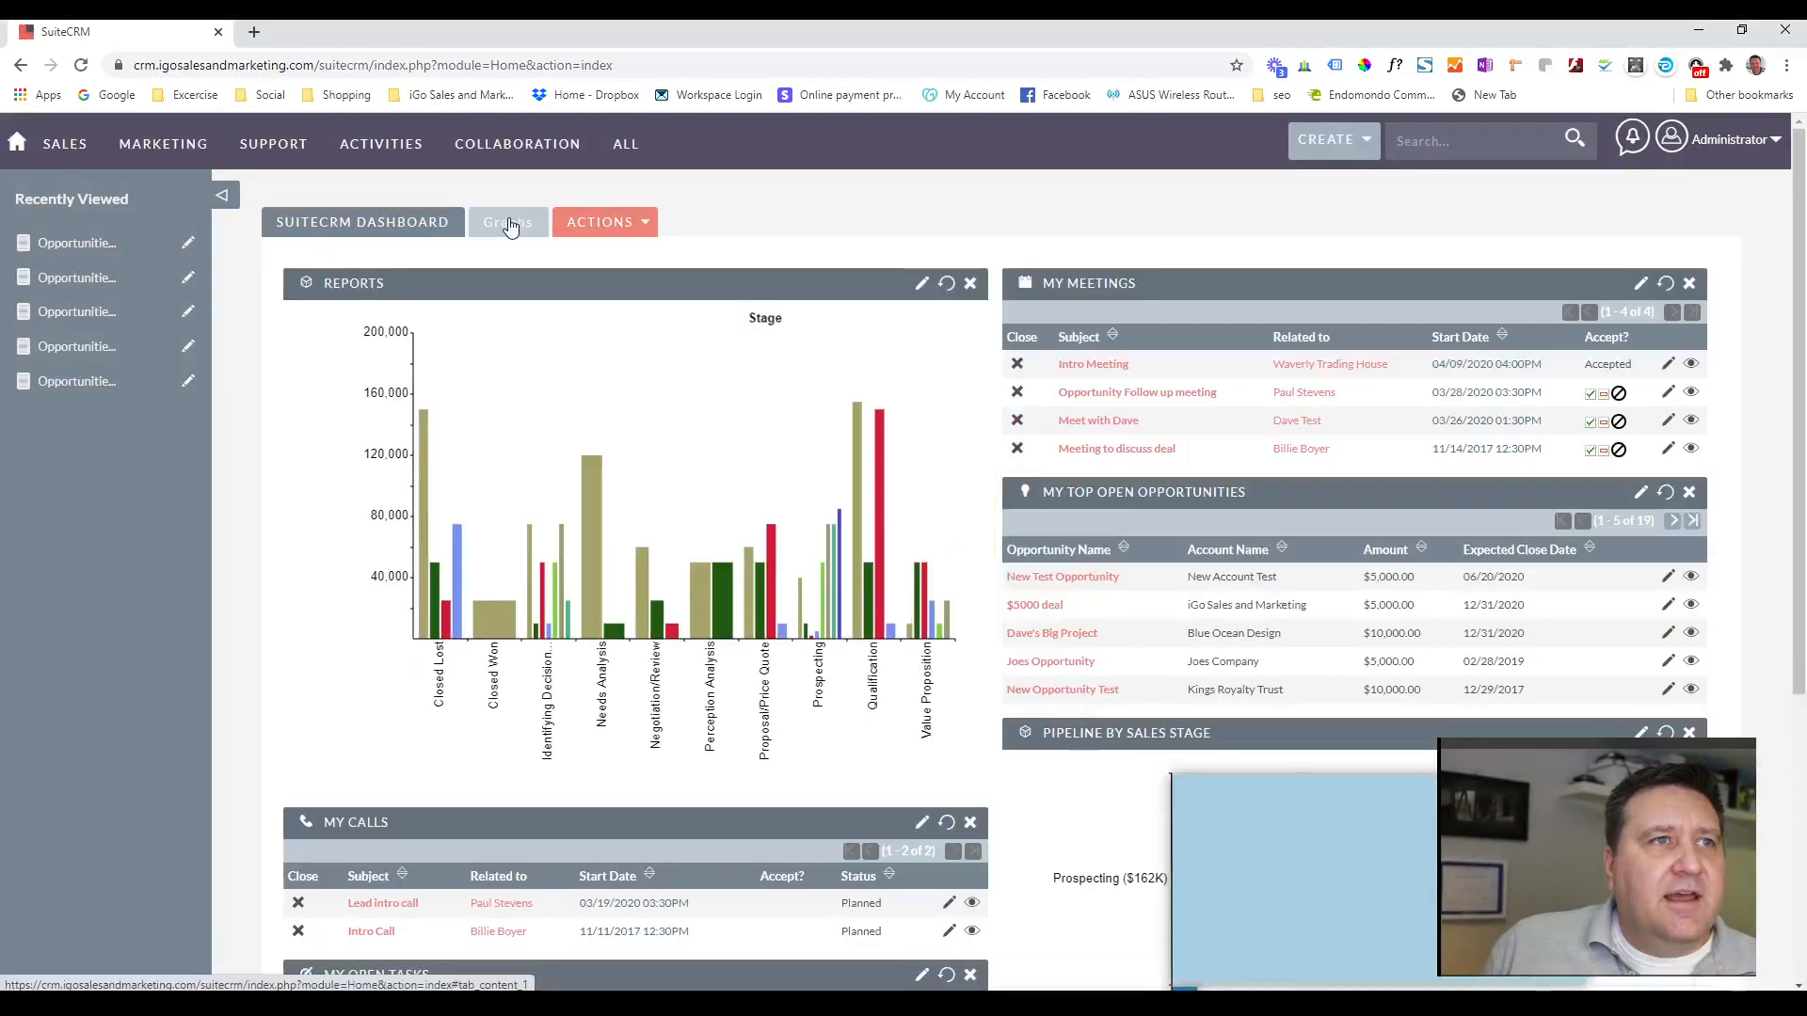
# View the Graphs dashboard page, return to the SuiteCRM Dashboard page and look over its dashlets.
pyautogui.click(512, 224)
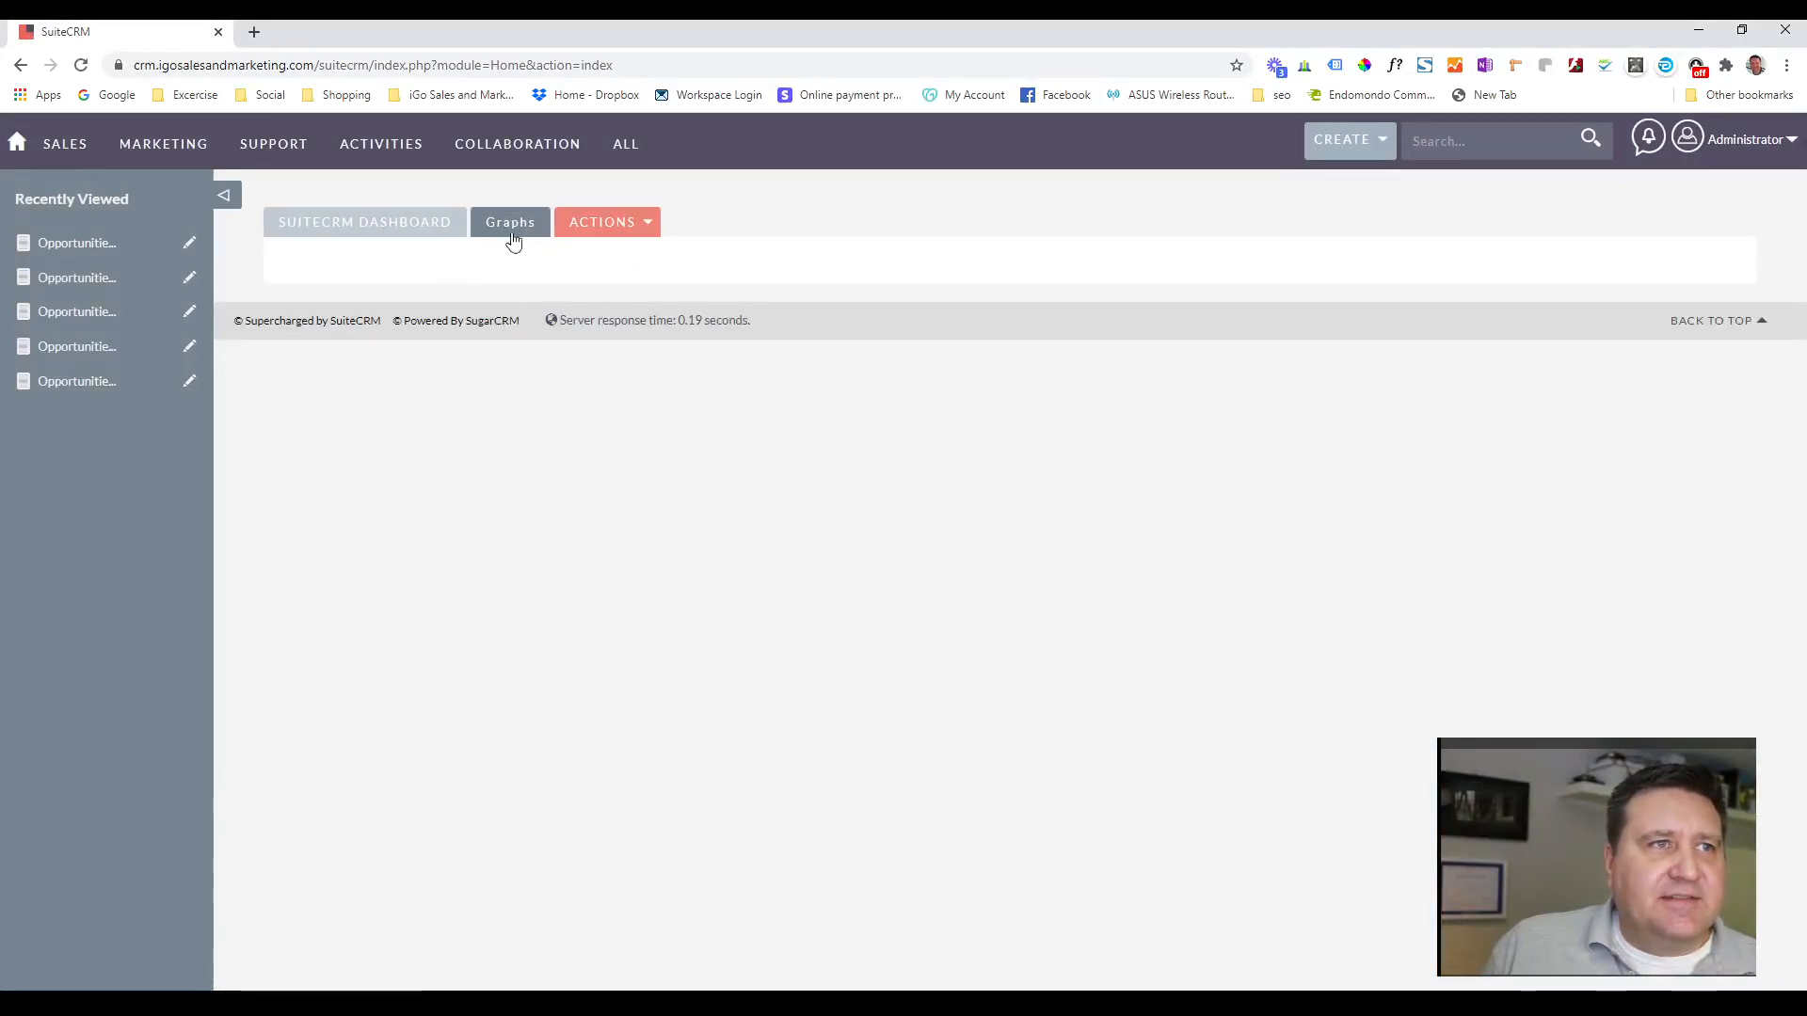
pyautogui.click(359, 234)
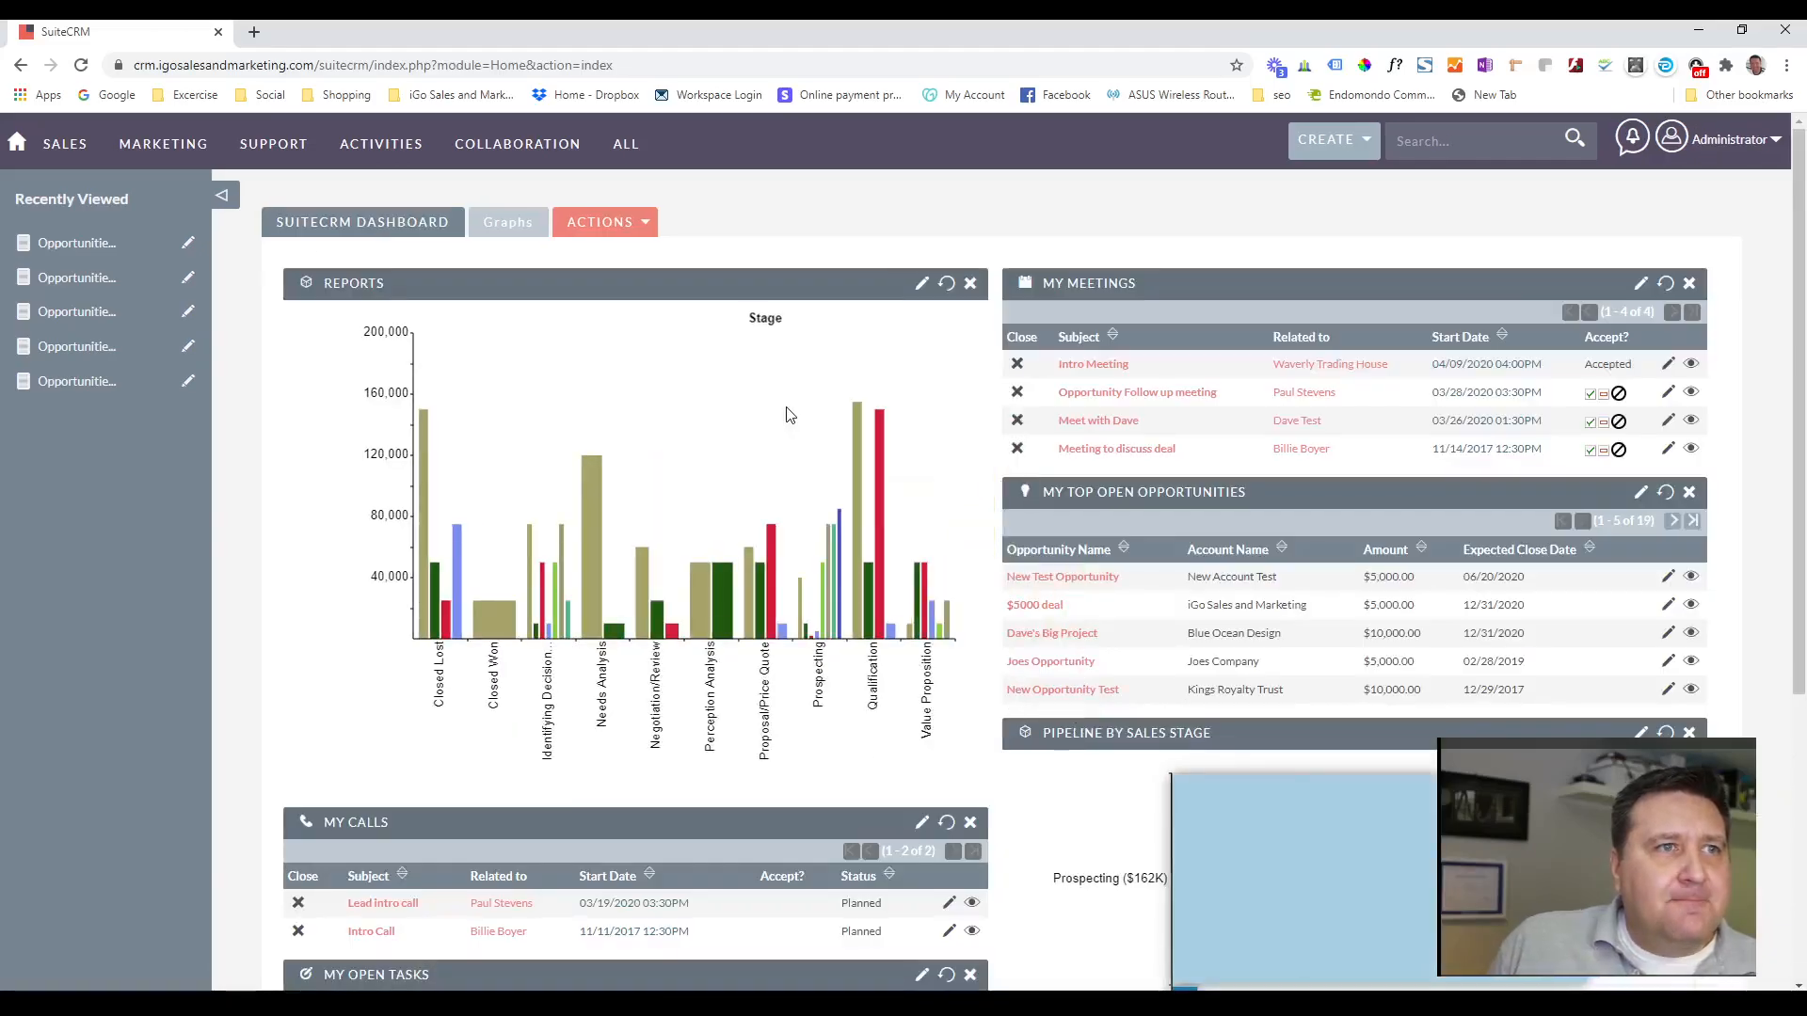
pyautogui.scroll(-2, 798, 433)
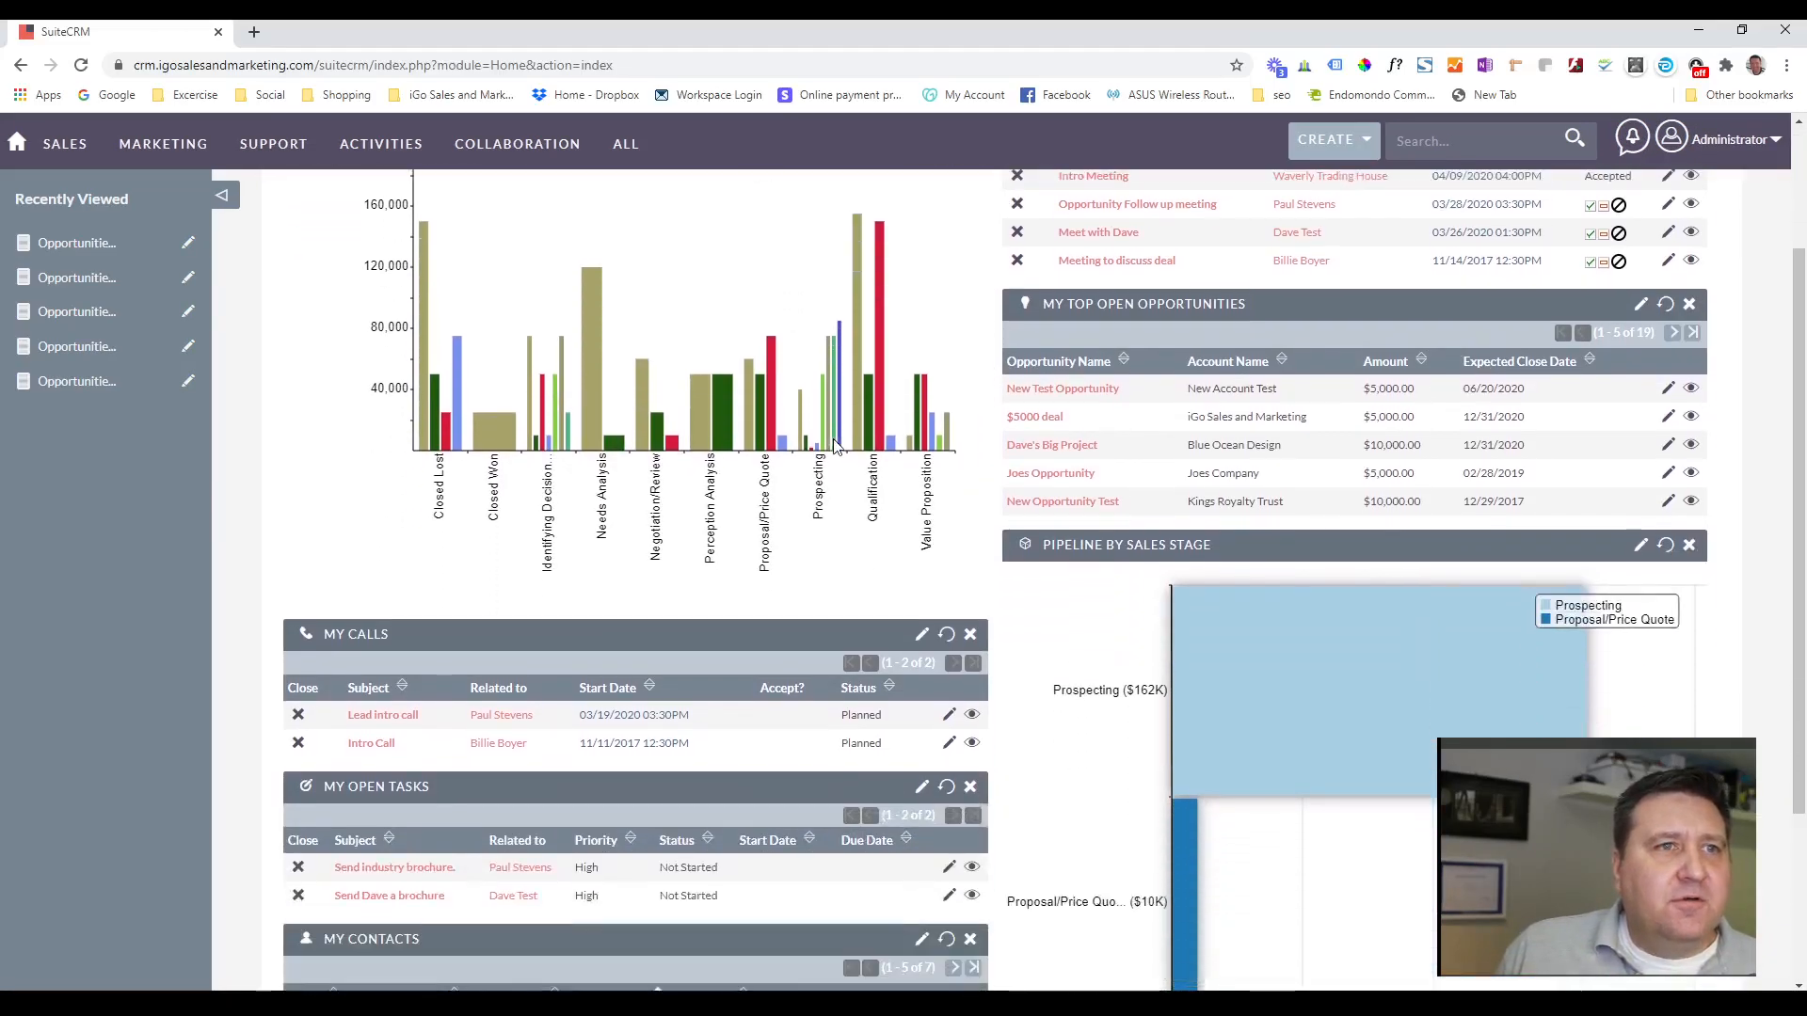
pyautogui.scroll(-2, 839, 452)
pyautogui.scroll(4, 839, 449)
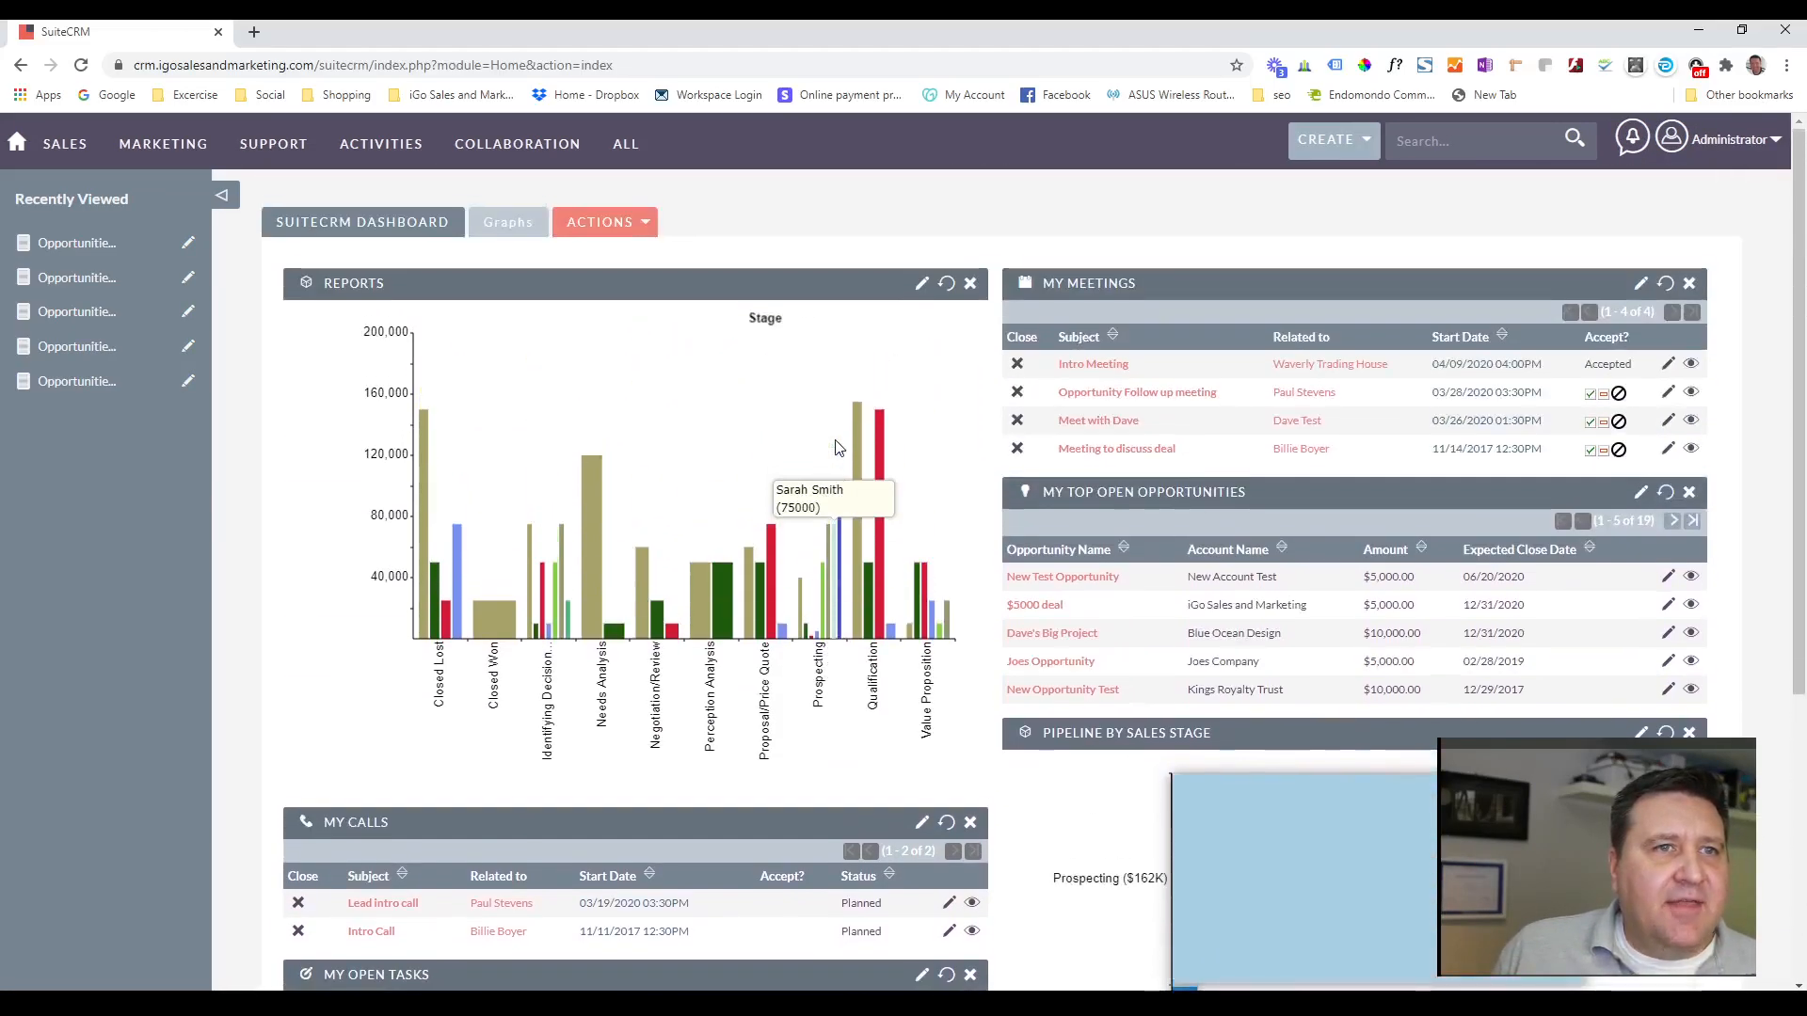